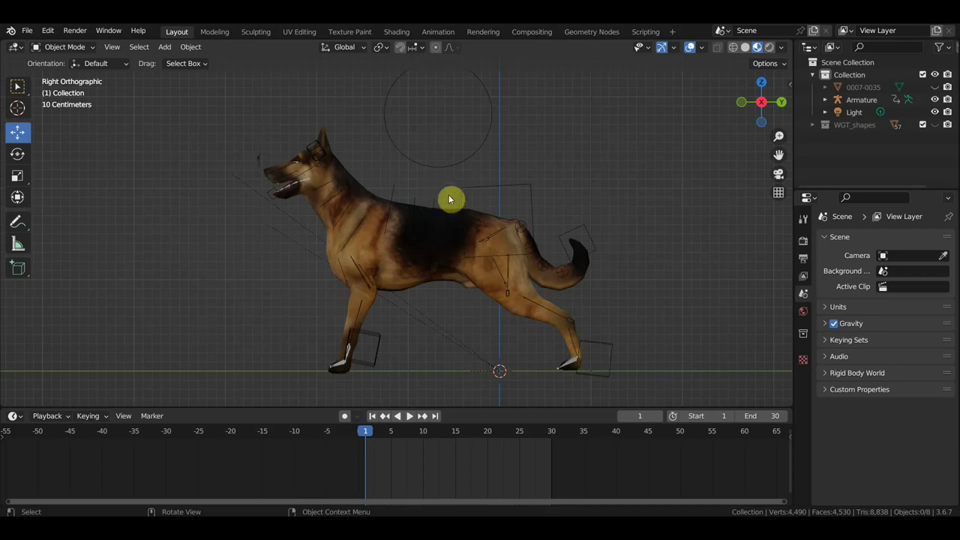
# Select the German shepherd's armature and switch it into Pose Mode.
pyautogui.click(396, 194)
pyautogui.click(71, 47)
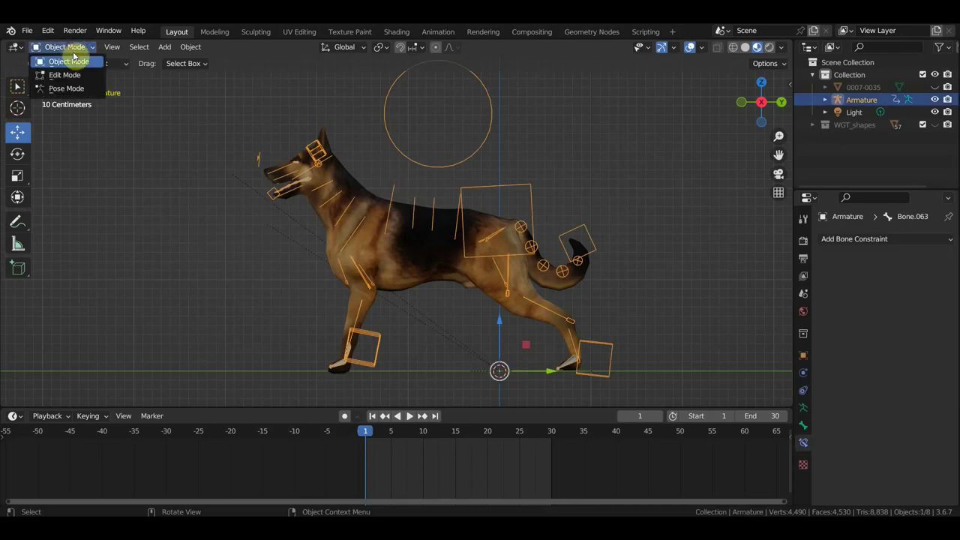
pyautogui.click(68, 89)
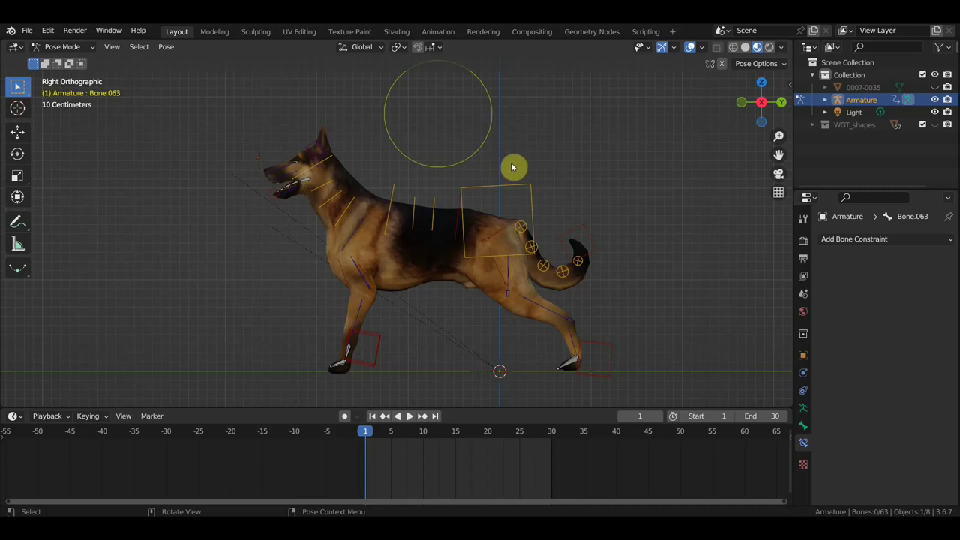
# Key location and rotation on all bones for the starting pose, then move to frame 5.
pyautogui.press('a')
pyautogui.press('i')
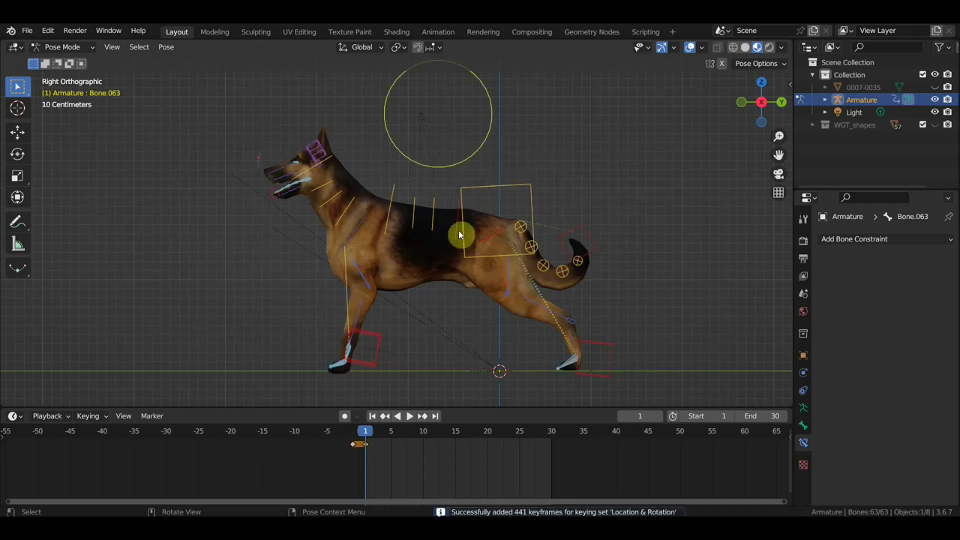
pyautogui.click(370, 436)
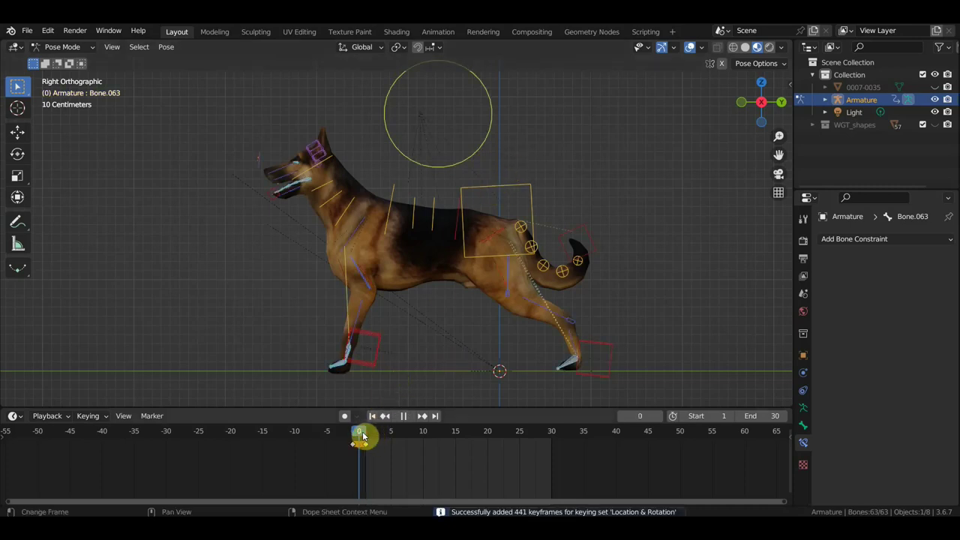
pyautogui.moveTo(373, 441); pyautogui.dragTo(390, 443)
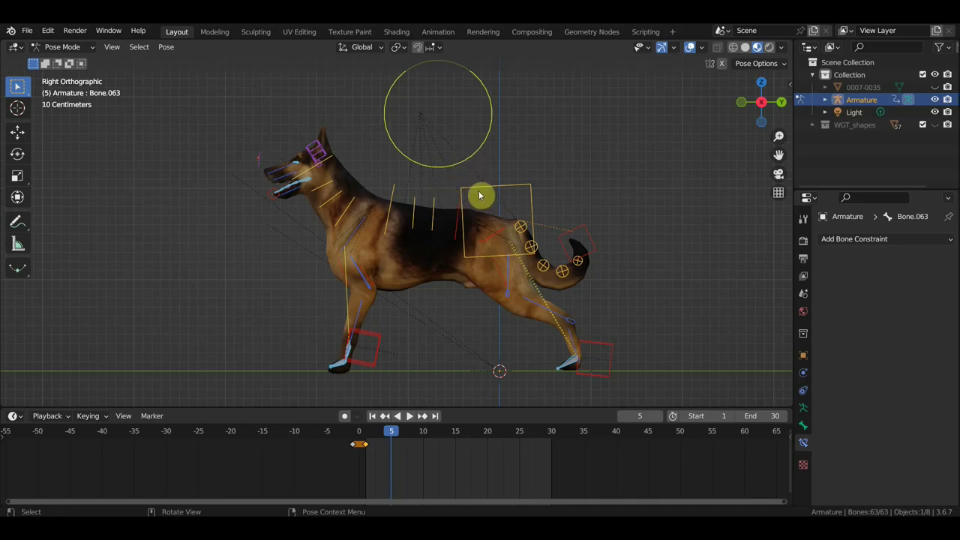
# Shift the body control bone and the chest bone into new positions.
pyautogui.click(470, 156)
pyautogui.press('g')
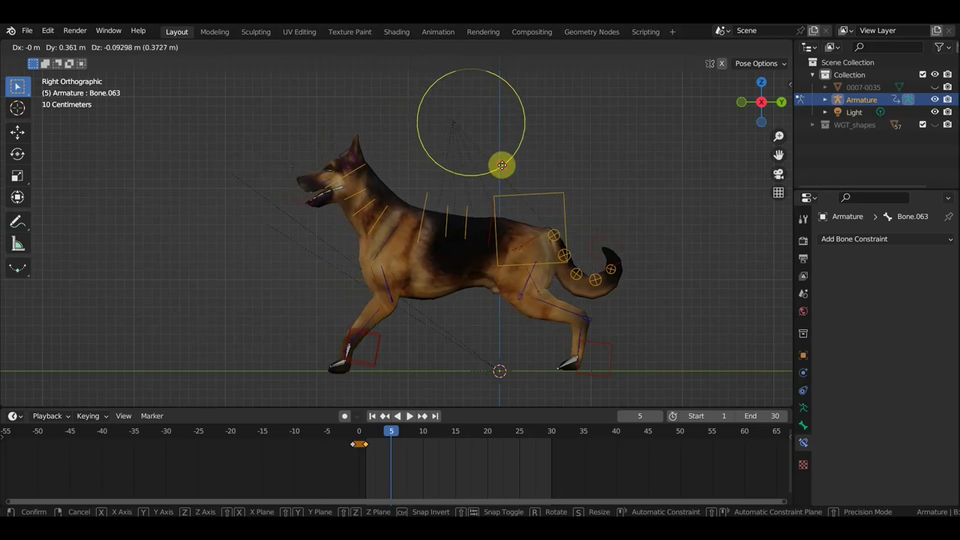
pyautogui.click(500, 164)
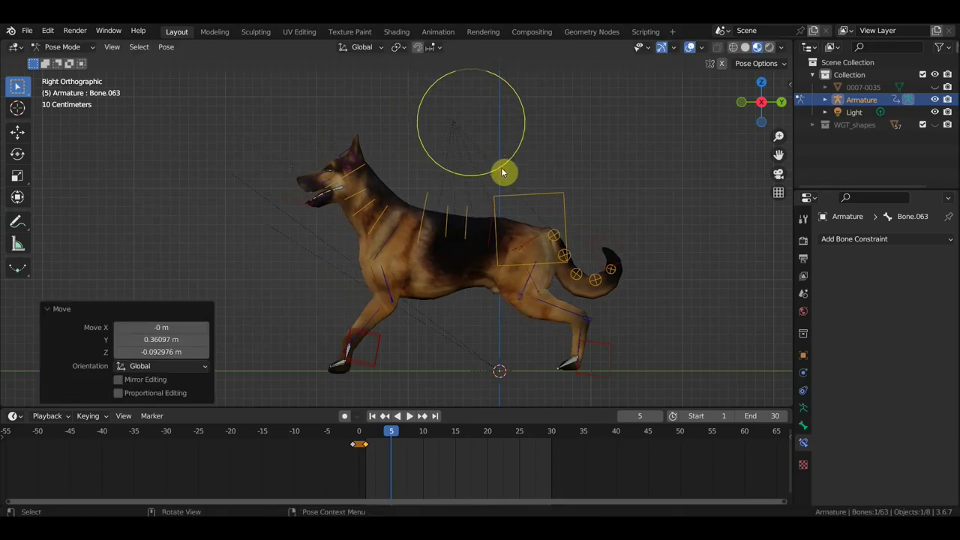
pyautogui.click(389, 235)
pyautogui.press('g')
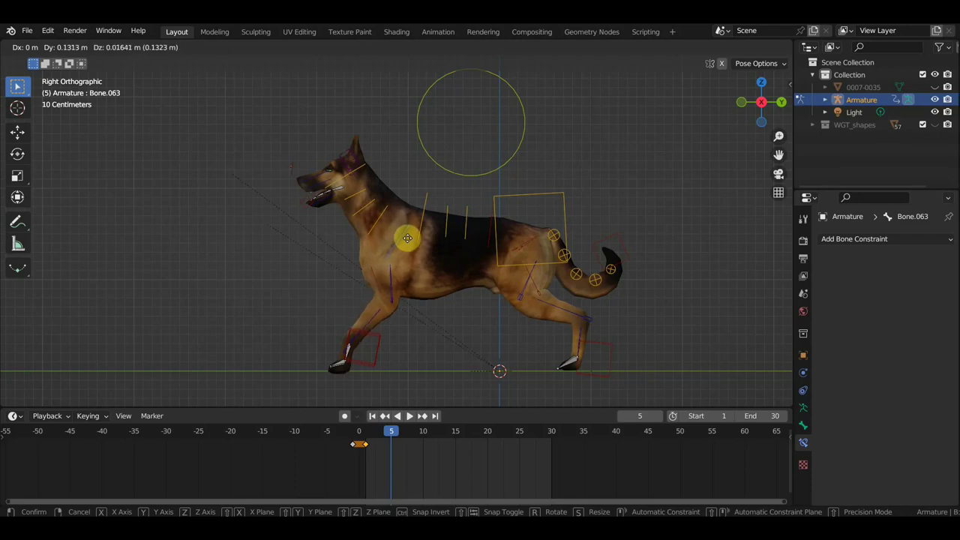
pyautogui.click(393, 233)
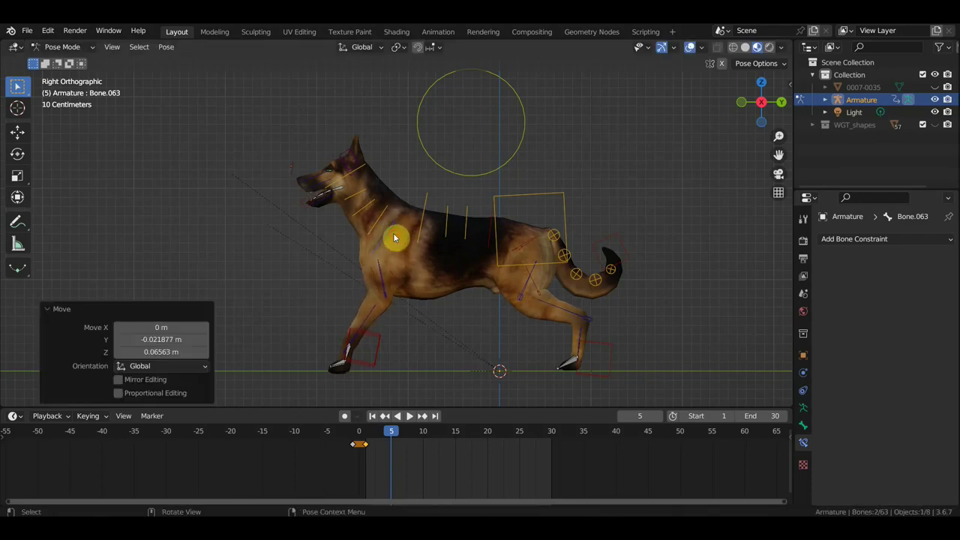
# Raise the neck bone Bone.011 and tilt head bone Bone.014 up 18.3°.
pyautogui.click(385, 213)
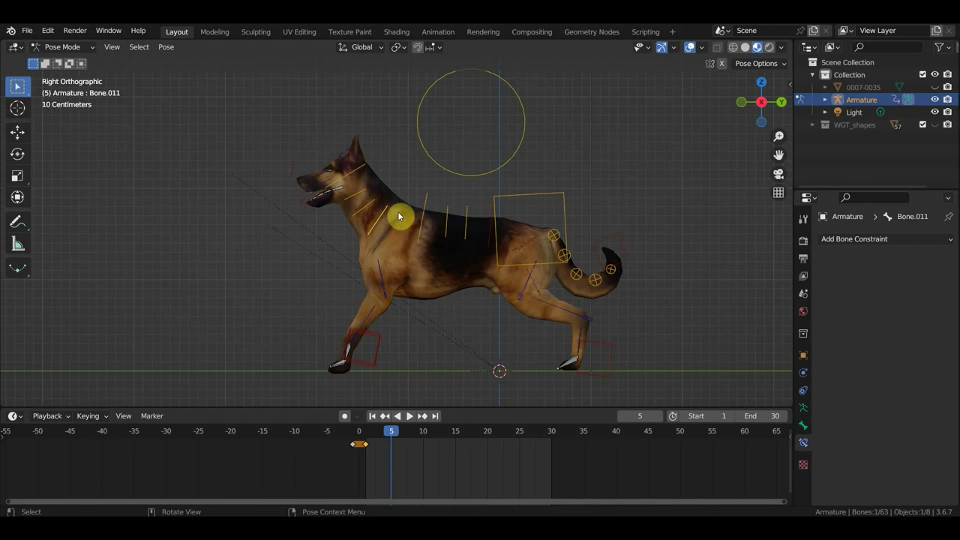
pyautogui.press('g')
pyautogui.click(384, 195)
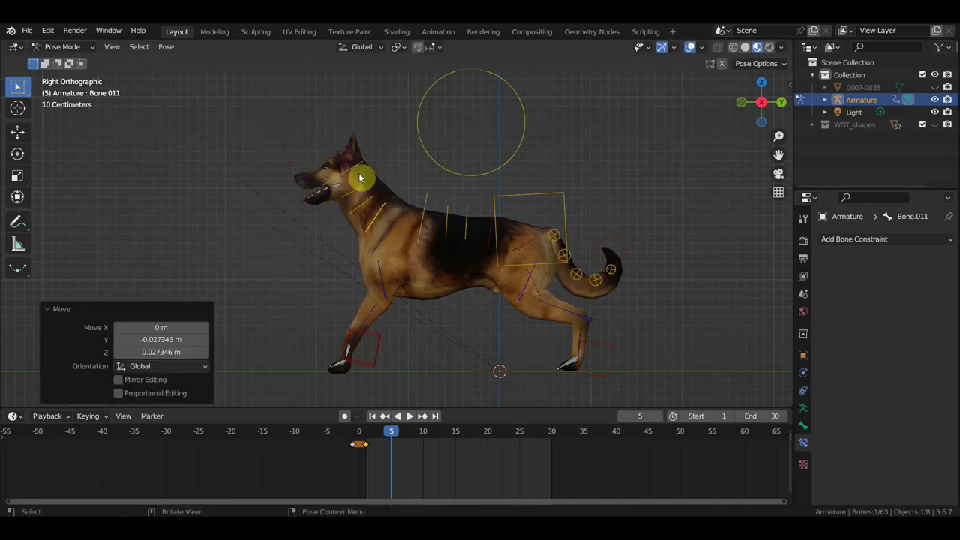
pyautogui.click(359, 172)
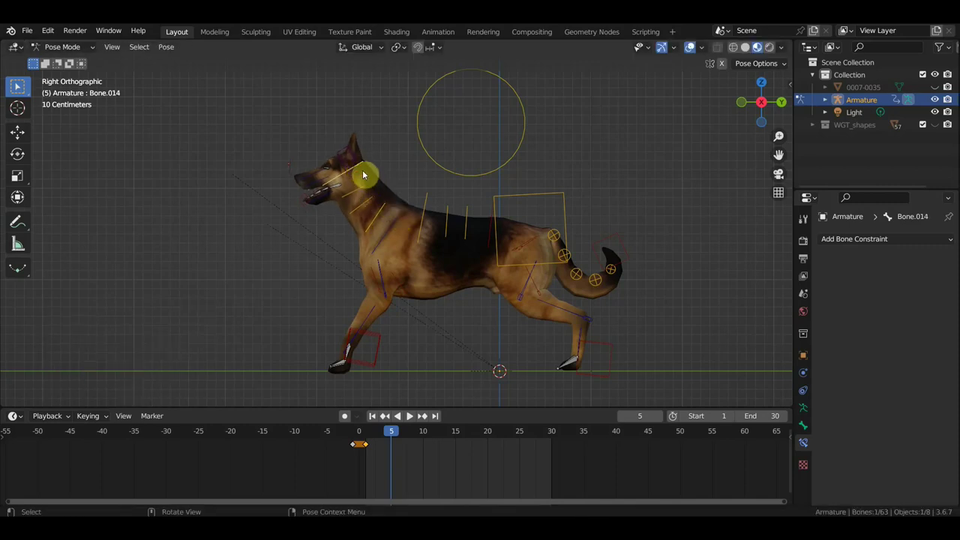
pyautogui.press('r')
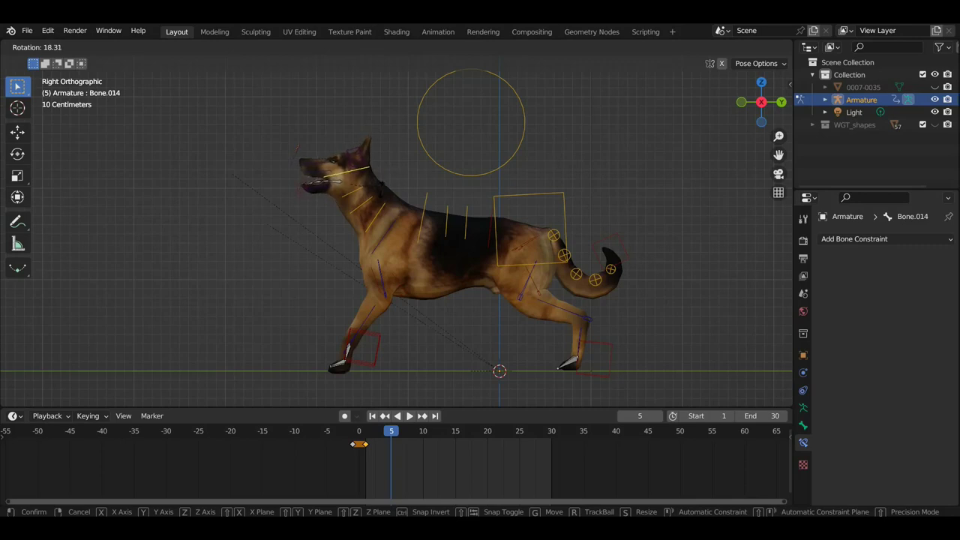
pyautogui.click(381, 194)
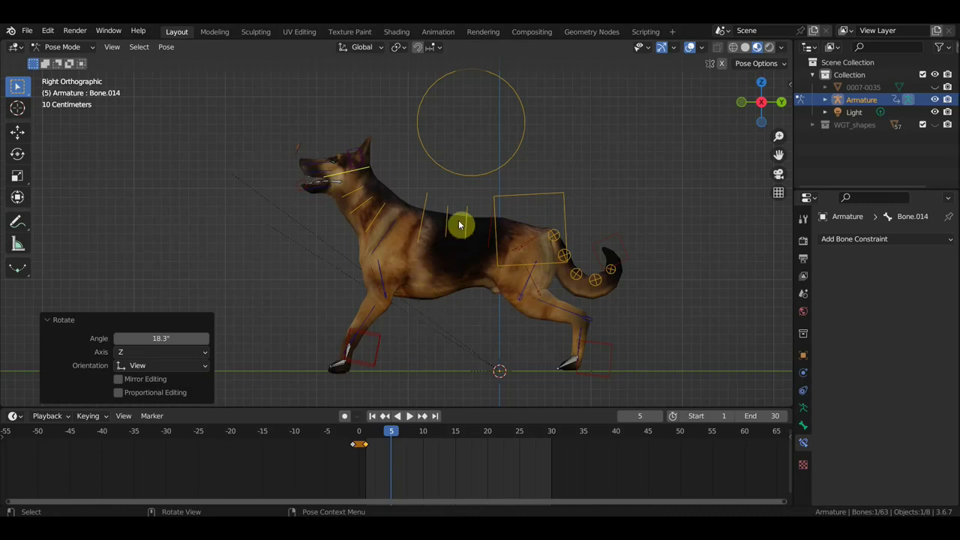
pyautogui.click(518, 156)
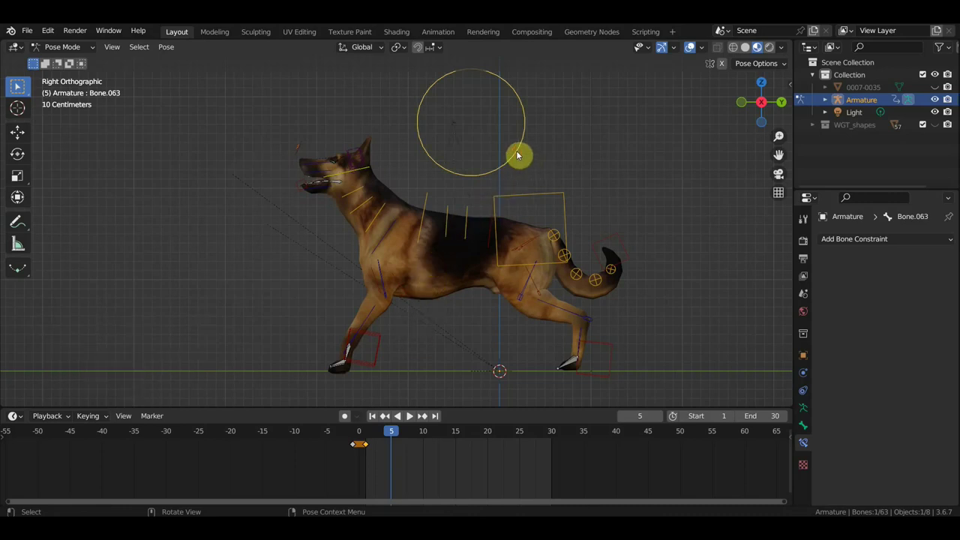
# Key all bones at frame 5, preview the playback, and move to frame 10.
pyautogui.press('a')
pyautogui.press('i')
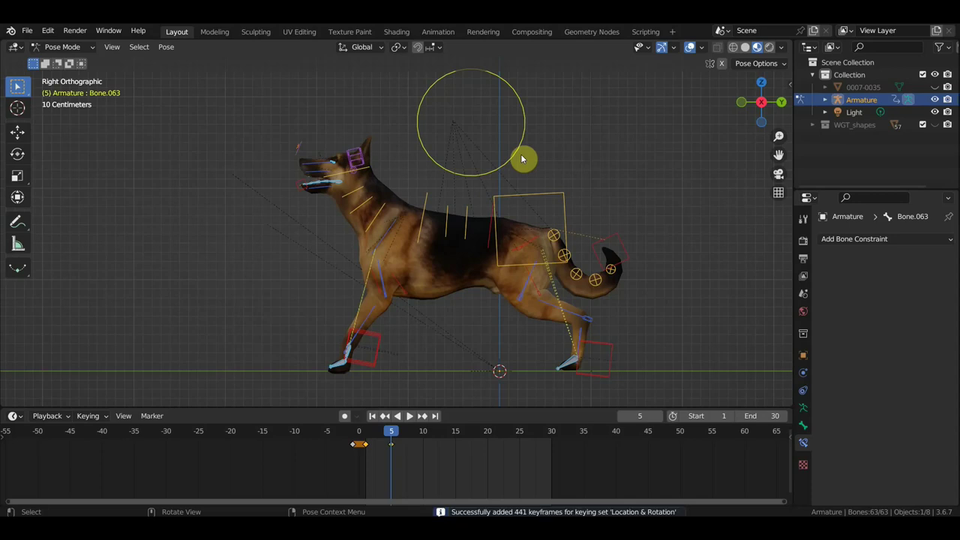
pyautogui.press('space')
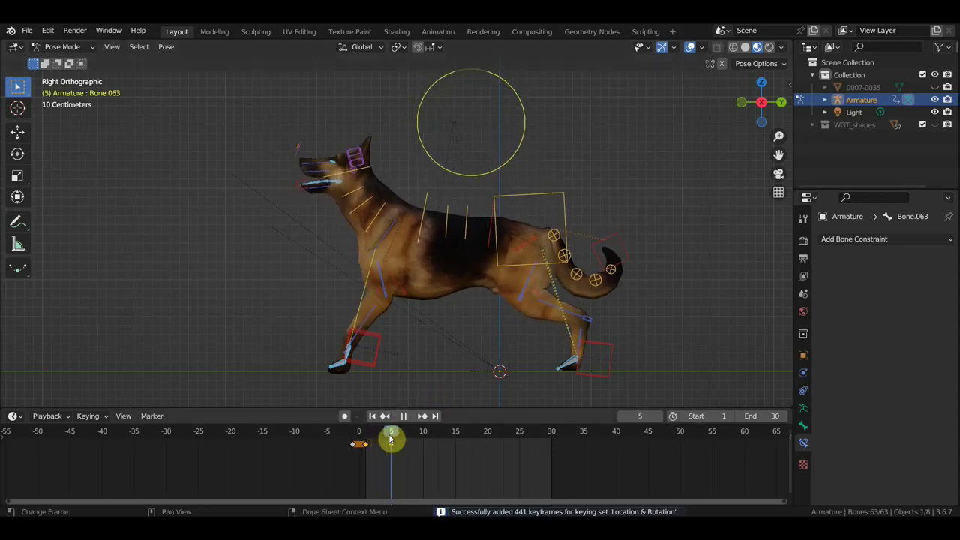
pyautogui.moveTo(391, 439); pyautogui.dragTo(423, 449)
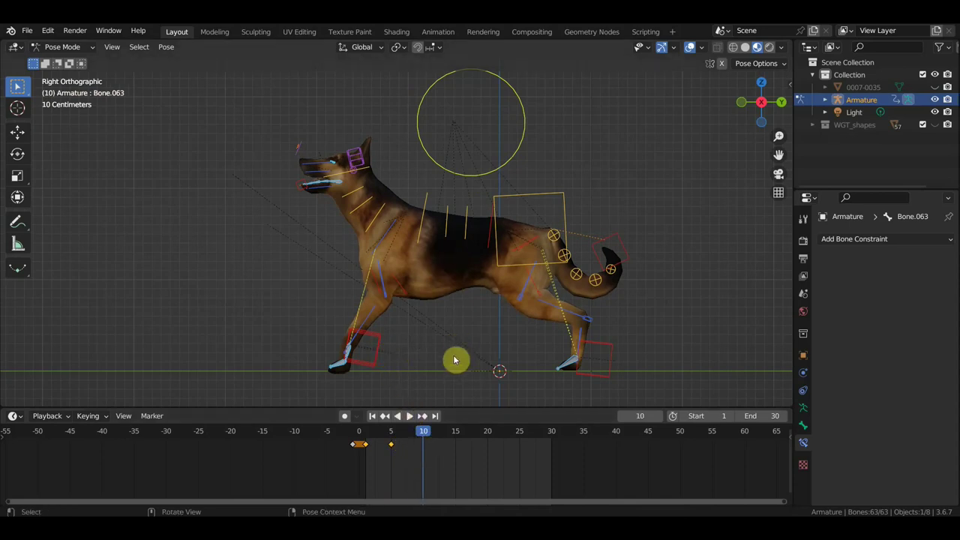
# Lower the body control, bend the neck down and rotate head bone Bone.013 -20.9°.
pyautogui.click(496, 174)
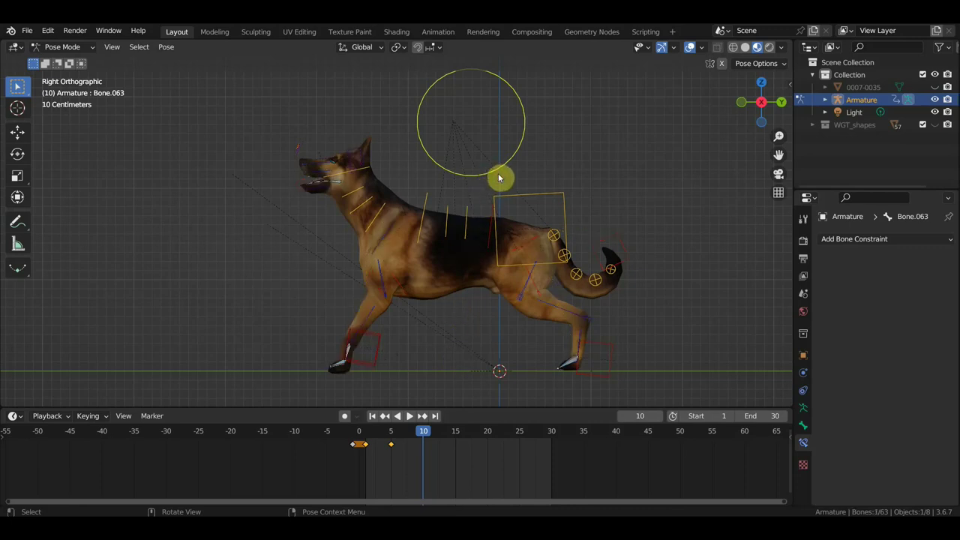
pyautogui.press('g')
pyautogui.click(501, 192)
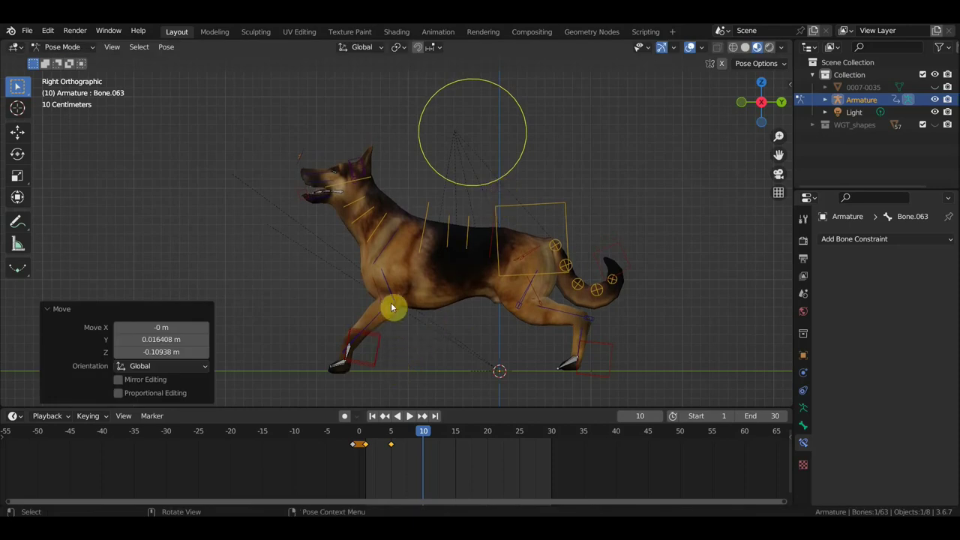
pyautogui.click(381, 227)
pyautogui.press('r')
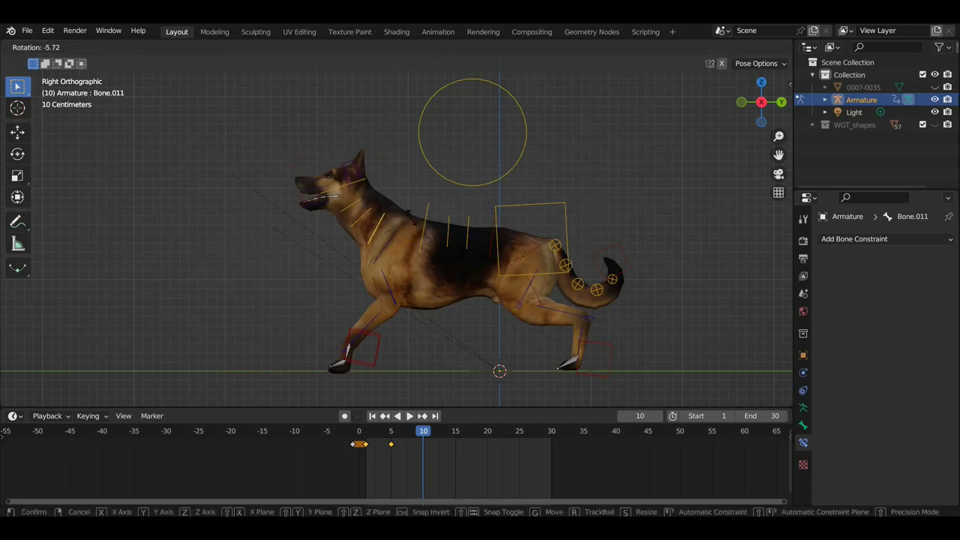
pyautogui.click(406, 207)
pyautogui.click(365, 208)
pyautogui.press('r')
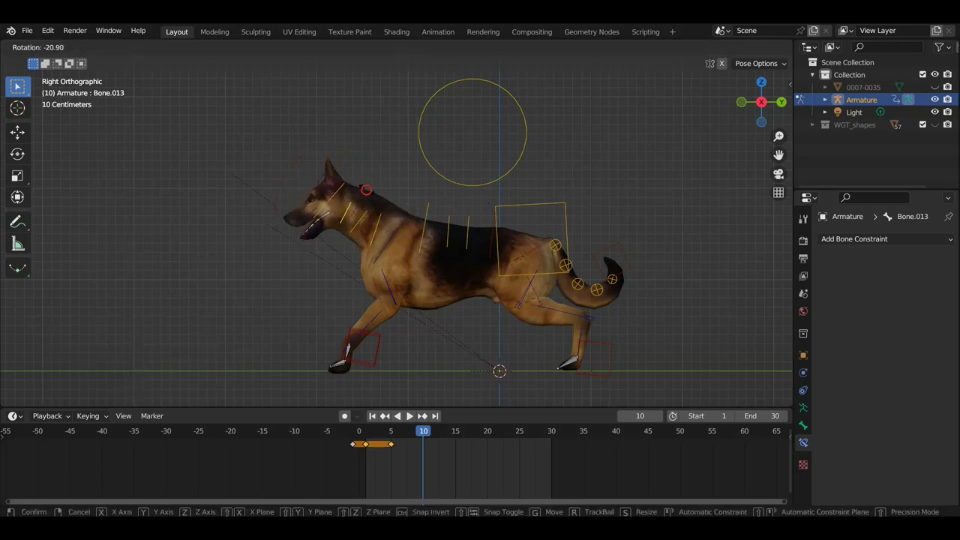
pyautogui.click(352, 195)
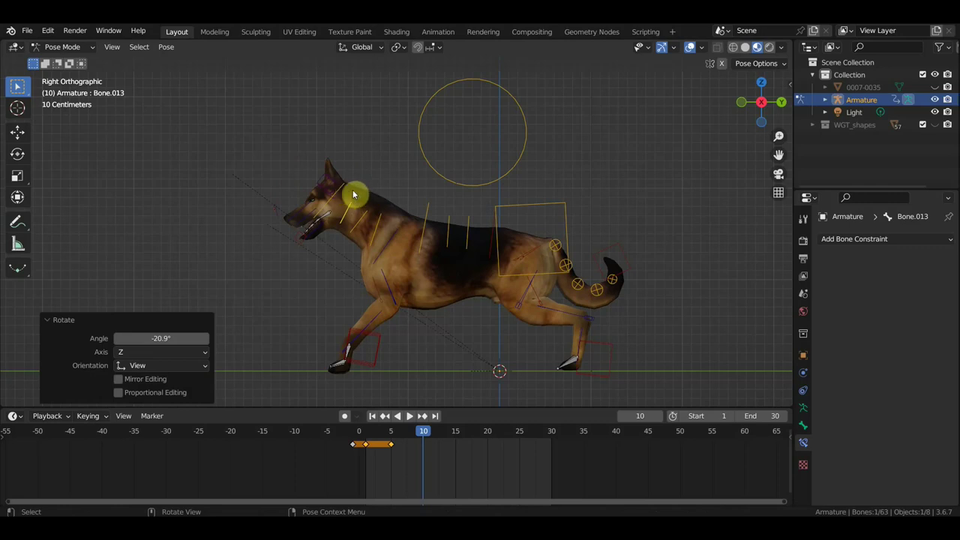
pyautogui.click(629, 268)
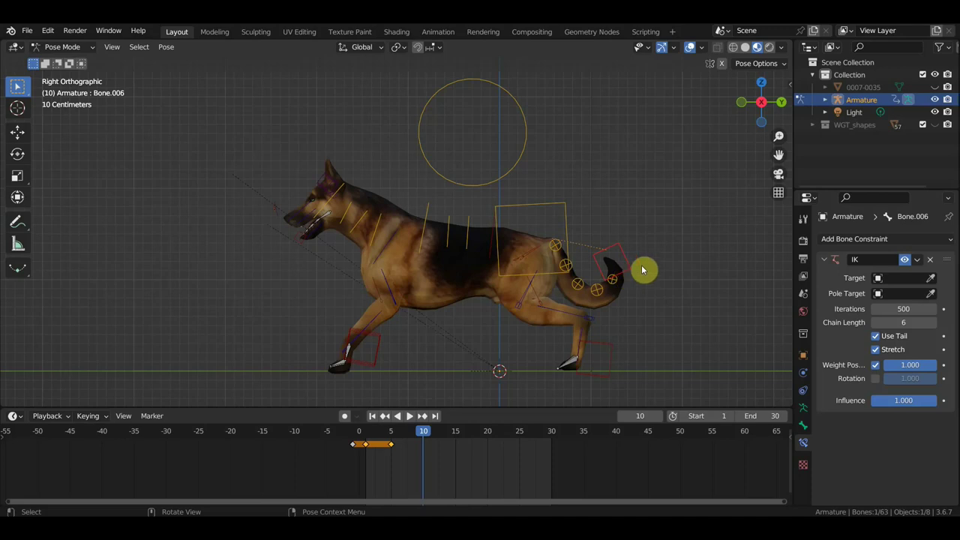
# Key all bones at frame 10 and scrub ahead to frame 15.
pyautogui.press('a')
pyautogui.press('i')
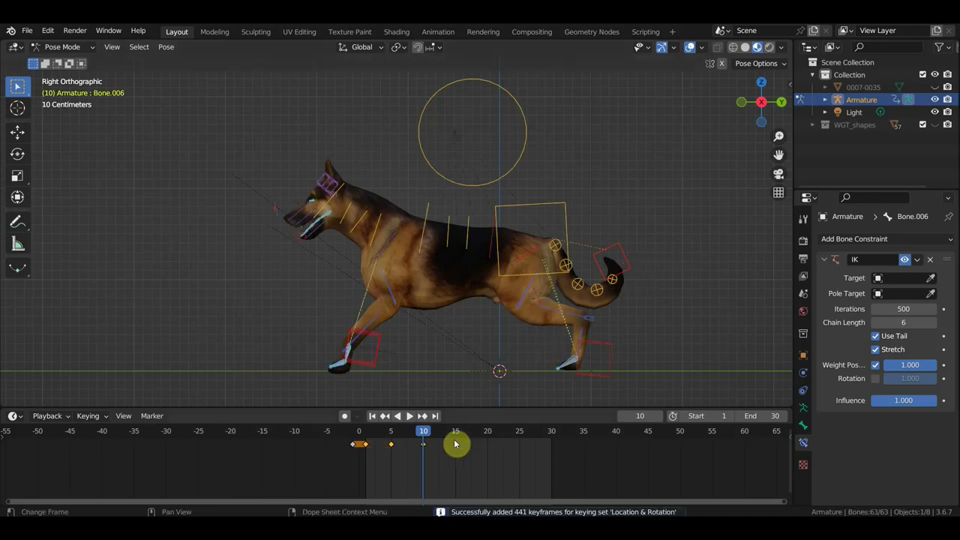
pyautogui.moveTo(455, 445)
pyautogui.mouseDown()
pyautogui.moveTo(422, 435)
pyautogui.moveTo(457, 448)
pyautogui.mouseUp()
# Shift and tilt the body 7.75°, then lift the front foot up and forward.
pyautogui.click(507, 171)
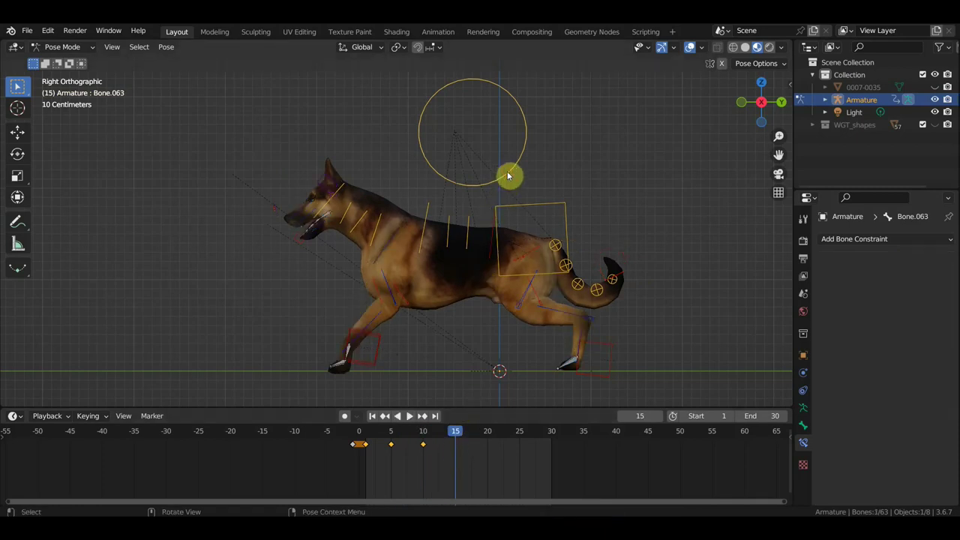
pyautogui.moveTo(510, 180); pyautogui.dragTo(514, 176)
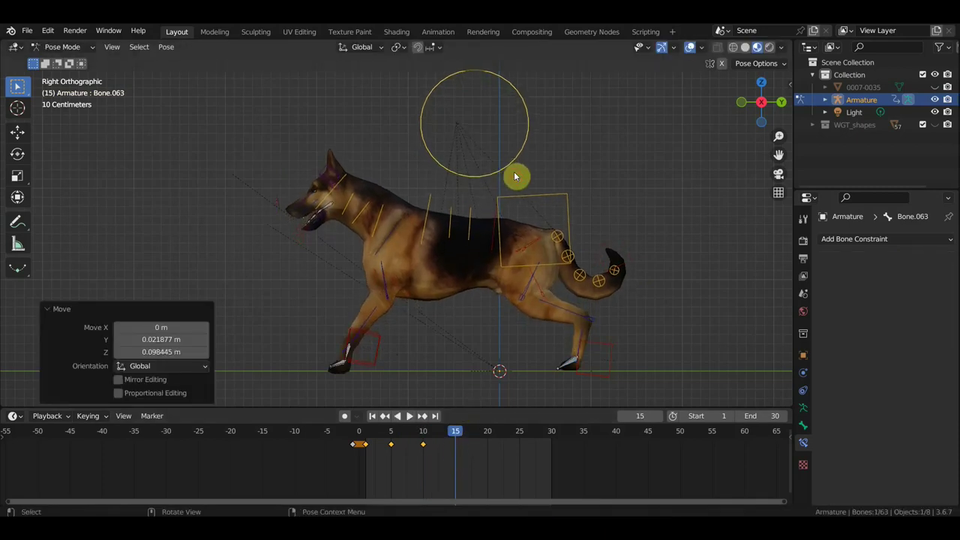
pyautogui.press('r')
pyautogui.click(535, 202)
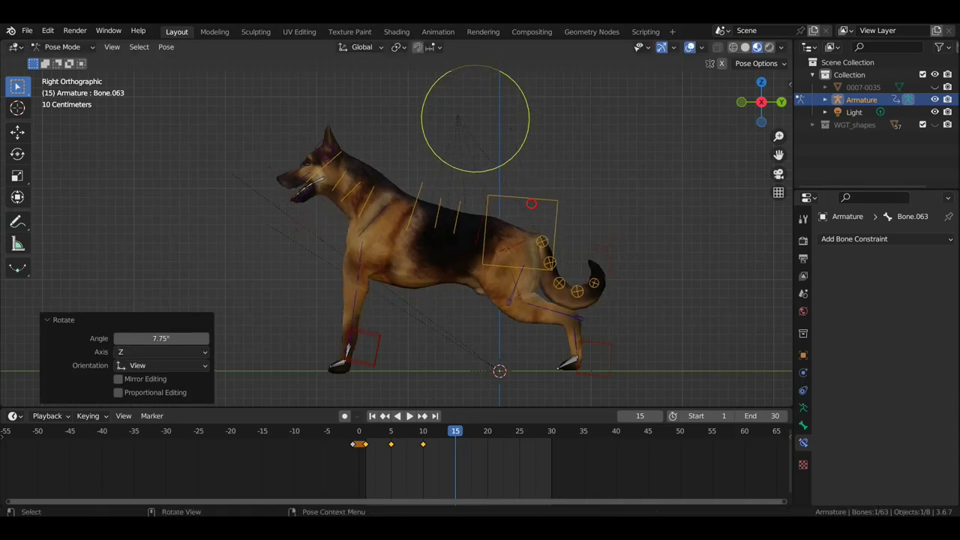
pyautogui.moveTo(532, 208); pyautogui.dragTo(539, 200)
pyautogui.moveTo(375, 366); pyautogui.dragTo(361, 305)
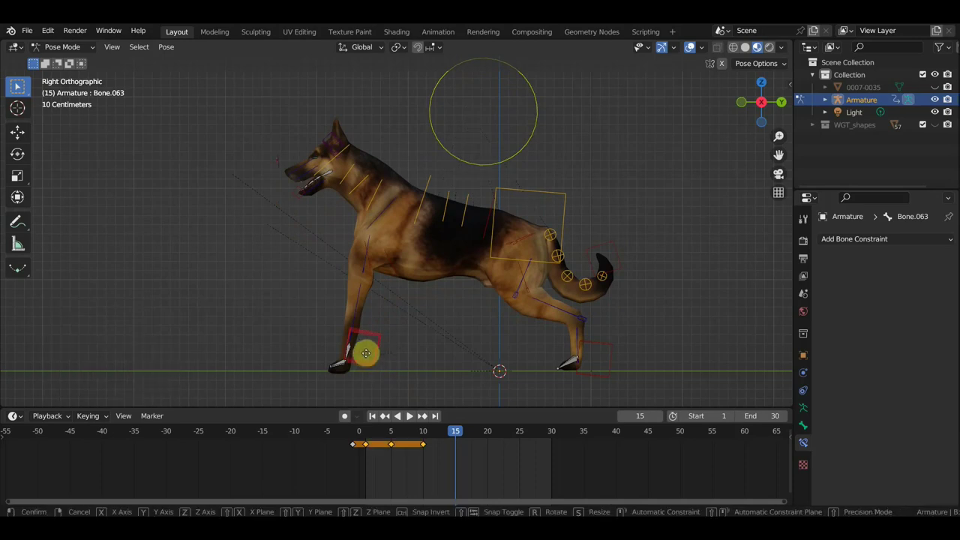
pyautogui.click(361, 306)
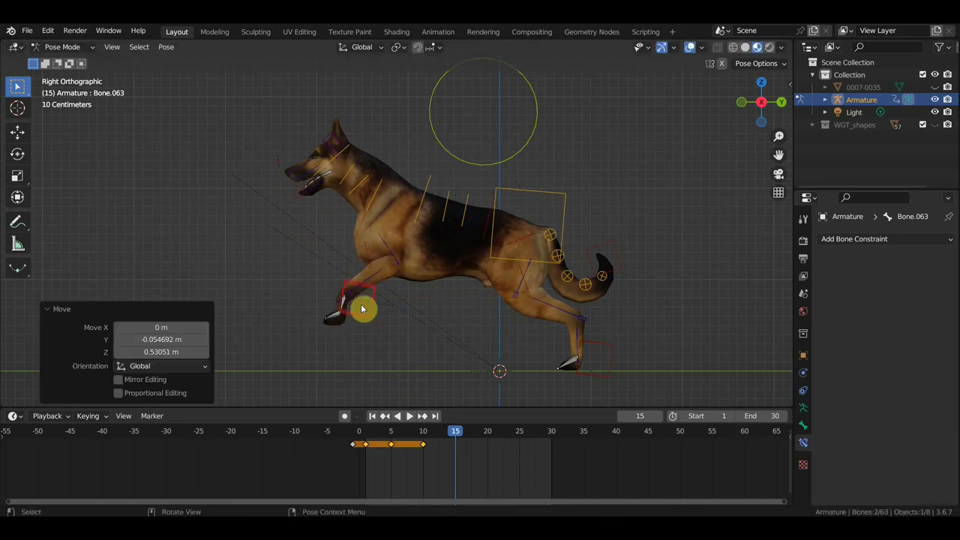
# Move the body and front foot forward, rotate the head 17.7°, and key all bones.
pyautogui.click(511, 159)
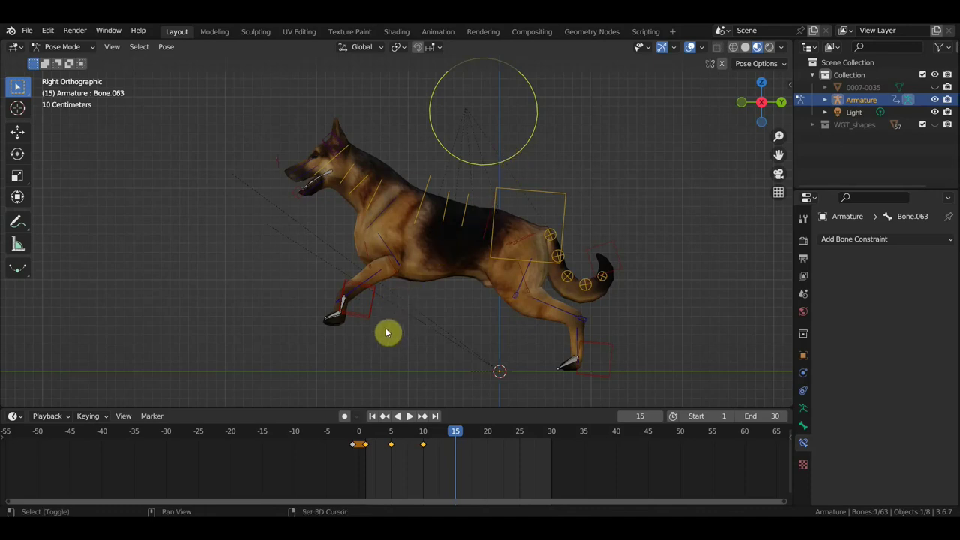
pyautogui.click(365, 310)
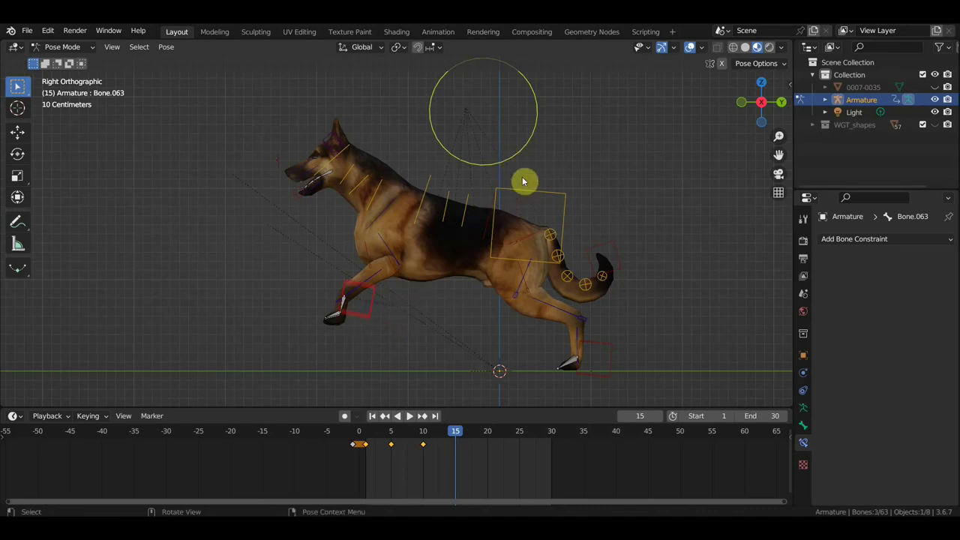
pyautogui.press('g')
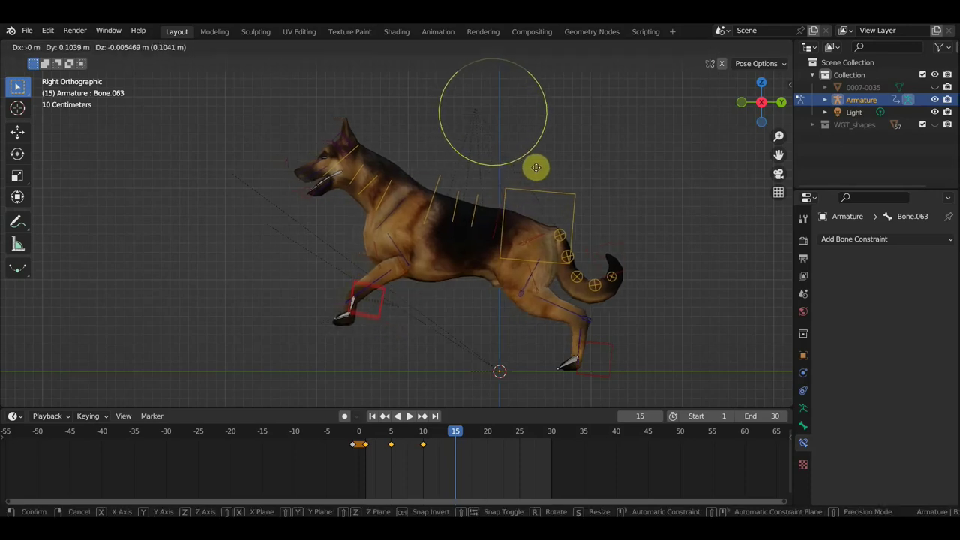
pyautogui.click(541, 173)
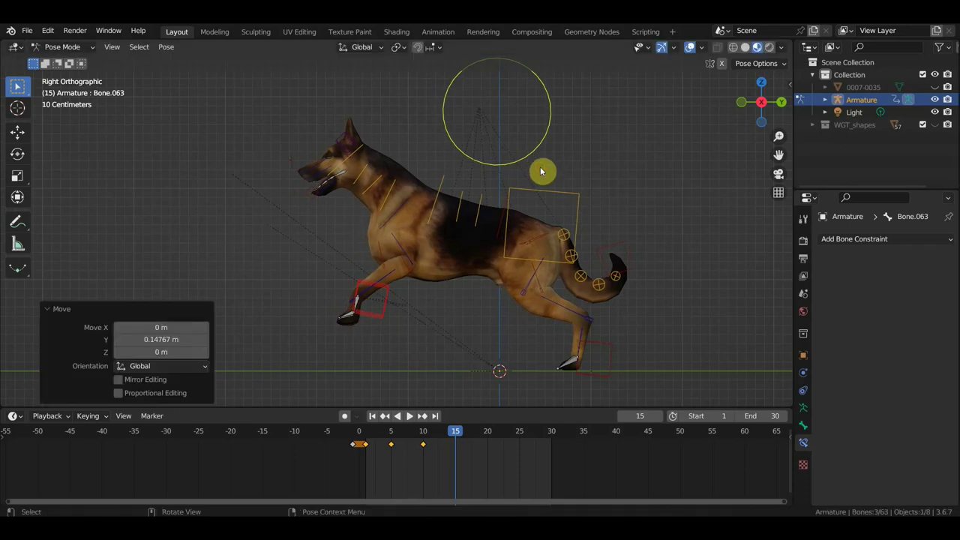
pyautogui.click(359, 155)
pyautogui.press('r')
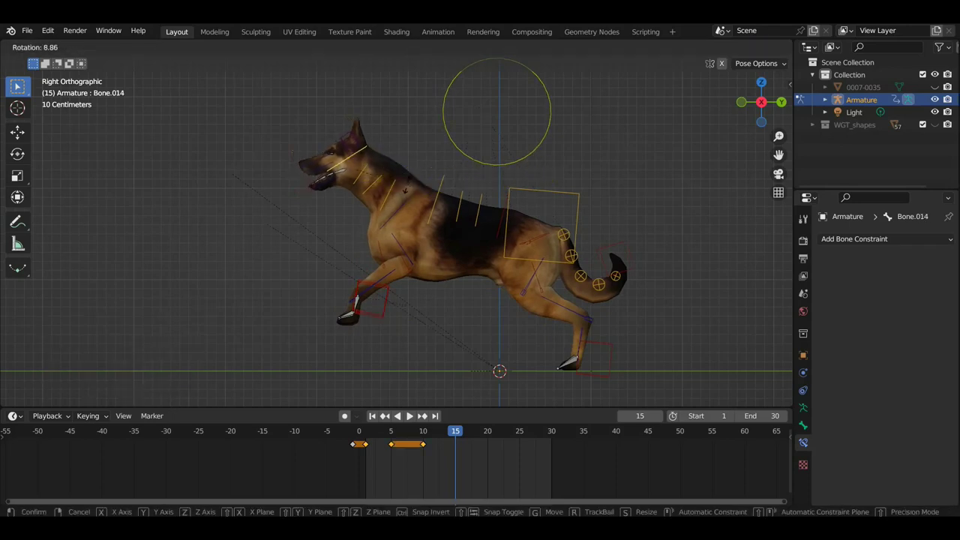
pyautogui.click(402, 197)
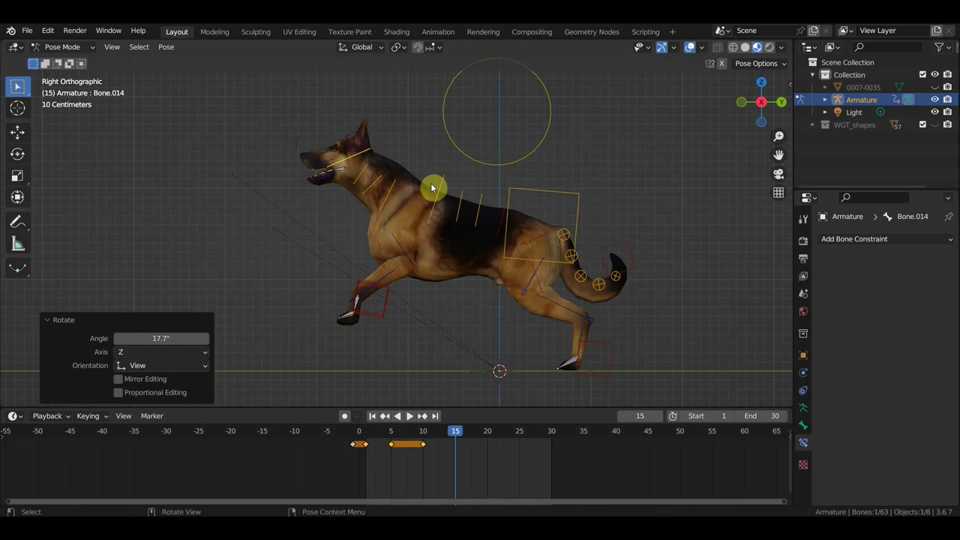
pyautogui.press('a')
pyautogui.press('i')
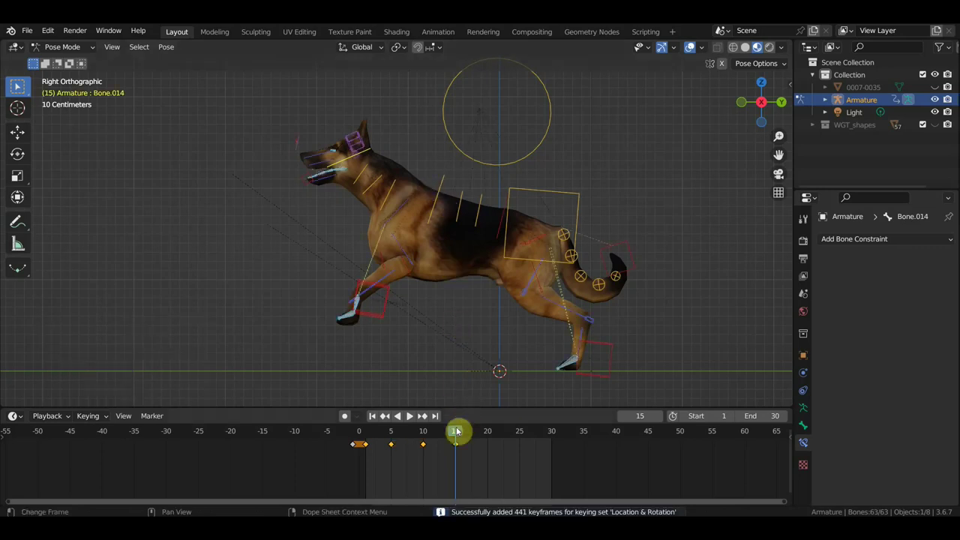
pyautogui.moveTo(457, 432)
pyautogui.mouseDown()
pyautogui.moveTo(421, 442)
pyautogui.moveTo(462, 445)
pyautogui.moveTo(441, 448)
pyautogui.mouseUp()
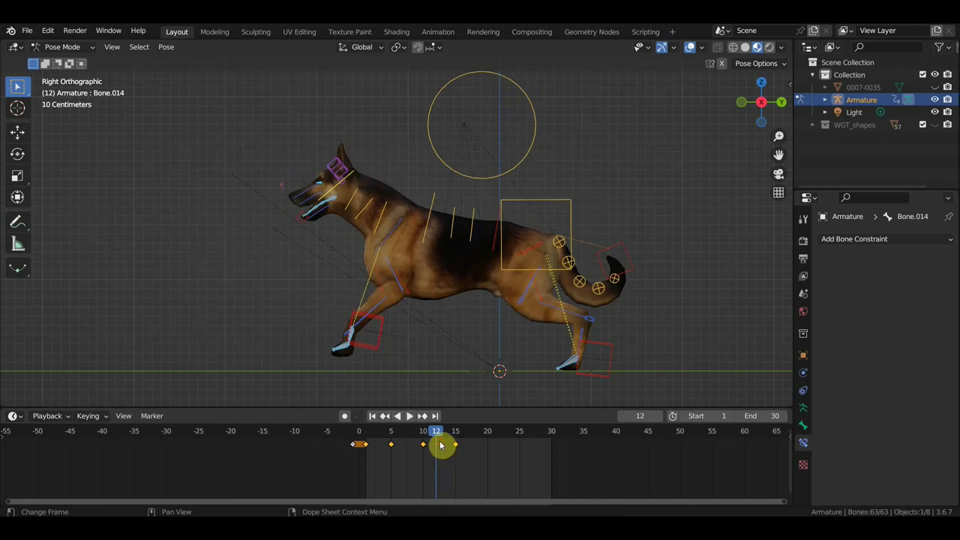
# Lower the front foot control 0.186 m onto the ground and key all bones at frame 12.
pyautogui.click(377, 345)
pyautogui.press('g')
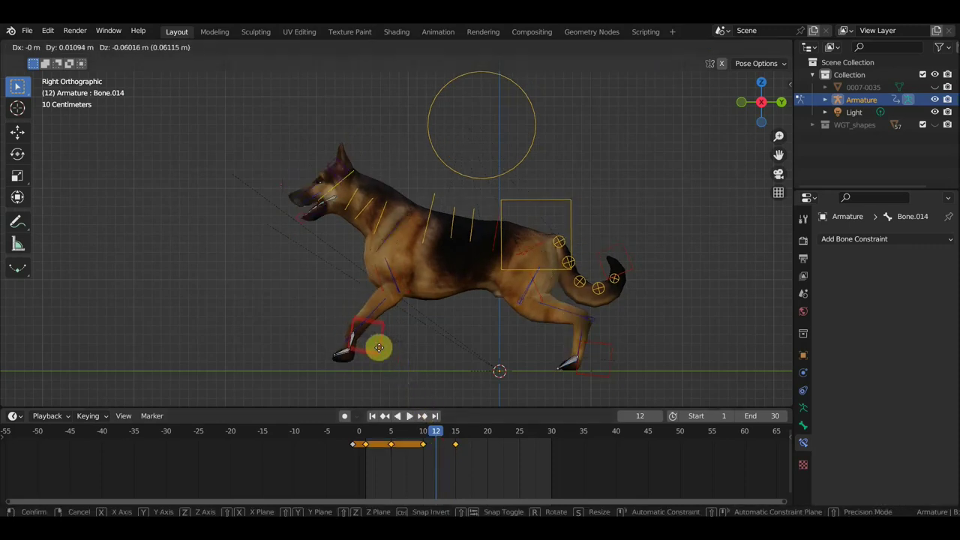
pyautogui.click(387, 363)
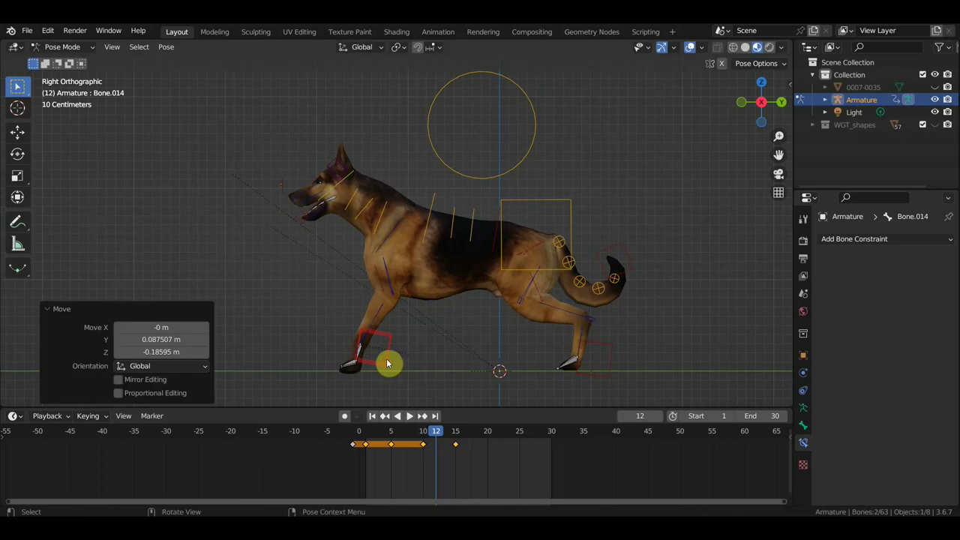
pyautogui.press('a')
pyautogui.press('i')
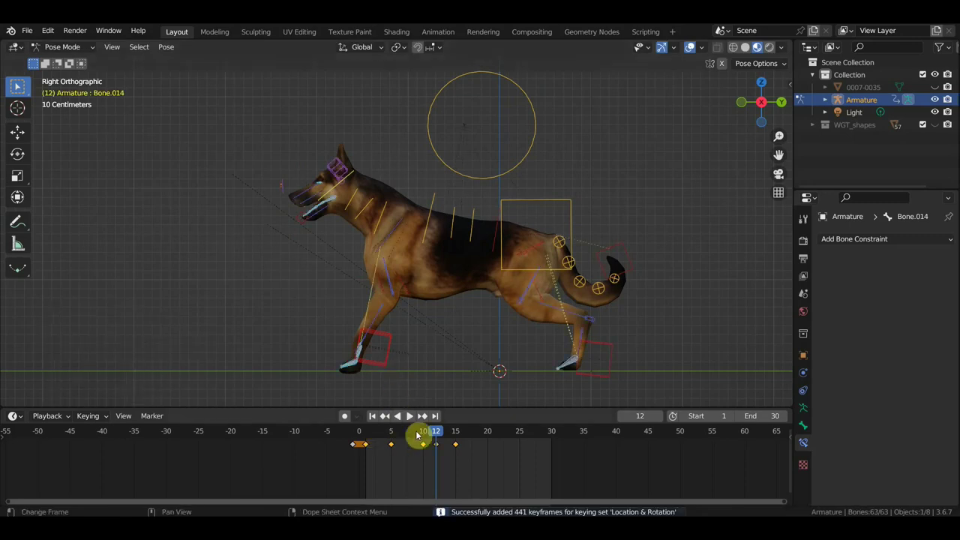
pyautogui.click(432, 439)
pyautogui.moveTo(432, 439); pyautogui.dragTo(457, 441)
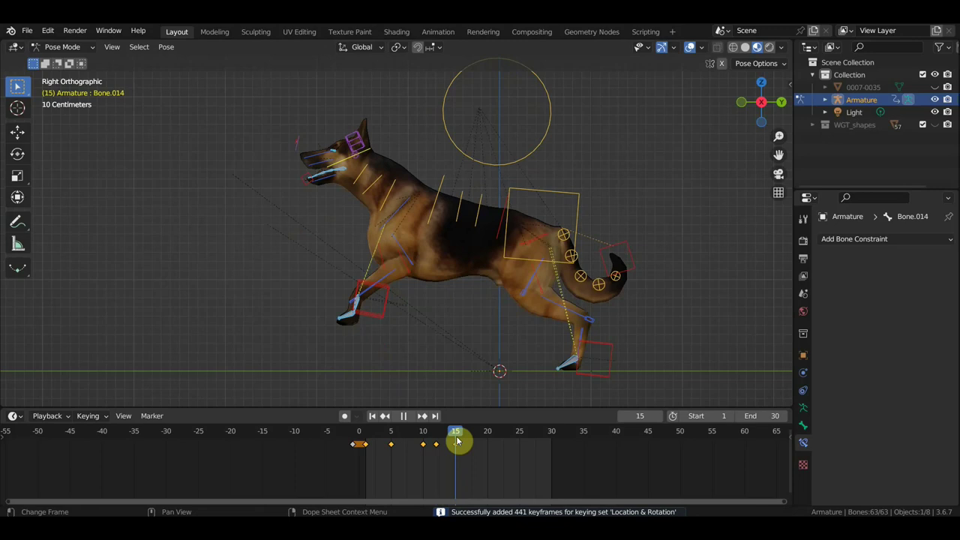
# Rotate the back bone Bone.010 above the shoulders by -19.4°.
pyautogui.moveTo(457, 441)
pyautogui.mouseDown()
pyautogui.moveTo(397, 442)
pyautogui.moveTo(442, 441)
pyautogui.moveTo(422, 441)
pyautogui.mouseUp()
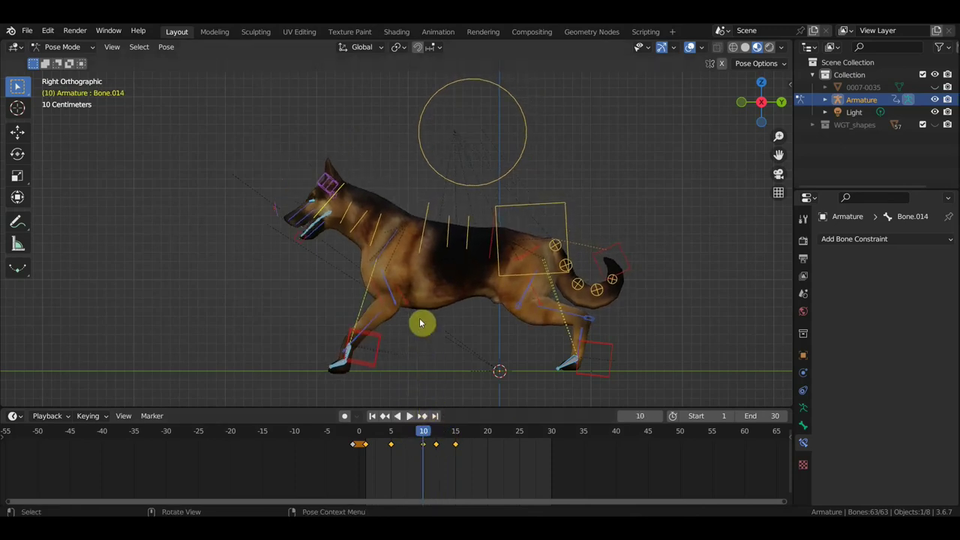
pyautogui.click(425, 229)
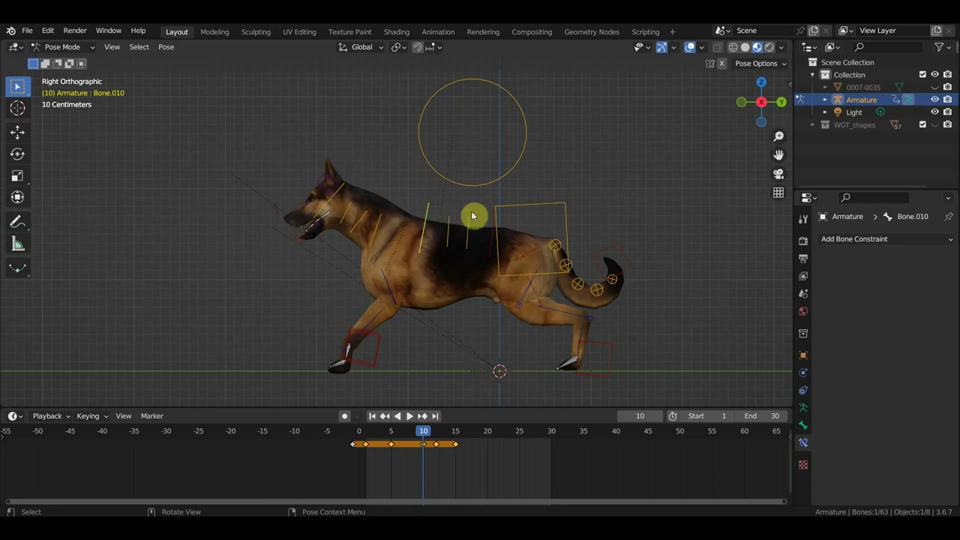
pyautogui.press('r')
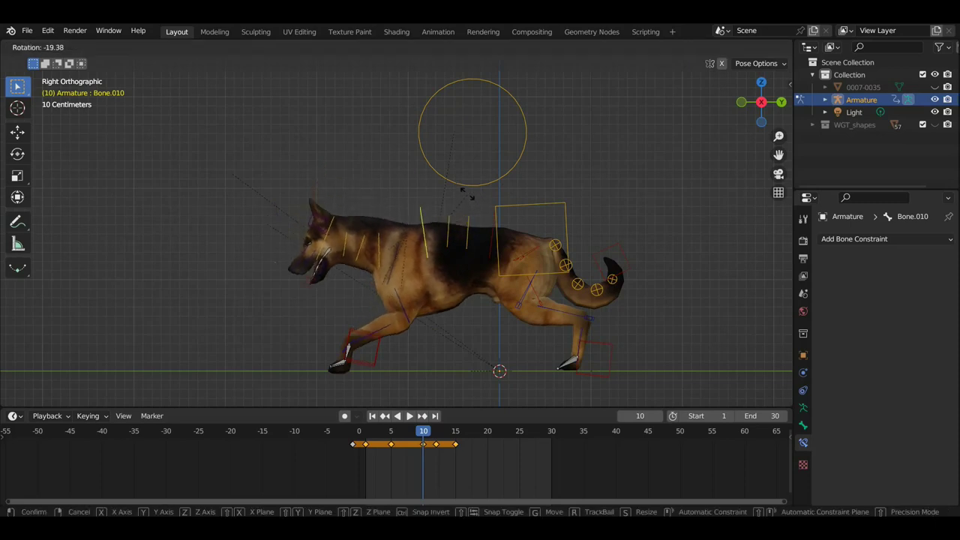
pyautogui.click(465, 198)
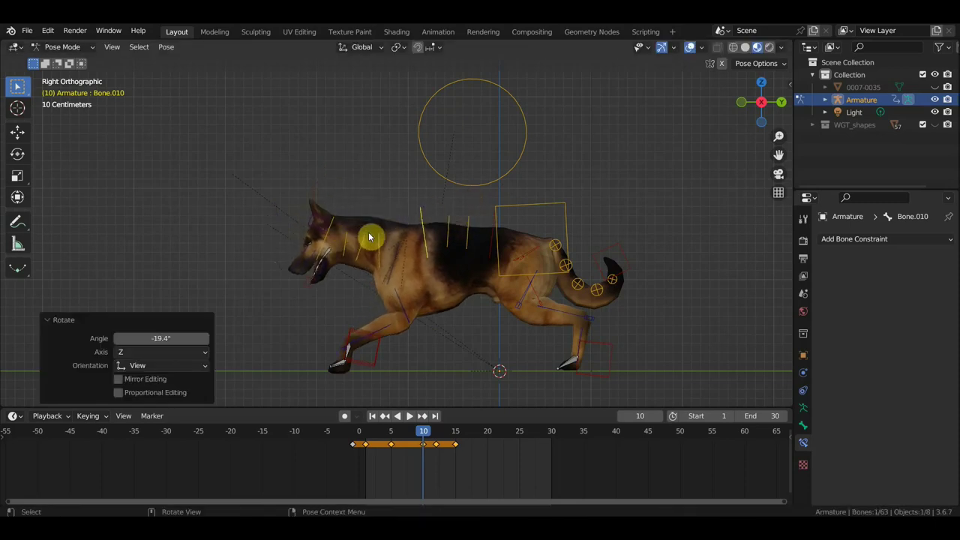
pyautogui.press('r')
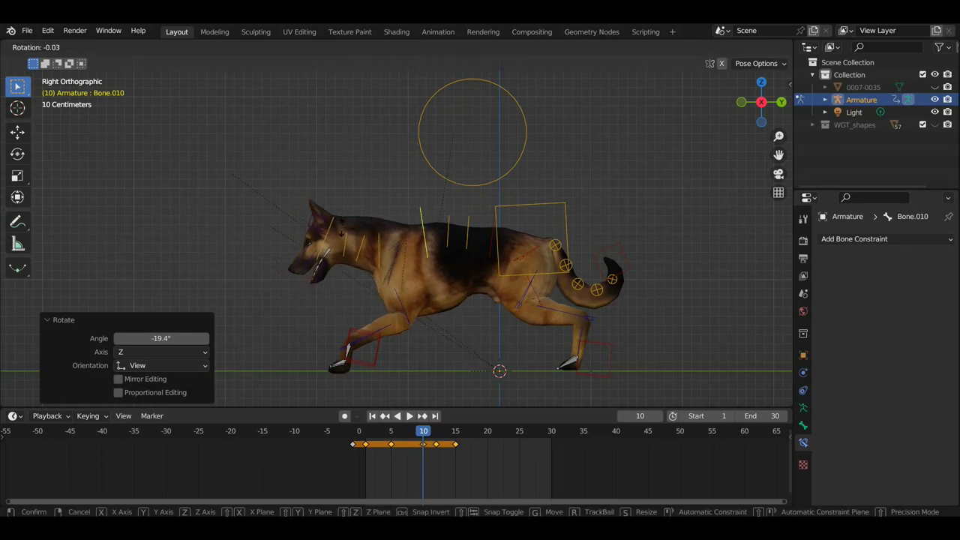
pyautogui.click(342, 231)
# Rotate the head 40.1°, nudge the front leg lower and back, and key all bones.
pyautogui.click(328, 219)
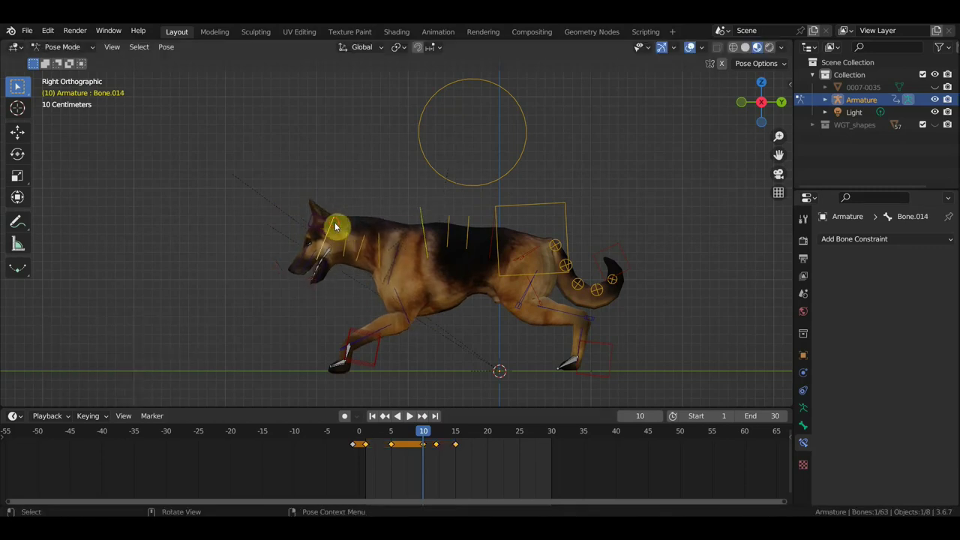
pyautogui.press('r')
pyautogui.click(342, 238)
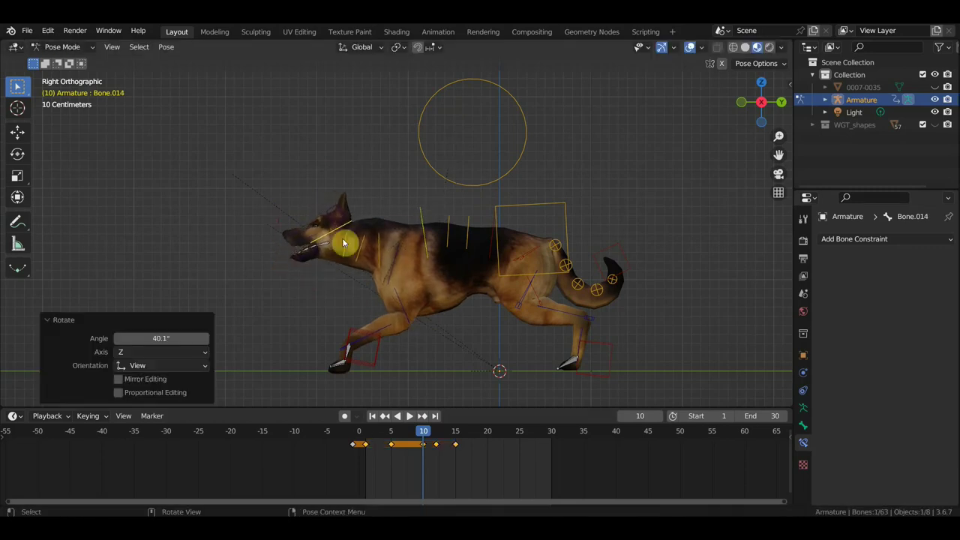
pyautogui.keyDown('shift'); pyautogui.click(399, 270); pyautogui.keyUp('shift')
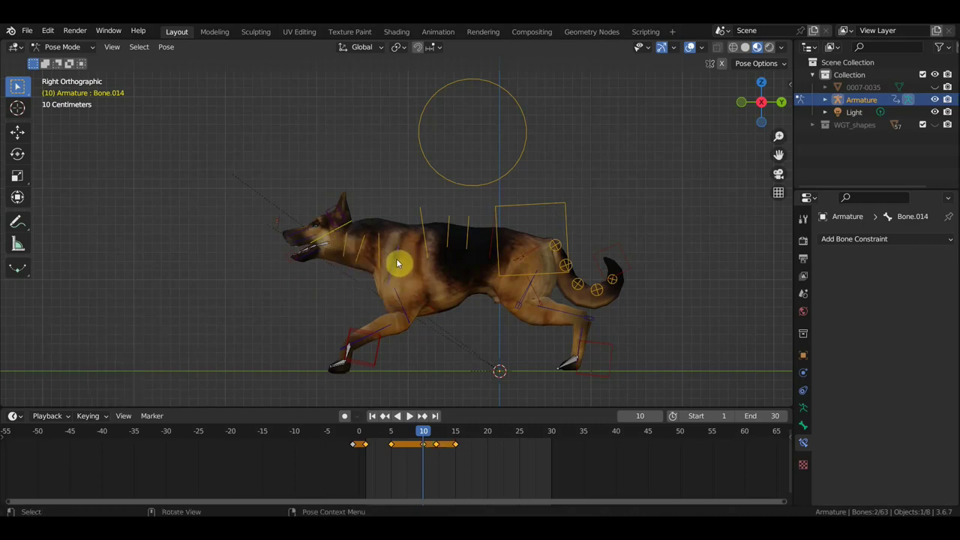
pyautogui.press('g')
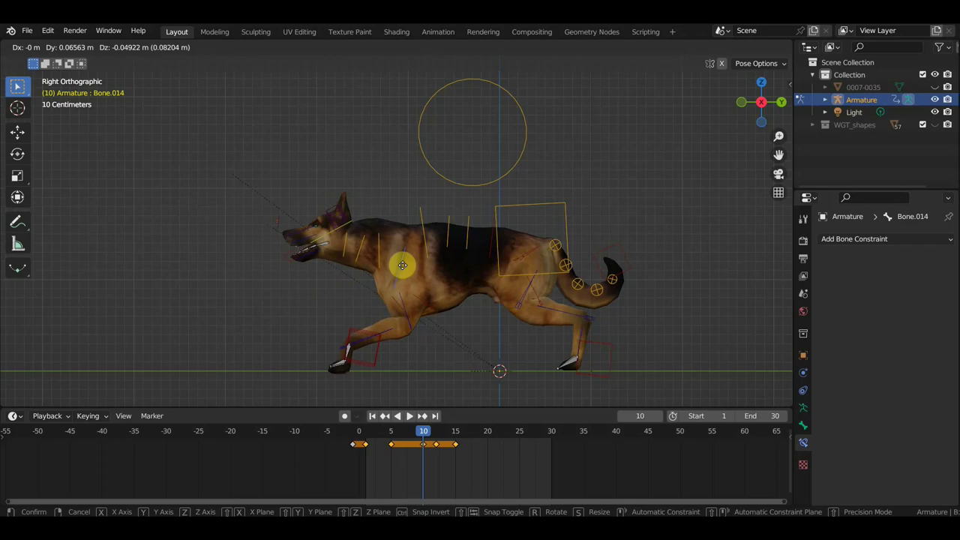
pyautogui.click(403, 266)
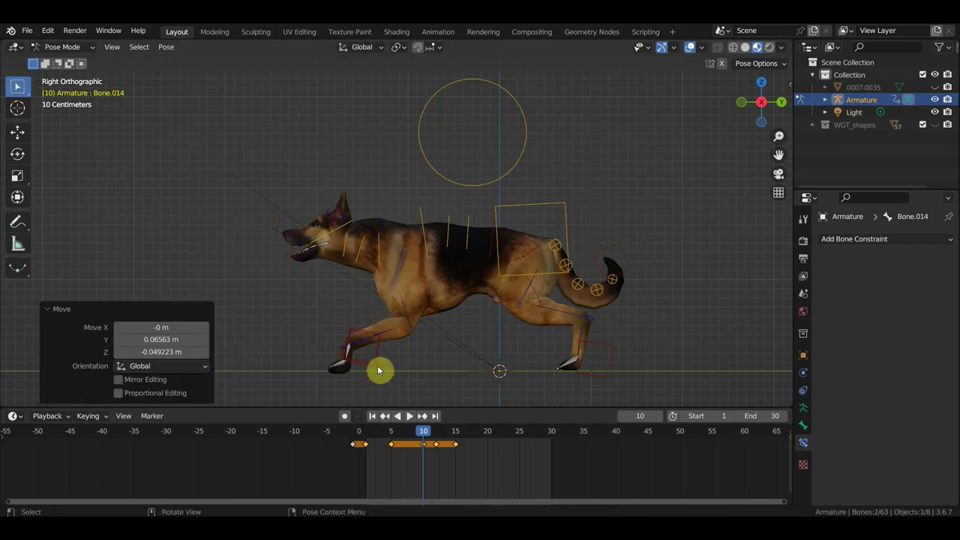
pyautogui.press('a')
pyautogui.press('i')
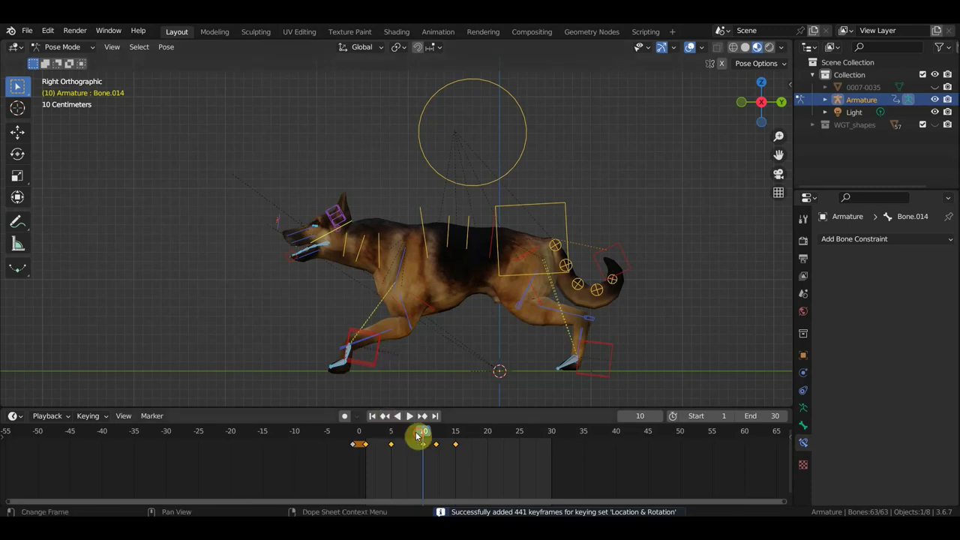
pyautogui.moveTo(417, 436)
pyautogui.mouseDown()
pyautogui.moveTo(395, 441)
pyautogui.moveTo(439, 457)
pyautogui.mouseUp()
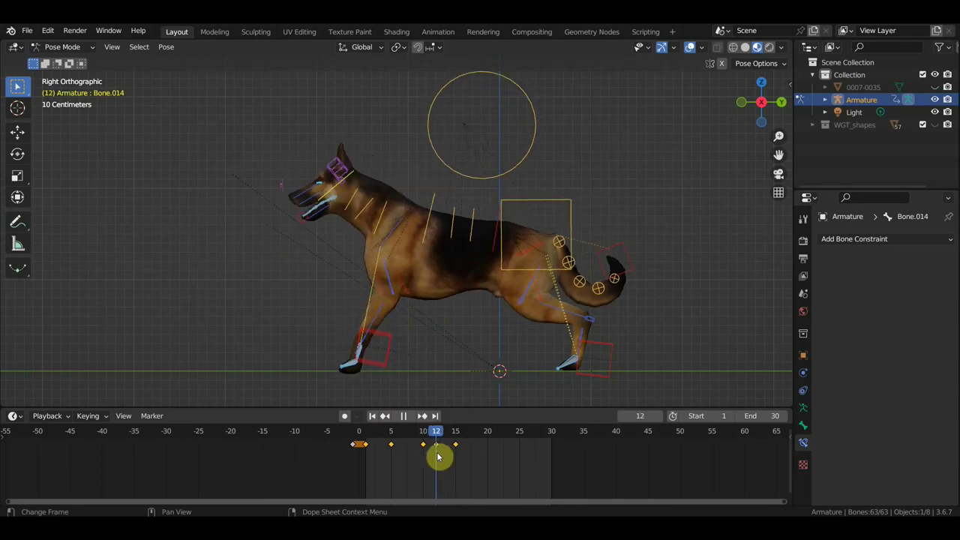
# Preview the walk and delete the keyframe near frame 12.
pyautogui.moveTo(438, 456)
pyautogui.mouseDown()
pyautogui.moveTo(427, 454)
pyautogui.moveTo(455, 461)
pyautogui.moveTo(426, 442)
pyautogui.mouseUp()
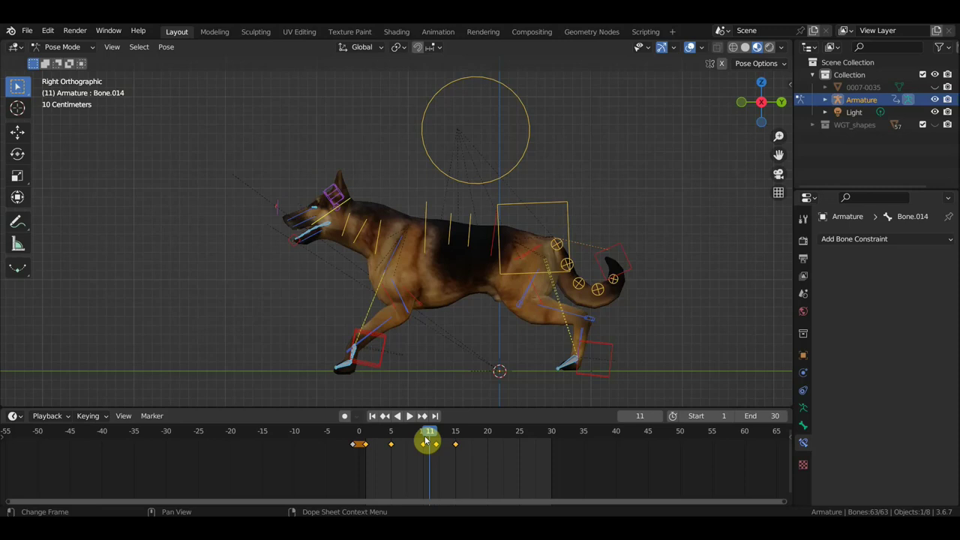
pyautogui.press('space')
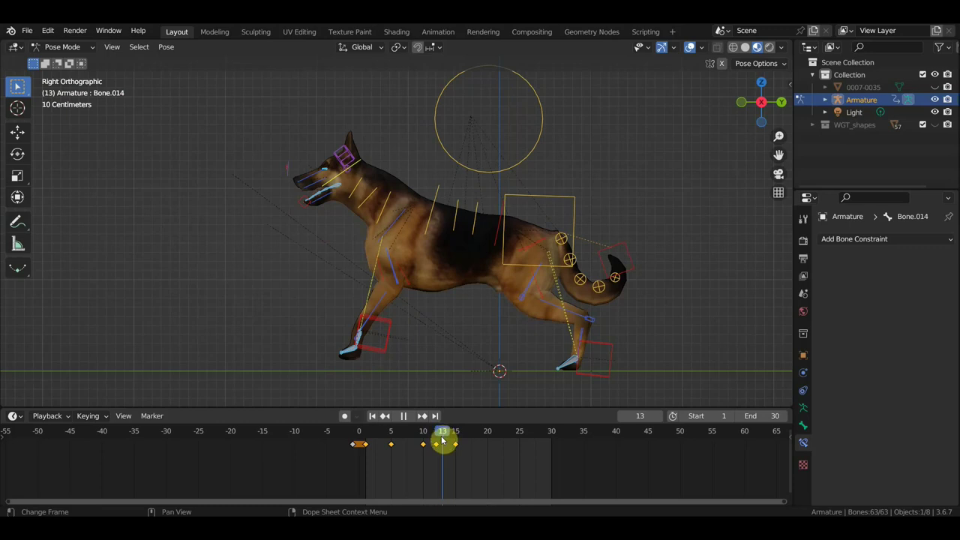
pyautogui.moveTo(442, 441); pyautogui.dragTo(439, 442)
pyautogui.press('space')
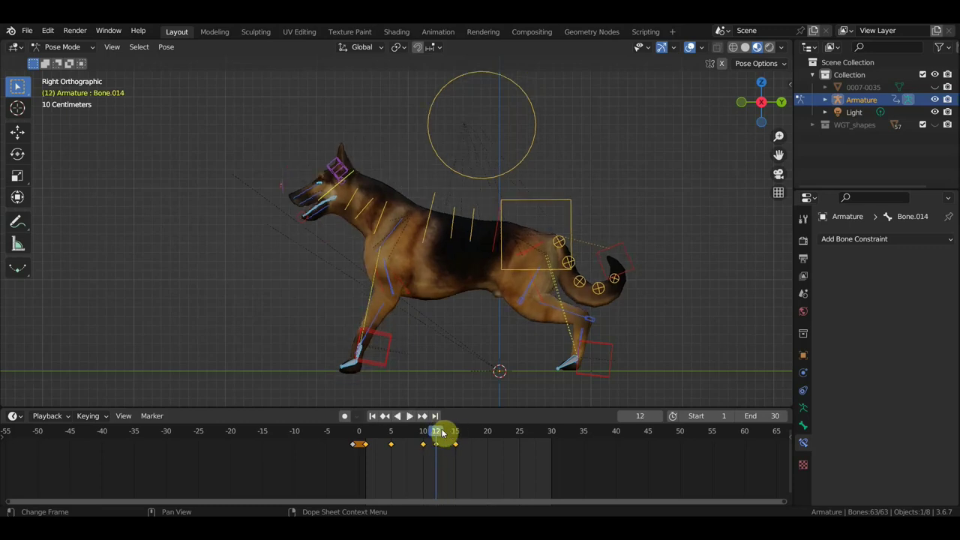
pyautogui.press('space')
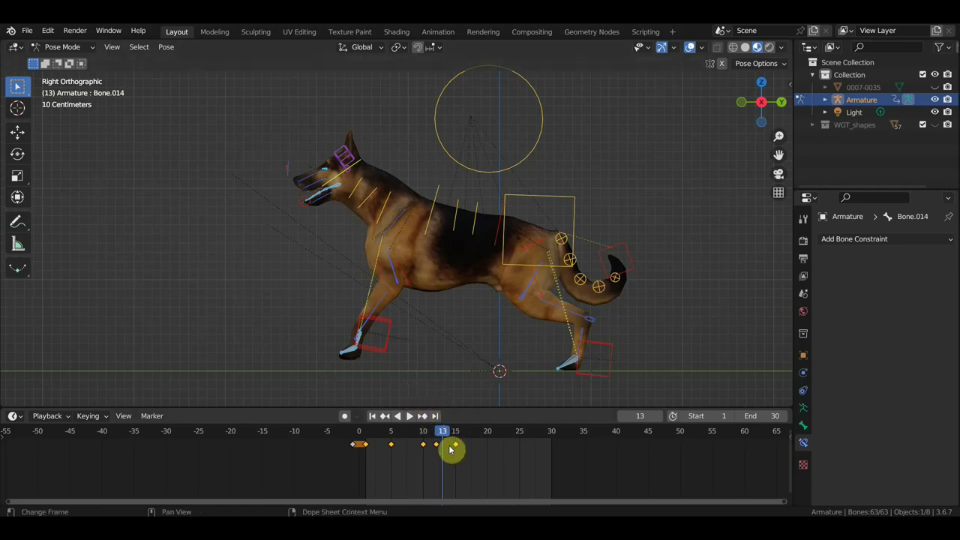
pyautogui.press('b')
pyautogui.moveTo(433, 441); pyautogui.dragTo(437, 445)
pyautogui.press('Delete')
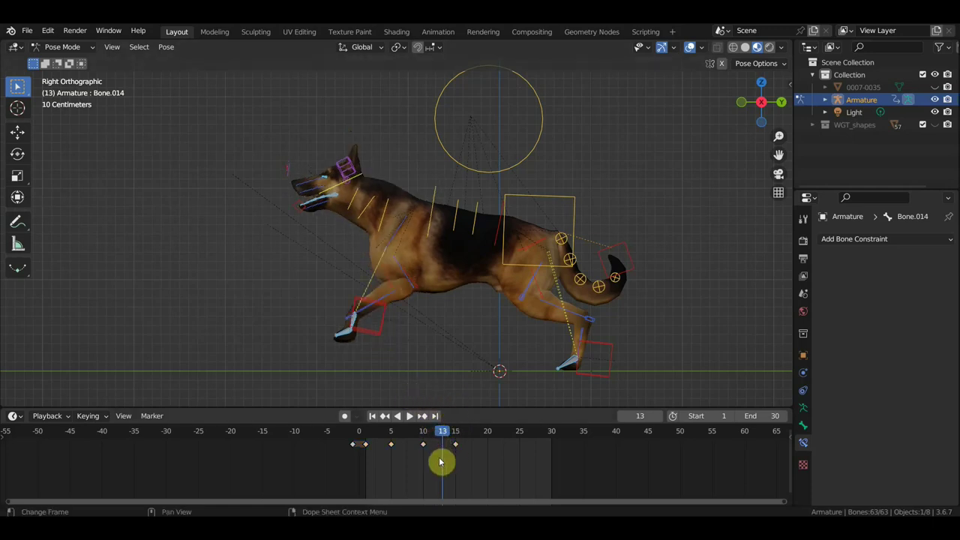
pyautogui.click(448, 438)
pyautogui.moveTo(436, 437)
pyautogui.mouseDown()
pyautogui.moveTo(420, 438)
pyautogui.moveTo(455, 447)
pyautogui.moveTo(445, 449)
pyautogui.mouseUp()
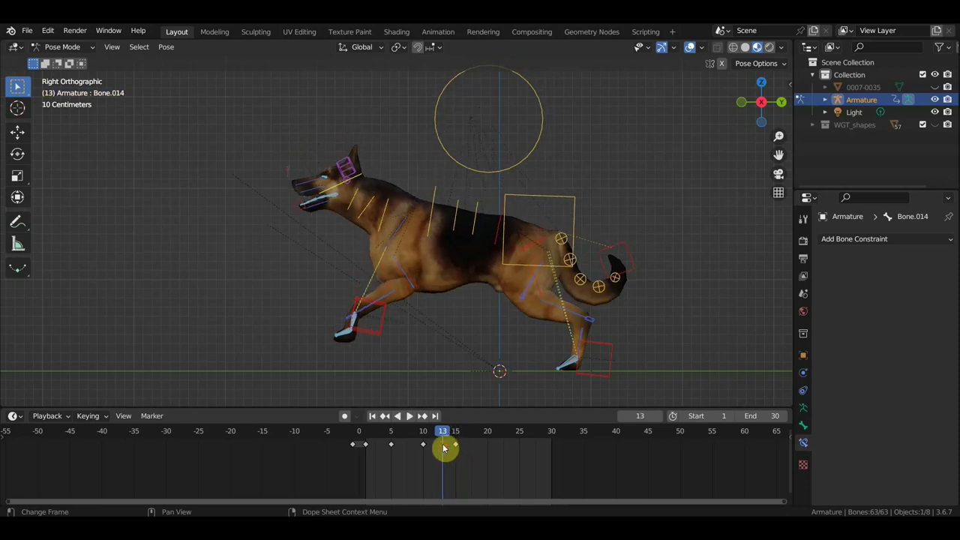
# Lift the front foot, rotate it -78.61°, and key all bones at frame 13.
pyautogui.moveTo(371, 324)
pyautogui.mouseDown()
pyautogui.moveTo(374, 339)
pyautogui.moveTo(401, 350)
pyautogui.moveTo(396, 365)
pyautogui.moveTo(391, 349)
pyautogui.mouseUp()
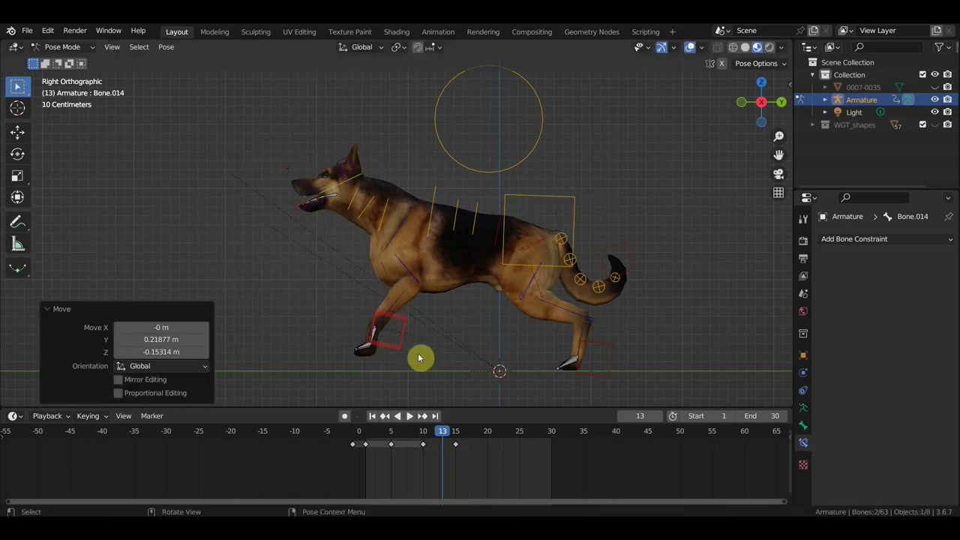
pyautogui.click(349, 351)
pyautogui.press('r')
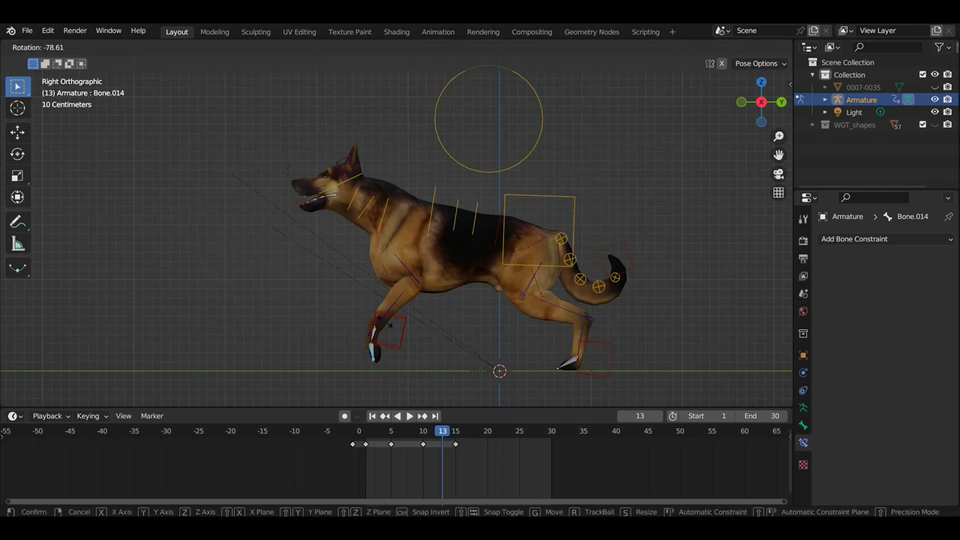
pyautogui.click(388, 326)
pyautogui.press('a')
pyautogui.press('i')
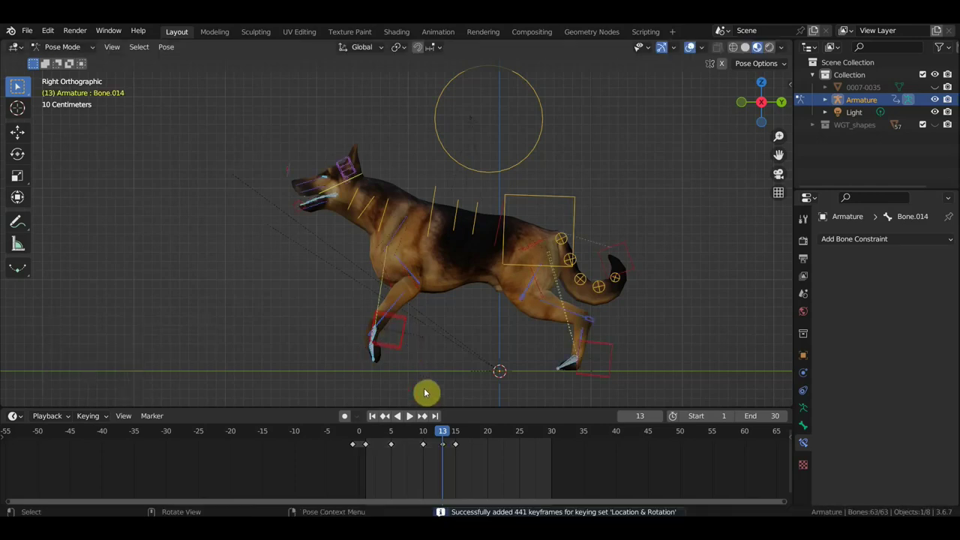
pyautogui.moveTo(443, 441)
pyautogui.mouseDown()
pyautogui.moveTo(431, 440)
pyautogui.moveTo(466, 450)
pyautogui.mouseUp()
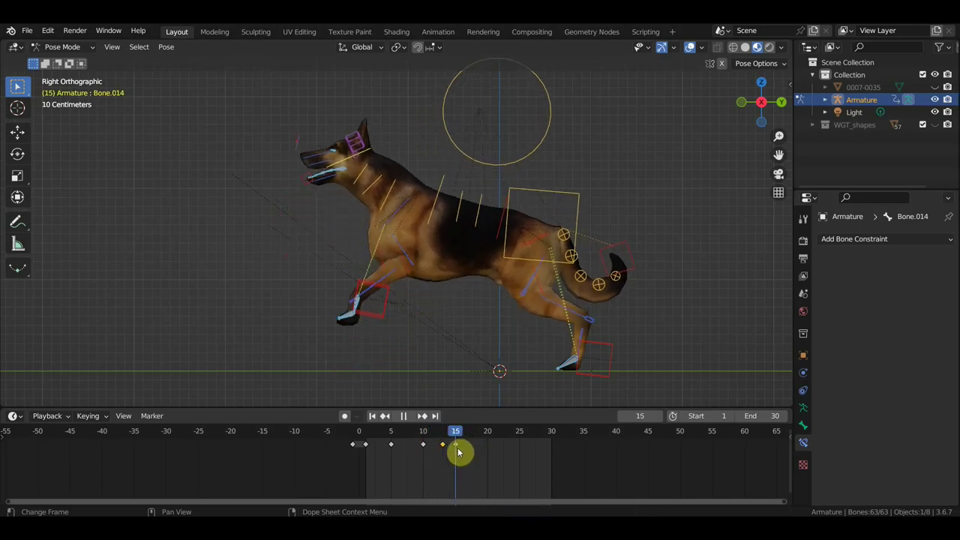
# At frame 15, rotate spine control Bone.010 to tilt the chest upward.
pyautogui.moveTo(470, 451); pyautogui.dragTo(456, 451)
pyautogui.click(439, 209)
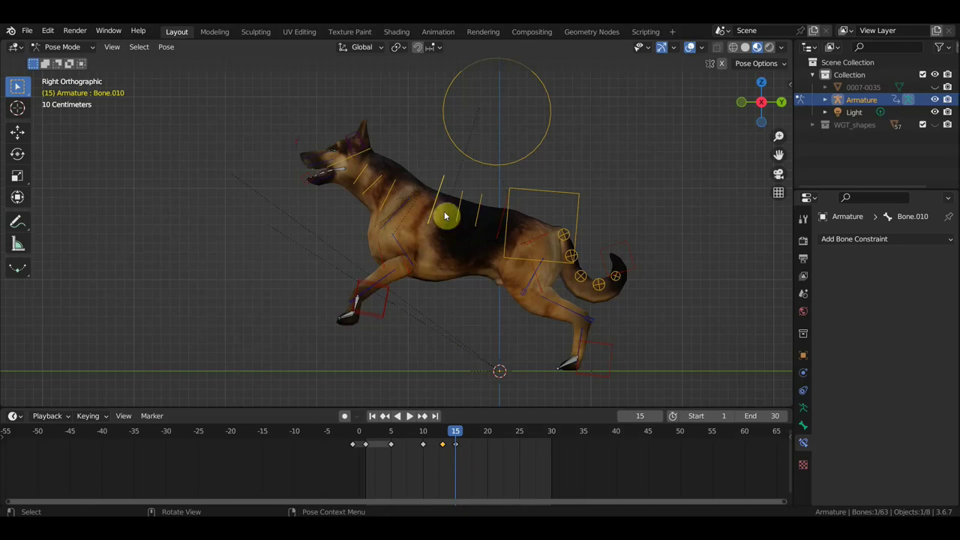
pyautogui.press('r')
pyautogui.click(471, 246)
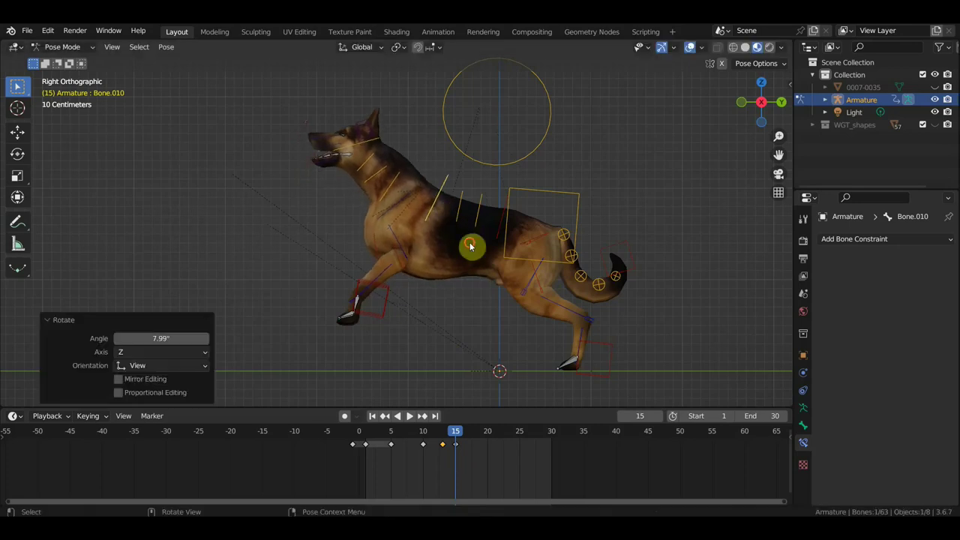
pyautogui.press('r')
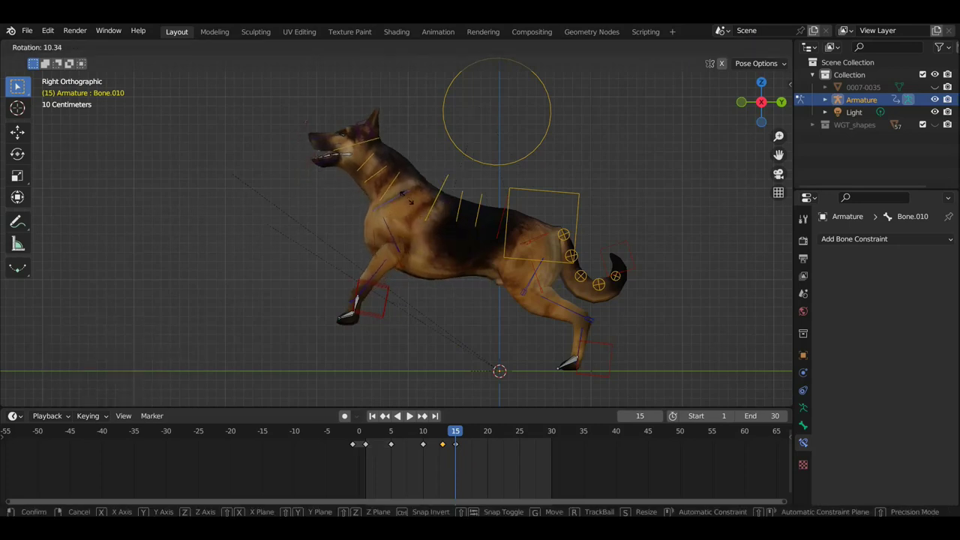
pyautogui.click(406, 234)
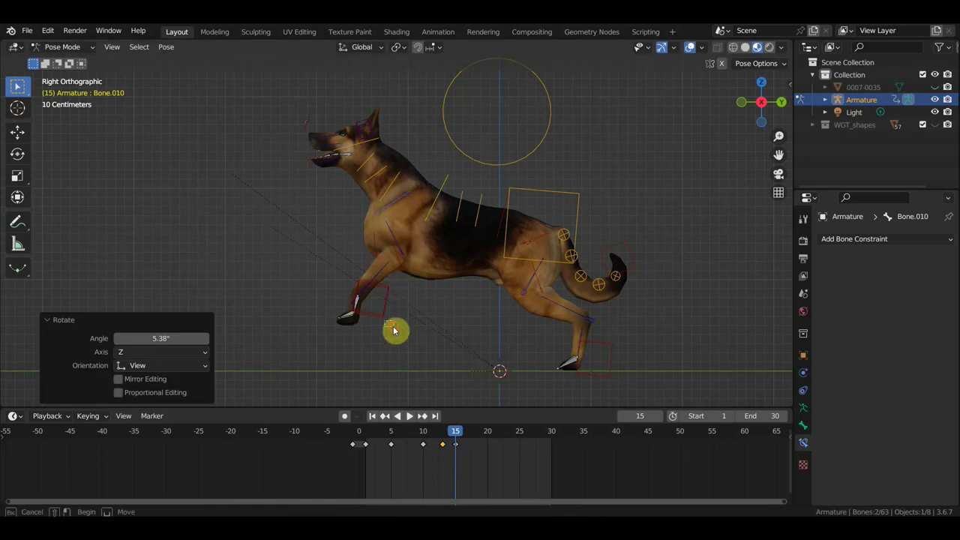
# Move the front paw 0.3555 m forward, curl it -97.9°, and key all bones.
pyautogui.press('g')
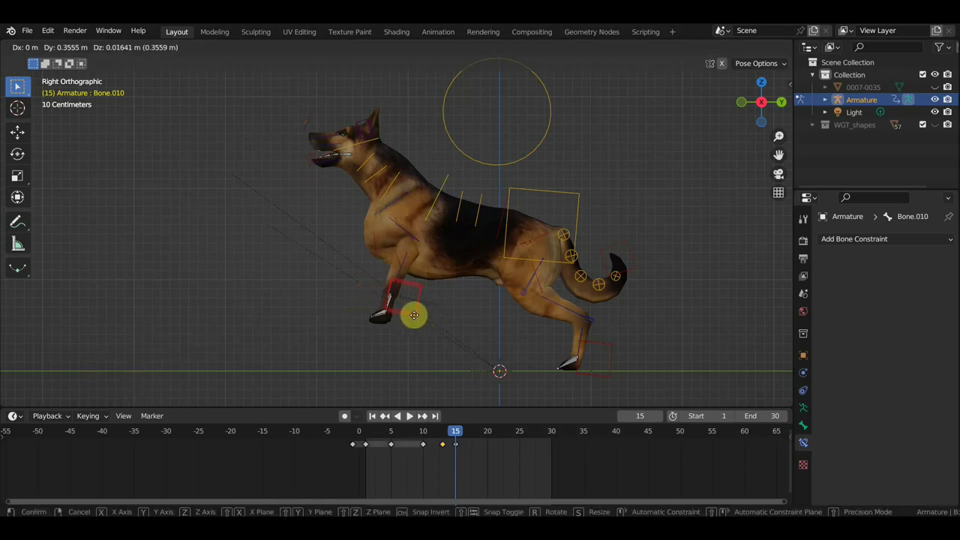
pyautogui.click(411, 316)
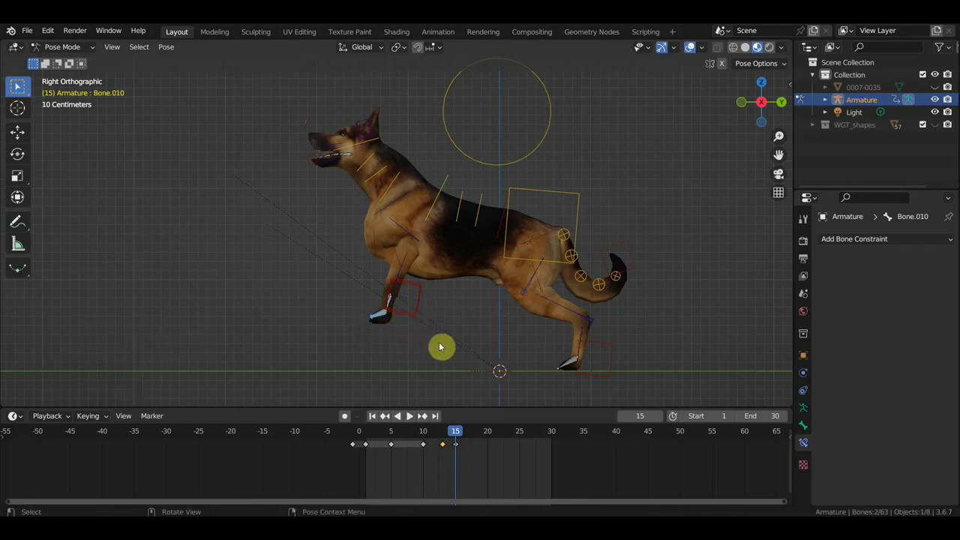
pyautogui.press('r')
pyautogui.click(424, 300)
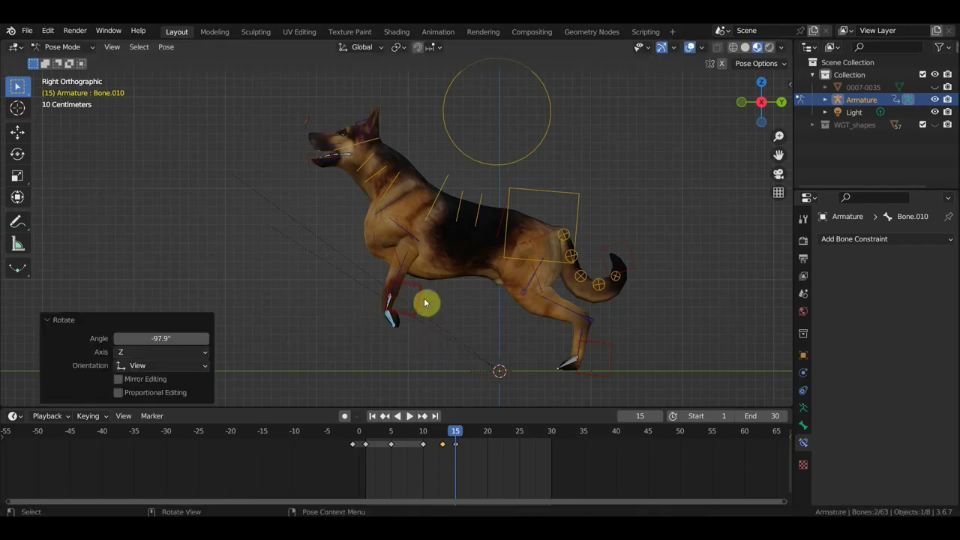
pyautogui.press('a')
pyautogui.press('i')
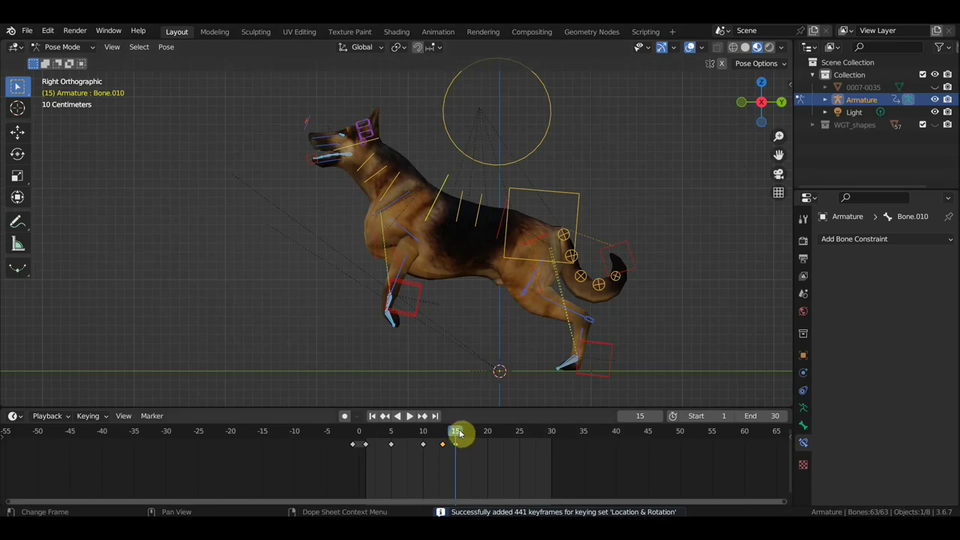
pyautogui.moveTo(456, 432)
pyautogui.mouseDown()
pyautogui.moveTo(427, 432)
pyautogui.moveTo(488, 450)
pyautogui.mouseUp()
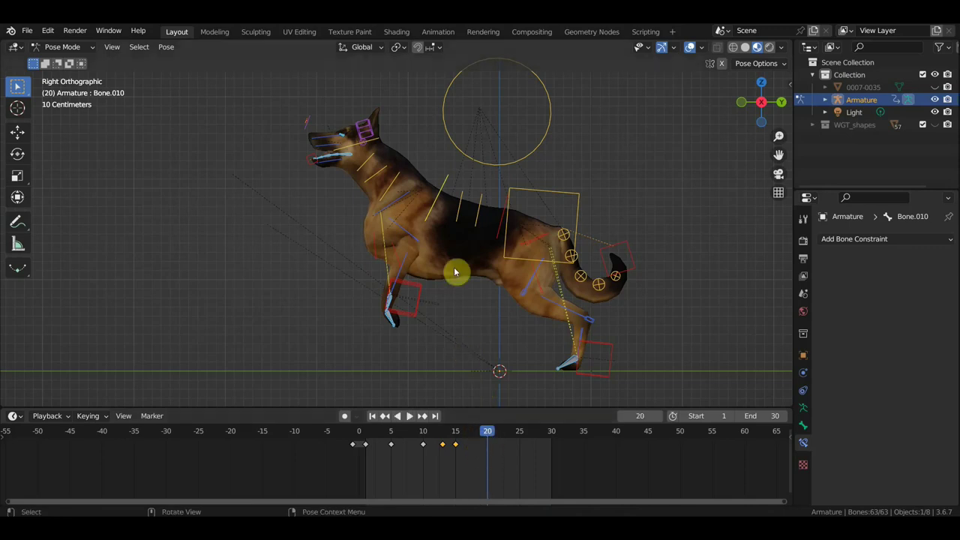
# At frame 20, shift the Bone.063 body circle, move the front paw forward, and key all bones.
pyautogui.click(531, 156)
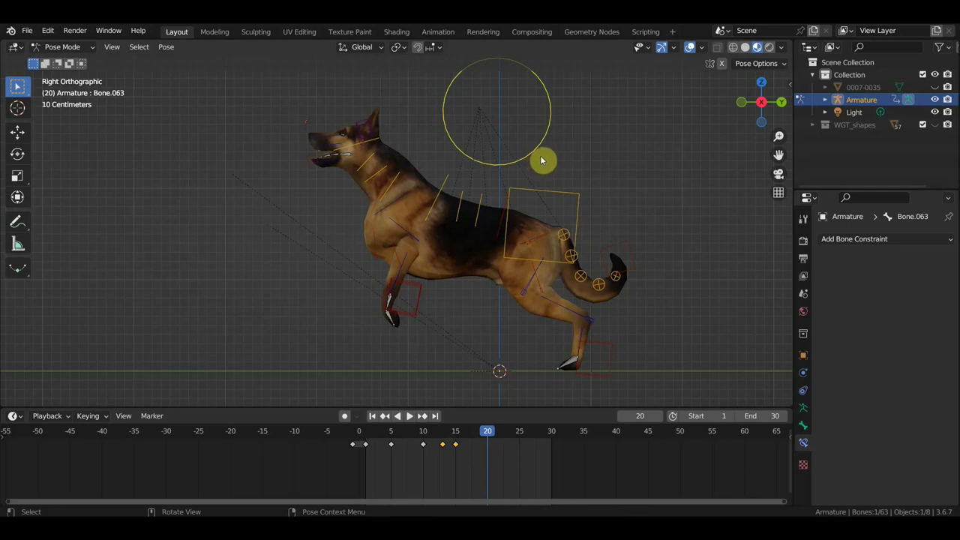
pyautogui.press('g')
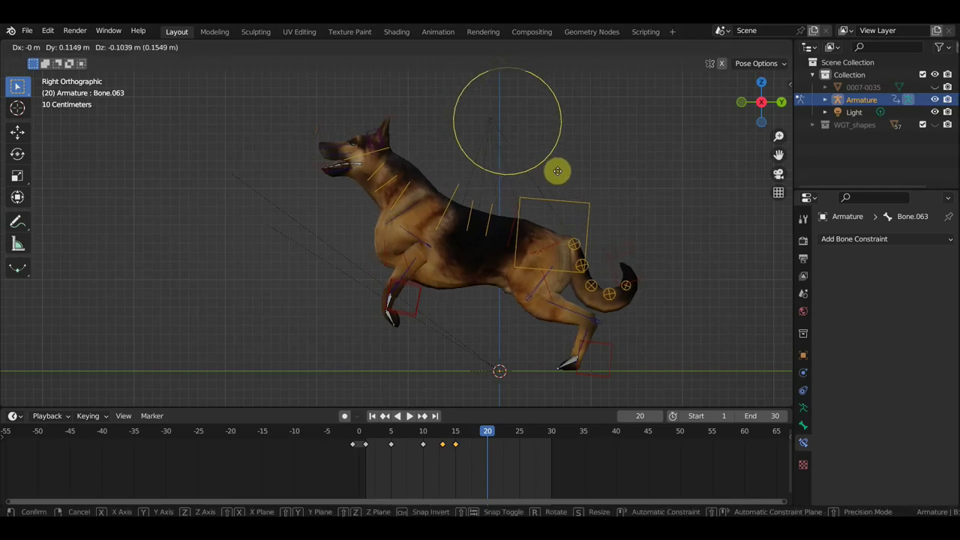
pyautogui.click(566, 178)
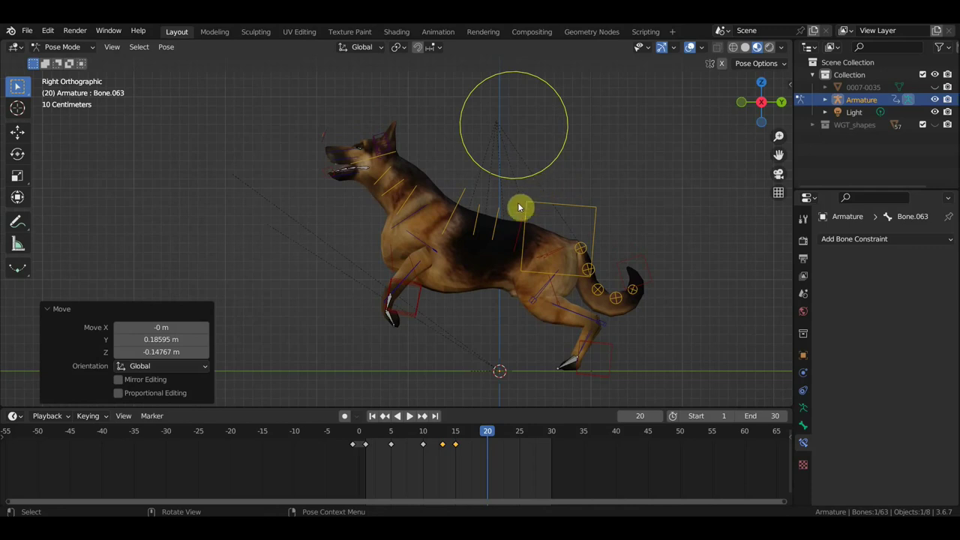
pyautogui.keyDown('shift'); pyautogui.click(415, 306); pyautogui.keyUp('shift')
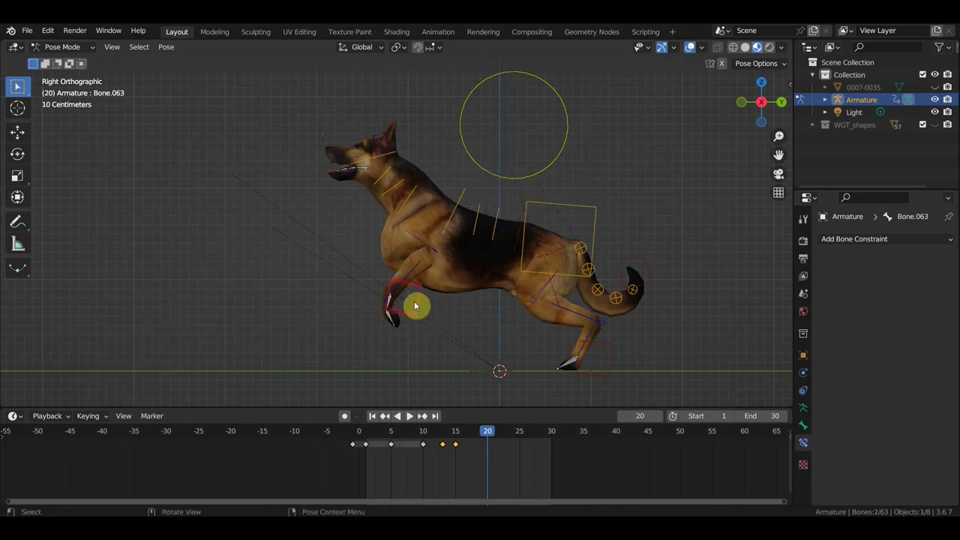
pyautogui.press('g')
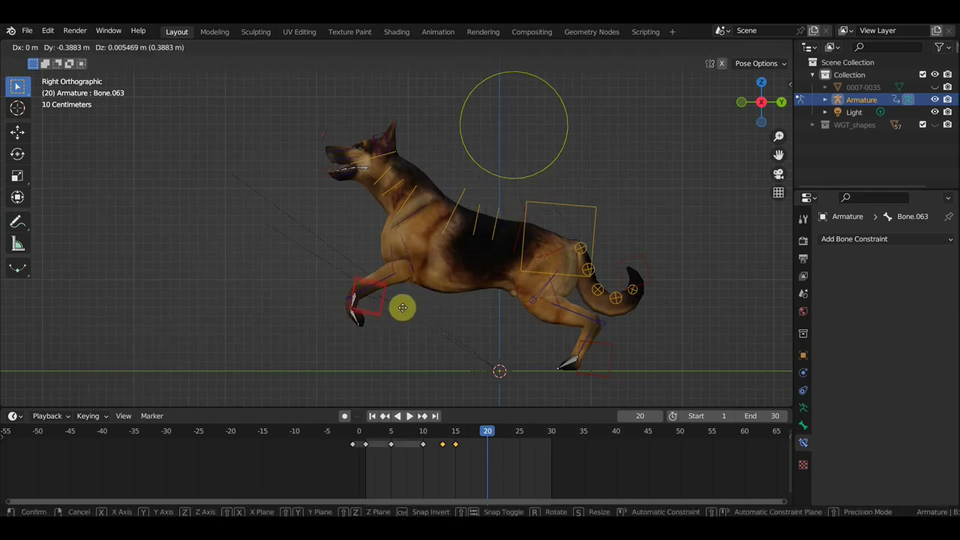
pyautogui.click(403, 307)
pyautogui.press('a')
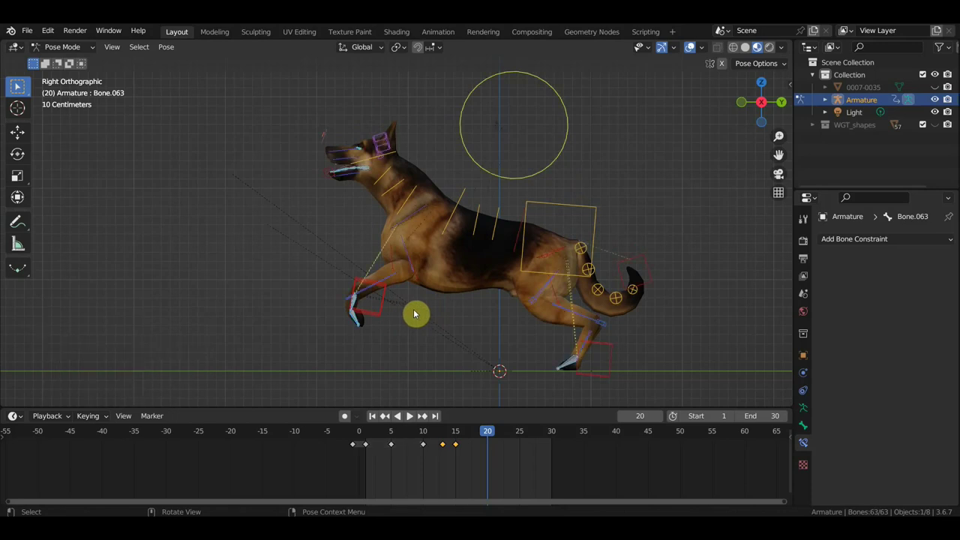
pyautogui.press('i')
# At frame 25, nudge the body back, lower the front paw 0.2844 m, and key all bones.
pyautogui.moveTo(488, 434)
pyautogui.mouseDown()
pyautogui.moveTo(443, 432)
pyautogui.moveTo(513, 428)
pyautogui.mouseUp()
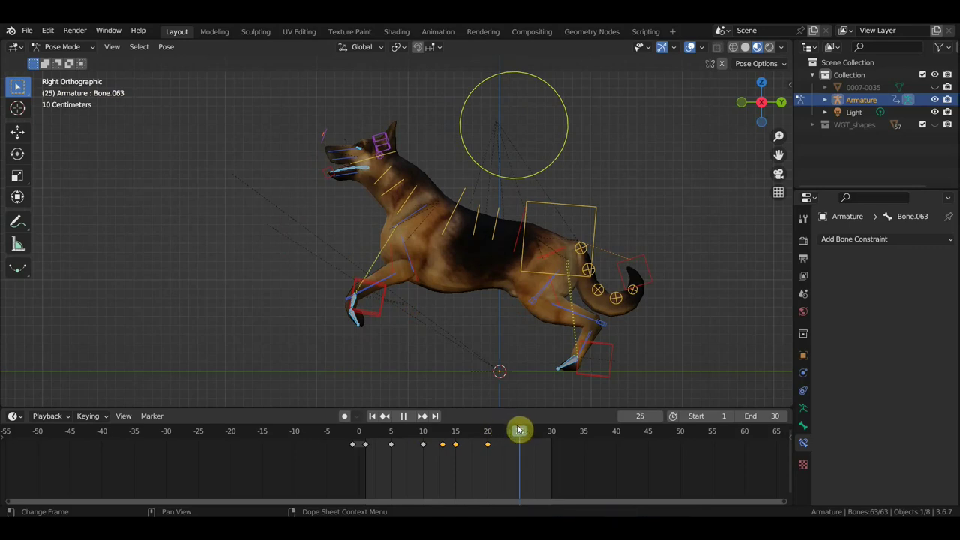
pyautogui.click(543, 176)
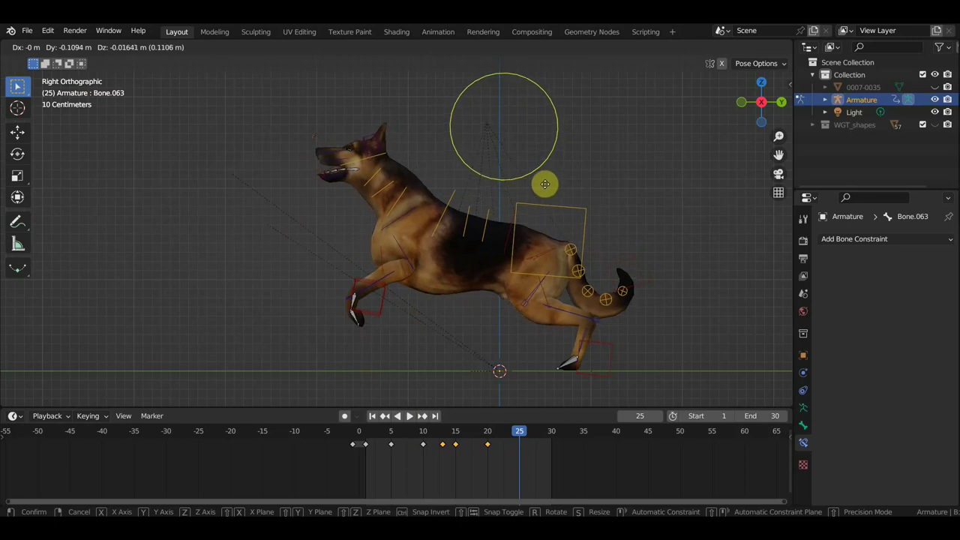
pyautogui.moveTo(561, 185); pyautogui.dragTo(544, 181)
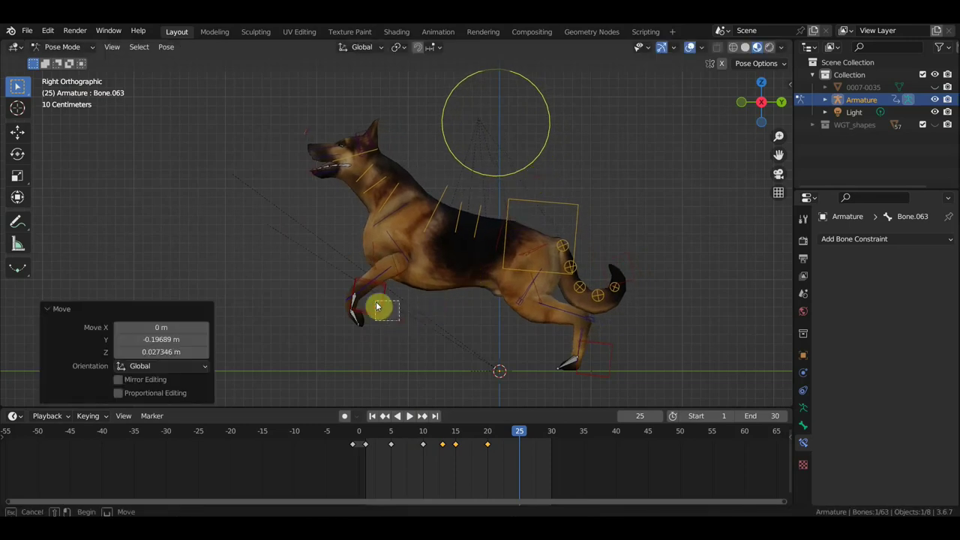
pyautogui.moveTo(380, 307); pyautogui.dragTo(375, 332)
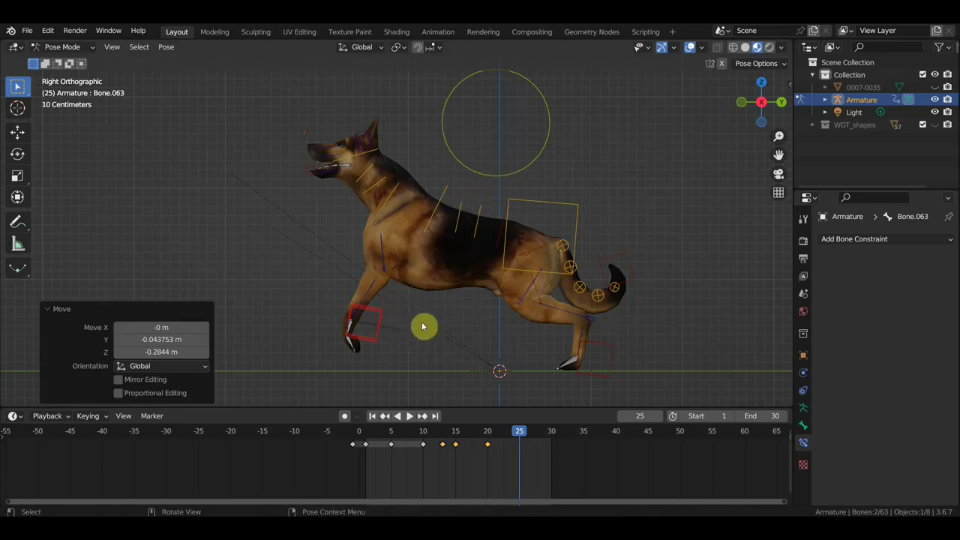
pyautogui.press('a')
pyautogui.press('i')
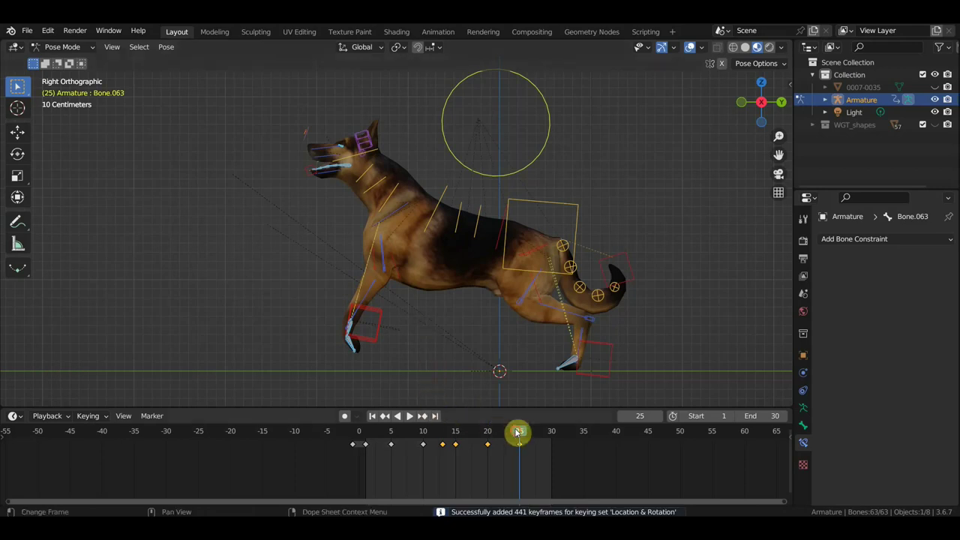
pyautogui.moveTo(517, 433); pyautogui.dragTo(489, 443)
# Duplicate the starting pose keyframes onto frame 25 so the walk loops.
pyautogui.press('space')
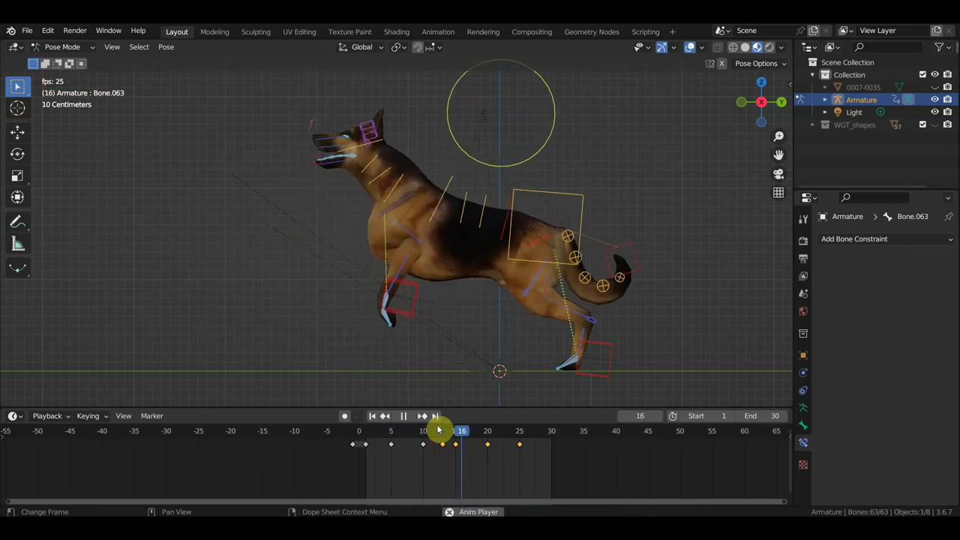
pyautogui.press('space')
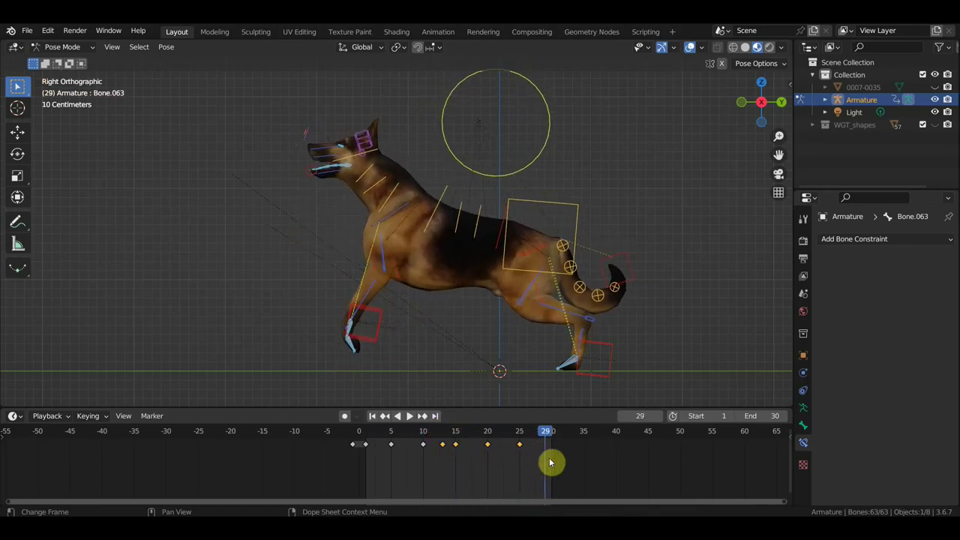
pyautogui.moveTo(528, 456); pyautogui.dragTo(508, 443)
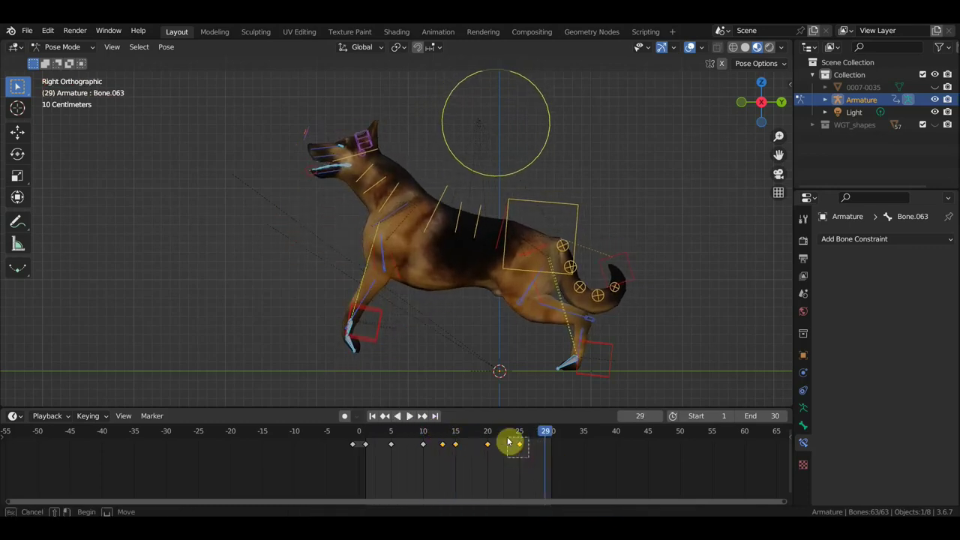
pyautogui.keyDown('shift'); pyautogui.click(366, 444); pyautogui.keyUp('shift')
pyautogui.moveTo(371, 454); pyautogui.dragTo(517, 451)
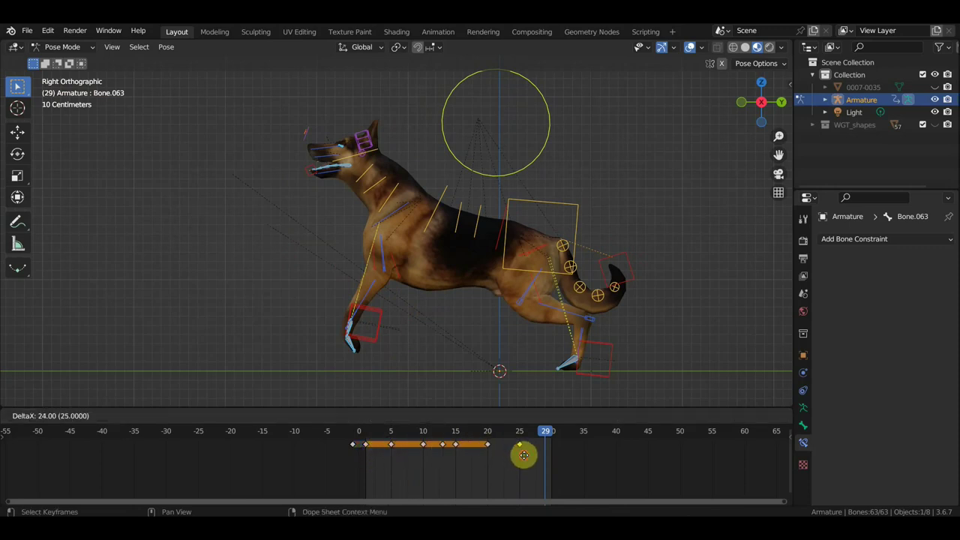
pyautogui.click(524, 455)
pyautogui.moveTo(544, 435); pyautogui.dragTo(439, 440)
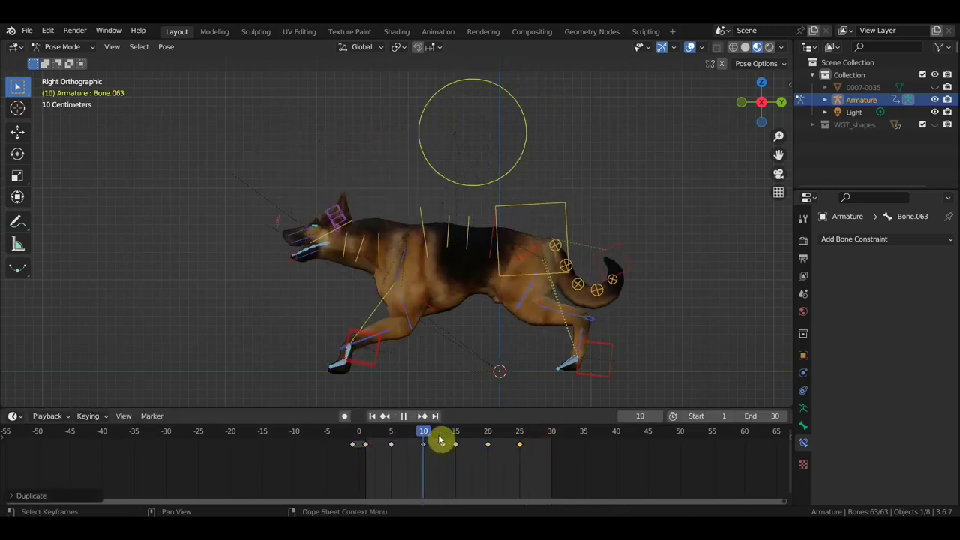
# Preview the loop and set the scene's end frame to 25.
pyautogui.press('space')
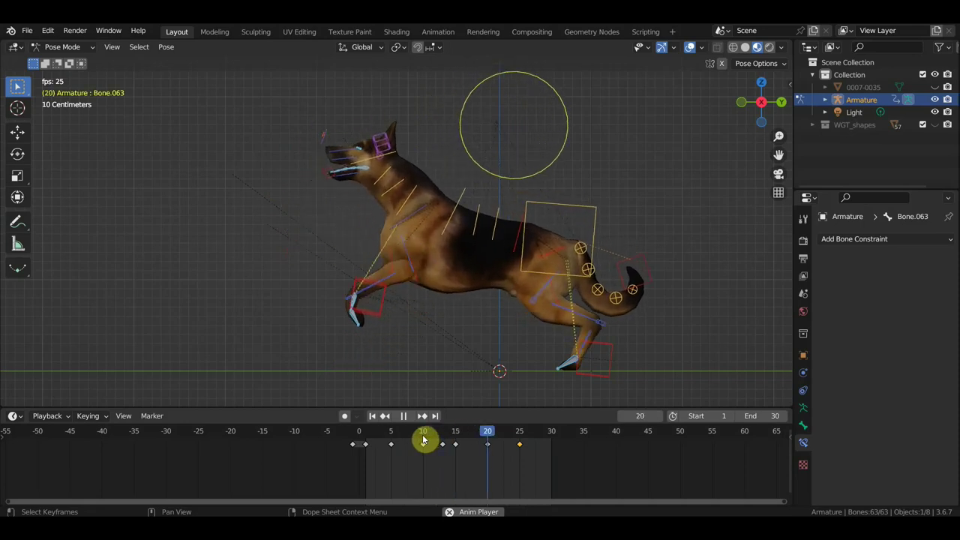
pyautogui.press('space')
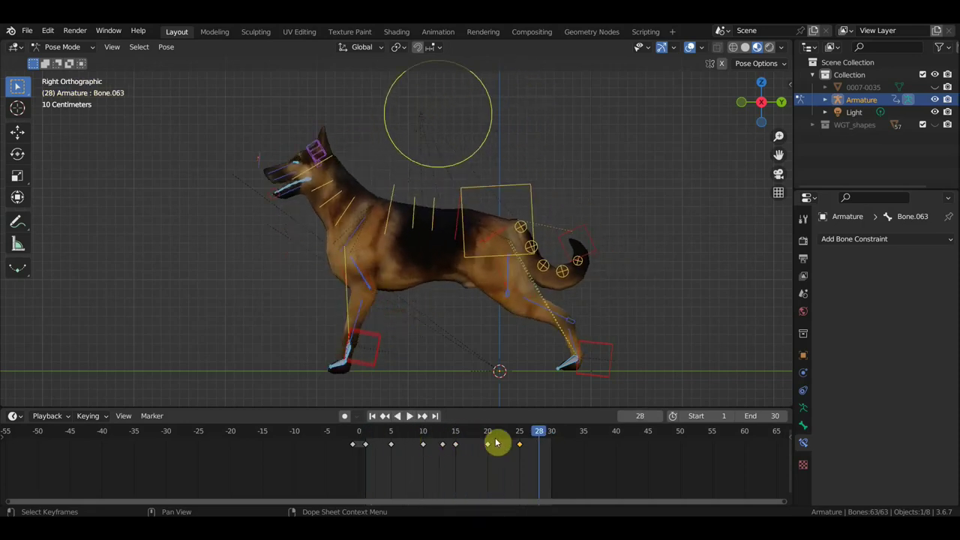
pyautogui.click(771, 415)
pyautogui.write('25')
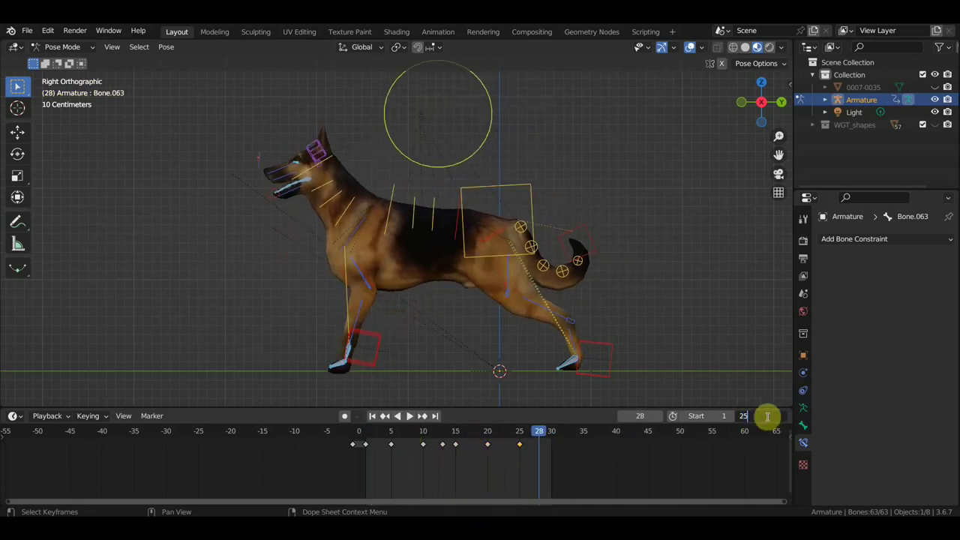
pyautogui.press('Return')
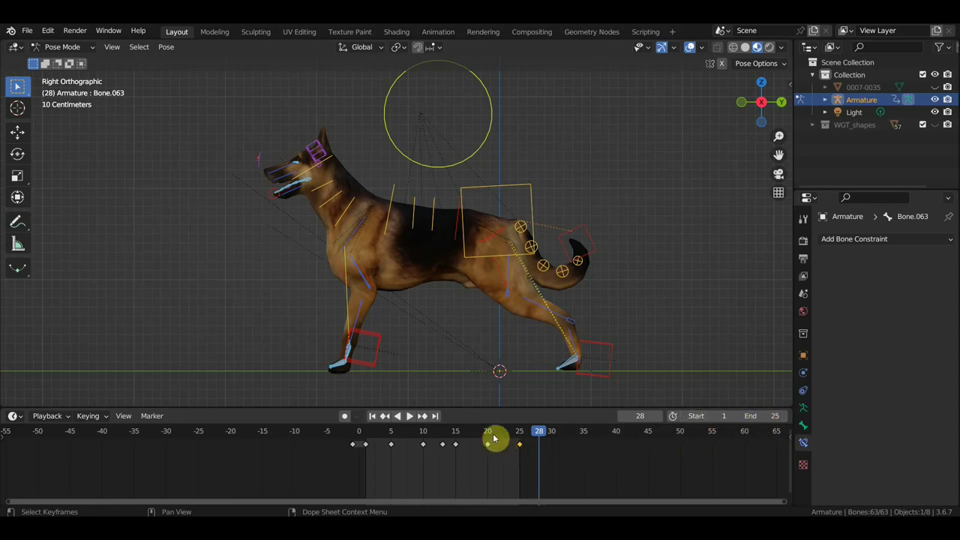
pyautogui.moveTo(492, 433)
pyautogui.mouseDown()
pyautogui.moveTo(432, 443)
pyautogui.moveTo(520, 450)
pyautogui.moveTo(490, 450)
pyautogui.mouseUp()
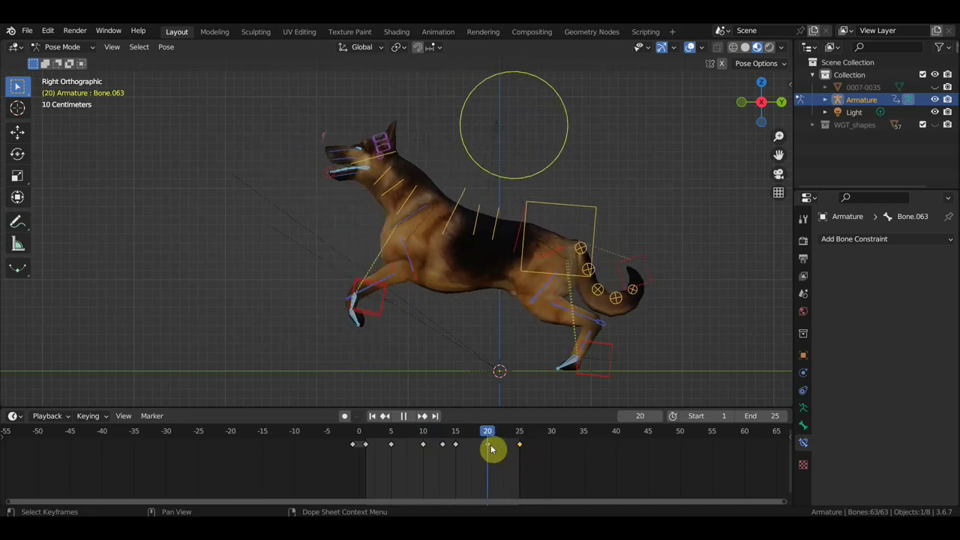
pyautogui.moveTo(491, 449)
pyautogui.mouseDown()
pyautogui.moveTo(508, 452)
pyautogui.moveTo(476, 448)
pyautogui.mouseUp()
pyautogui.press('space')
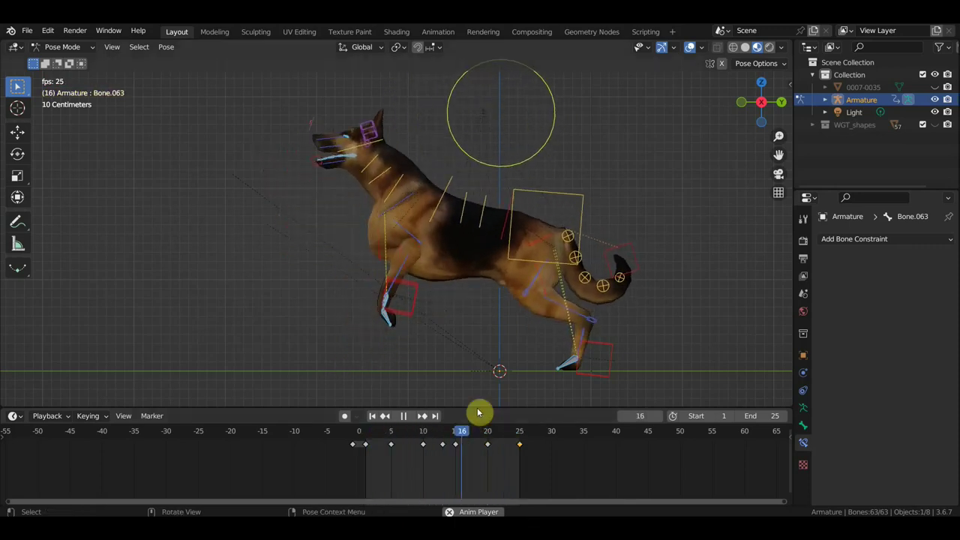
pyautogui.moveTo(477, 375)
pyautogui.mouseDown(button='middle')
pyautogui.moveTo(575, 349)
pyautogui.moveTo(525, 358)
pyautogui.moveTo(547, 347)
pyautogui.moveTo(313, 343)
pyautogui.mouseUp(button='middle')
# At frame 1, shift one hind foot bone sideways by -0.1398 m in X.
pyautogui.press('space')
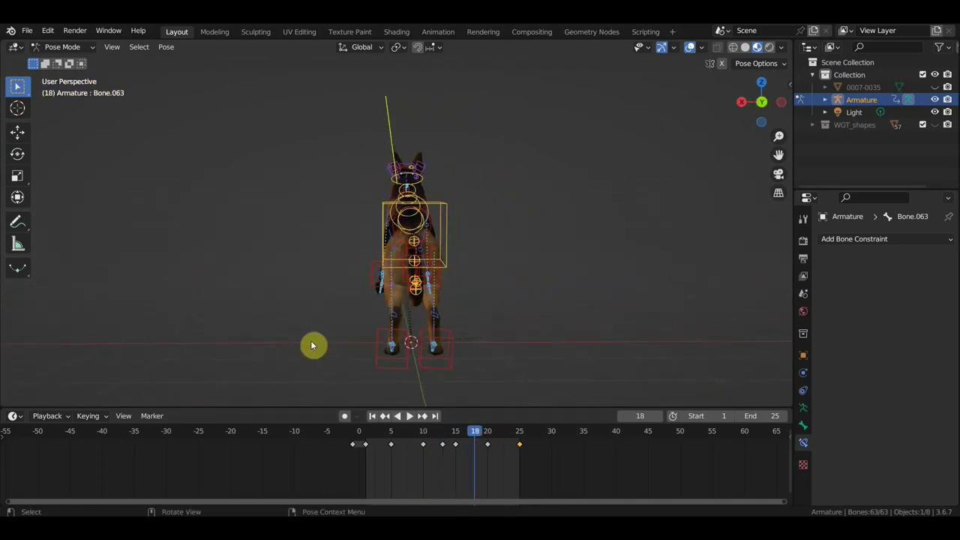
pyautogui.click(405, 370)
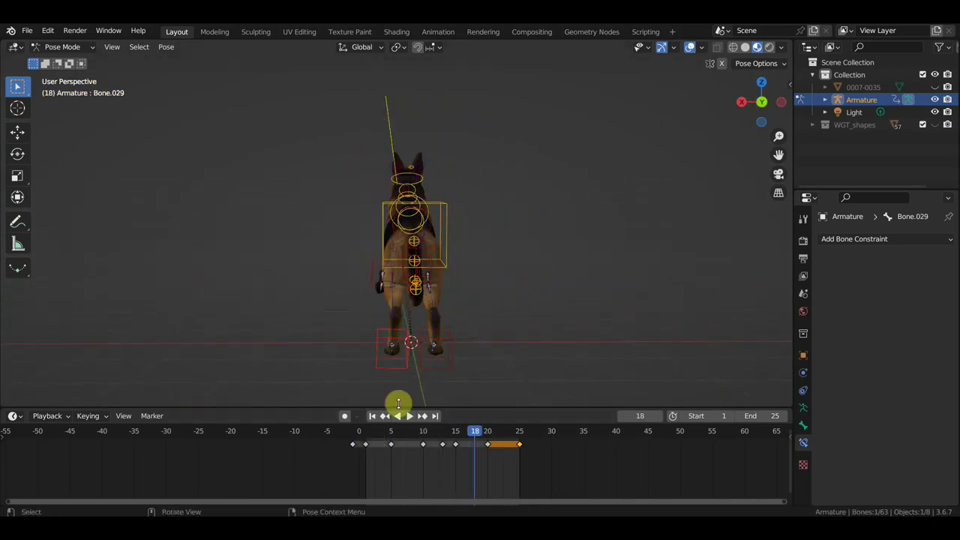
pyautogui.click(366, 438)
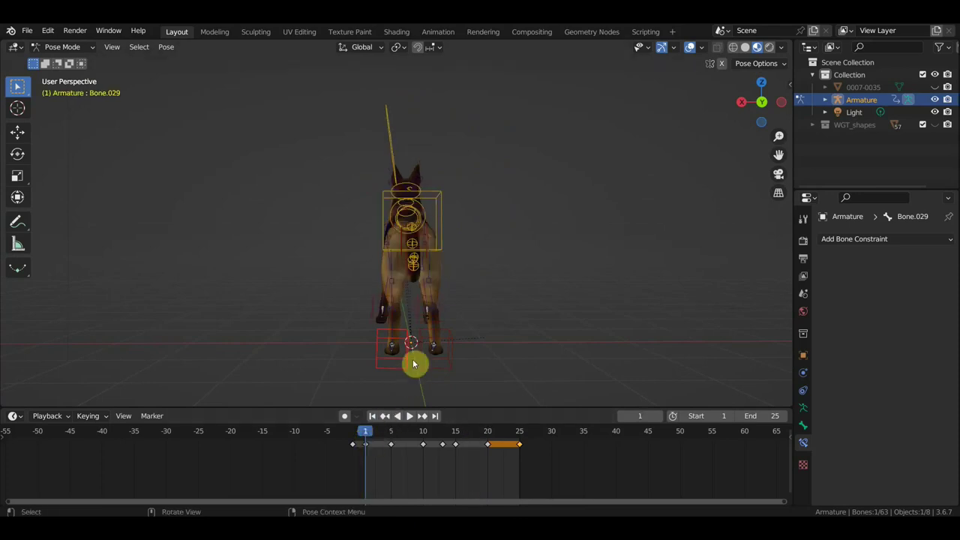
pyautogui.press('g')
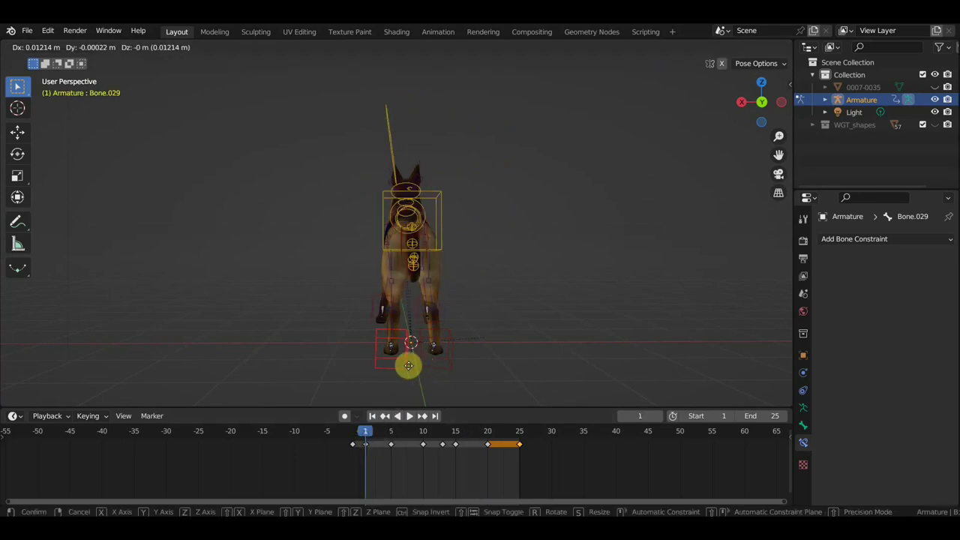
pyautogui.click(403, 370)
# Move the dog's other foot bone sideways to widen the stance seen from behind.
pyautogui.click(437, 351)
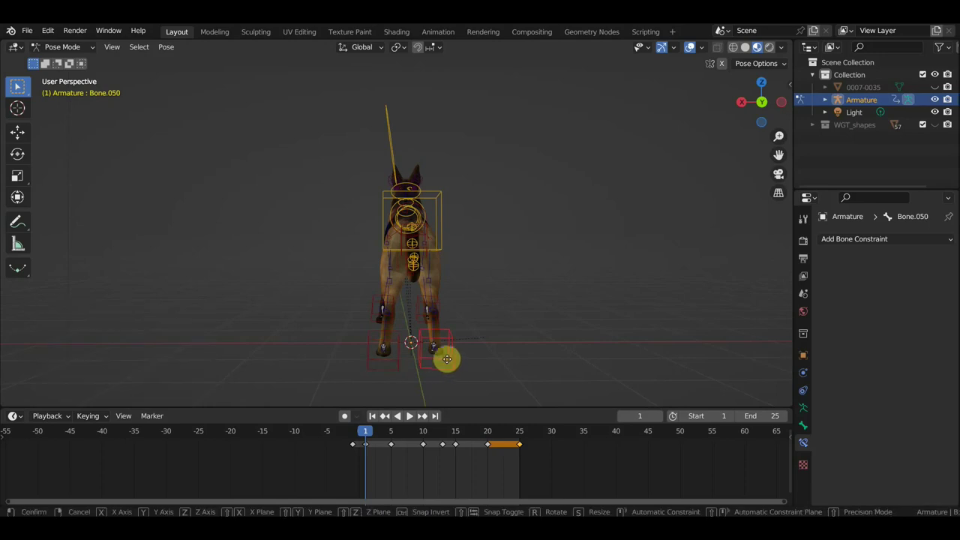
pyautogui.press('g')
pyautogui.click(462, 363)
pyautogui.moveTo(492, 367)
pyautogui.mouseDown(button='middle')
pyautogui.moveTo(626, 369)
pyautogui.moveTo(424, 352)
pyautogui.moveTo(517, 349)
pyautogui.moveTo(585, 352)
pyautogui.moveTo(308, 365)
pyautogui.moveTo(364, 352)
pyautogui.moveTo(439, 359)
pyautogui.mouseUp(button='middle')
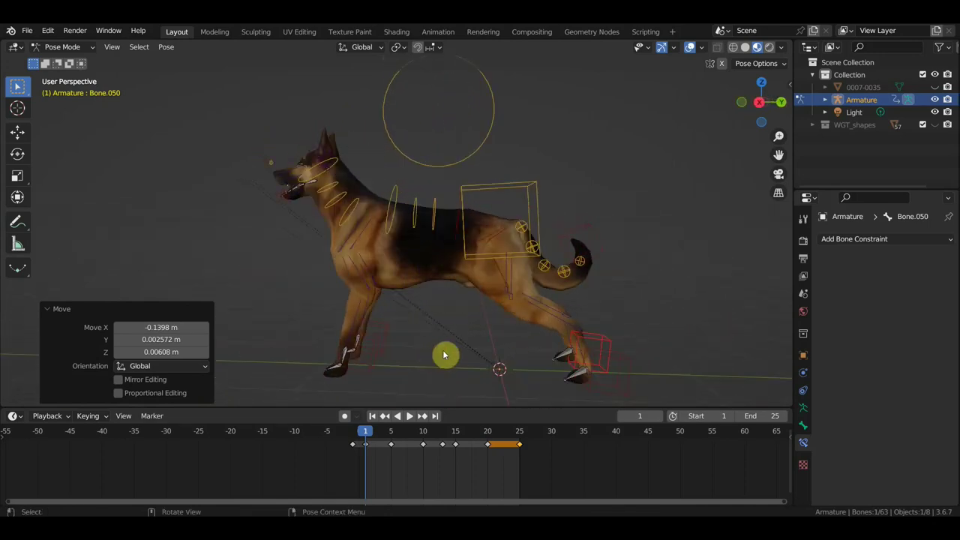
# Key location and rotation for every bone of the rig at frame 1.
pyautogui.press('a')
pyautogui.press('i')
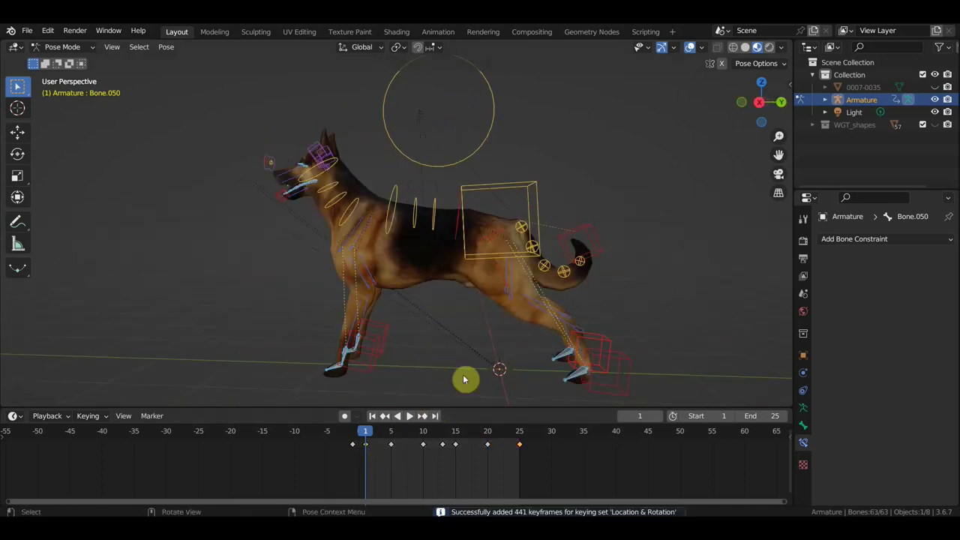
pyautogui.moveTo(464, 379); pyautogui.dragTo(562, 320, button='middle')
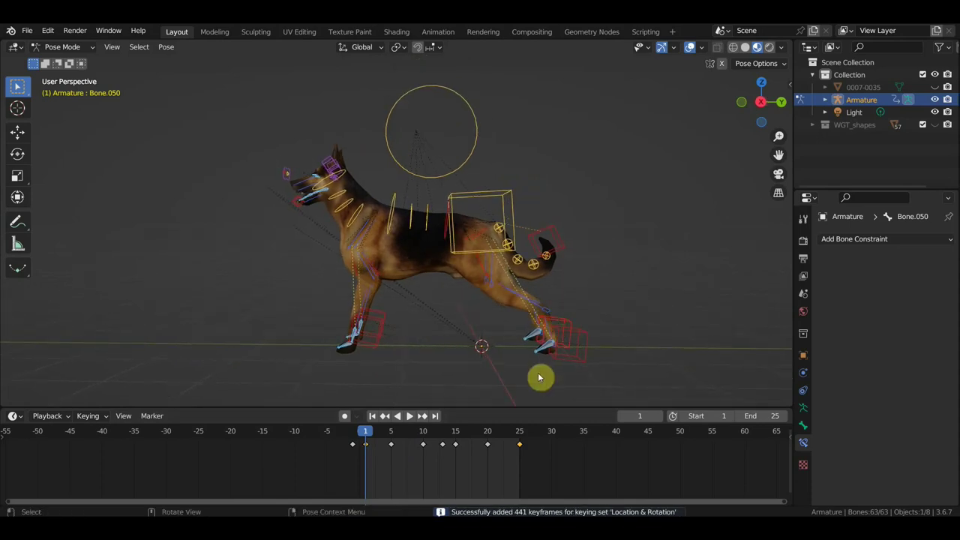
# Select the keys from frame 5 to 25 and preview the walk around frames 14–16.
pyautogui.moveTo(497, 459); pyautogui.dragTo(392, 446)
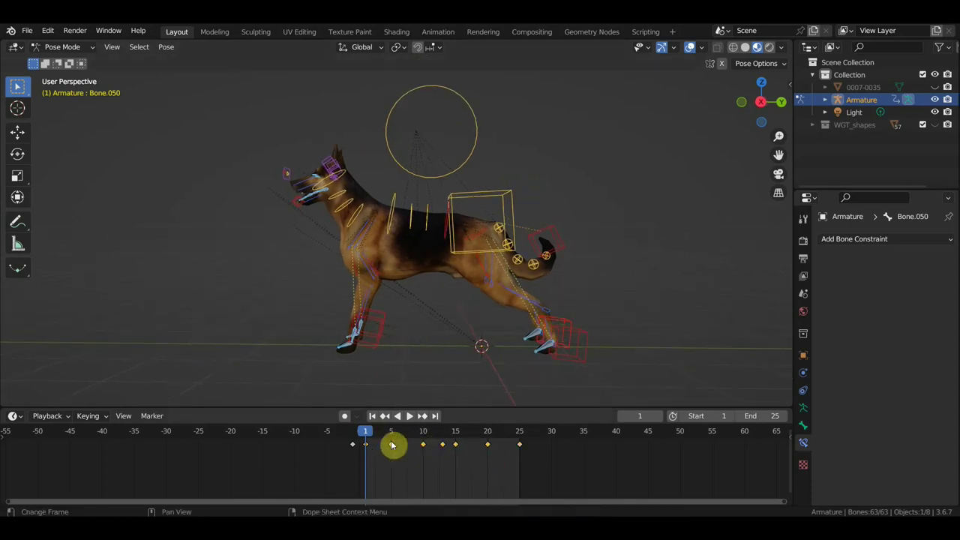
pyautogui.press('space')
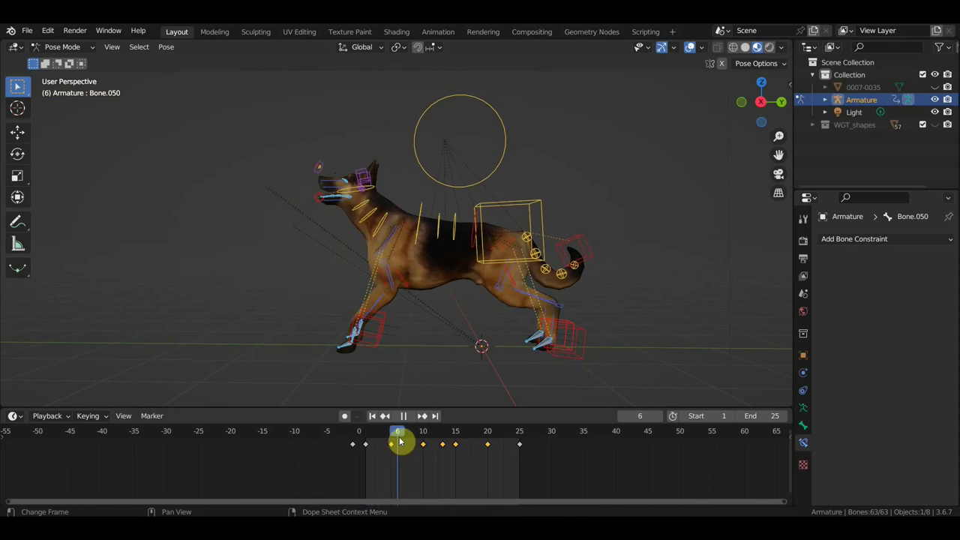
pyautogui.moveTo(400, 443); pyautogui.dragTo(446, 443)
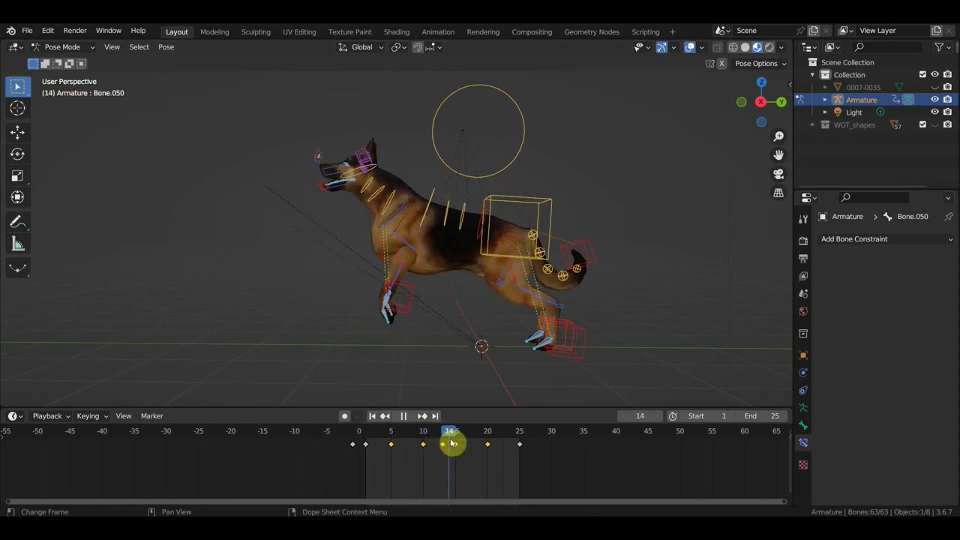
pyautogui.moveTo(451, 443); pyautogui.dragTo(460, 446)
# Delete the hind leg bones' in-between keyframes from frames 5–20, then go to frame 25.
pyautogui.moveTo(611, 375); pyautogui.dragTo(549, 330)
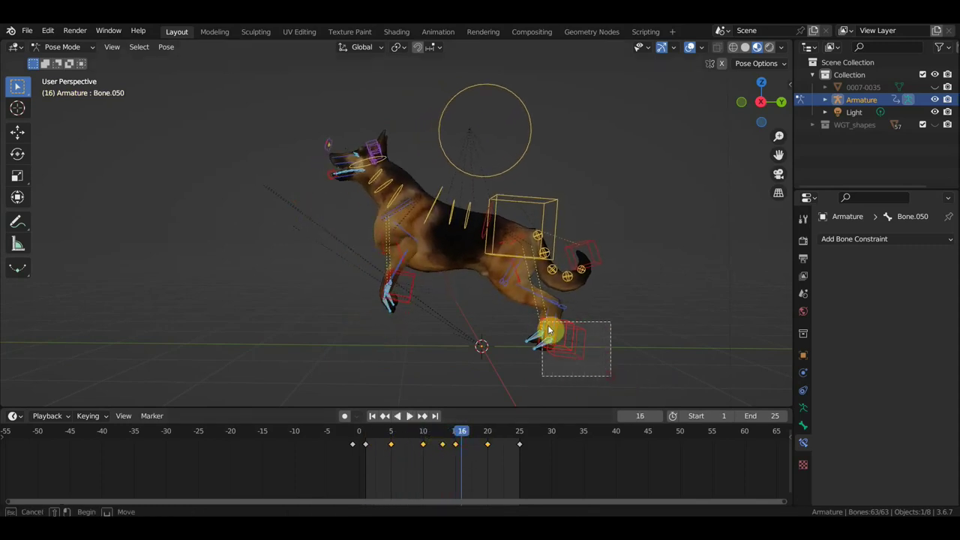
pyautogui.moveTo(497, 470); pyautogui.dragTo(389, 440)
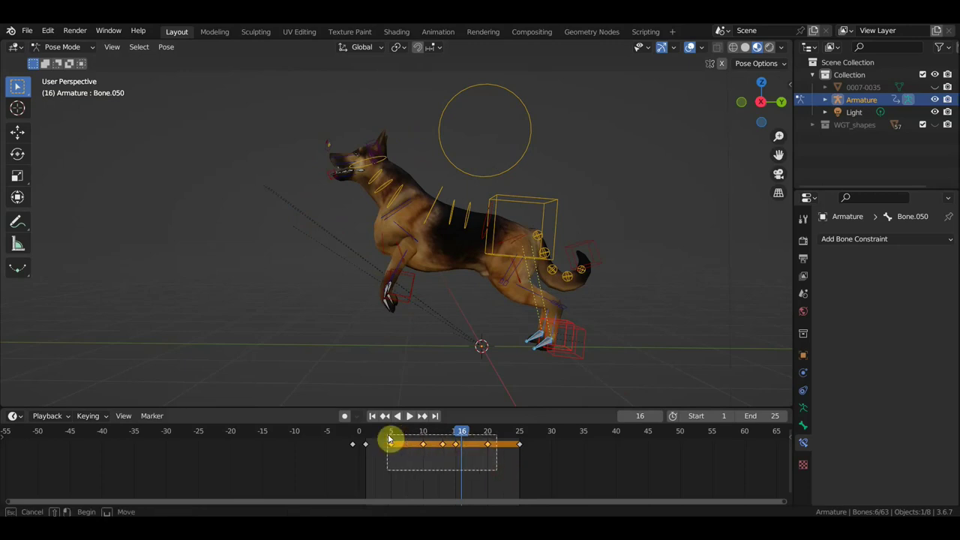
pyautogui.press('Delete')
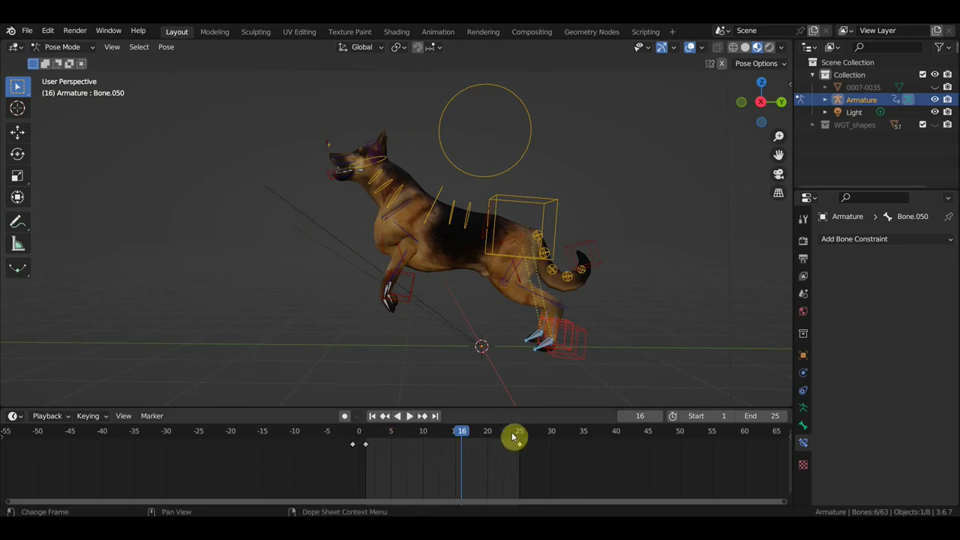
pyautogui.click(519, 440)
pyautogui.moveTo(578, 388); pyautogui.dragTo(457, 399, button='middle')
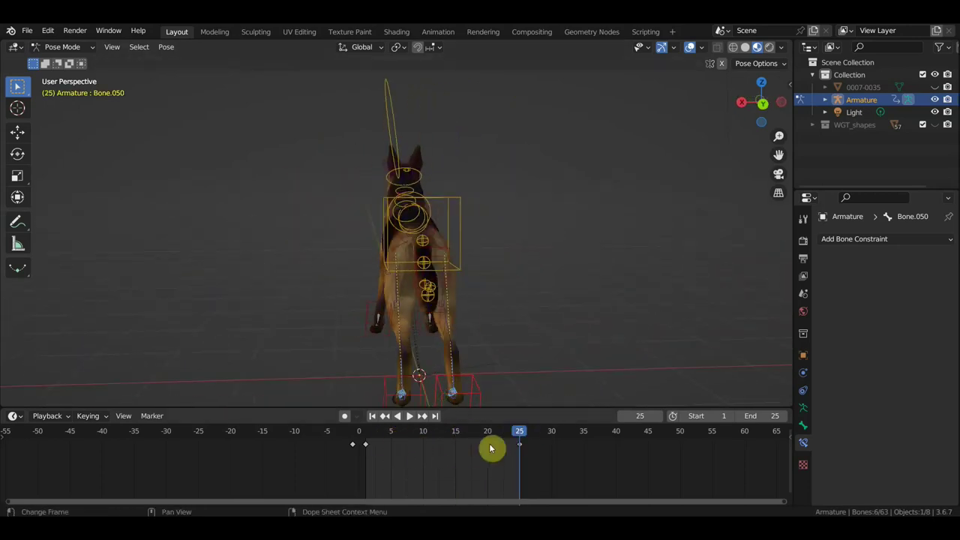
pyautogui.moveTo(490, 448)
pyautogui.mouseDown()
pyautogui.moveTo(519, 440)
pyautogui.moveTo(363, 444)
pyautogui.moveTo(504, 467)
pyautogui.mouseUp()
pyautogui.click(517, 471)
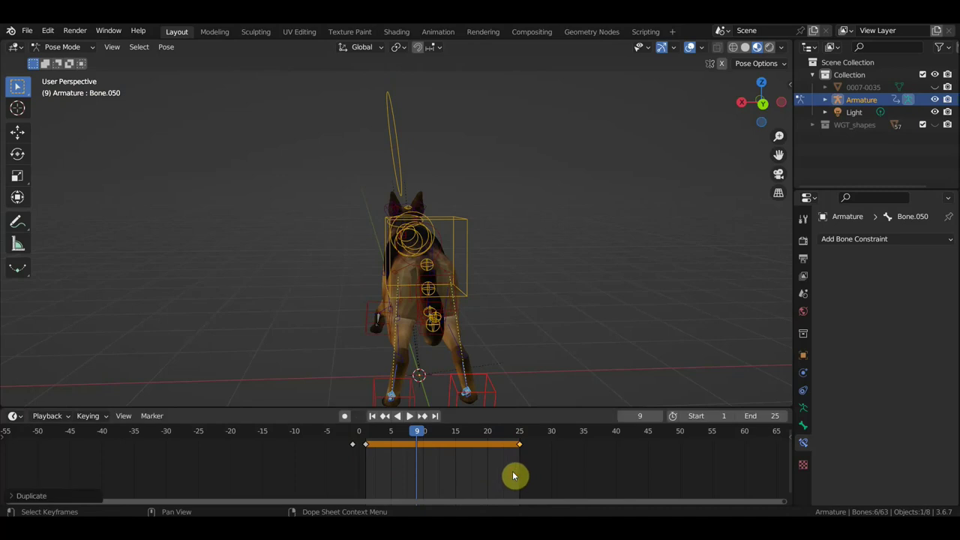
pyautogui.press('space')
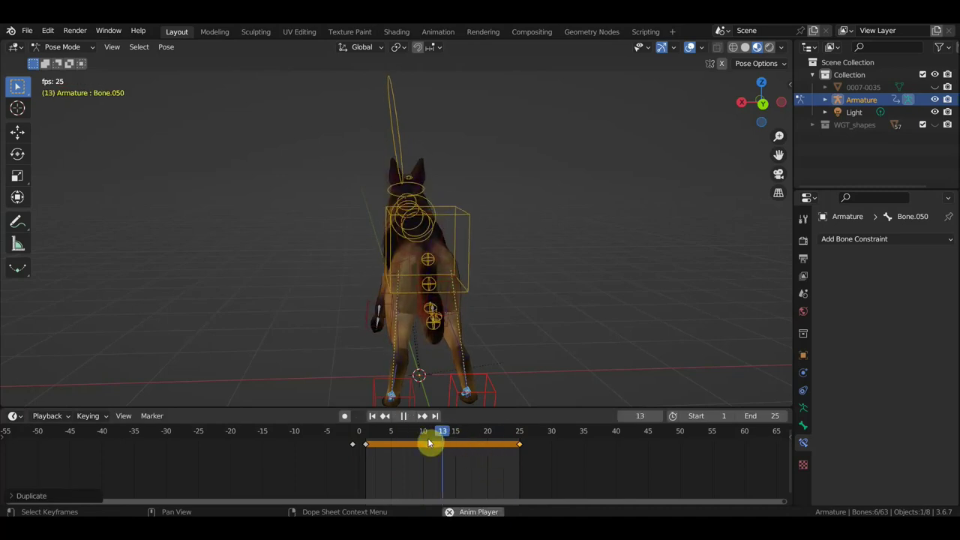
pyautogui.moveTo(435, 405)
pyautogui.mouseDown(button='middle')
pyautogui.moveTo(450, 360)
pyautogui.moveTo(582, 361)
pyautogui.mouseUp(button='middle')
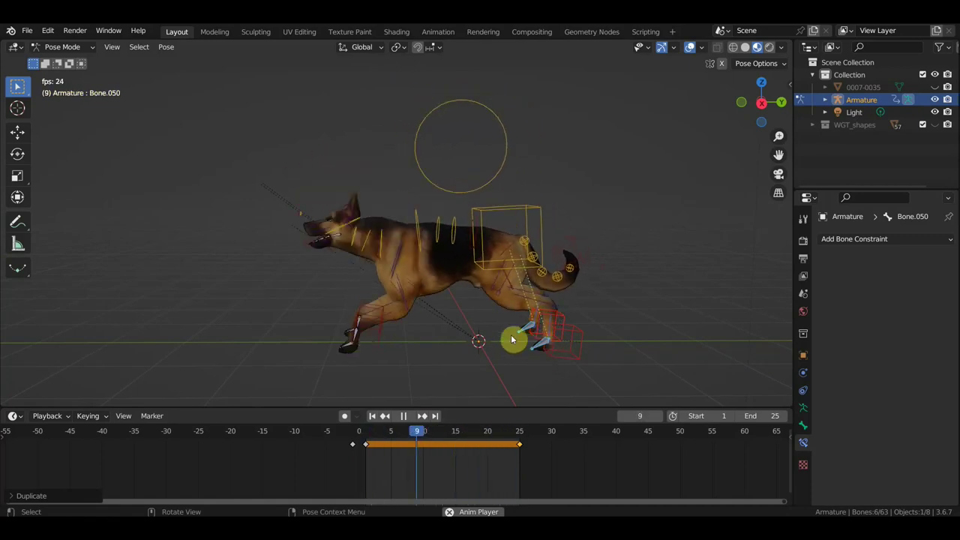
pyautogui.moveTo(515, 339); pyautogui.dragTo(530, 337, button='middle')
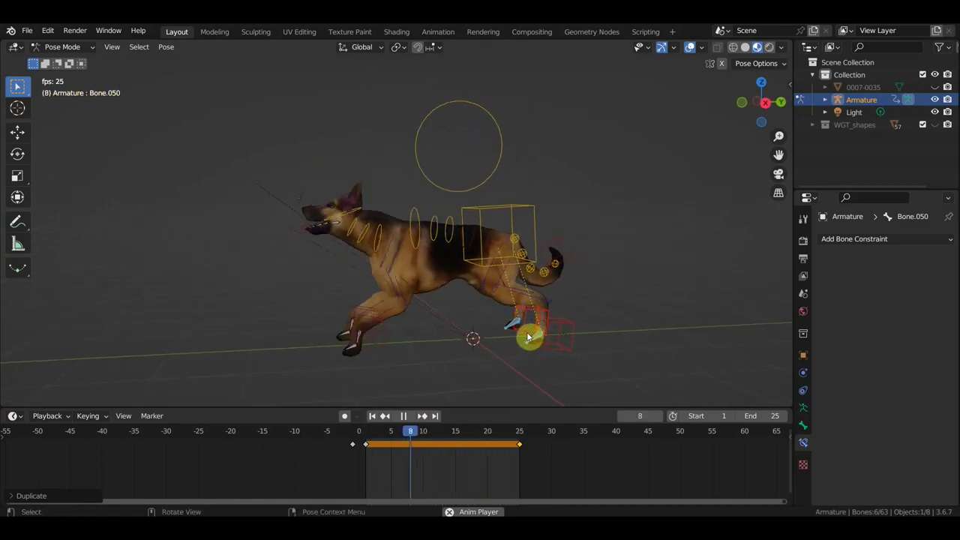
pyautogui.press('space')
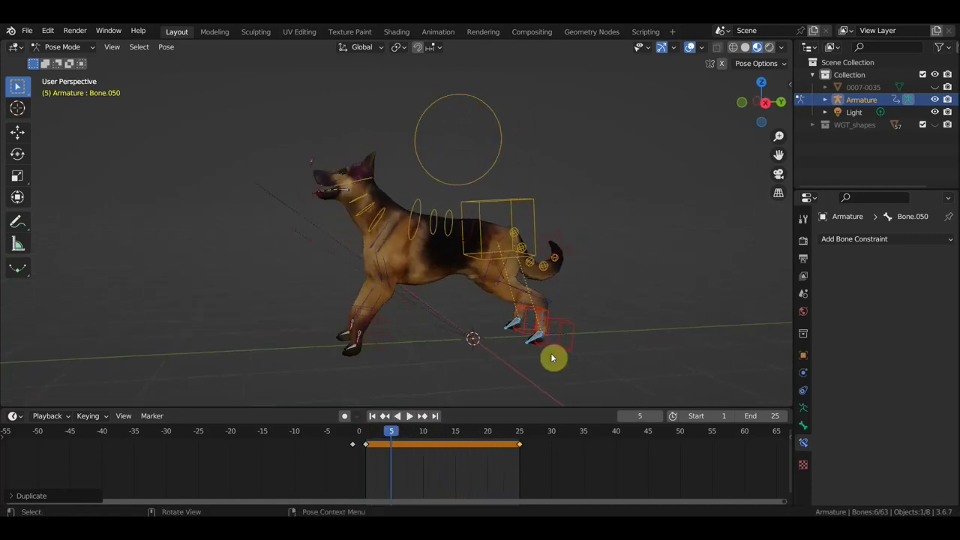
pyautogui.keyDown('alt'); pyautogui.moveTo(552, 358); pyautogui.dragTo(553, 358, button='middle'); pyautogui.keyUp('alt')
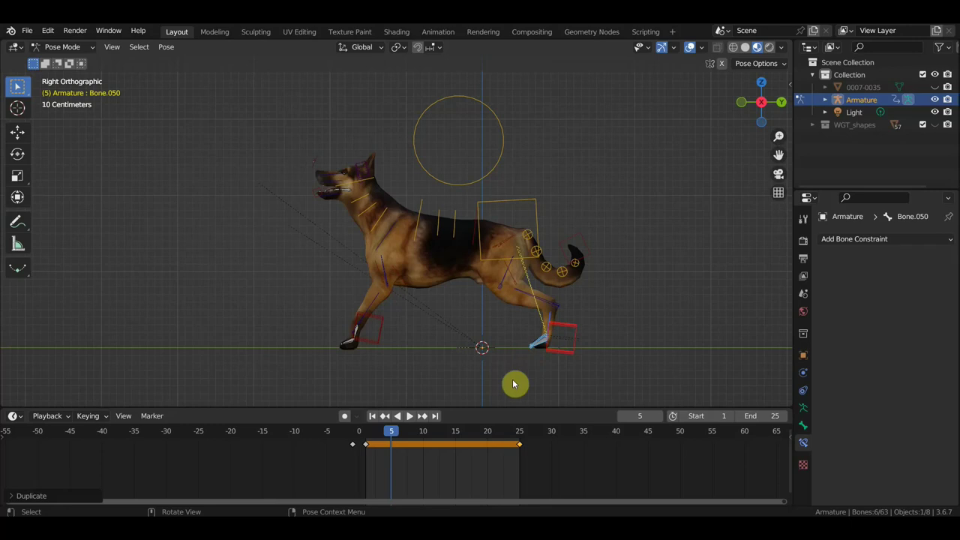
# Play the walk cycle, stop at frame 17, and select the neck bone.
pyautogui.press('space')
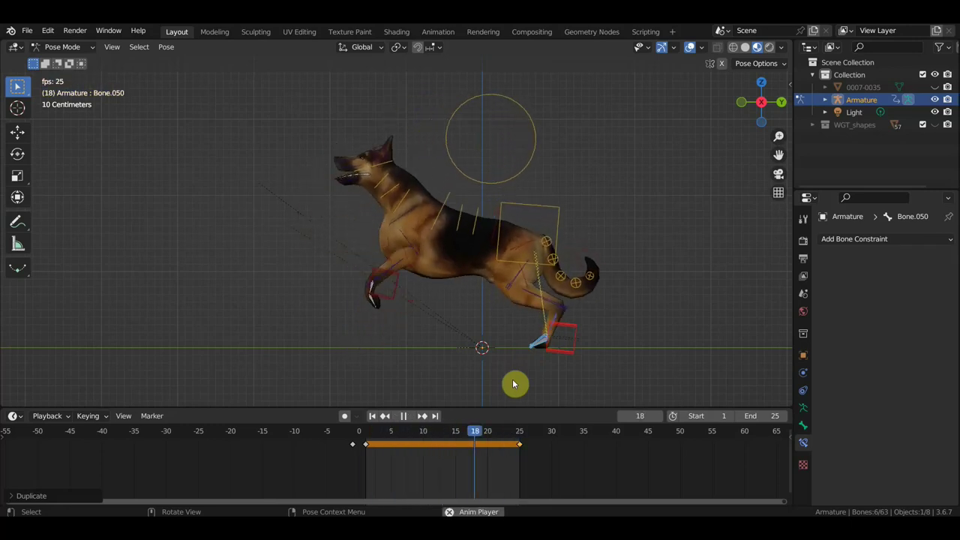
pyautogui.press('space')
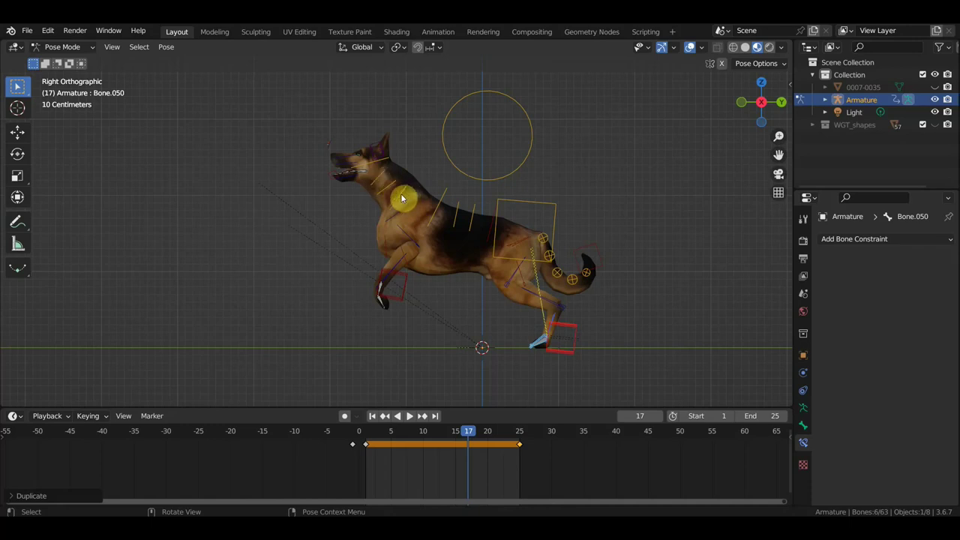
pyautogui.click(401, 194)
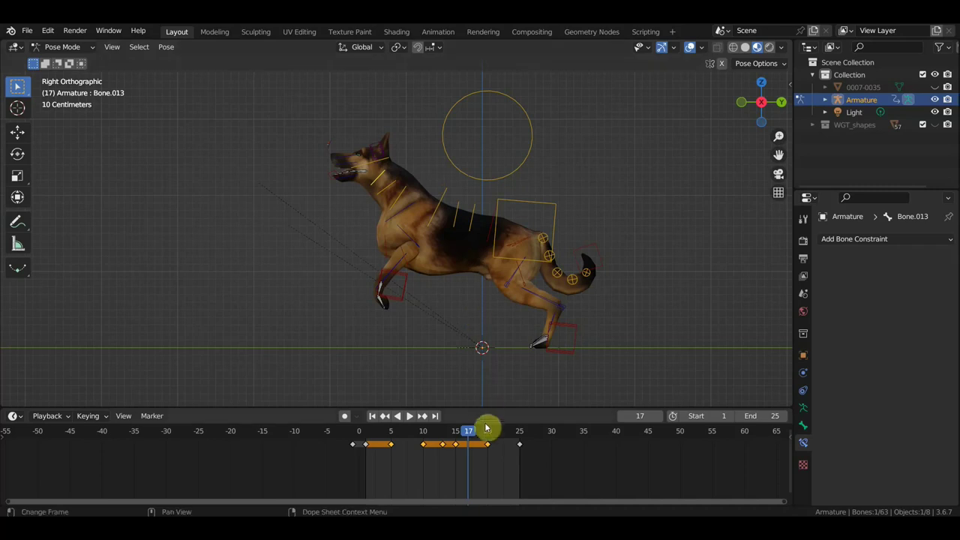
# At frame 20, rotate the head bone -25.7° upward, key all bones' LocRot, and preview from frame 5.
pyautogui.press('space')
pyautogui.moveTo(515, 446); pyautogui.dragTo(523, 448)
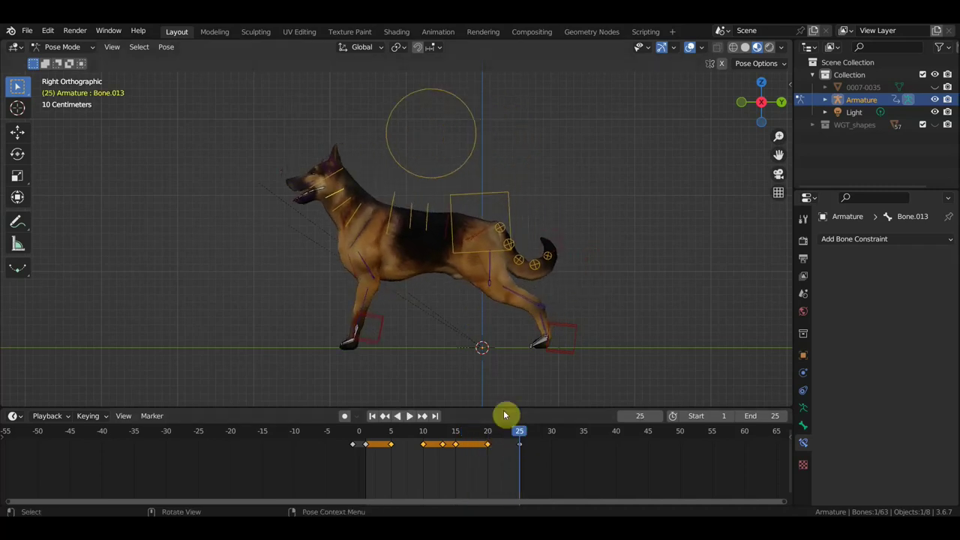
pyautogui.click(490, 435)
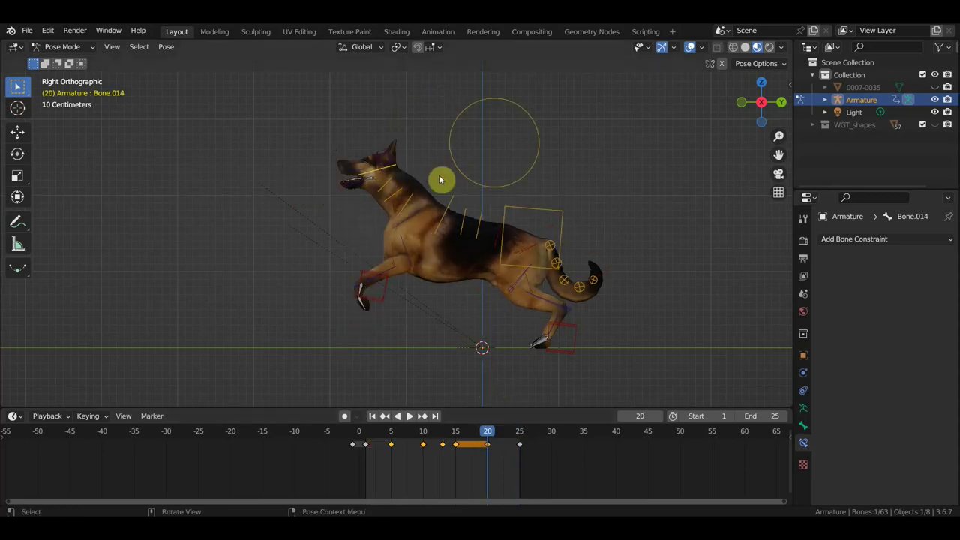
pyautogui.press('r')
pyautogui.click(421, 153)
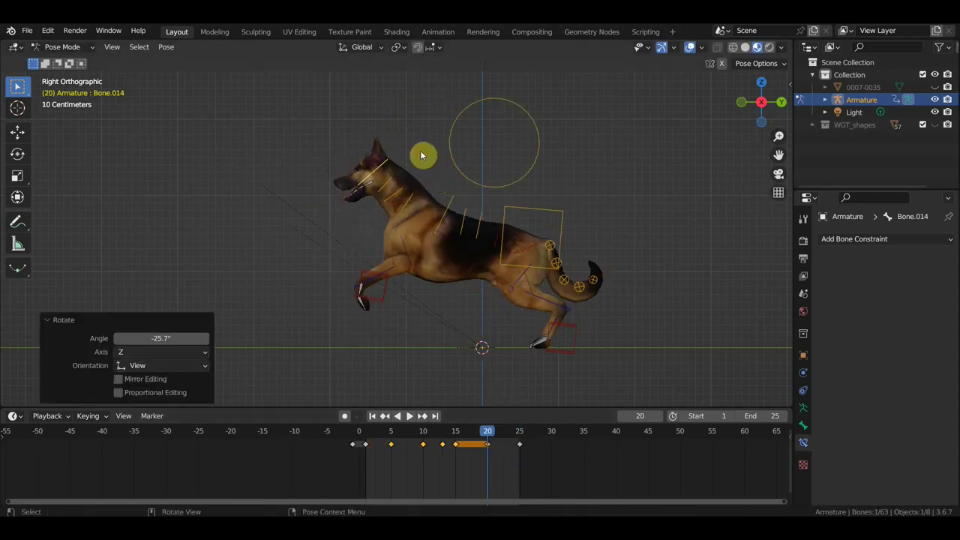
pyautogui.press('a')
pyautogui.press('i')
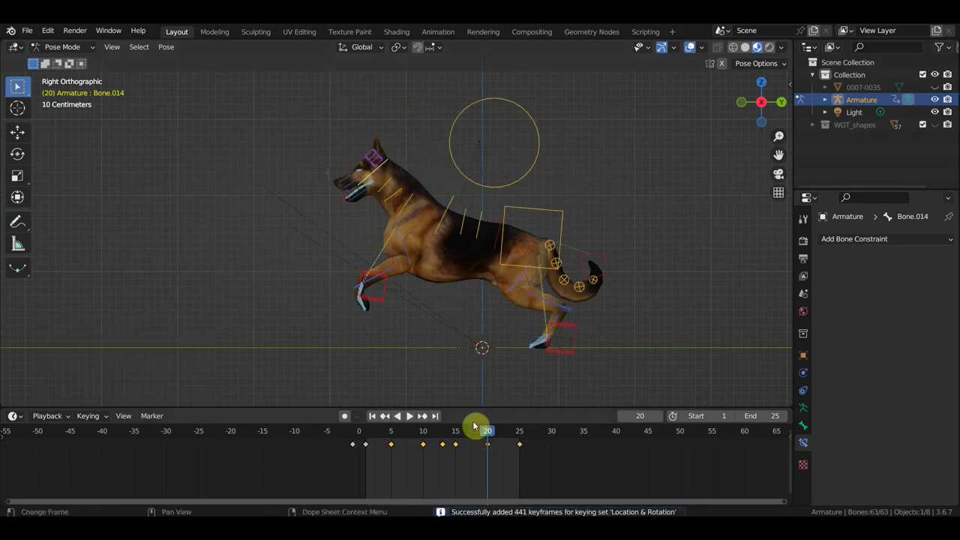
pyautogui.click(391, 434)
pyautogui.press('space')
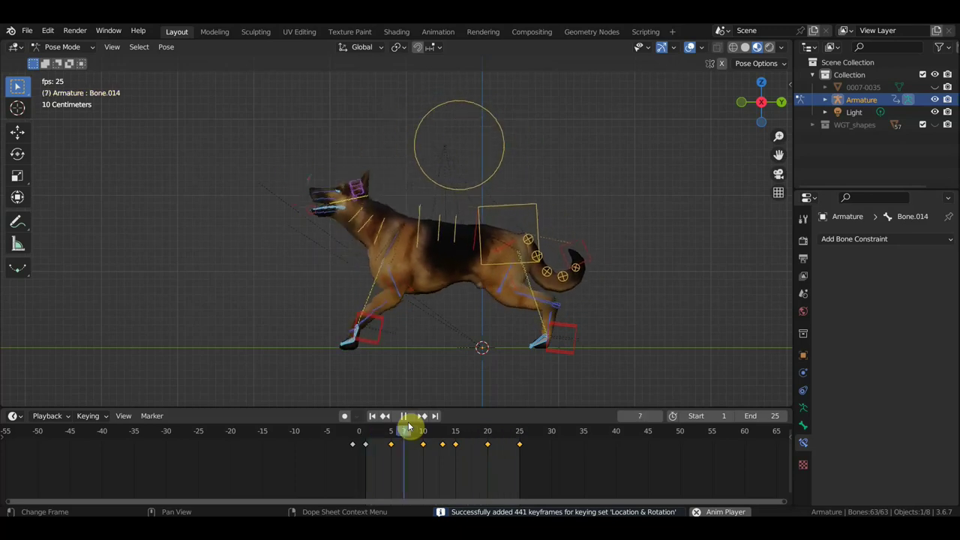
# Review frames 13–17, delete the head bones' frame-20 keyframe, and select neck bone Bone.011.
pyautogui.press('space')
pyautogui.click(409, 419)
pyautogui.moveTo(472, 440); pyautogui.dragTo(443, 441)
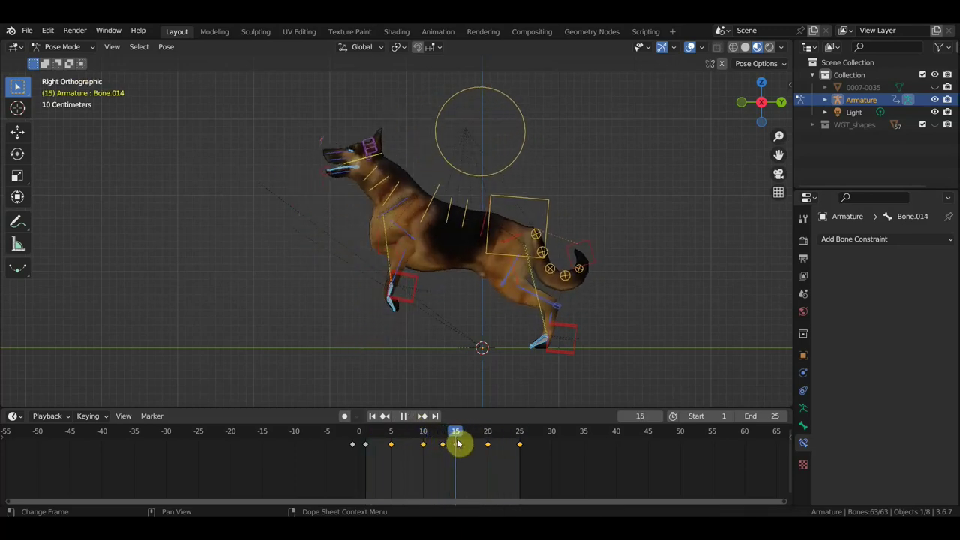
pyautogui.moveTo(442, 441); pyautogui.dragTo(491, 449)
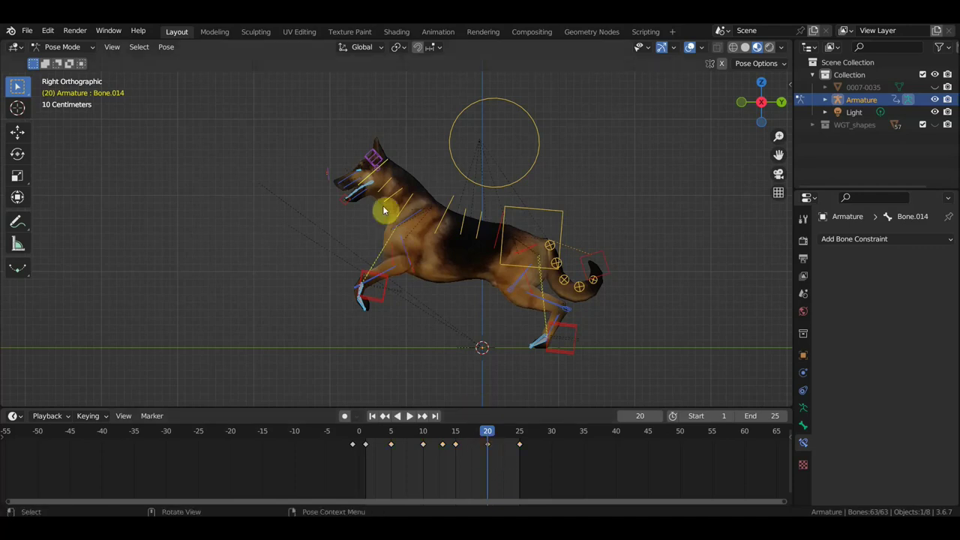
pyautogui.moveTo(343, 118); pyautogui.dragTo(418, 210)
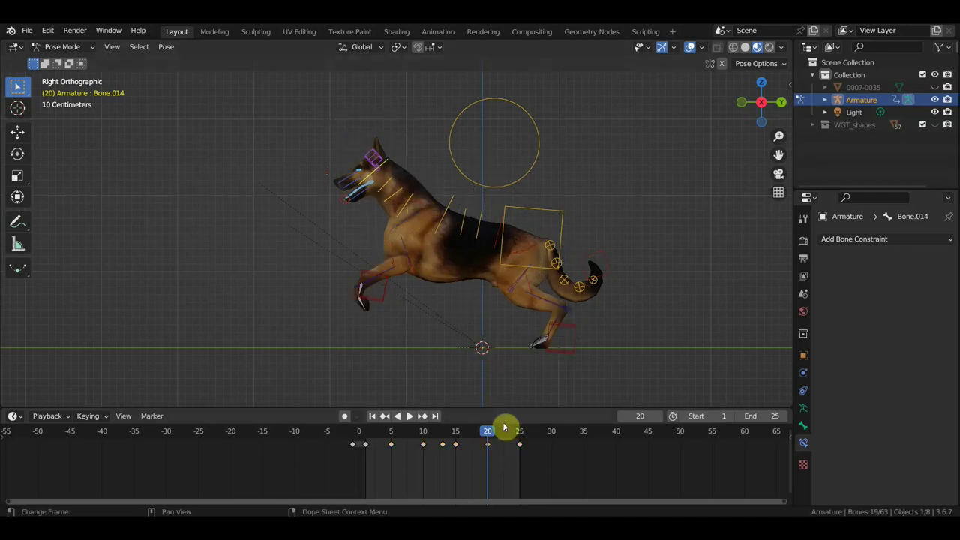
pyautogui.press('Delete')
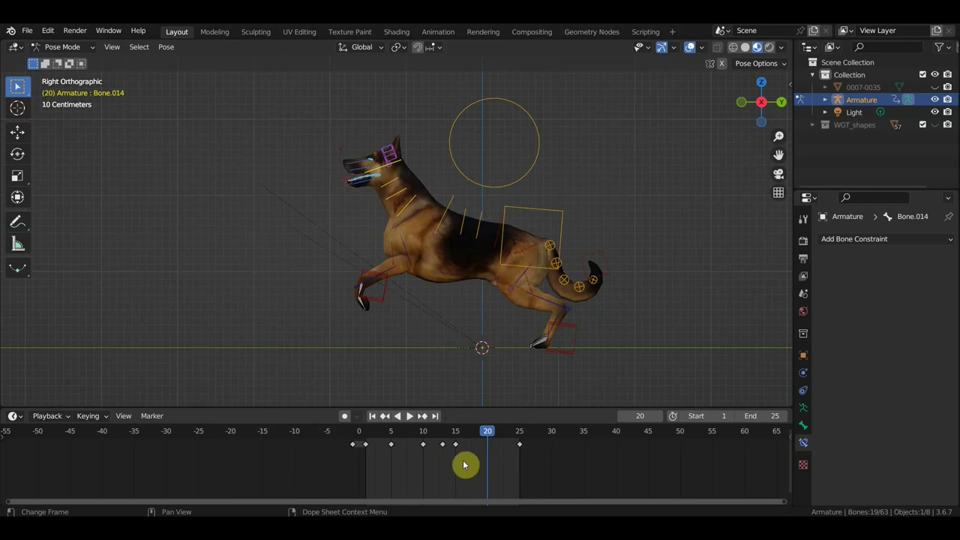
pyautogui.click(414, 203)
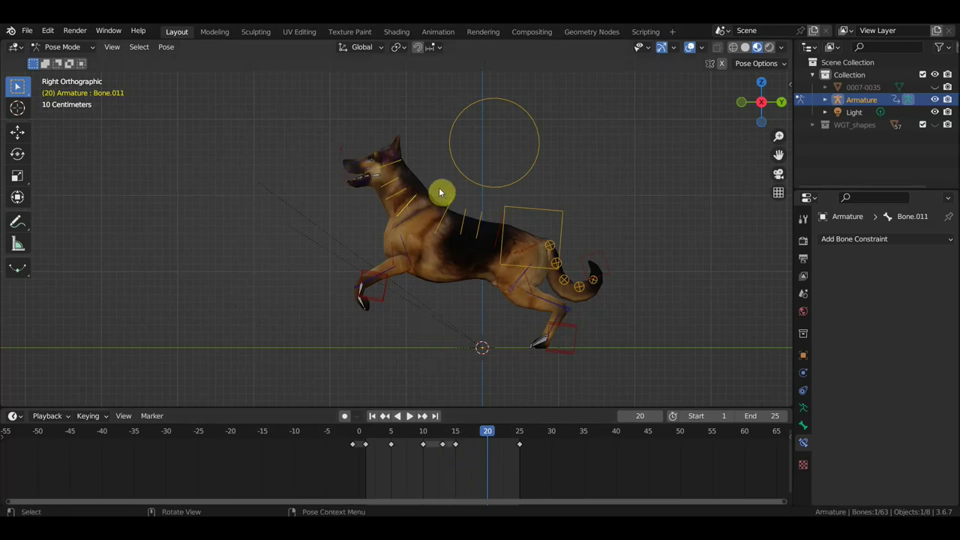
# Move Bone.011 -0.0853 m in Y at frame 20, key it, and play back to check.
pyautogui.press('g')
pyautogui.click(433, 192)
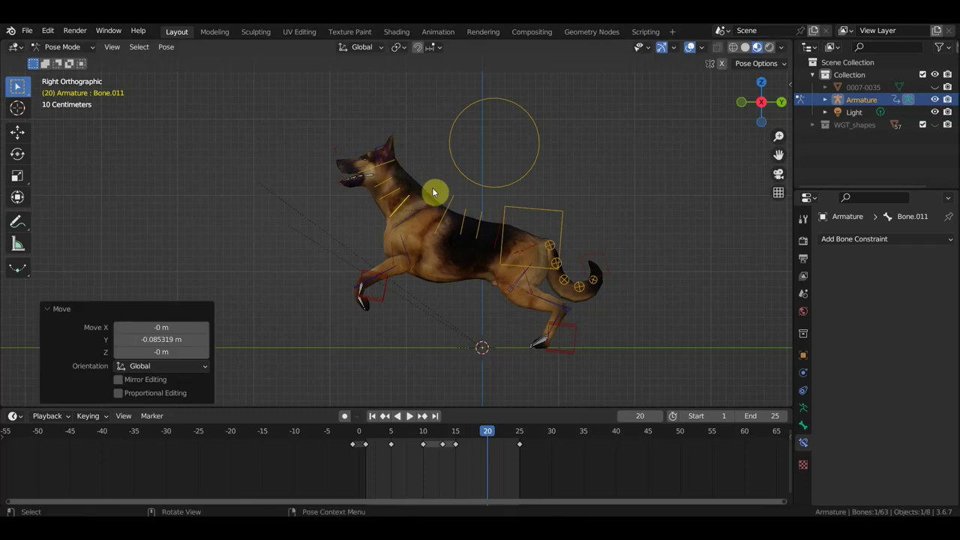
pyautogui.press('i')
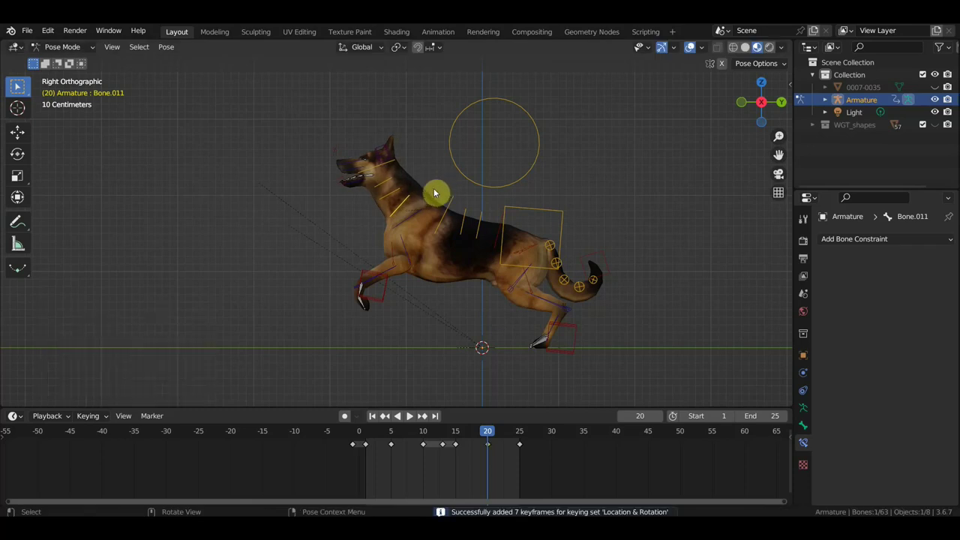
pyautogui.press('space')
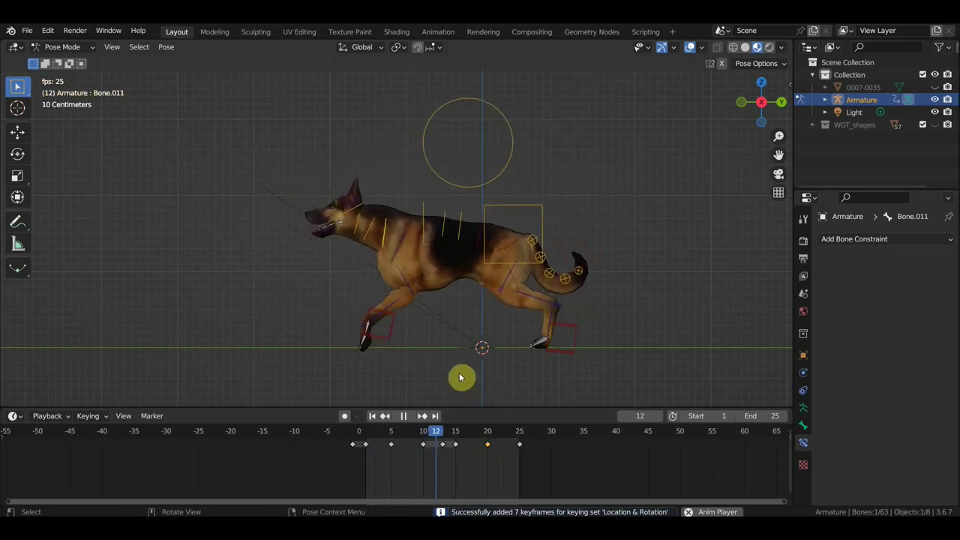
pyautogui.press('space')
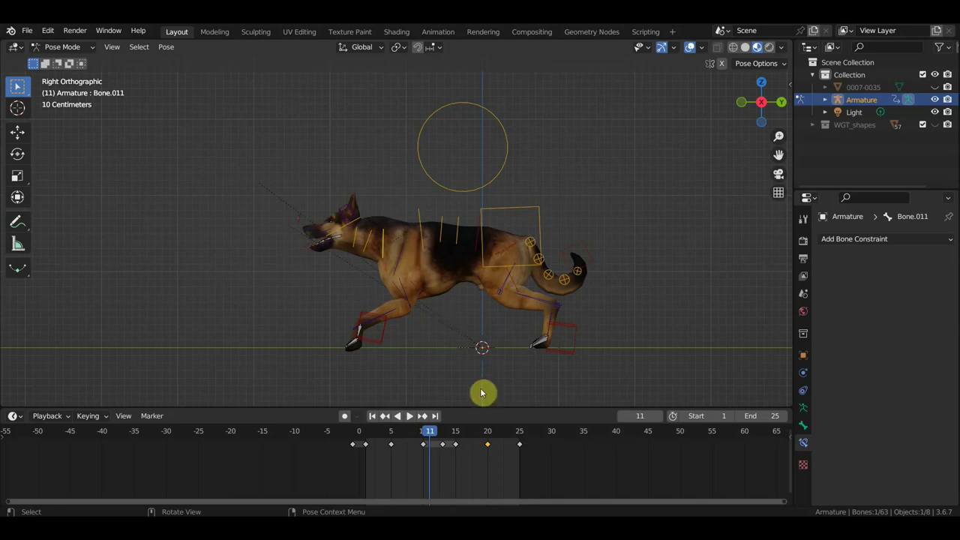
pyautogui.moveTo(435, 437); pyautogui.dragTo(518, 456)
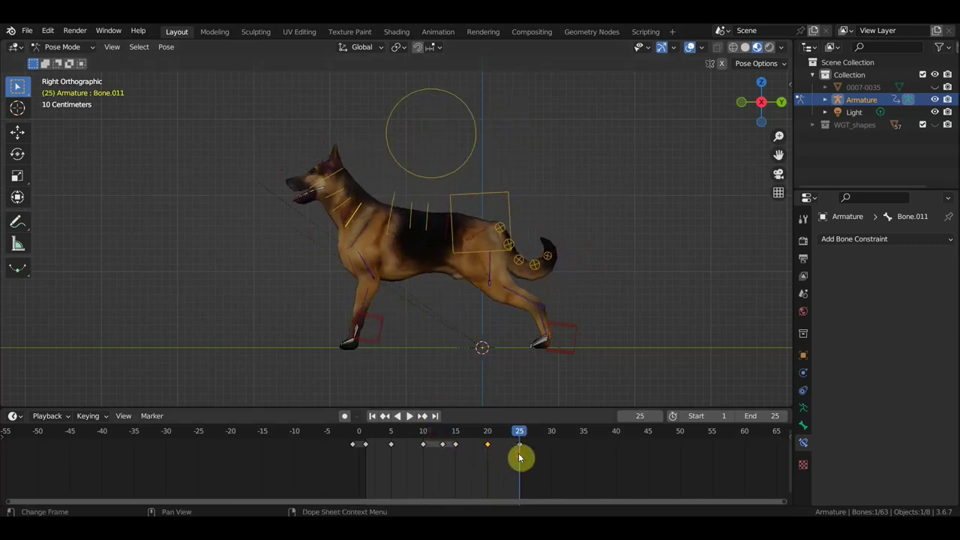
# Set the end frame to 40, then move and key body control Bone.063 at frame 30.
pyautogui.click(518, 433)
pyautogui.write('40')
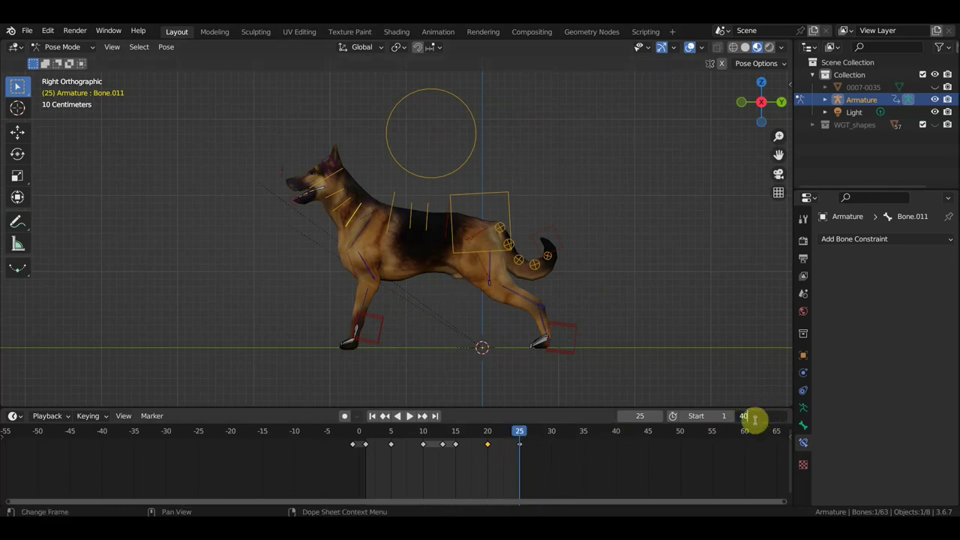
pyautogui.press('Return')
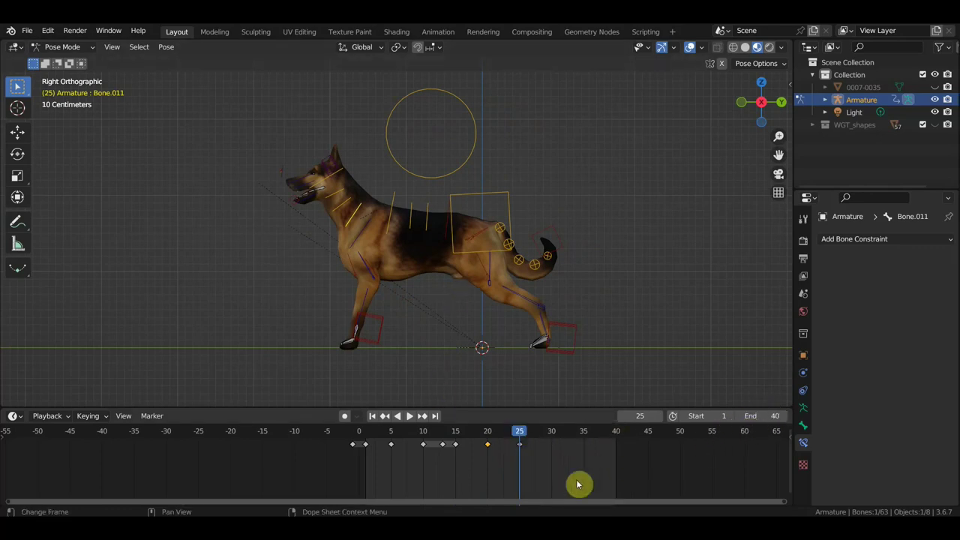
pyautogui.press('space')
pyautogui.moveTo(536, 435); pyautogui.dragTo(545, 440)
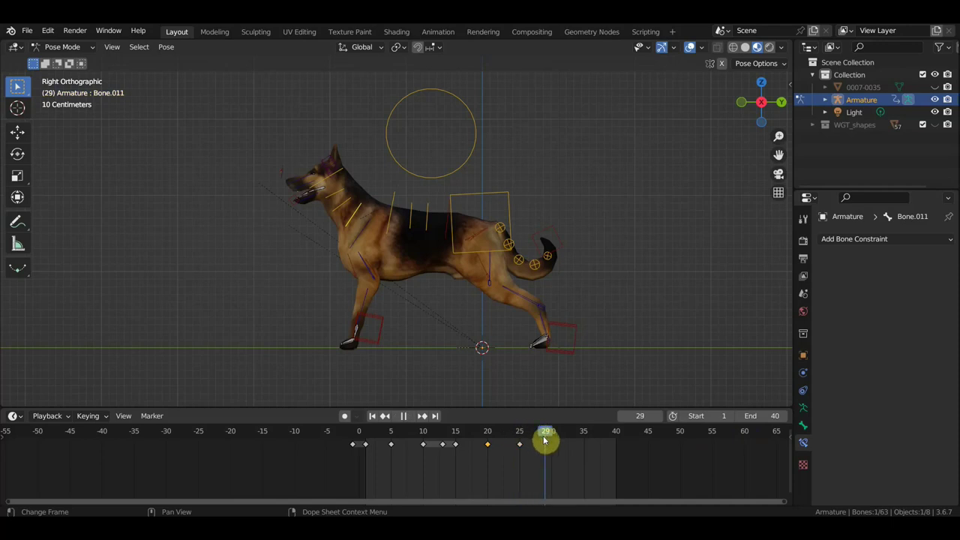
pyautogui.press('space')
pyautogui.click(467, 165)
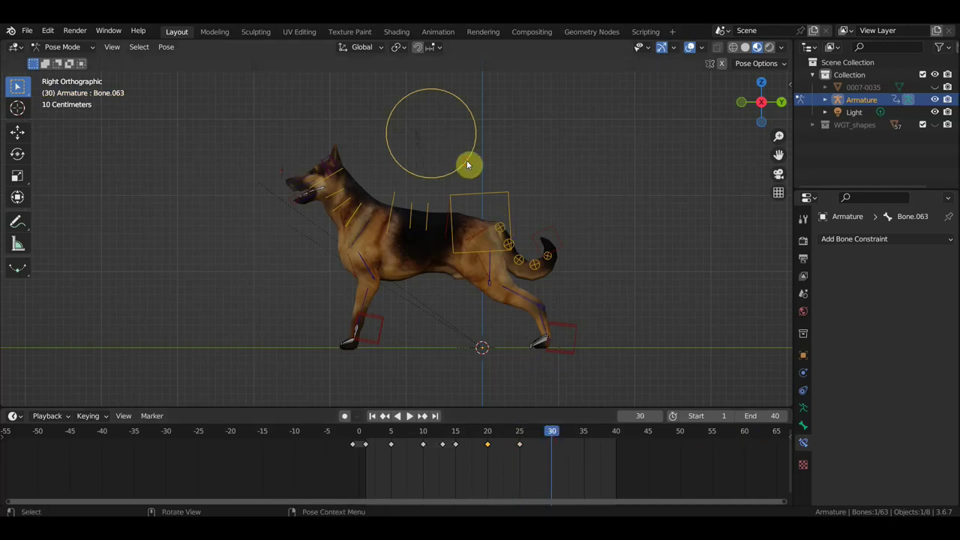
pyautogui.press('g')
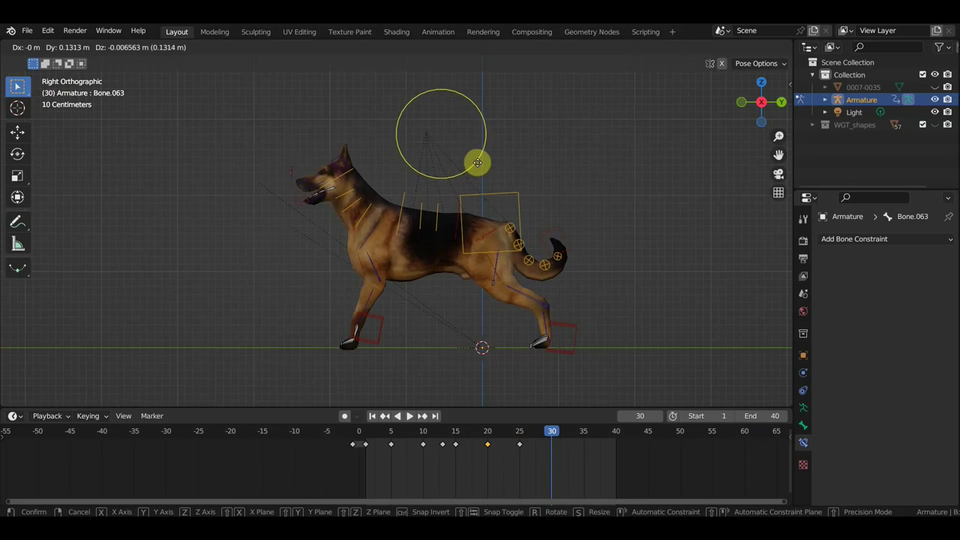
pyautogui.click(486, 168)
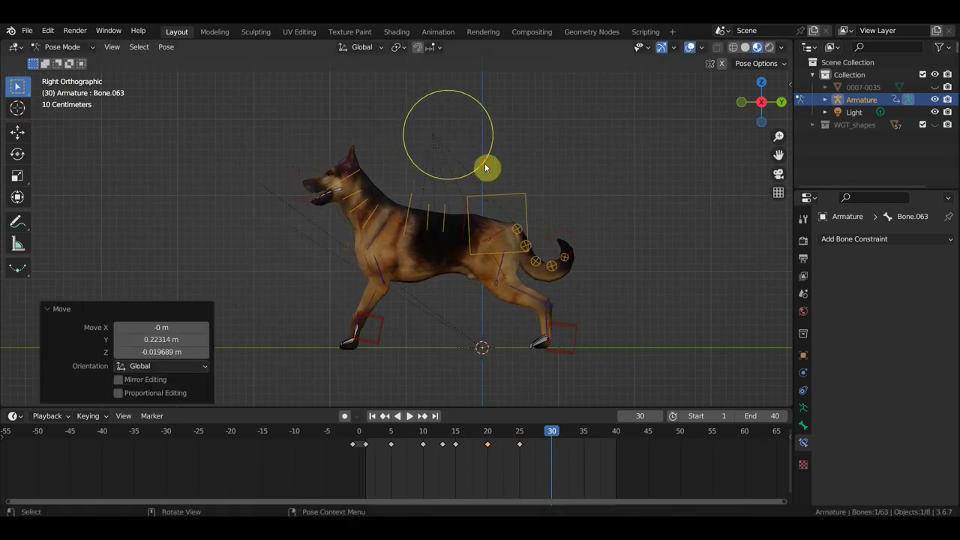
pyautogui.press('i')
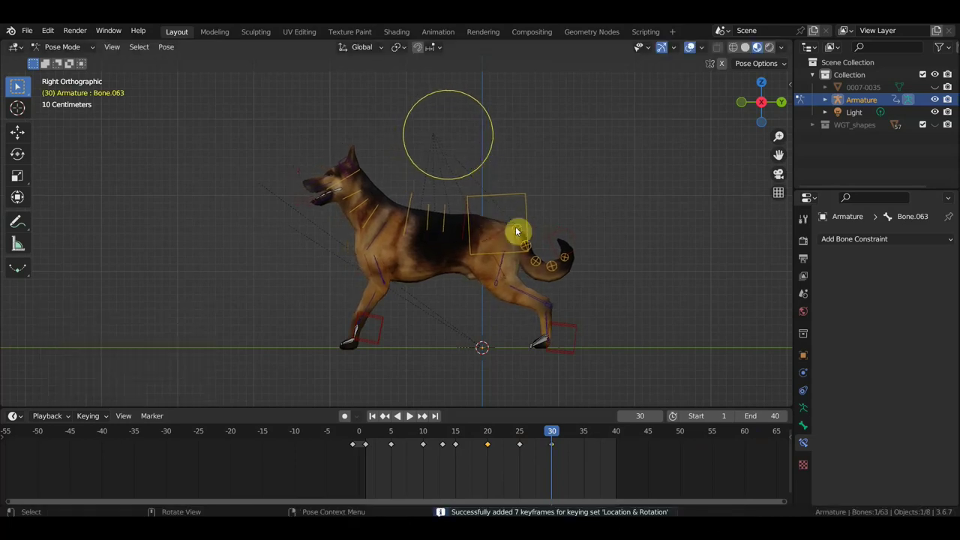
# At frame 40, key the pose, then shift the body control -0.4 m and rotate it 2.03°.
pyautogui.moveTo(570, 445); pyautogui.dragTo(576, 438)
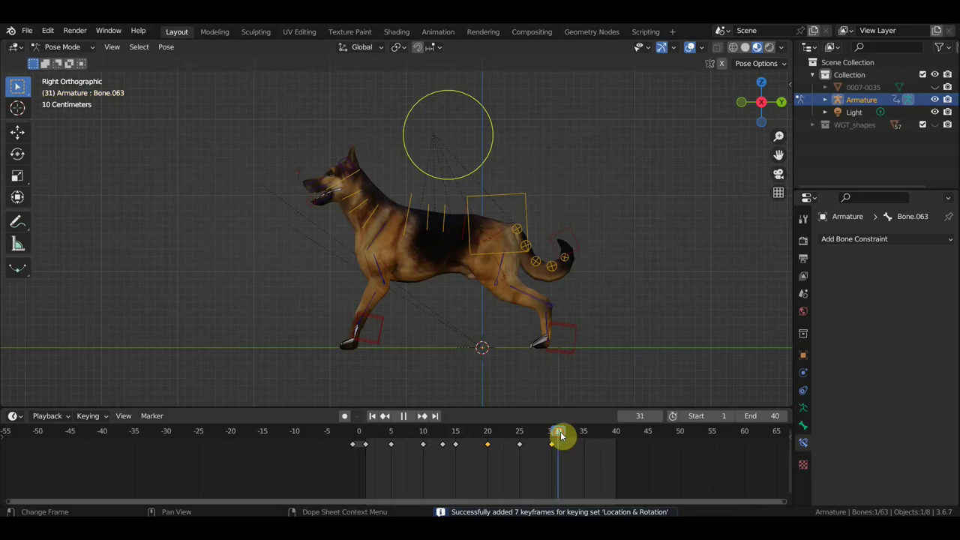
pyautogui.click(616, 436)
pyautogui.press('i')
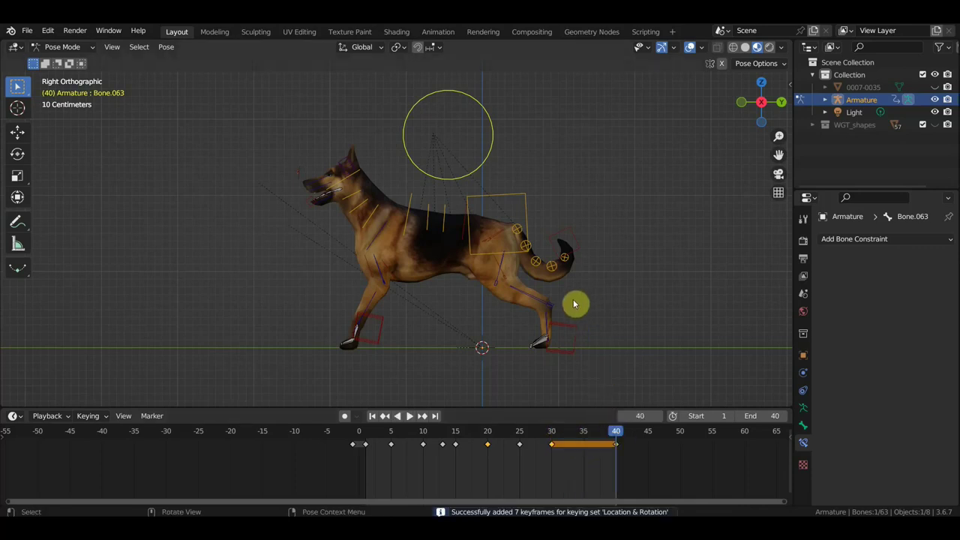
pyautogui.press('g')
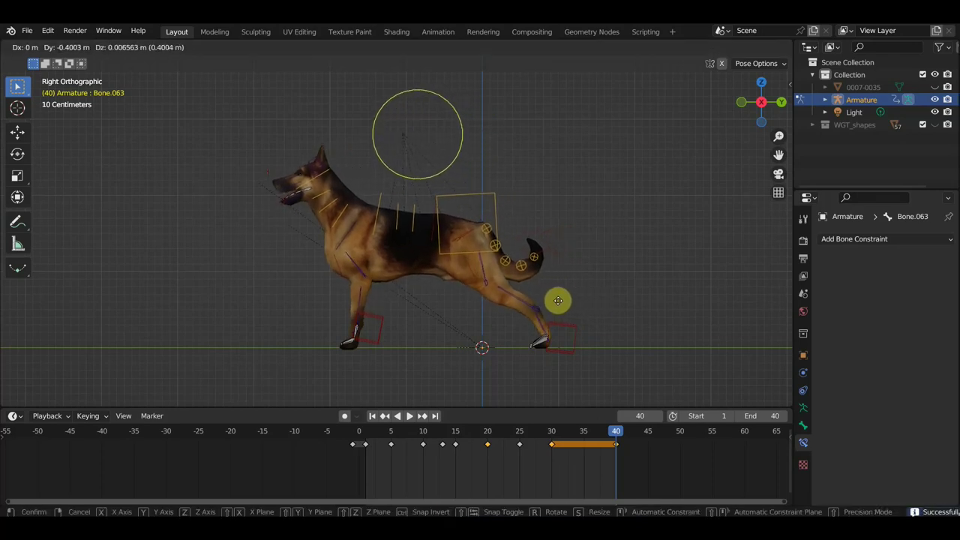
pyautogui.click(558, 300)
pyautogui.press('r')
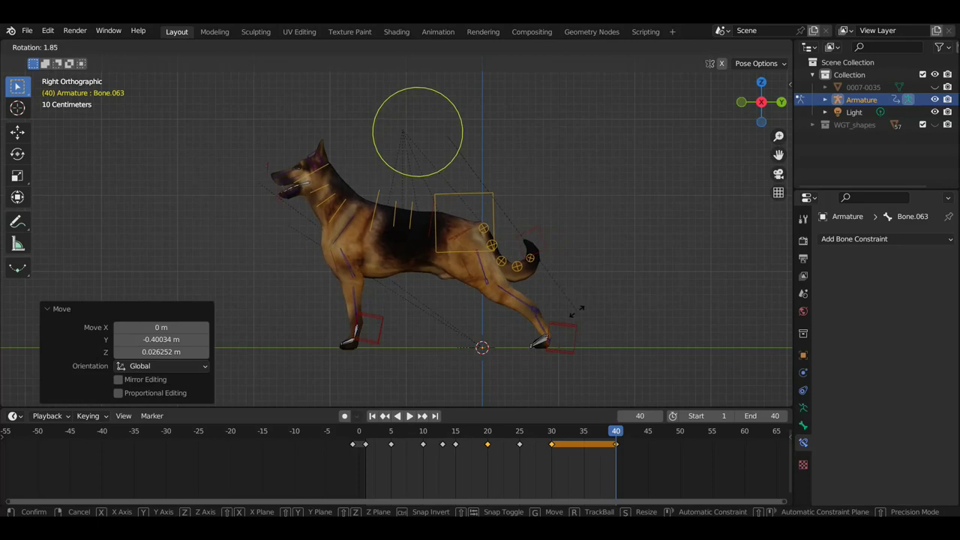
pyautogui.click(578, 315)
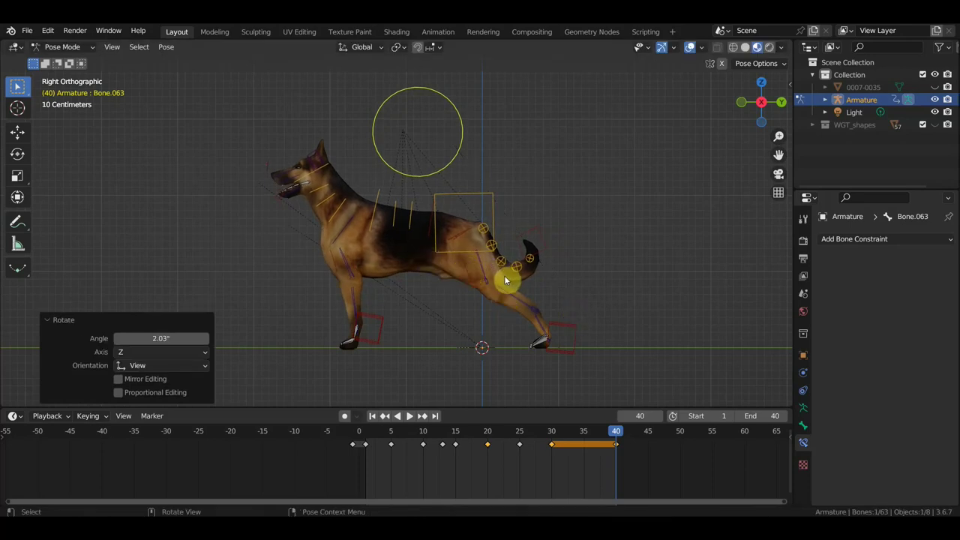
# Key the adjusted frame-40 pose and play back the 40-frame cycle.
pyautogui.press('i')
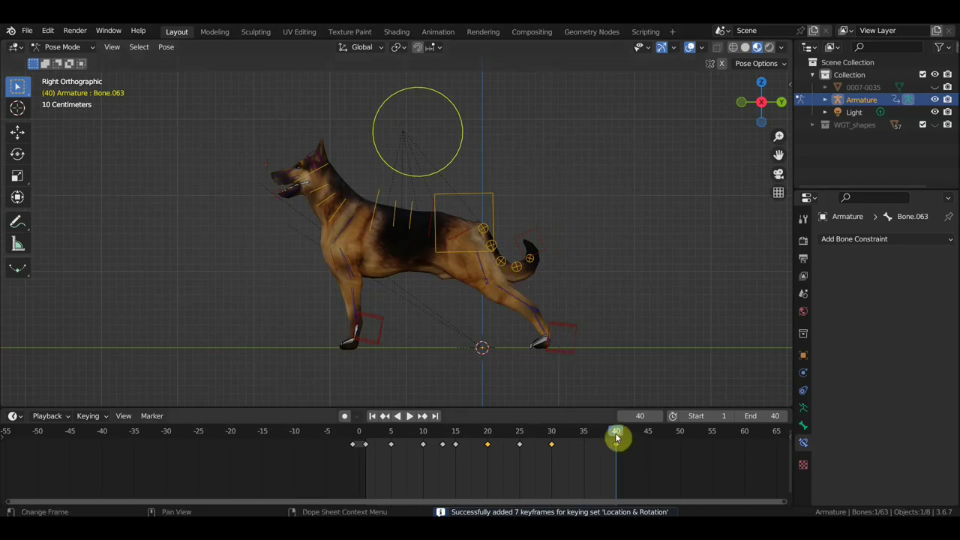
pyautogui.press('space')
pyautogui.moveTo(617, 435)
pyautogui.mouseDown()
pyautogui.moveTo(578, 443)
pyautogui.moveTo(465, 417)
pyautogui.mouseUp()
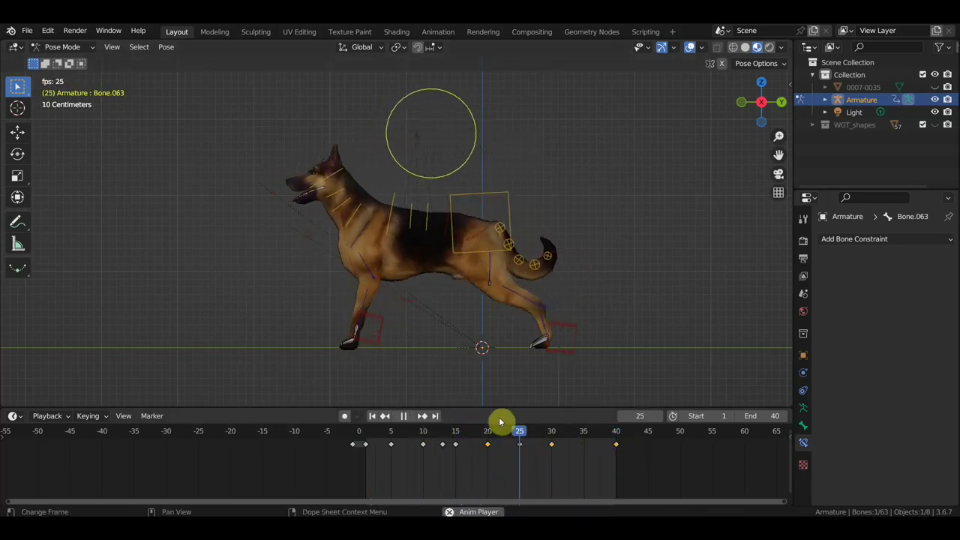
pyautogui.press('Escape')
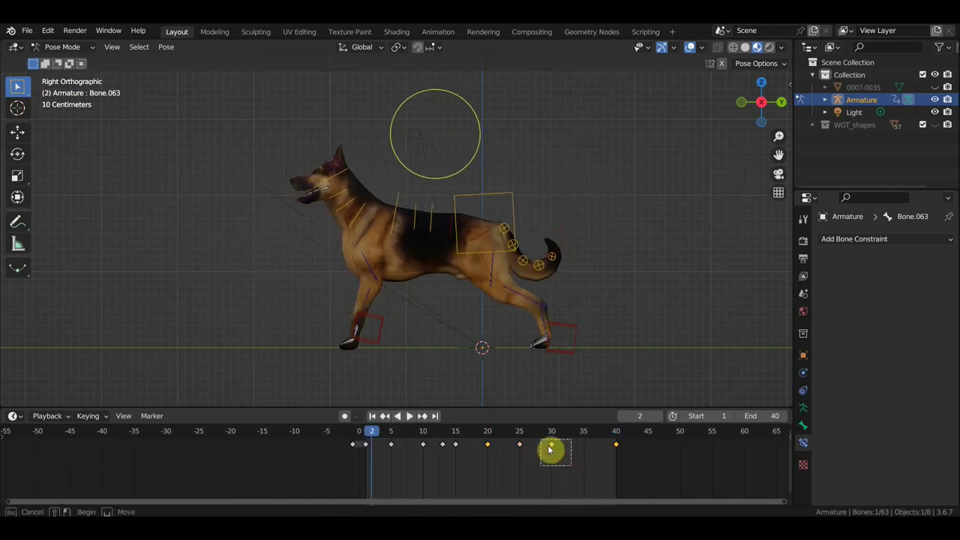
# Replay the walk from around frame 28 and settle the playhead on frame 25.
pyautogui.moveTo(550, 451); pyautogui.dragTo(540, 441)
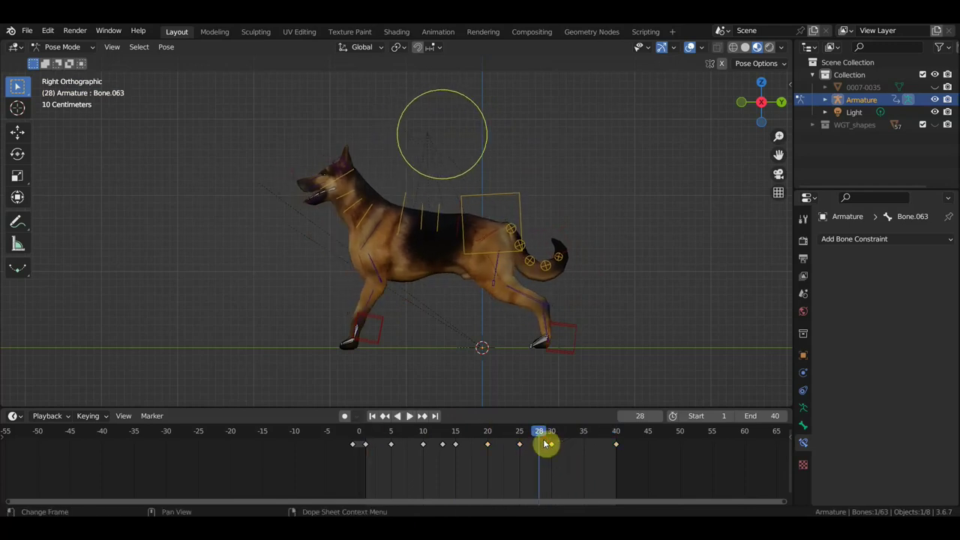
pyautogui.click(543, 444)
pyautogui.press('space')
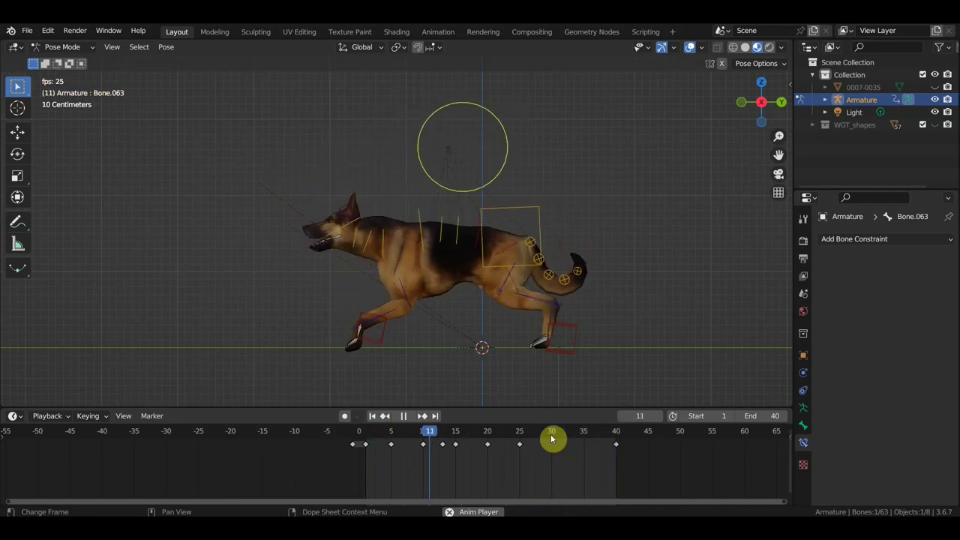
pyautogui.press('space')
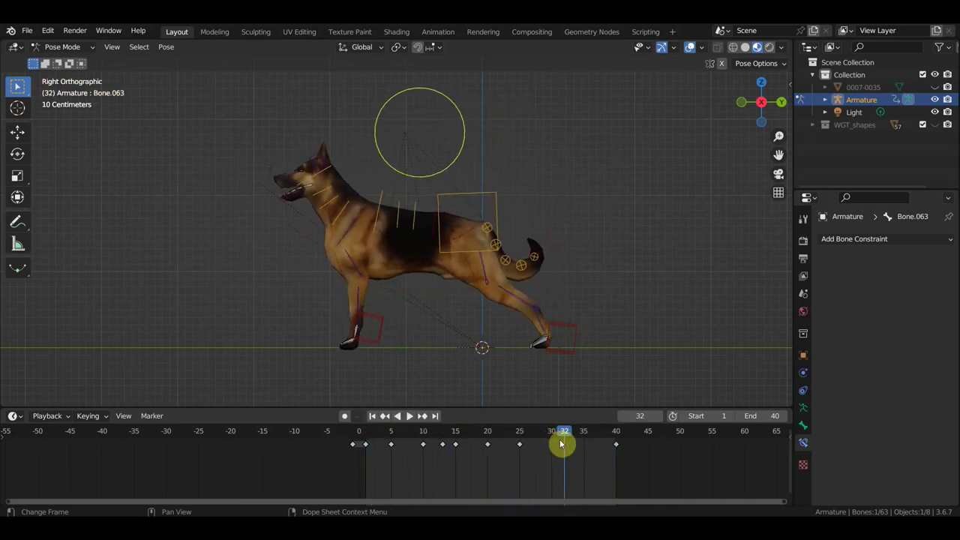
pyautogui.moveTo(552, 443); pyautogui.dragTo(528, 449)
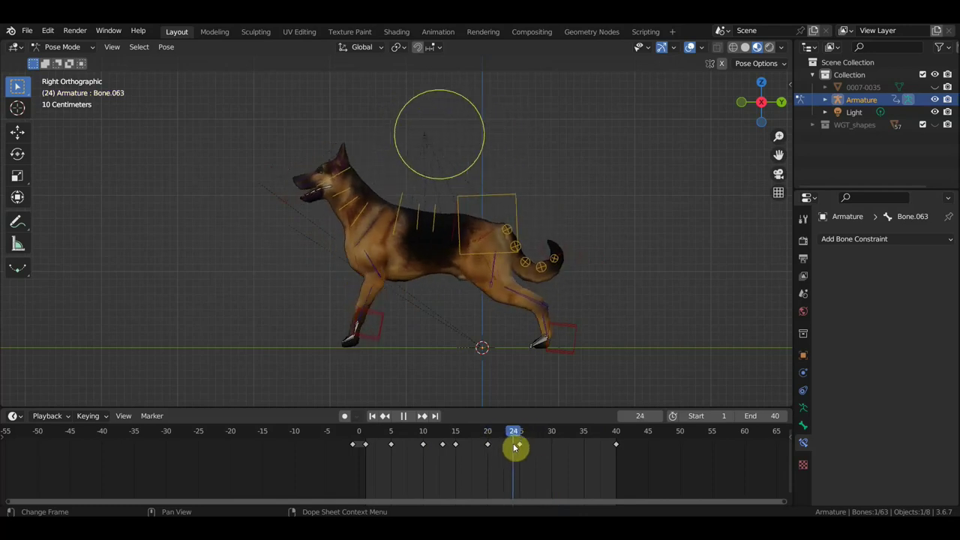
pyautogui.moveTo(529, 449); pyautogui.dragTo(523, 450)
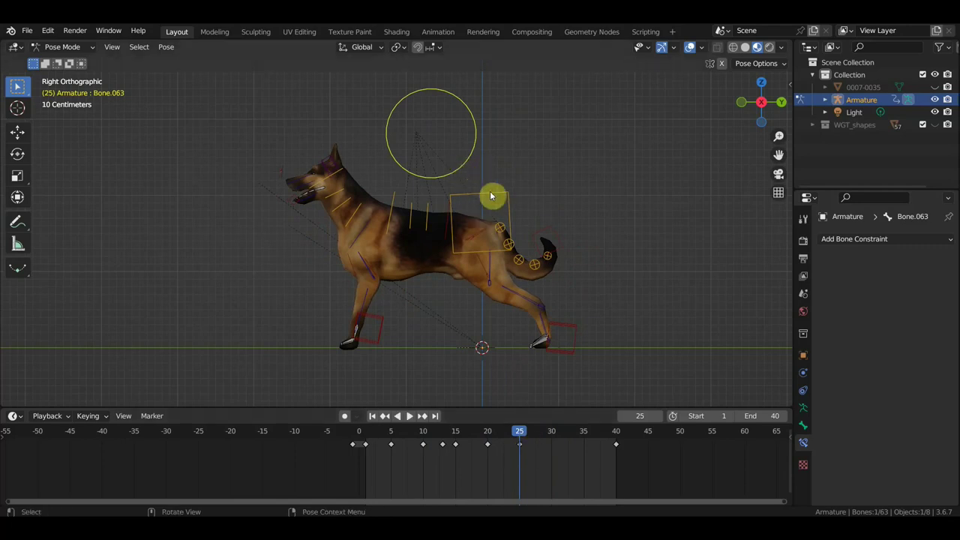
# Move the root control about 0.19 m in Y and slightly down, and key its LocRot at frame 25.
pyautogui.press('g')
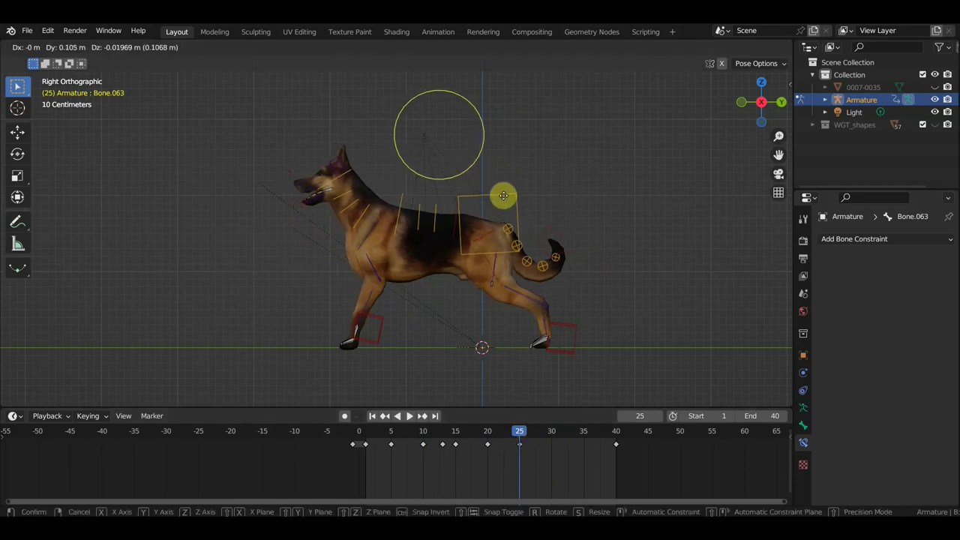
pyautogui.click(510, 200)
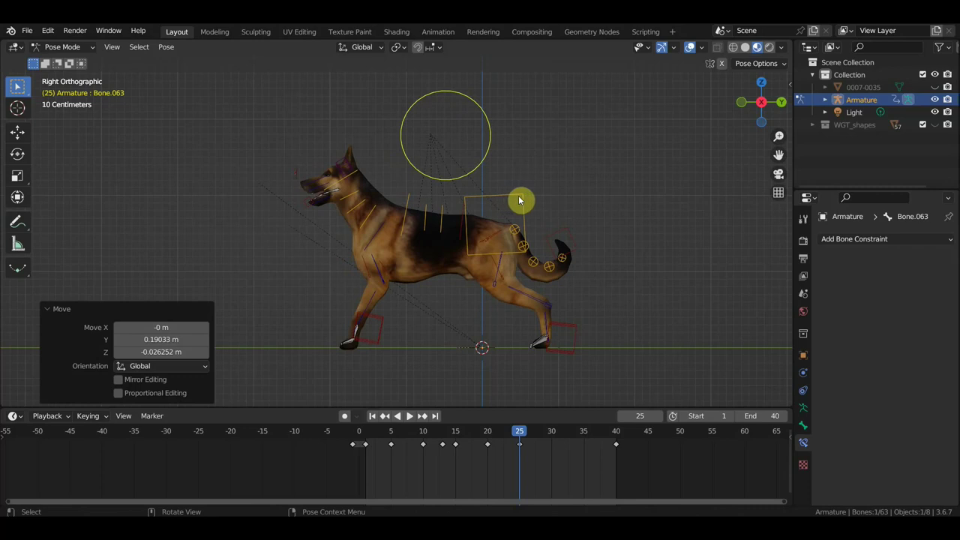
pyautogui.press('i')
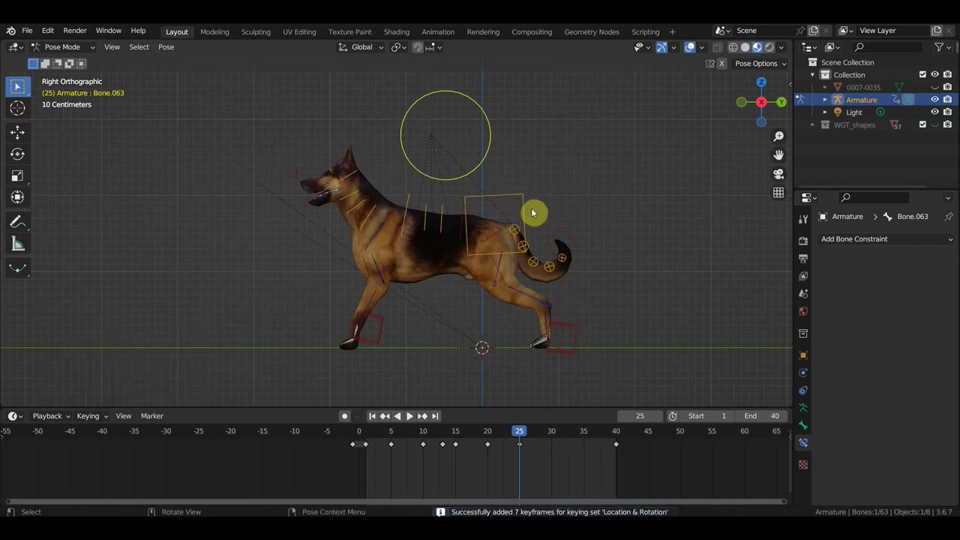
pyautogui.moveTo(523, 437)
pyautogui.mouseDown()
pyautogui.moveTo(582, 444)
pyautogui.moveTo(568, 446)
pyautogui.mouseUp()
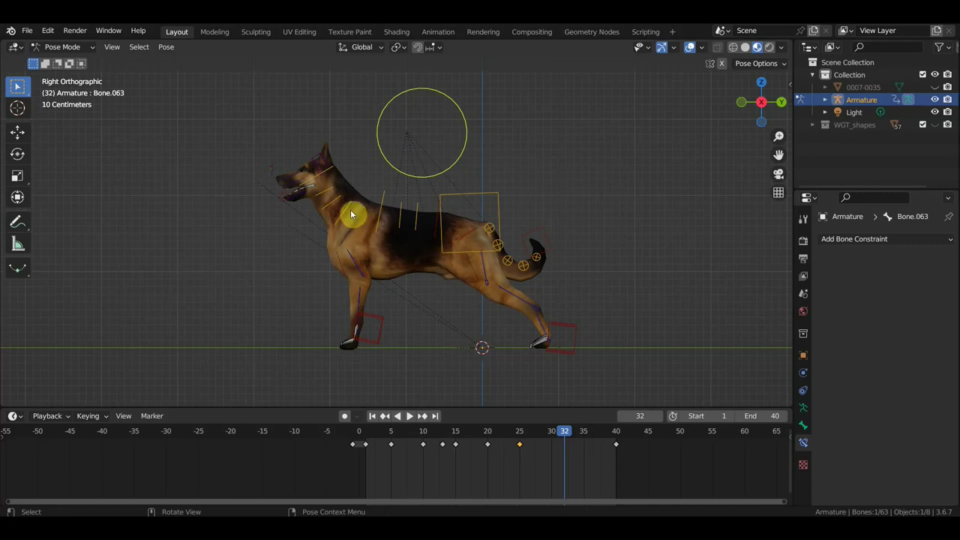
# At frame 32, reposition neck bone Bone.011 and spine bone Bone.010.
pyautogui.click(352, 210)
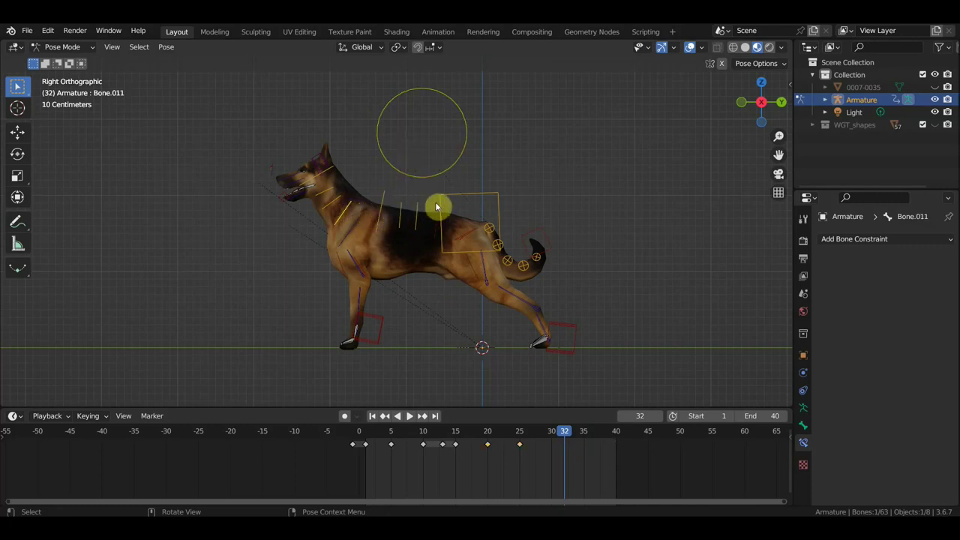
pyautogui.press('g')
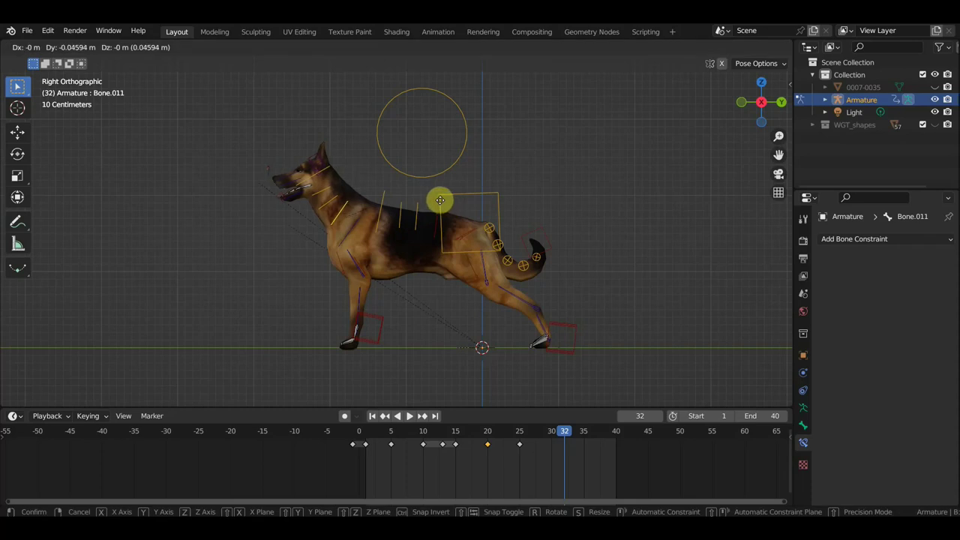
pyautogui.click(440, 200)
pyautogui.click(384, 205)
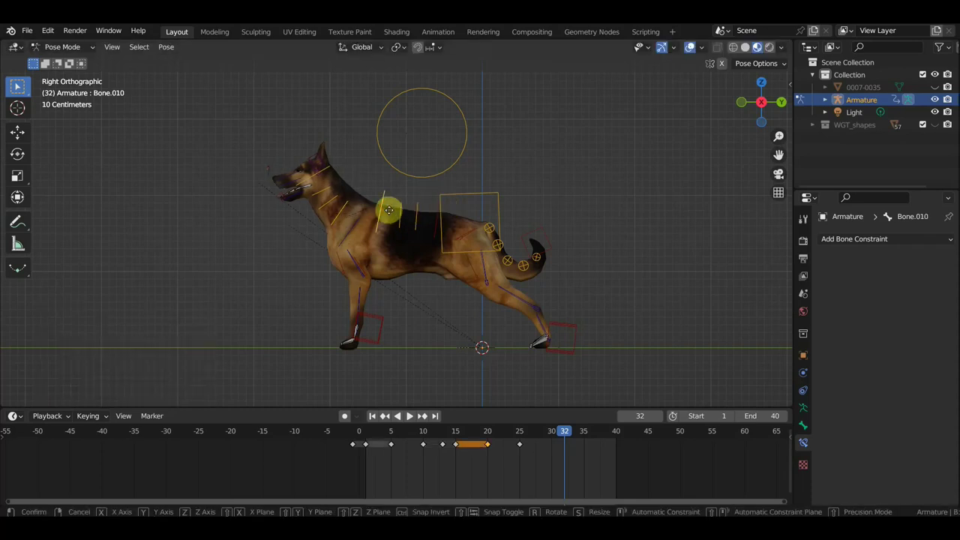
pyautogui.press('g')
pyautogui.click(381, 204)
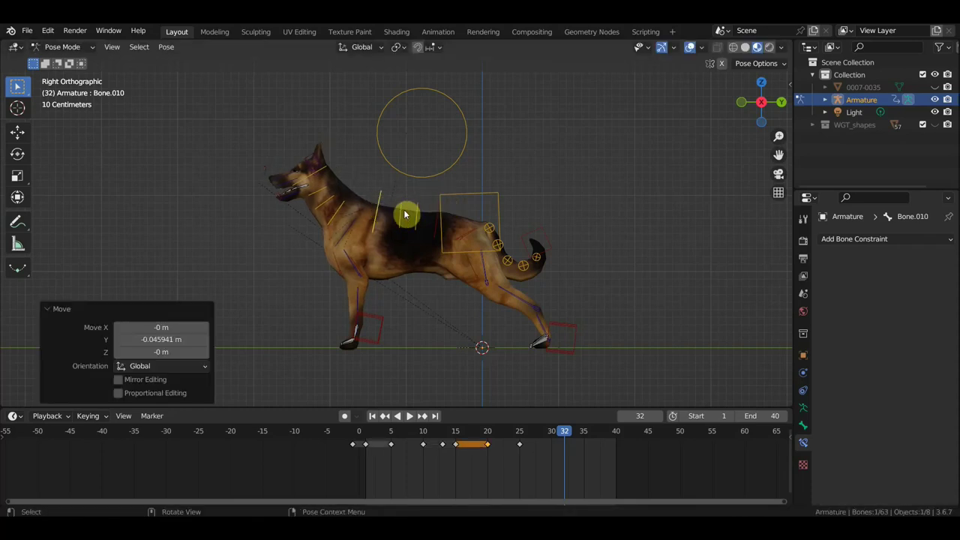
# Tilt head bone Bone.012, rotate Bone.014 by 22.5° and Bone.011 by -13.4°.
pyautogui.click(331, 202)
pyautogui.press('r')
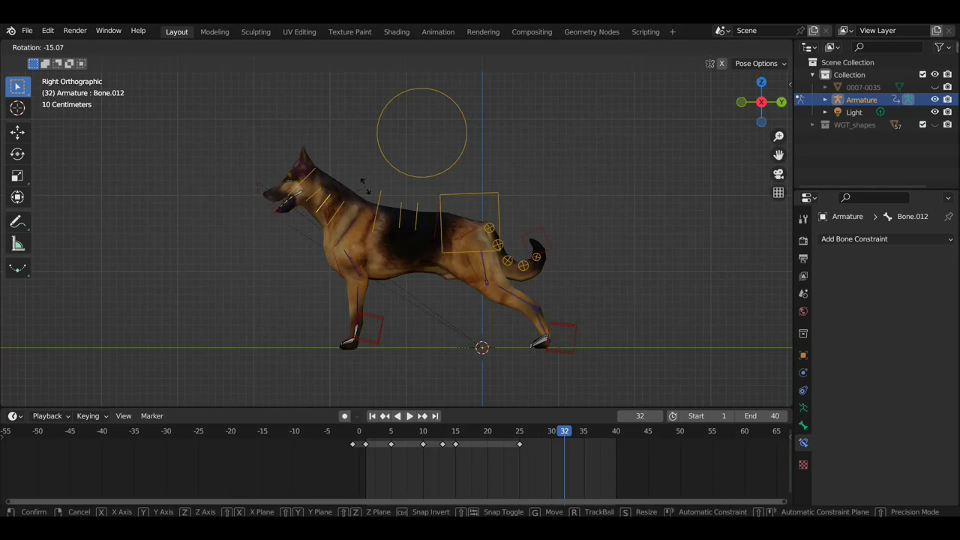
pyautogui.click(338, 191)
pyautogui.click(314, 187)
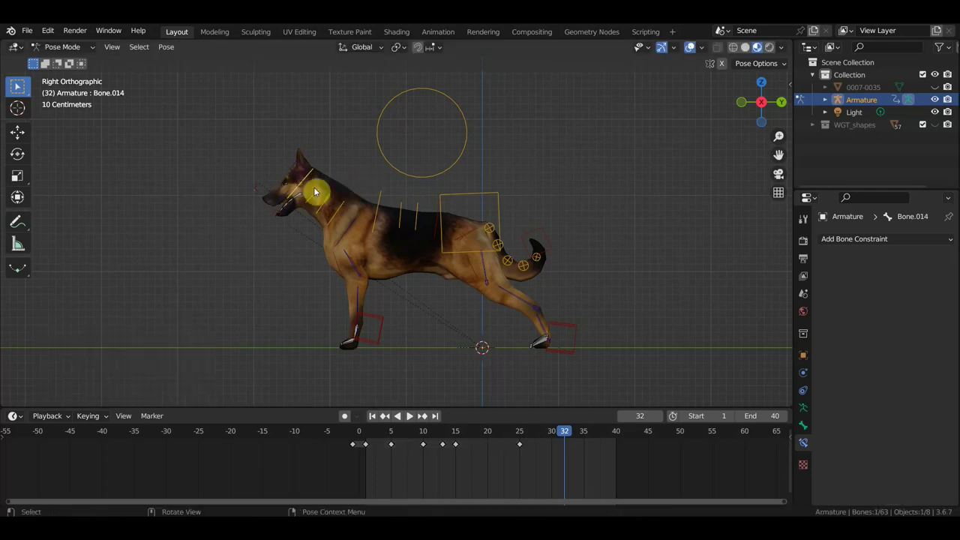
pyautogui.press('r')
pyautogui.click(340, 206)
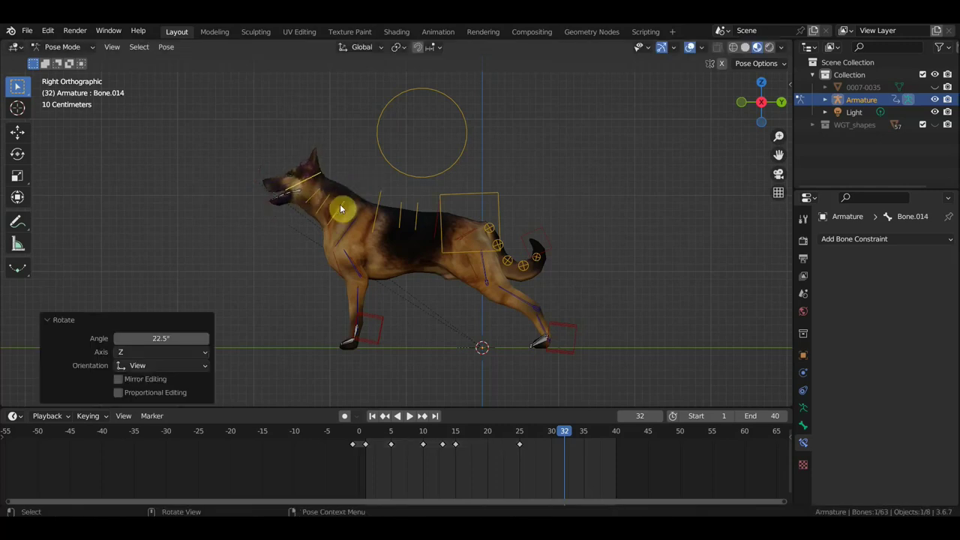
pyautogui.click(361, 206)
pyautogui.press('r')
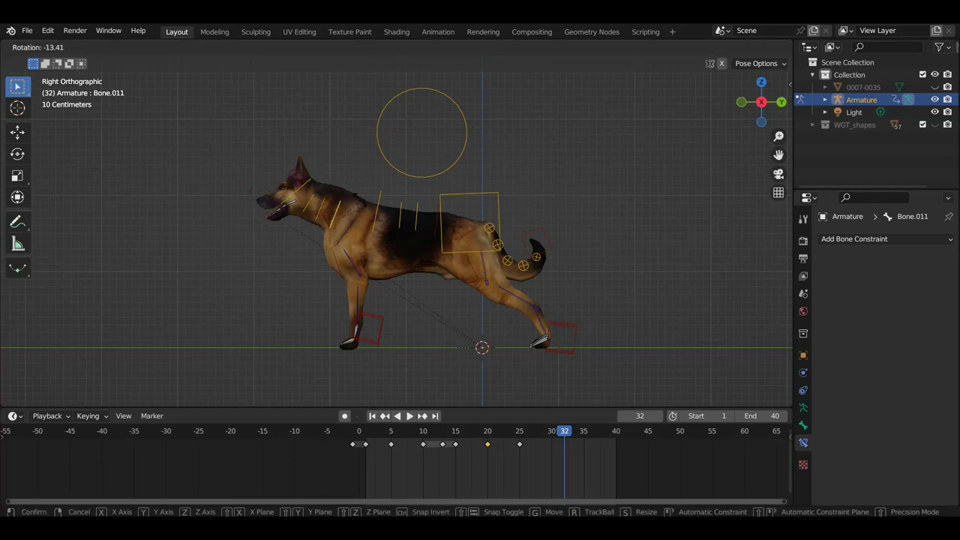
pyautogui.click(356, 200)
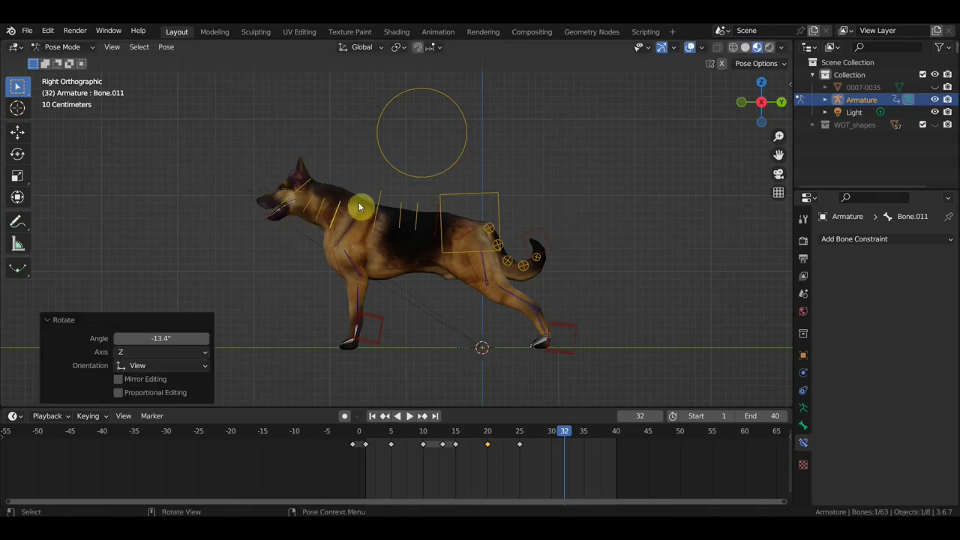
# Key location and rotation for all bones at frame 32.
pyautogui.press('a')
pyautogui.press('i')
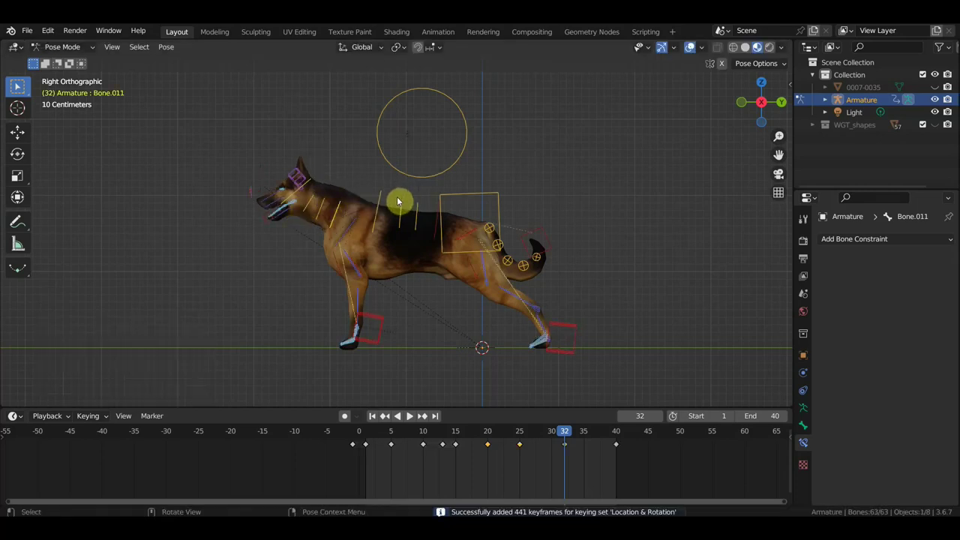
pyautogui.moveTo(565, 434)
pyautogui.mouseDown()
pyautogui.moveTo(600, 449)
pyautogui.moveTo(503, 439)
pyautogui.moveTo(573, 444)
pyautogui.mouseUp()
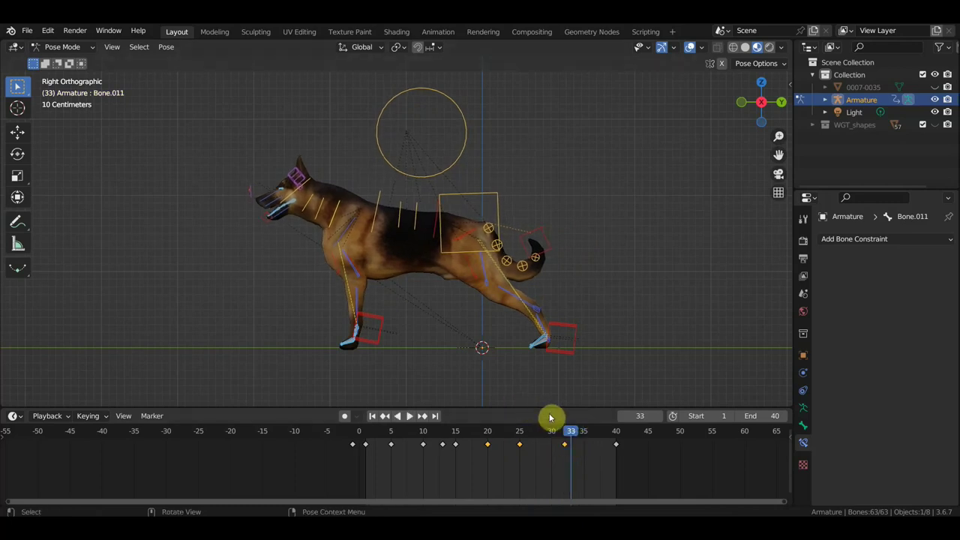
# Shift the dog's chest bones at frame 37 and keyframe the new pose.
pyautogui.hotkey('shift', 'ctrl', 'space')
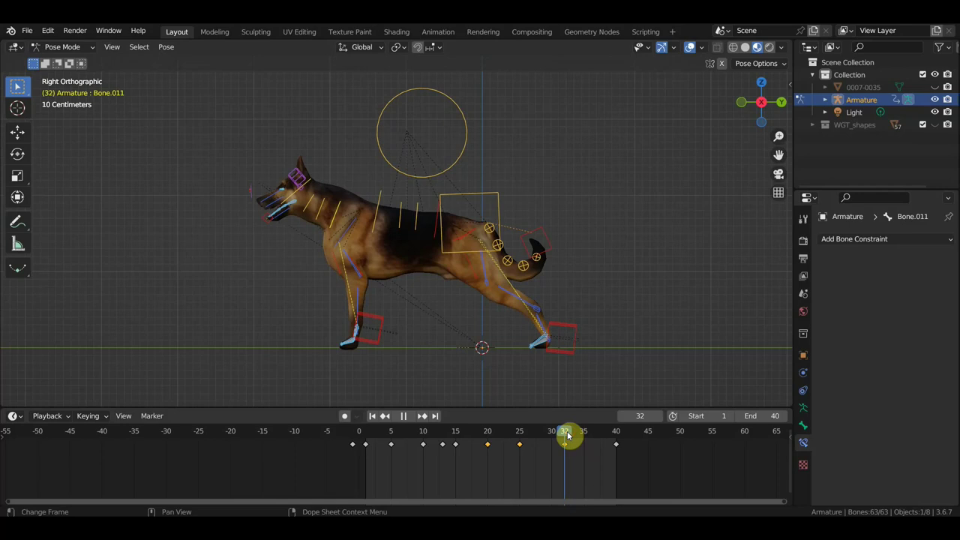
pyautogui.moveTo(567, 436); pyautogui.dragTo(597, 446)
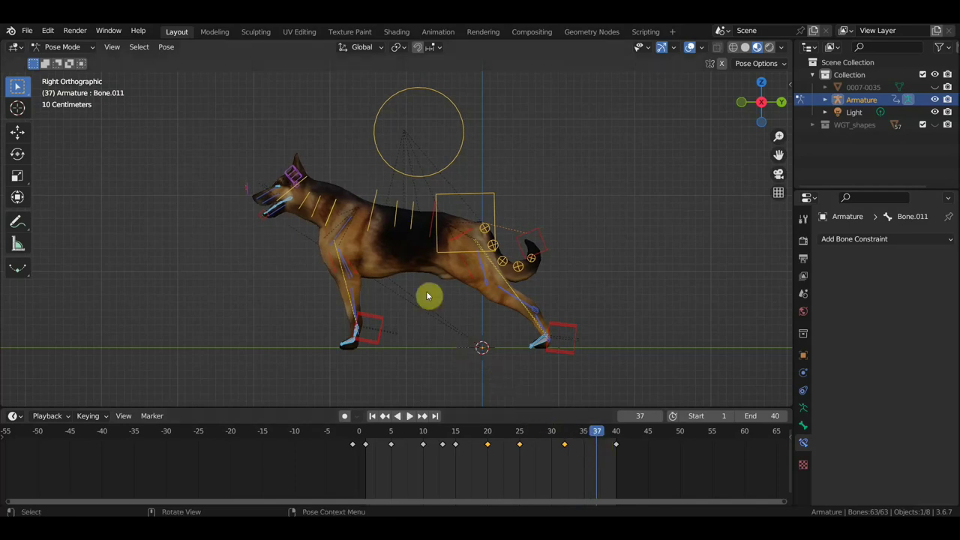
pyautogui.click(340, 227)
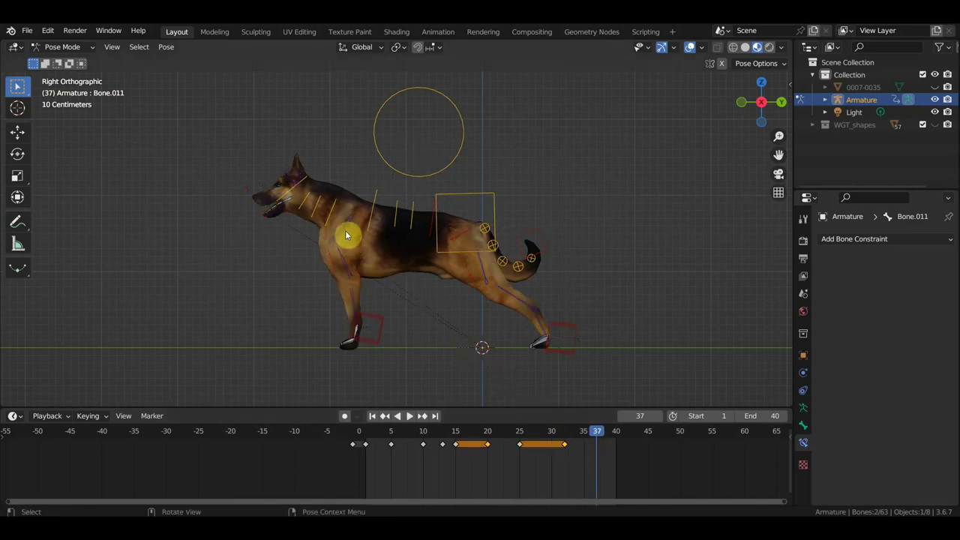
pyautogui.press('g')
pyautogui.click(356, 239)
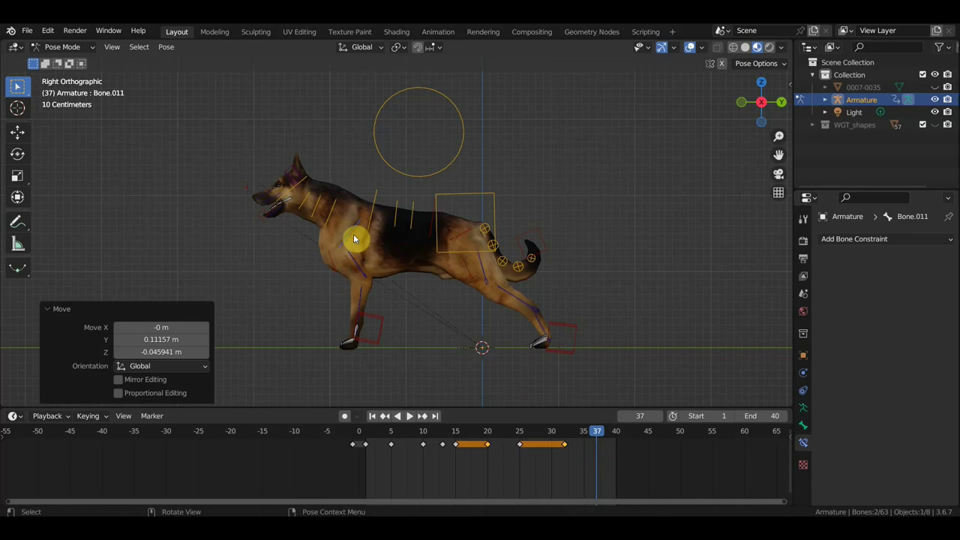
pyautogui.press('i')
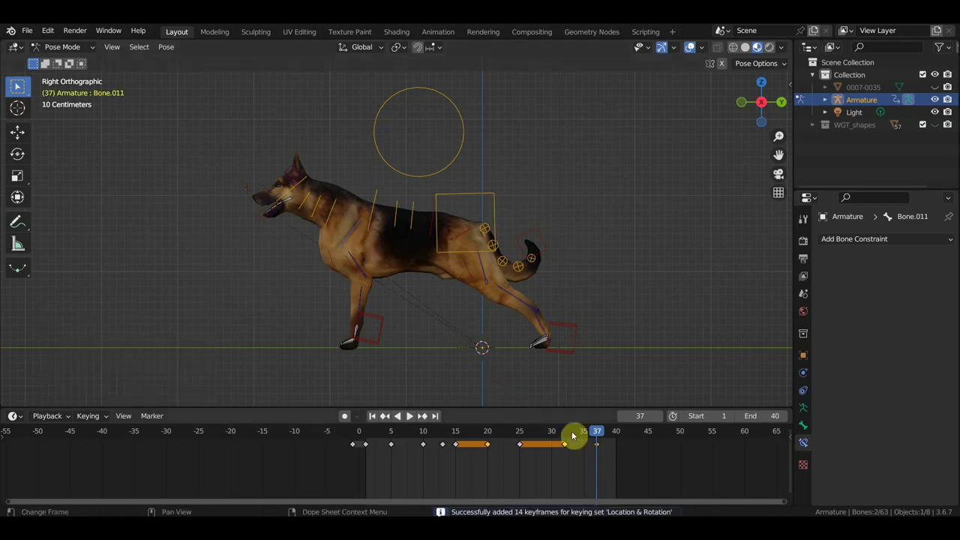
pyautogui.press('space')
# Move the chest bones about 0.083 m at frame 32 and insert Location & Rotation keys.
pyautogui.moveTo(611, 435); pyautogui.dragTo(568, 437)
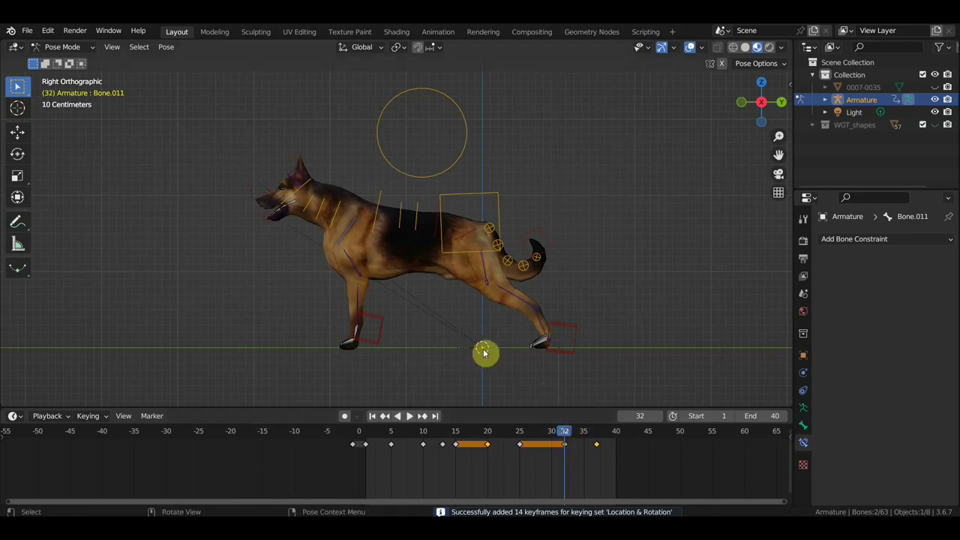
pyautogui.press('g')
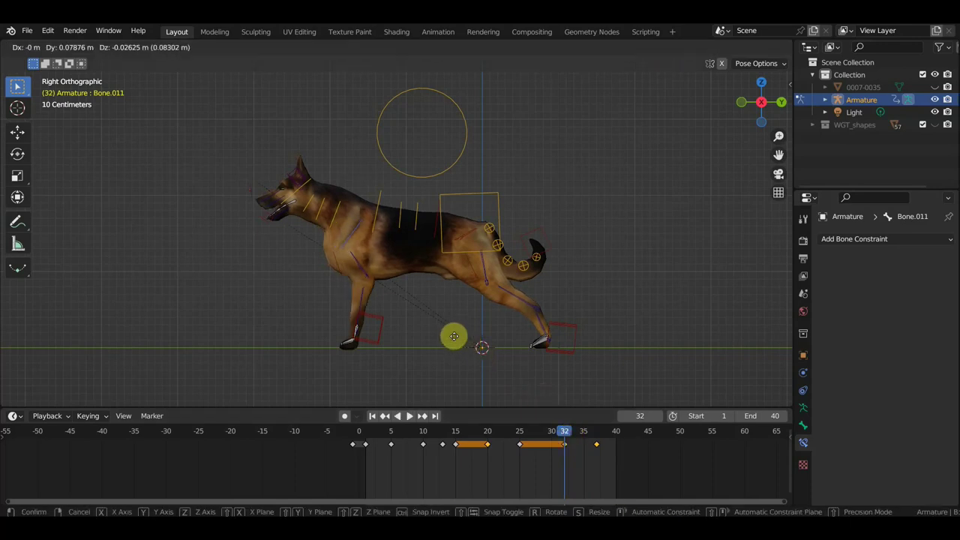
pyautogui.click(458, 341)
pyautogui.press('i')
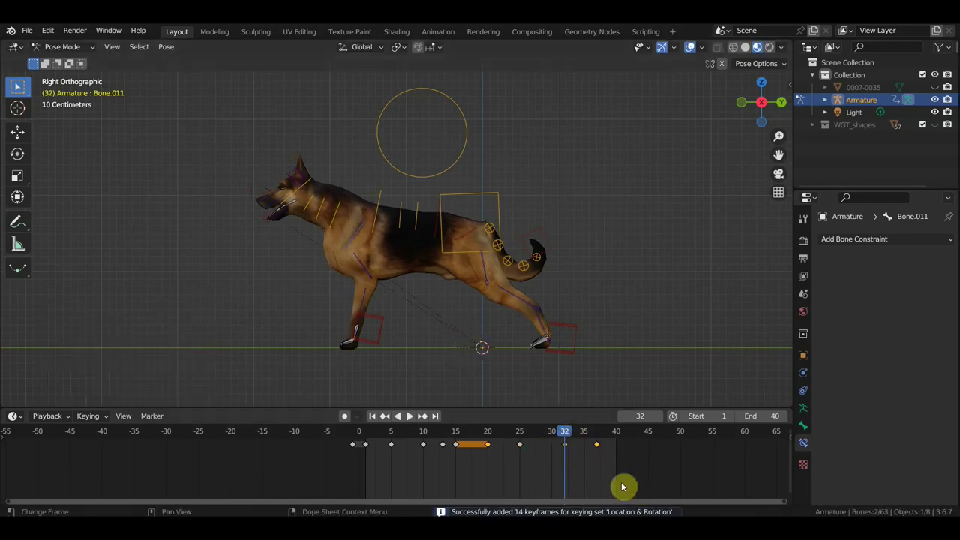
pyautogui.moveTo(541, 435)
pyautogui.mouseDown()
pyautogui.moveTo(595, 442)
pyautogui.moveTo(556, 443)
pyautogui.moveTo(595, 453)
pyautogui.moveTo(520, 448)
pyautogui.moveTo(568, 454)
pyautogui.mouseUp()
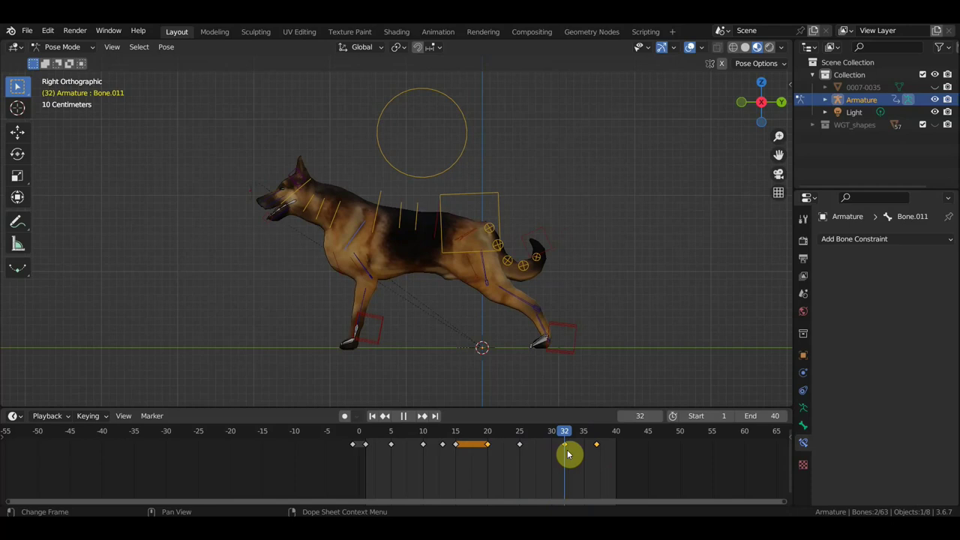
# Rotate head bone Bone.014 upward at frame 37 and keyframe it.
pyautogui.moveTo(568, 453); pyautogui.dragTo(599, 456)
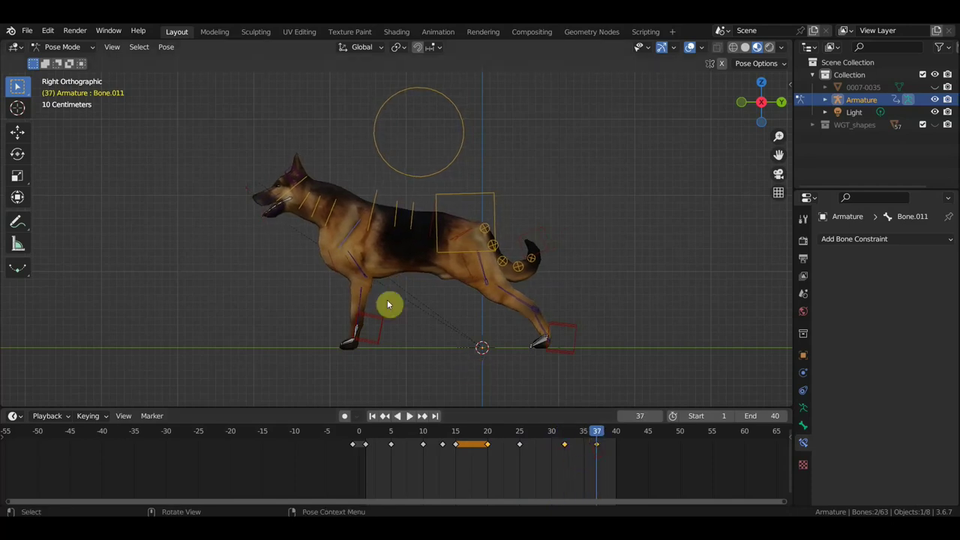
pyautogui.click(302, 186)
pyautogui.press('r')
pyautogui.click(330, 217)
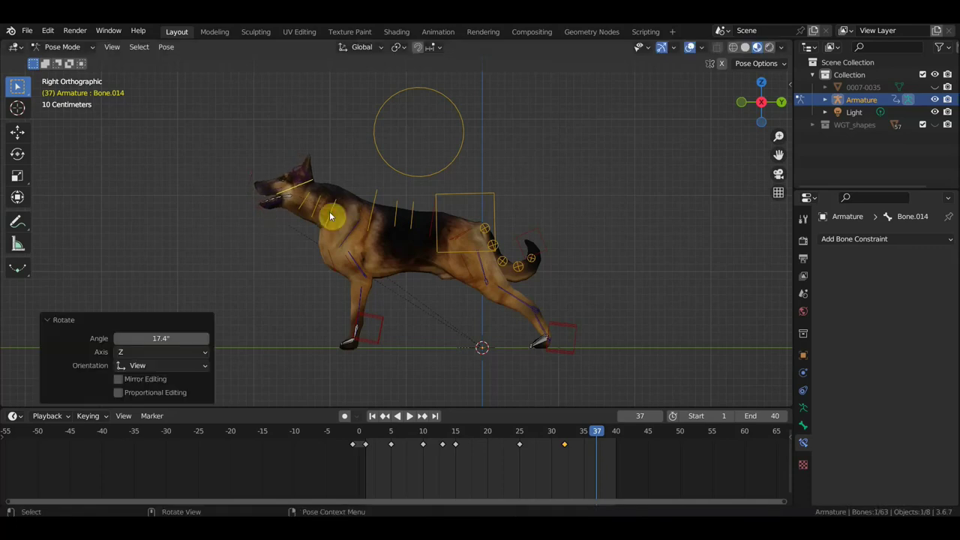
pyautogui.press('i')
# Key further upward head rotations at frames 40 and 44, reaching 15.32° at 44.
pyautogui.click(619, 436)
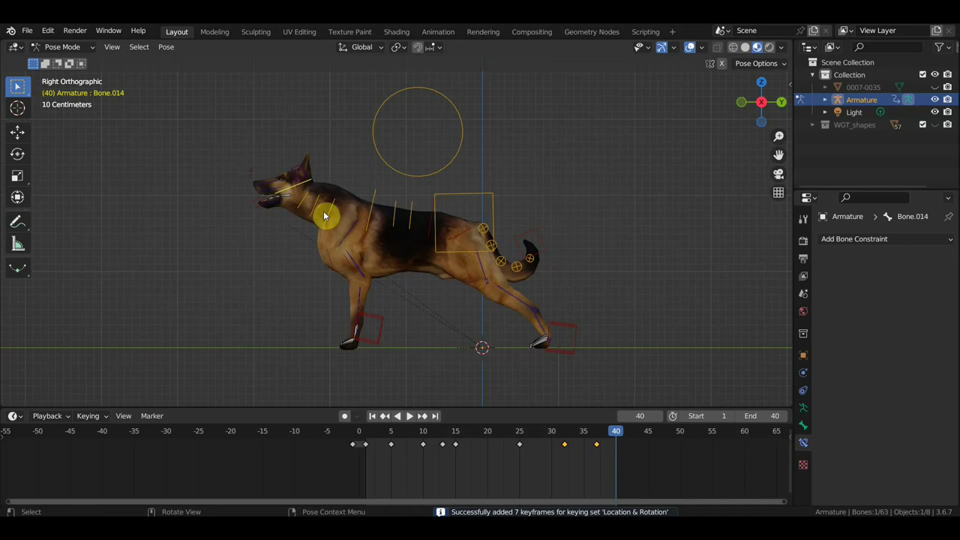
pyautogui.press('r')
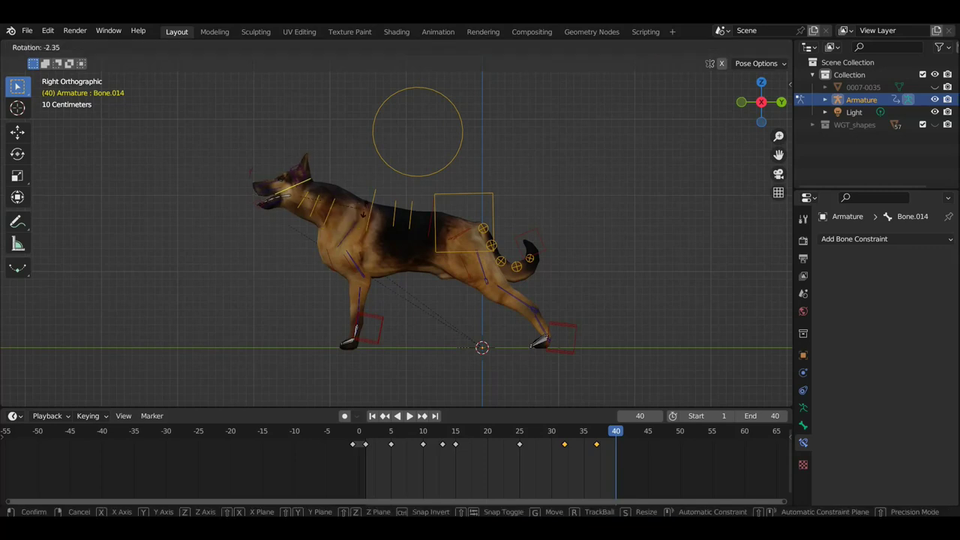
pyautogui.click(361, 200)
pyautogui.press('i')
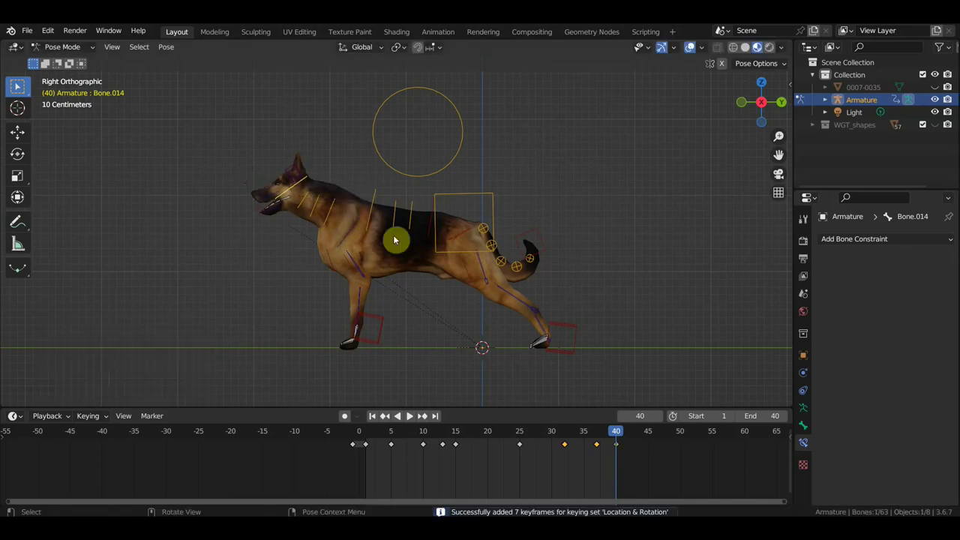
pyautogui.moveTo(617, 438); pyautogui.dragTo(641, 441)
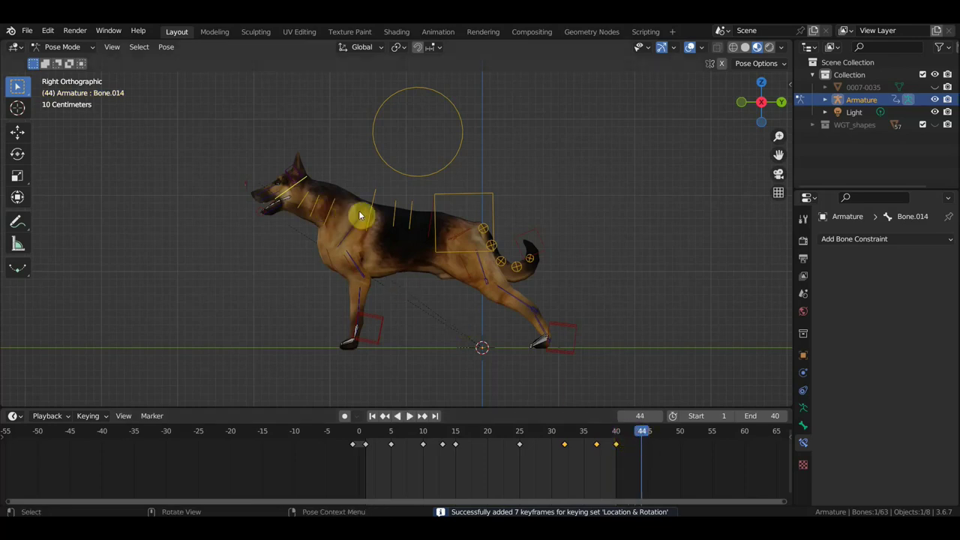
pyautogui.press('r')
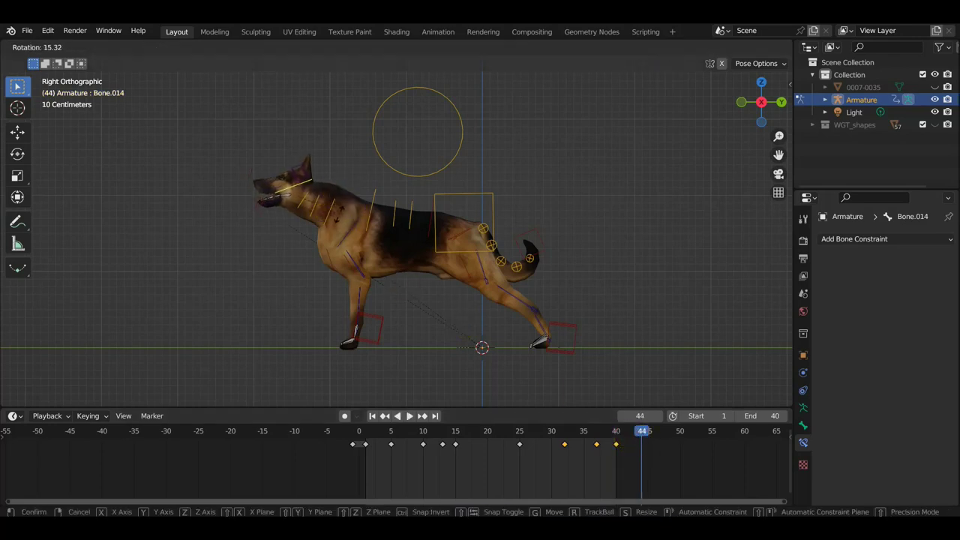
pyautogui.click(340, 218)
pyautogui.press('i')
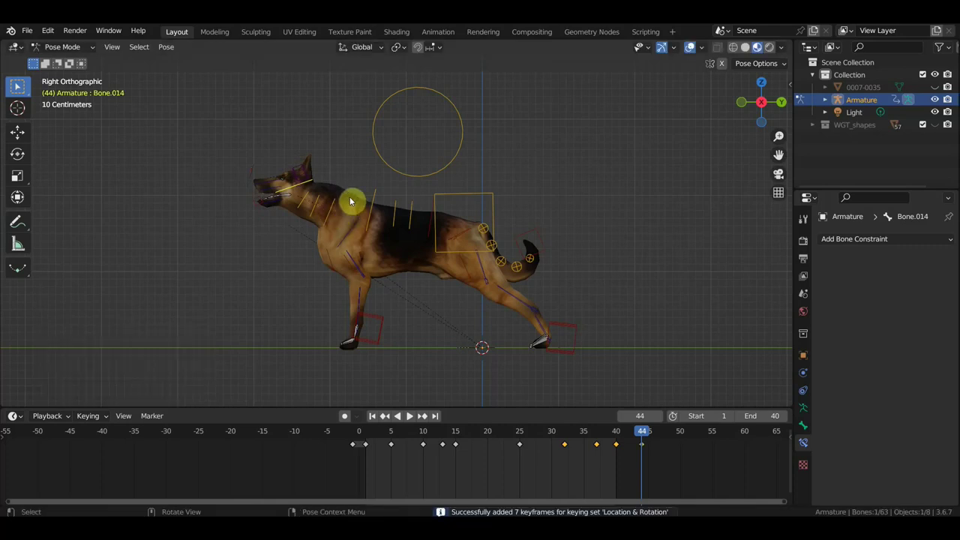
# Move neck bone Bone.011 0.11157 m in Y and keyframe it at frame 44.
pyautogui.click(335, 212)
pyautogui.press('g')
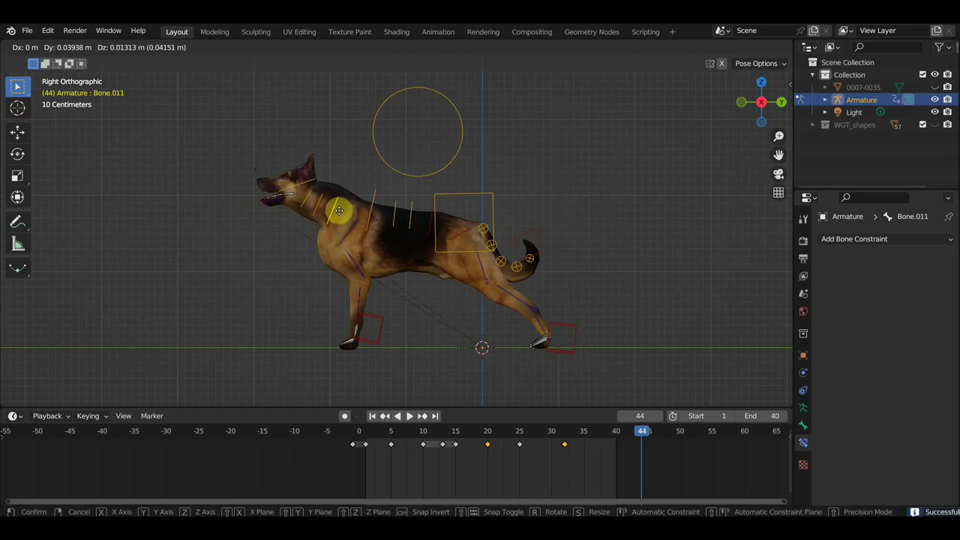
pyautogui.click(339, 217)
pyautogui.press('b')
pyautogui.press('g')
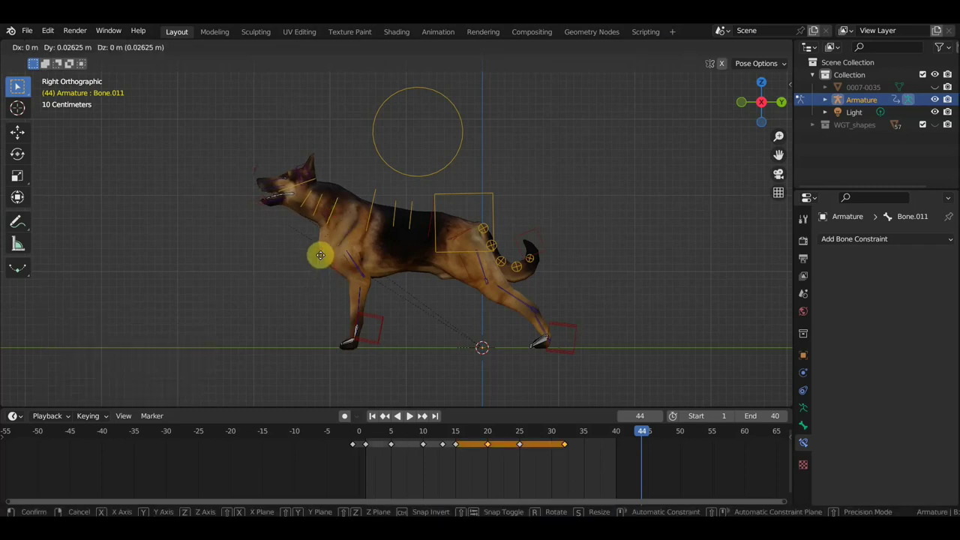
pyautogui.click(328, 260)
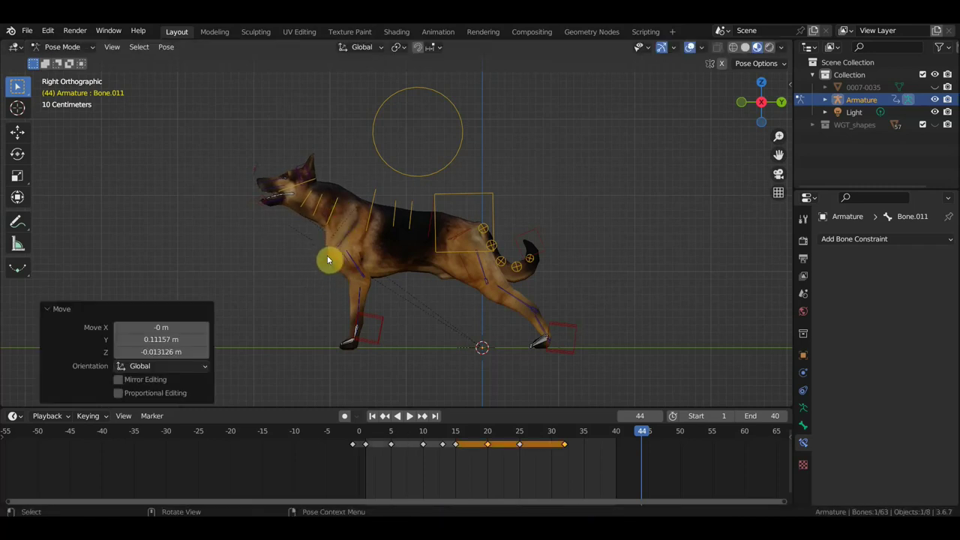
pyautogui.press('i')
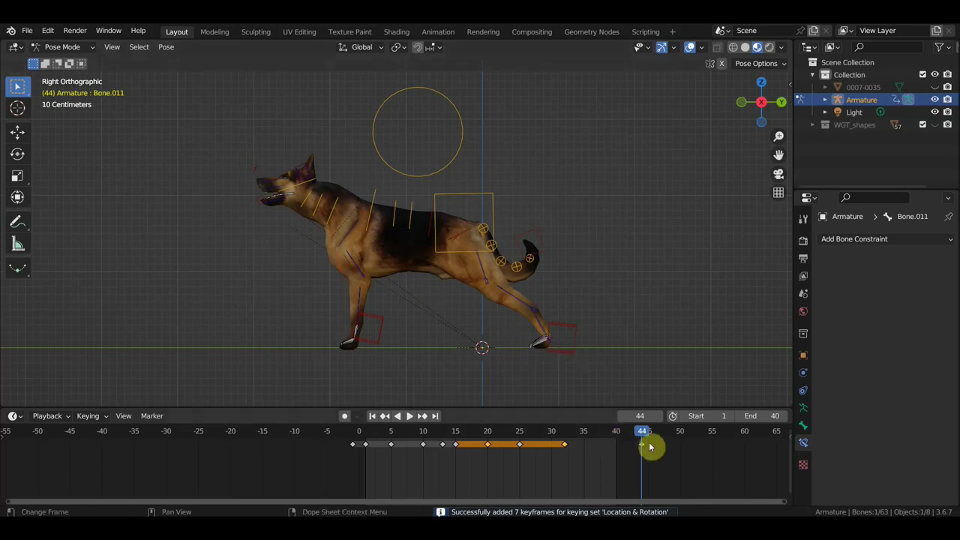
pyautogui.moveTo(649, 447); pyautogui.dragTo(571, 444)
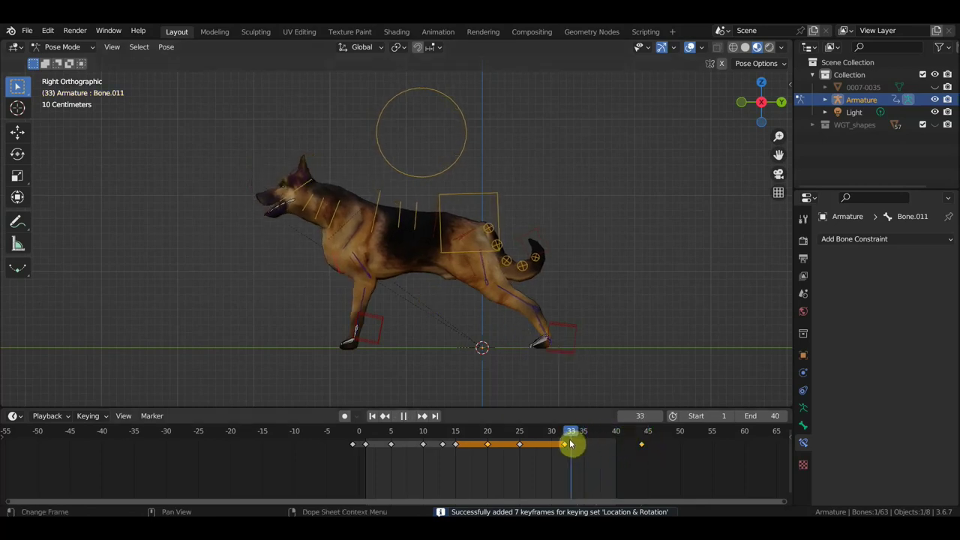
# Duplicate the frame-44 neck keyframe to about frame 32–33, then play the walk cycle.
pyautogui.click(636, 443)
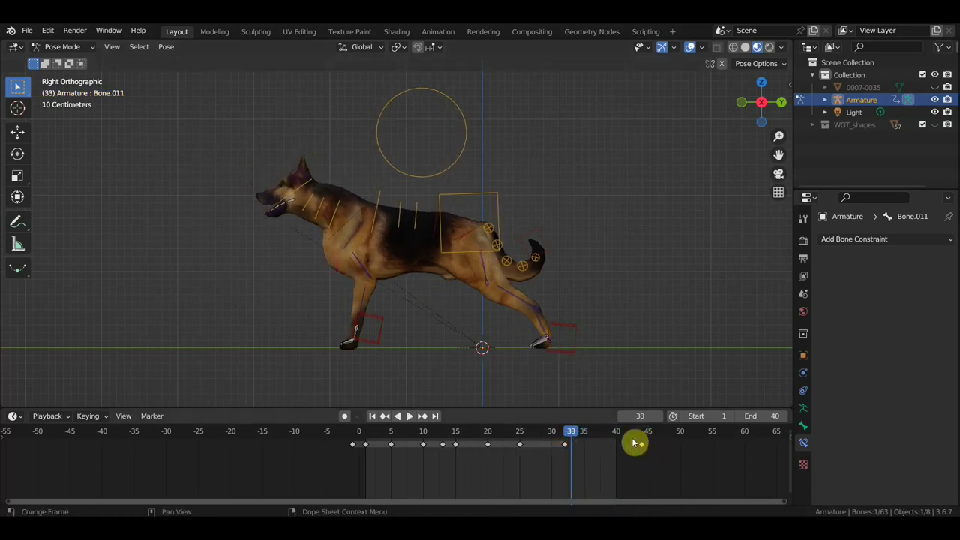
pyautogui.hotkey('shift', 'd')
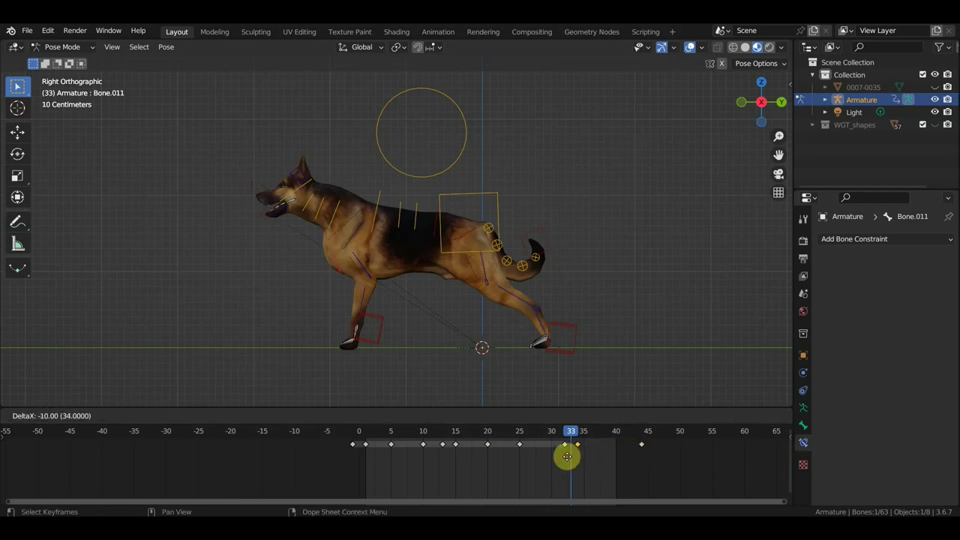
pyautogui.click(559, 456)
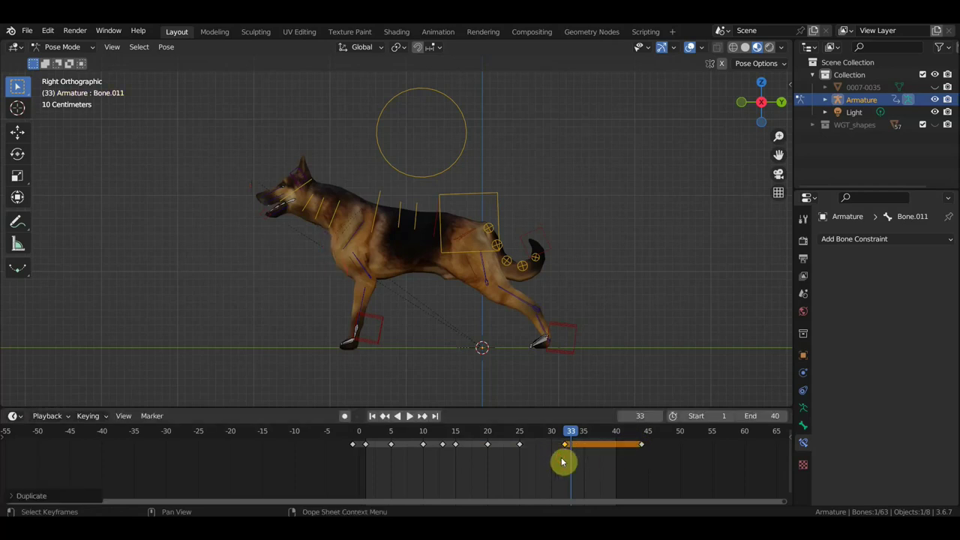
pyautogui.moveTo(573, 435)
pyautogui.mouseDown()
pyautogui.moveTo(543, 444)
pyautogui.moveTo(632, 458)
pyautogui.mouseUp()
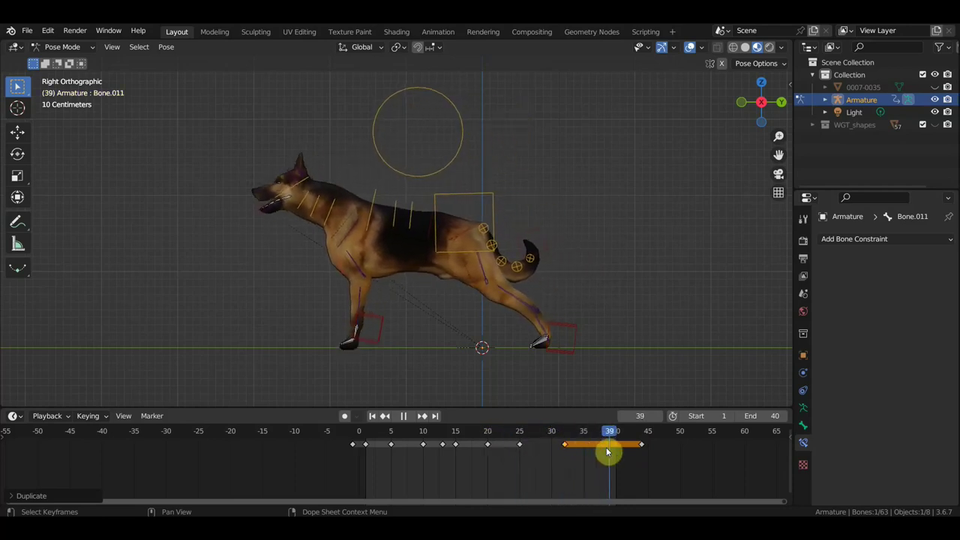
pyautogui.press('space')
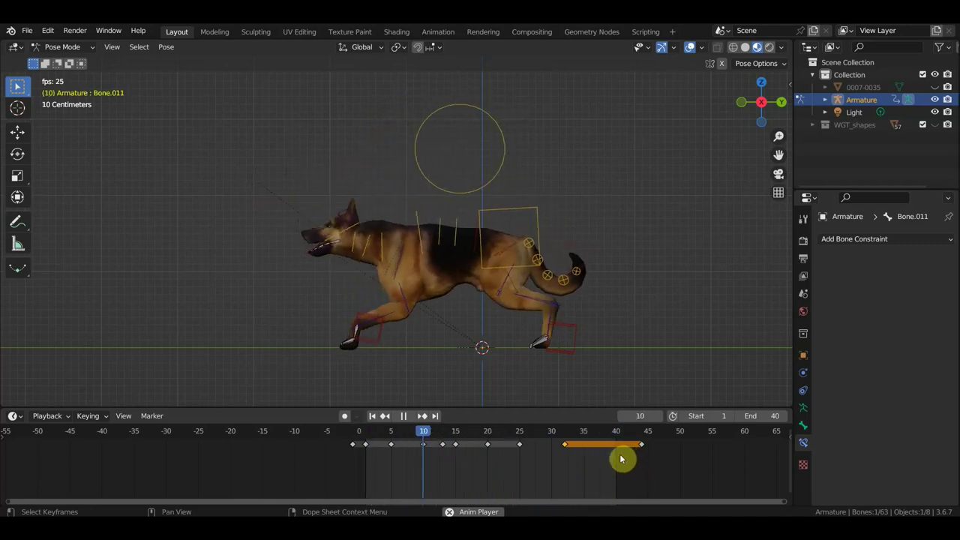
# Stop playback, box-select the head bones, and change the scene end frame from 40 to 41.
pyautogui.press('t')
pyautogui.click(622, 463)
pyautogui.click(595, 312)
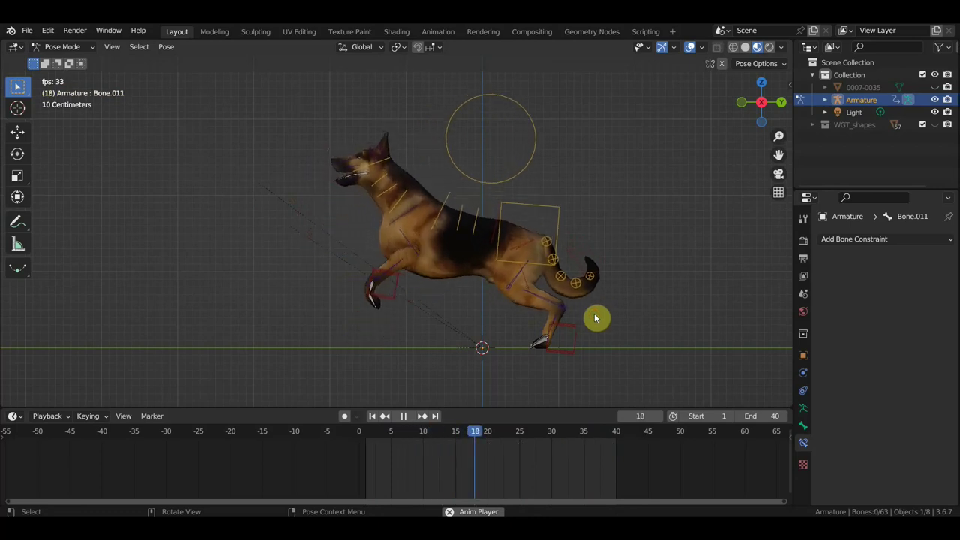
pyautogui.press('space')
pyautogui.moveTo(342, 217); pyautogui.dragTo(259, 156)
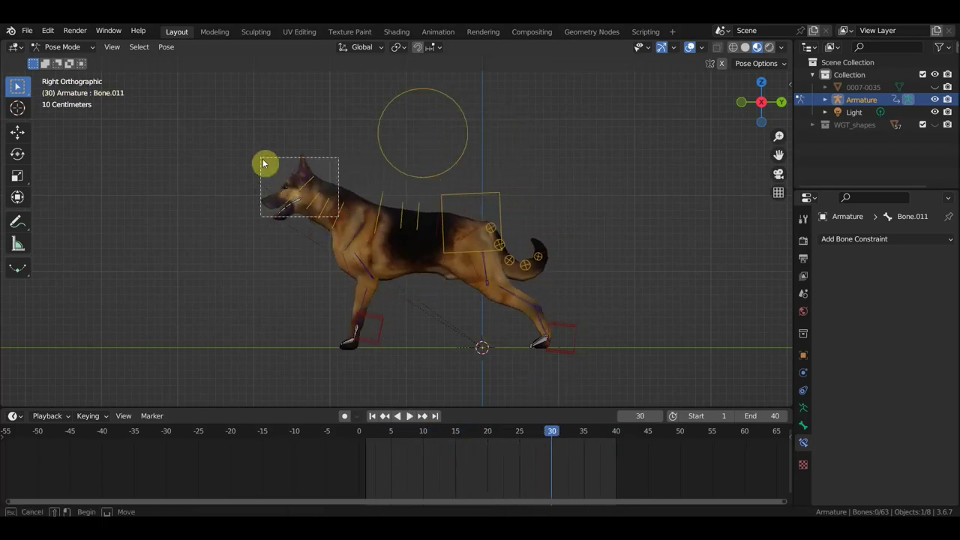
pyautogui.click(640, 434)
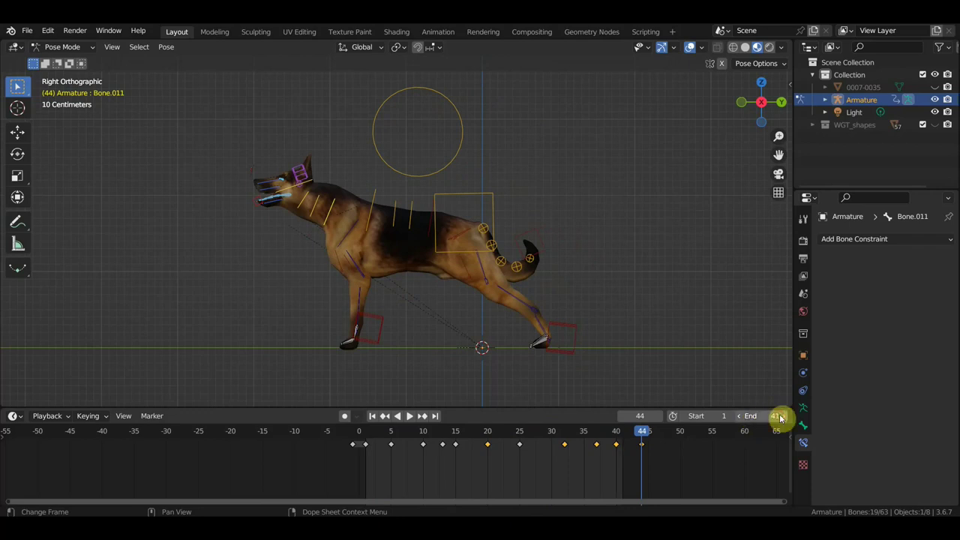
pyautogui.click(564, 434)
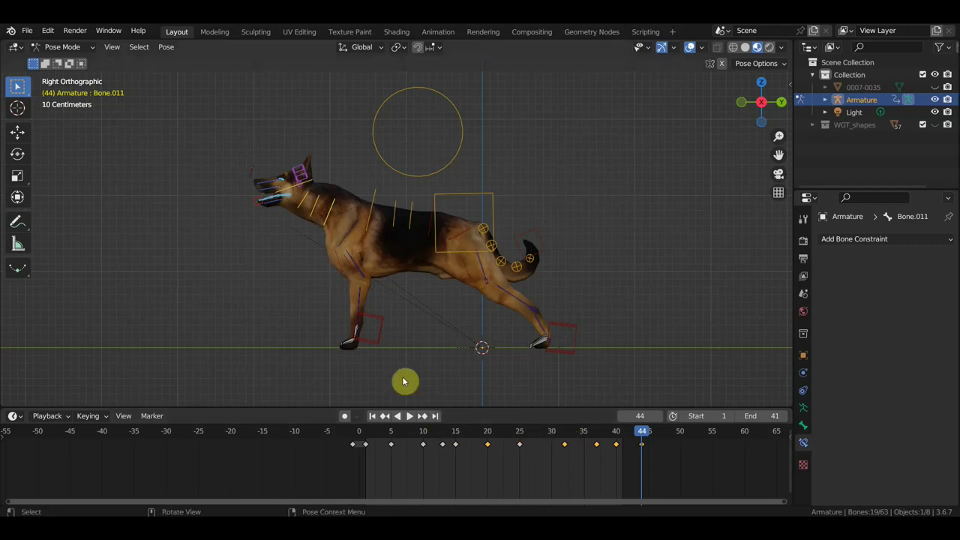
# Delete the head bones' copied keyframe near frame 32.
pyautogui.click(568, 441)
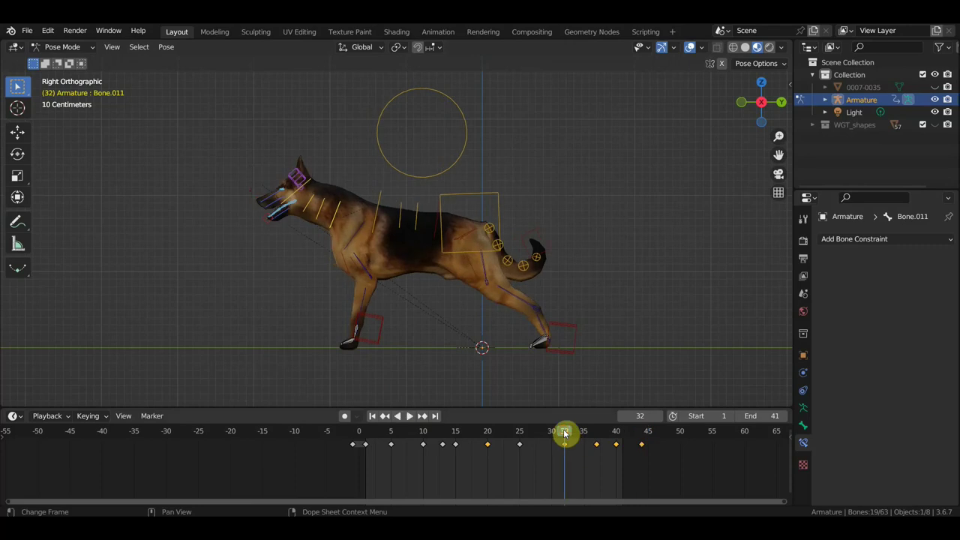
pyautogui.moveTo(563, 434); pyautogui.dragTo(557, 443)
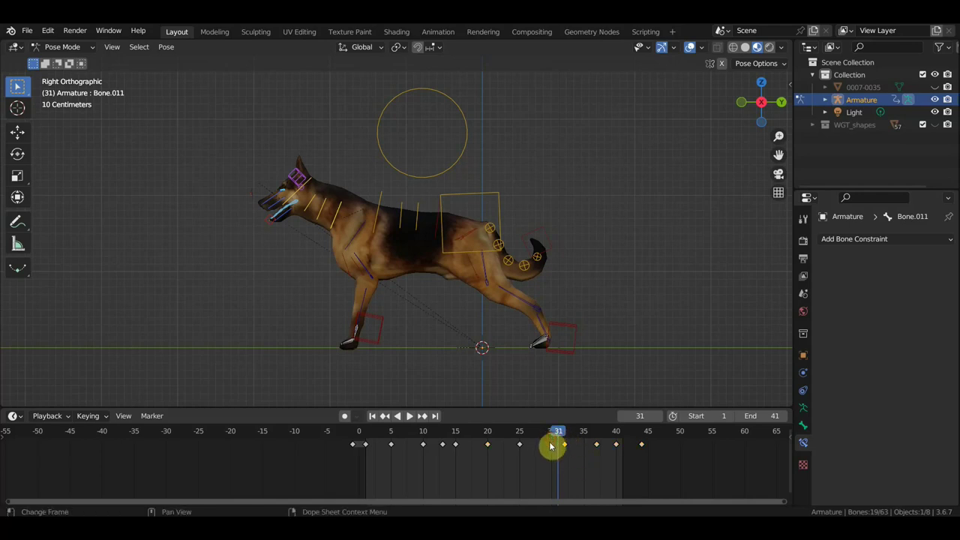
pyautogui.press('Delete')
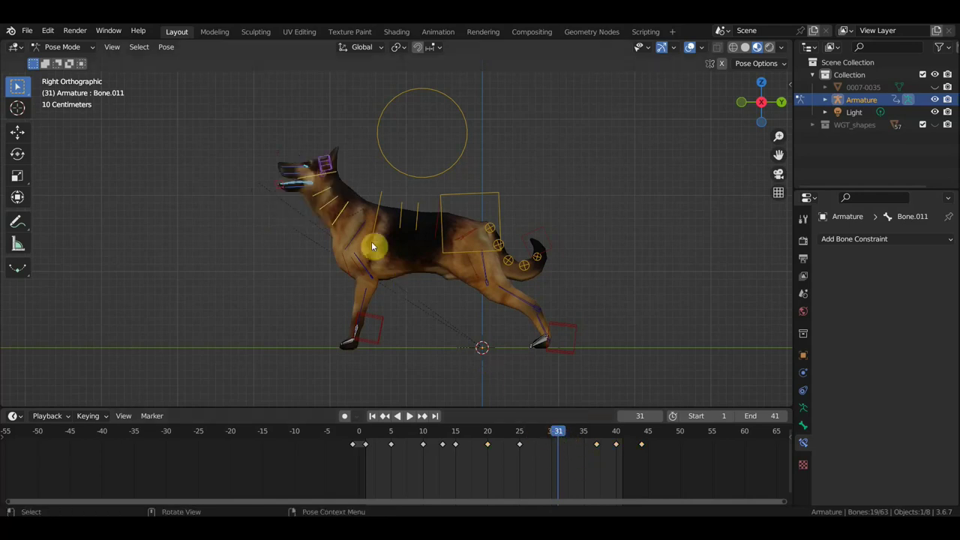
# Play from frame 33 to review head motion, then select neck bones Bone.013 and Bone.012.
pyautogui.click(599, 433)
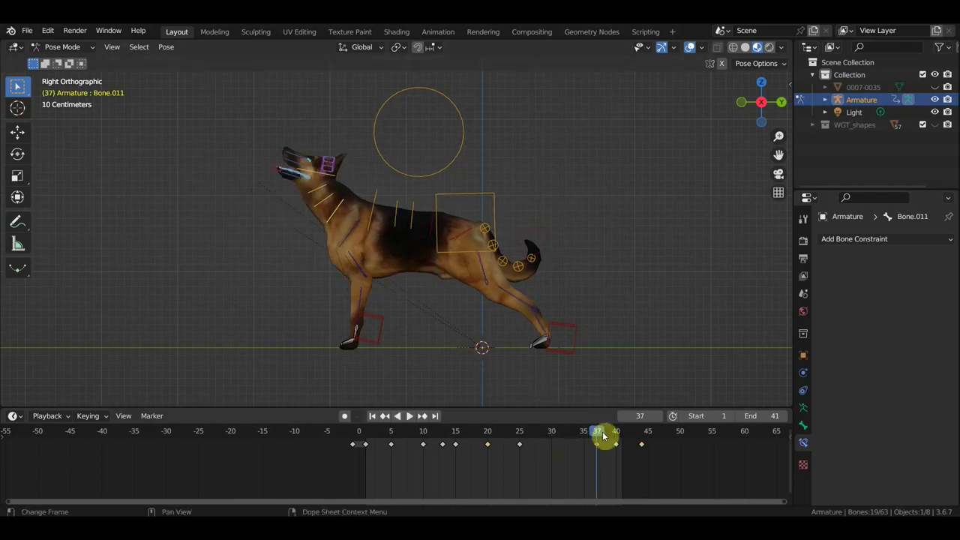
pyautogui.click(571, 441)
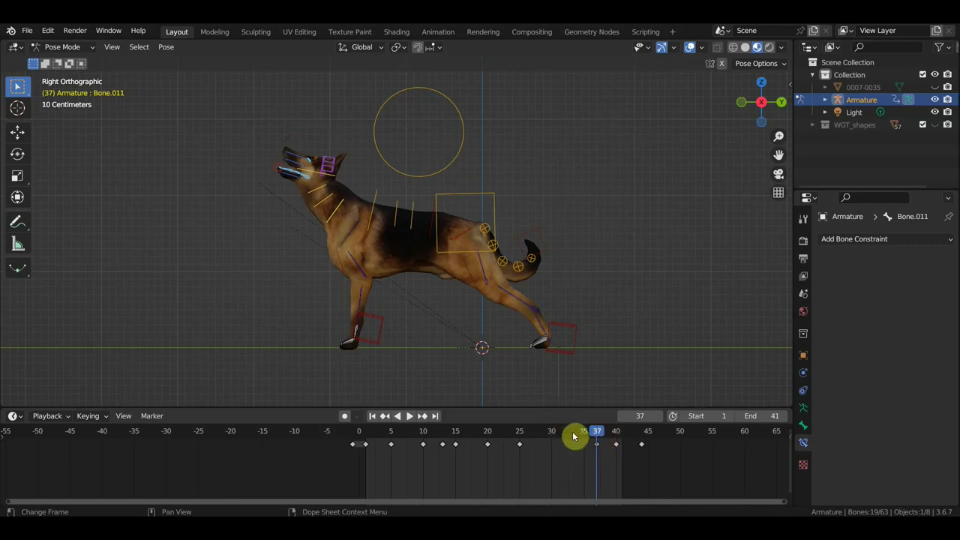
pyautogui.click(571, 438)
pyautogui.press('space')
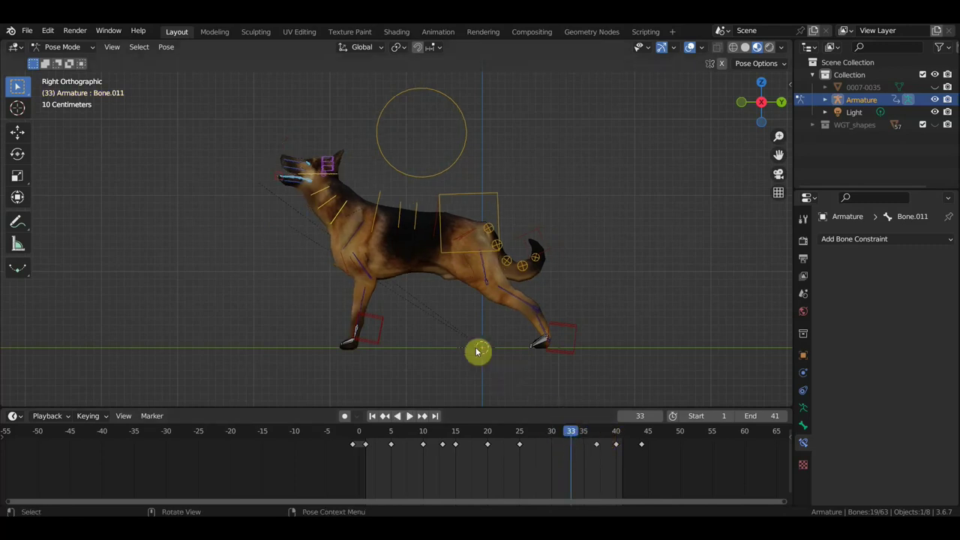
pyautogui.click(328, 194)
pyautogui.click(383, 188)
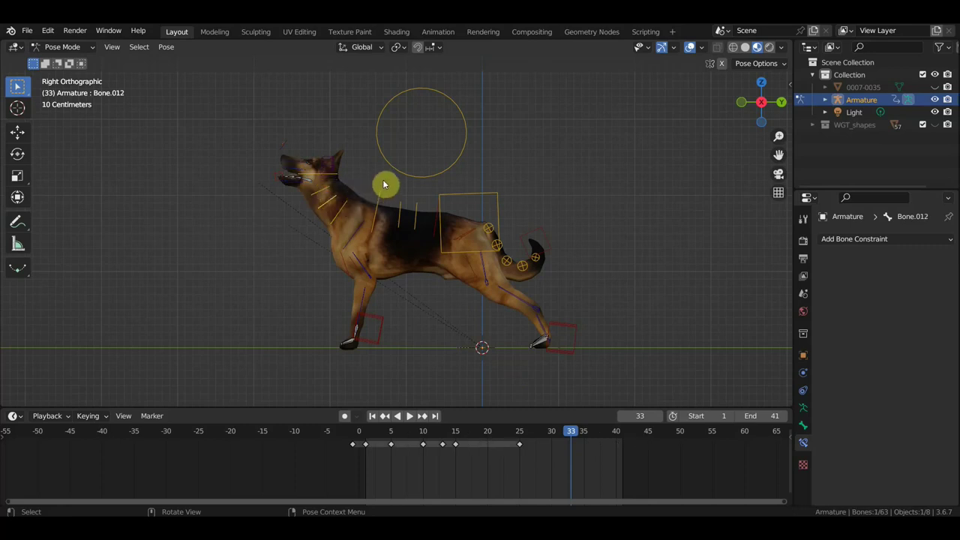
# Rotate Bone.012 to -6.81° at frame 33 and insert Location & Rotation keys.
pyautogui.press('r')
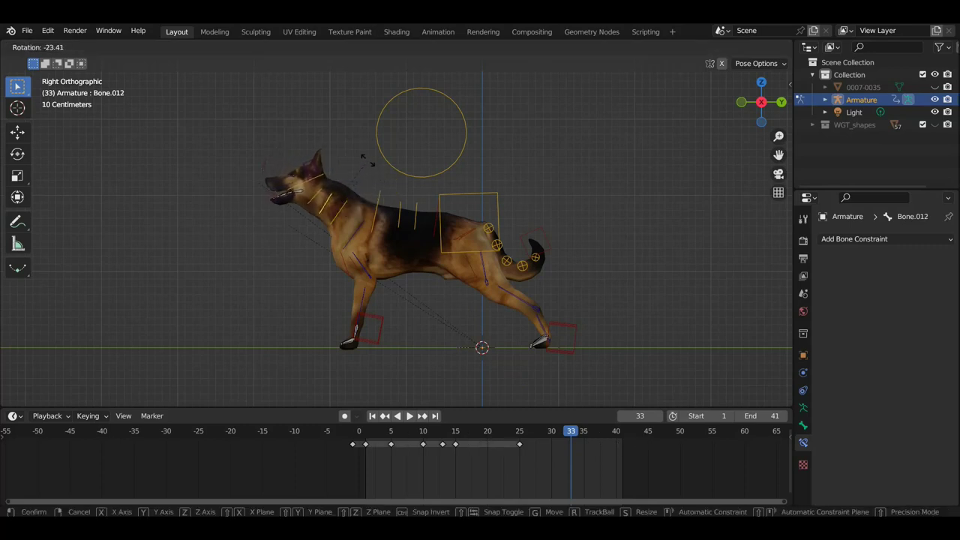
pyautogui.click(367, 164)
pyautogui.press('r')
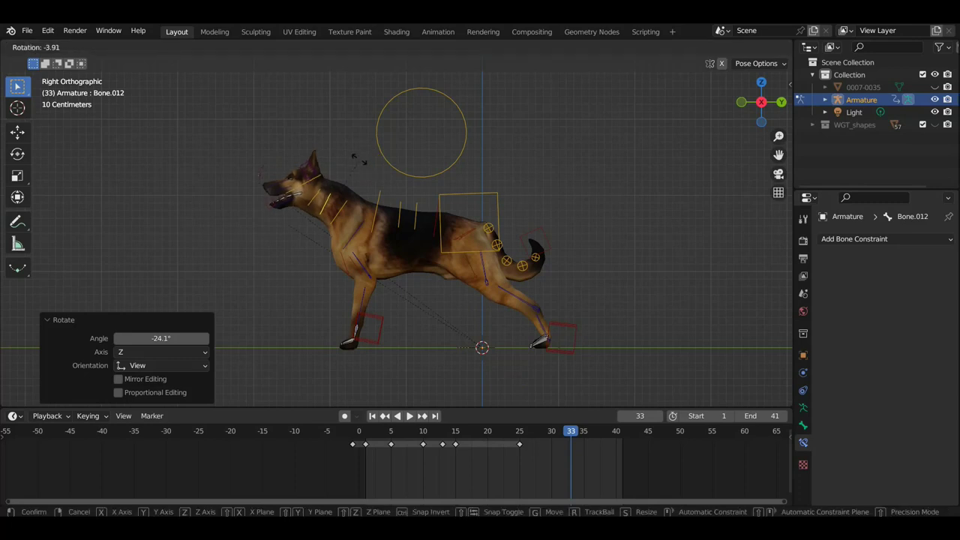
pyautogui.click(357, 159)
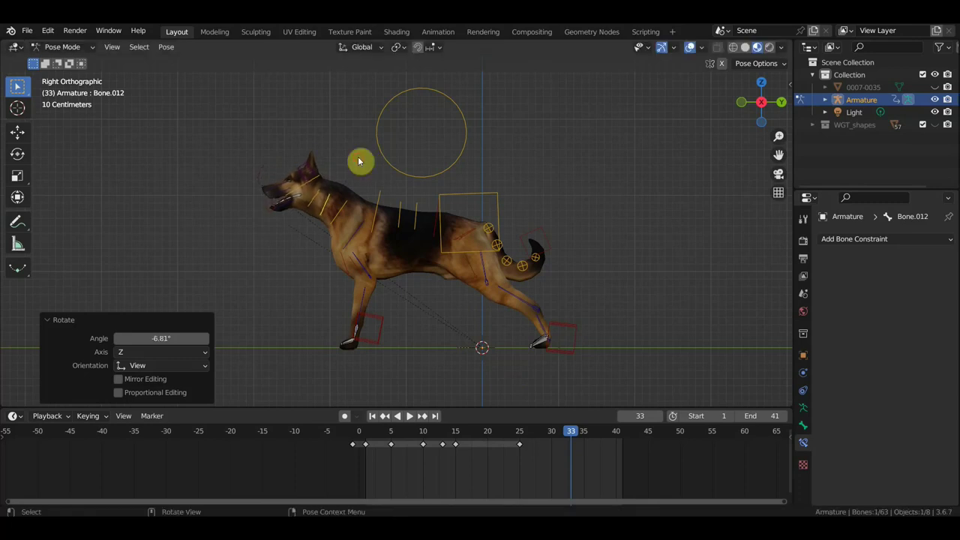
pyautogui.press('i')
# Scrub around frame 40 and play the walk cycle across frames 1–41.
pyautogui.press('space')
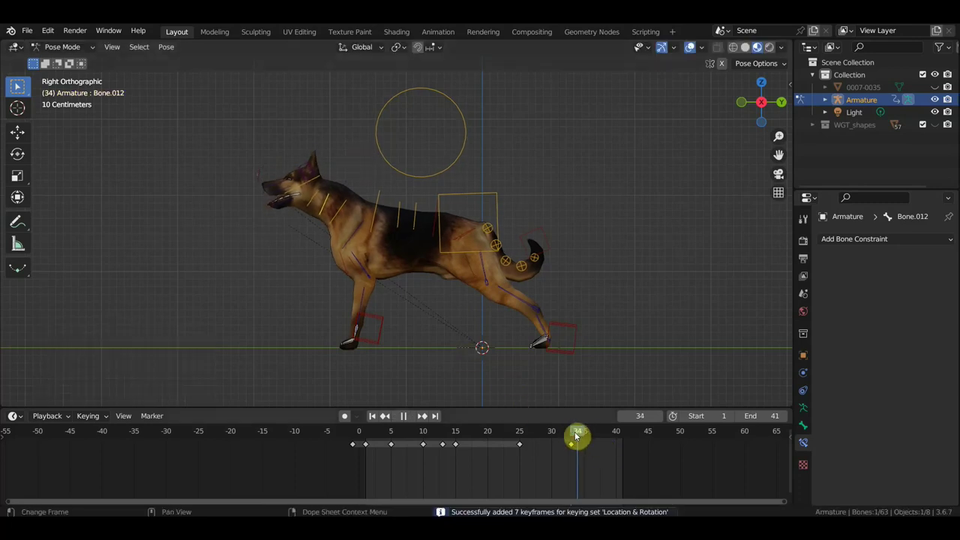
pyautogui.moveTo(576, 436); pyautogui.dragTo(614, 447)
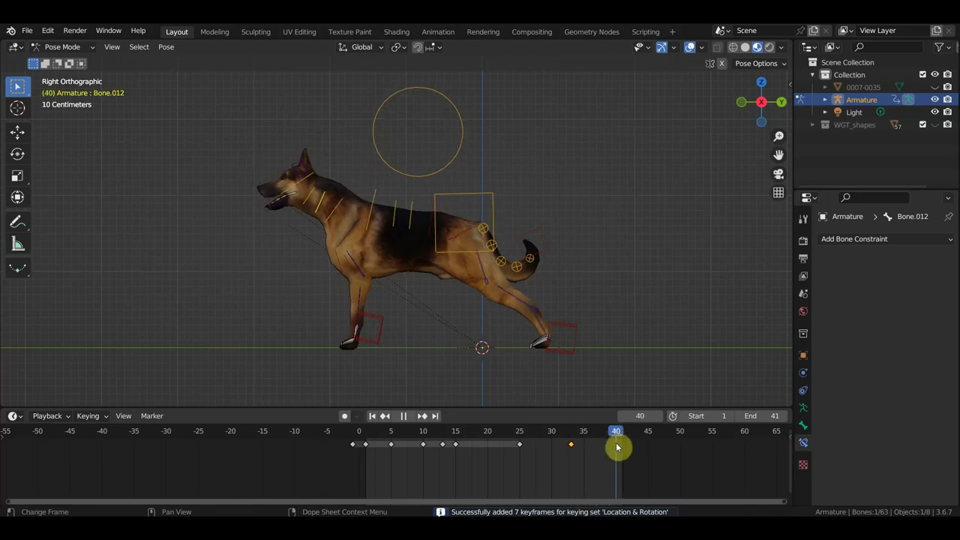
pyautogui.moveTo(617, 447)
pyautogui.mouseDown()
pyautogui.moveTo(638, 456)
pyautogui.moveTo(549, 441)
pyautogui.mouseUp()
pyautogui.press('space')
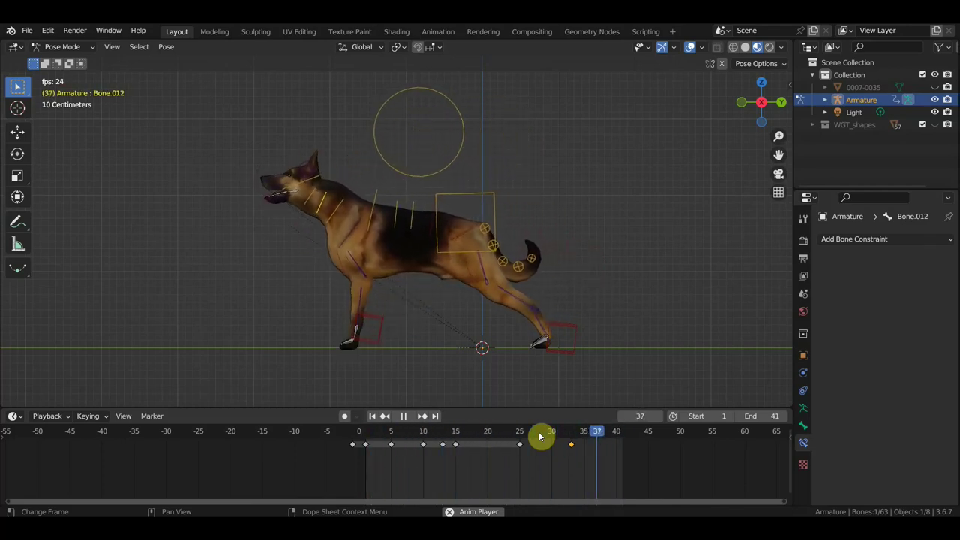
# After comparing frames 32–36, tilt spine bone Bone.010 3.41° and keyframe it at frame 32.
pyautogui.press('space')
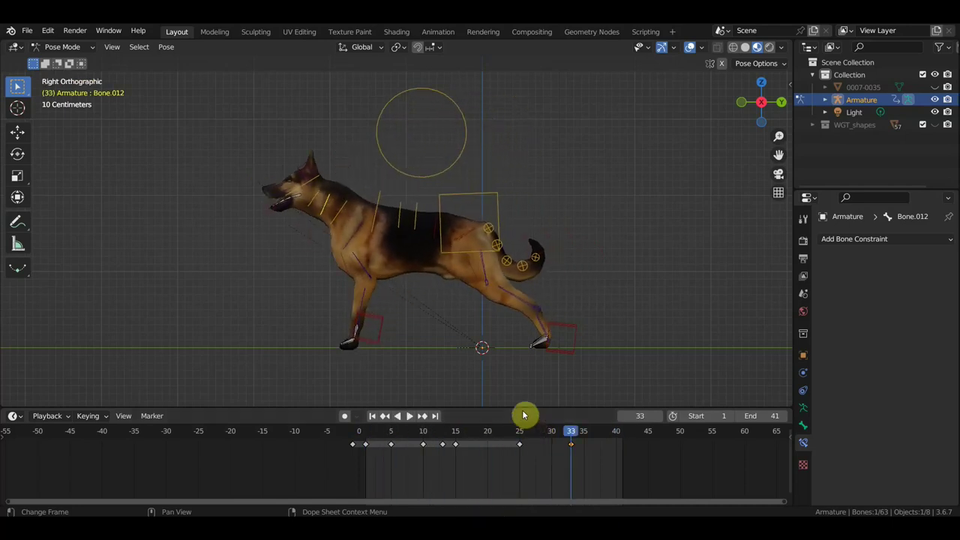
pyautogui.moveTo(580, 437); pyautogui.dragTo(592, 440)
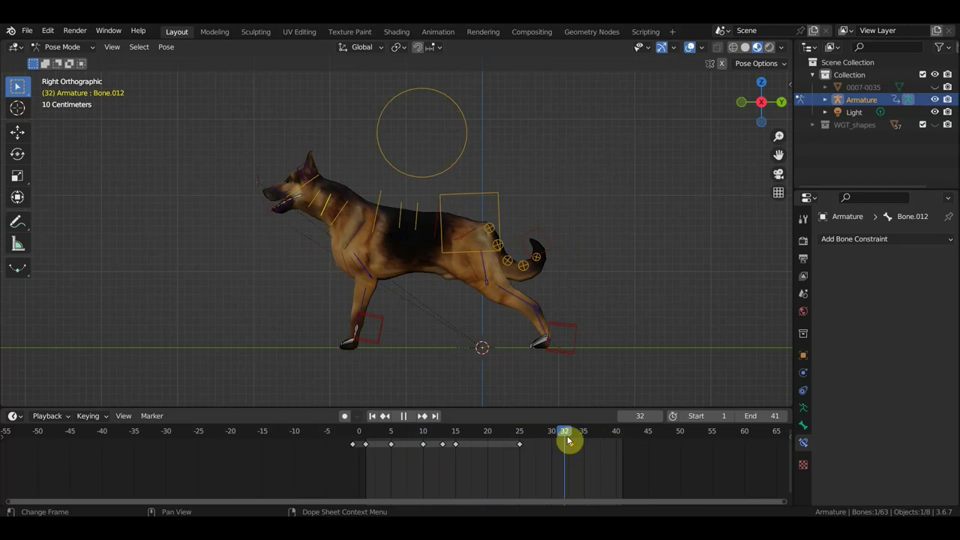
pyautogui.moveTo(568, 441)
pyautogui.mouseDown()
pyautogui.moveTo(589, 445)
pyautogui.moveTo(580, 445)
pyautogui.mouseUp()
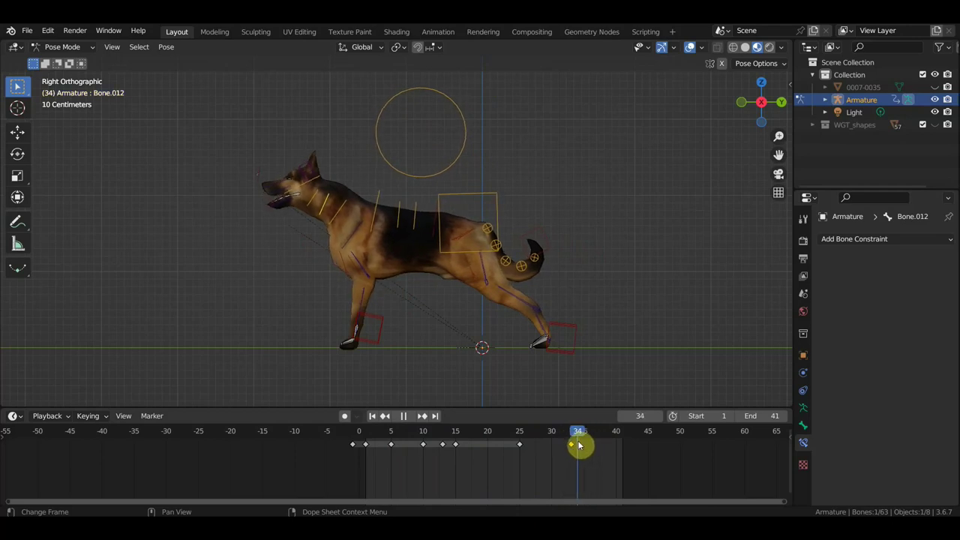
pyautogui.moveTo(578, 445); pyautogui.dragTo(573, 447)
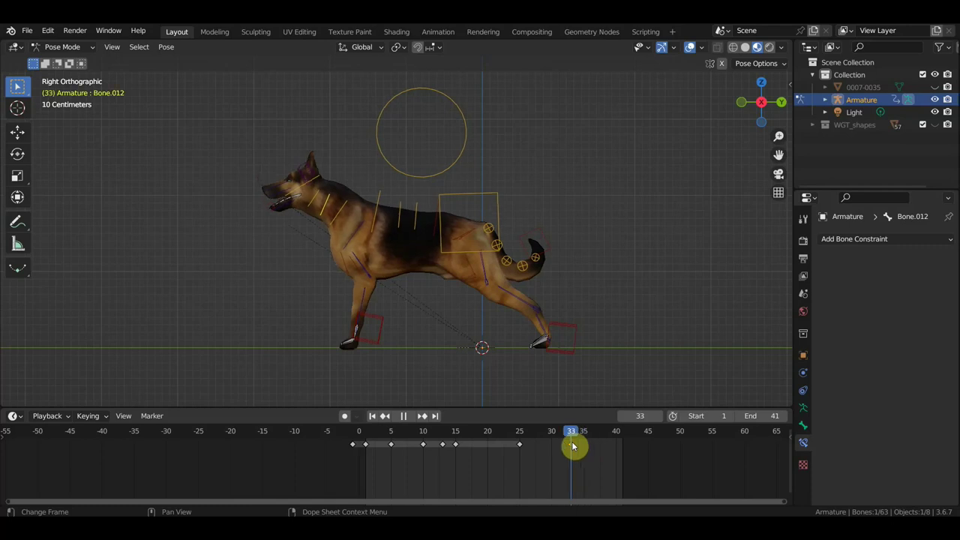
pyautogui.click(377, 211)
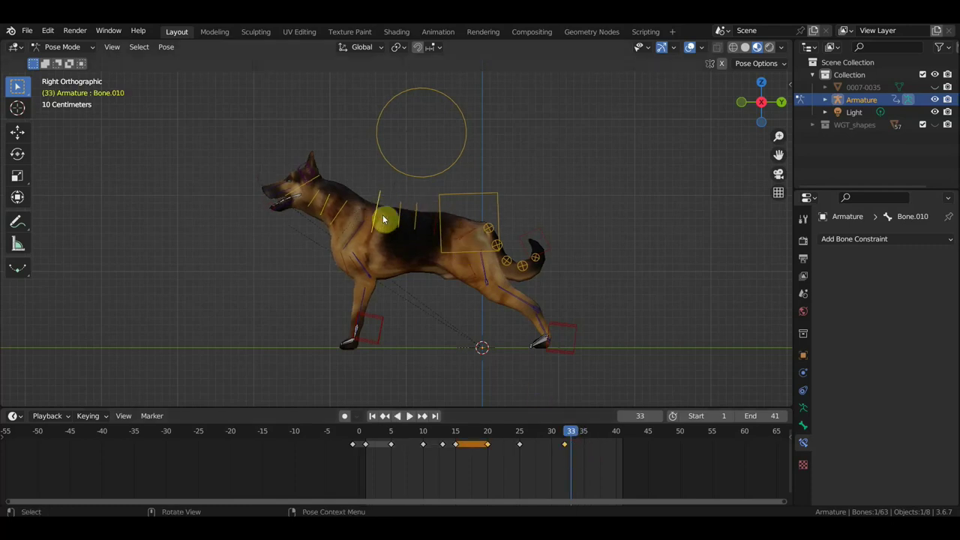
pyautogui.press('r')
pyautogui.click(416, 238)
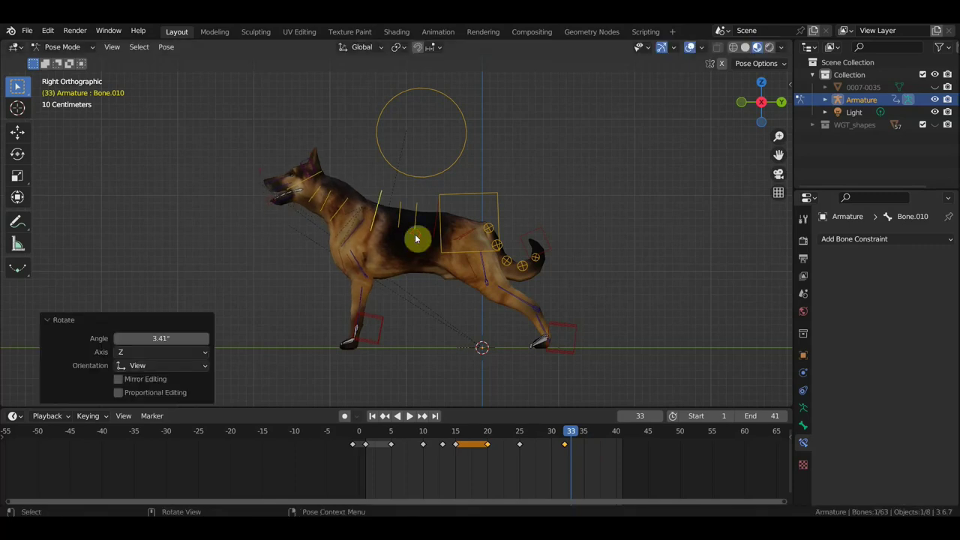
pyautogui.moveTo(575, 441); pyautogui.dragTo(566, 440)
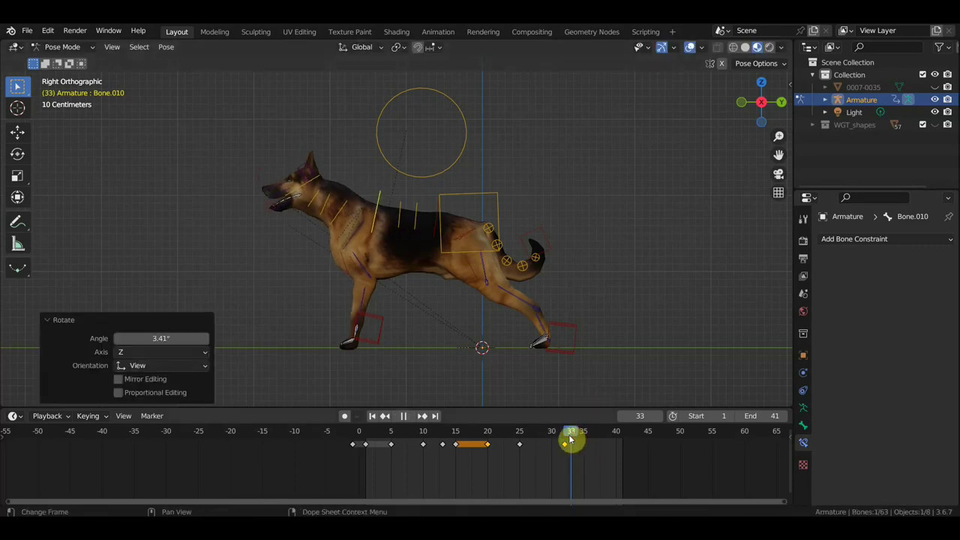
pyautogui.press('i')
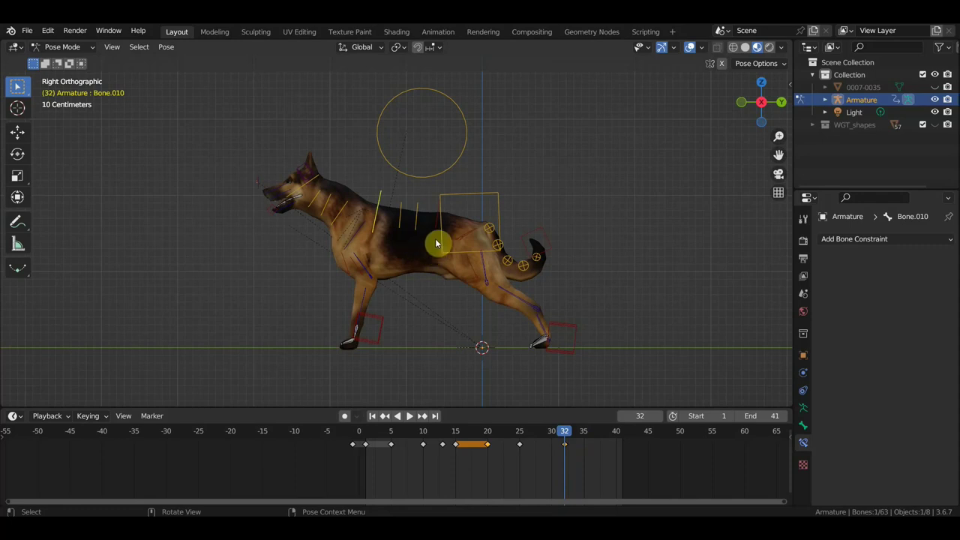
pyautogui.click(479, 198)
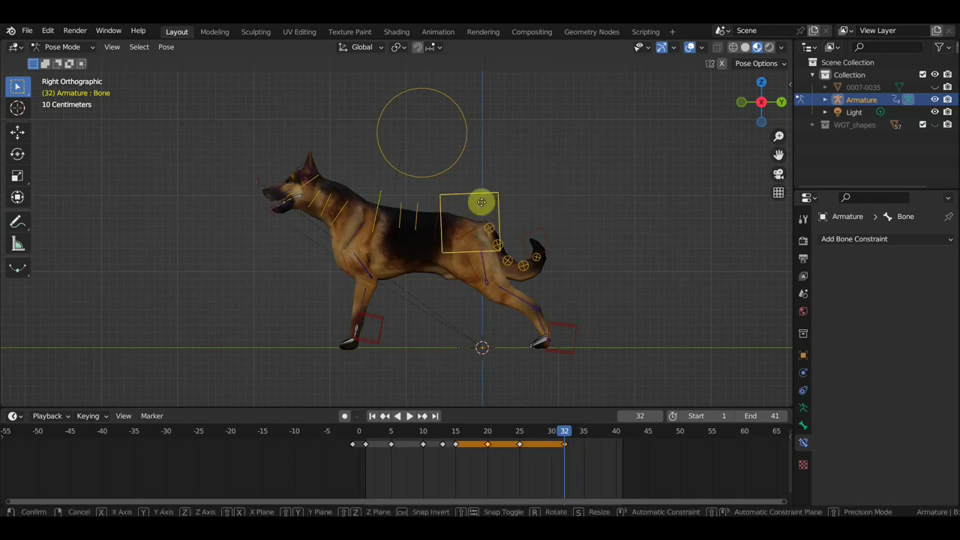
# Nudge the hip bone and shift spine bone Bone.010 0.0394 m in Y at frame 32.
pyautogui.press('g')
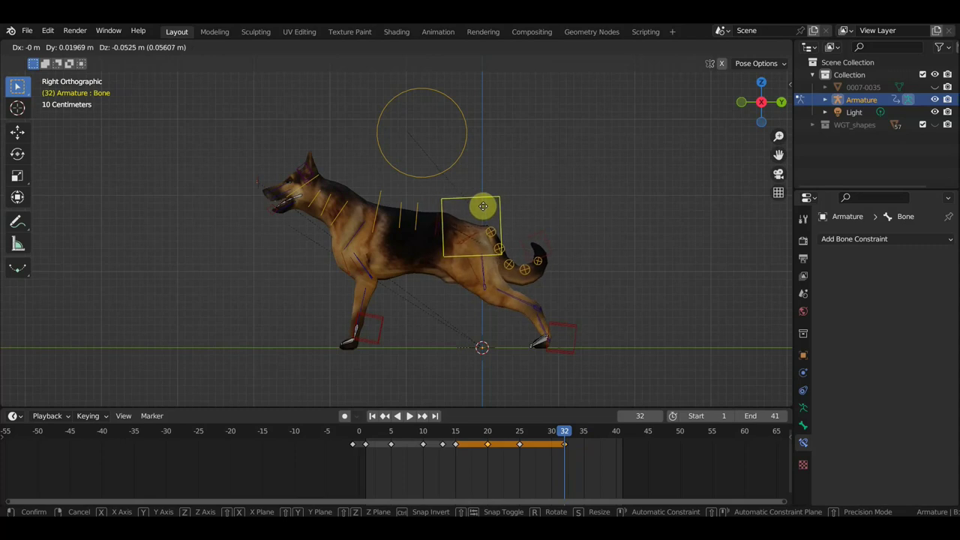
pyautogui.click(484, 210)
pyautogui.click(386, 220)
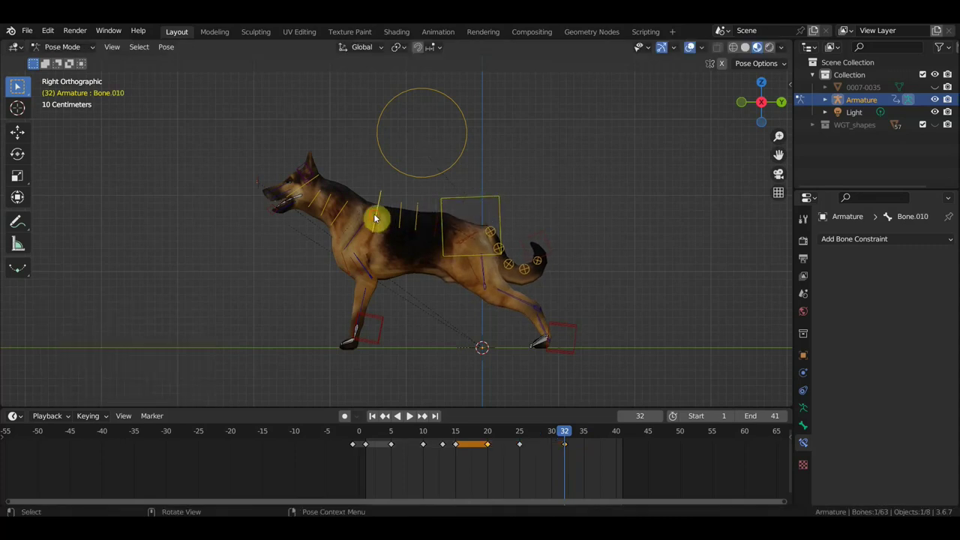
pyautogui.press('g')
pyautogui.click(379, 219)
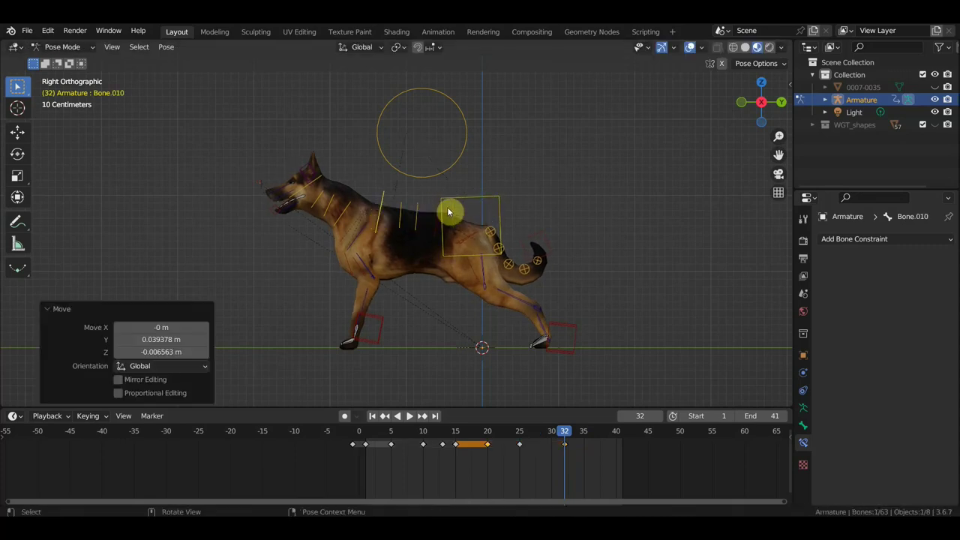
# Keyframe every bone of the rig at frame 32 (441 keys) and review frames 32–40.
pyautogui.press('a')
pyautogui.press('i')
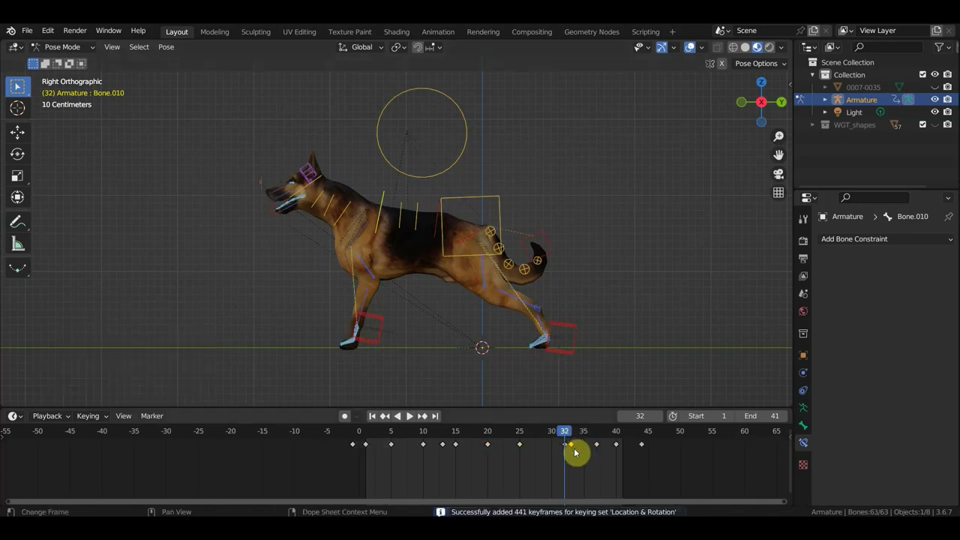
pyautogui.moveTo(564, 435)
pyautogui.mouseDown()
pyautogui.moveTo(650, 457)
pyautogui.moveTo(601, 453)
pyautogui.mouseUp()
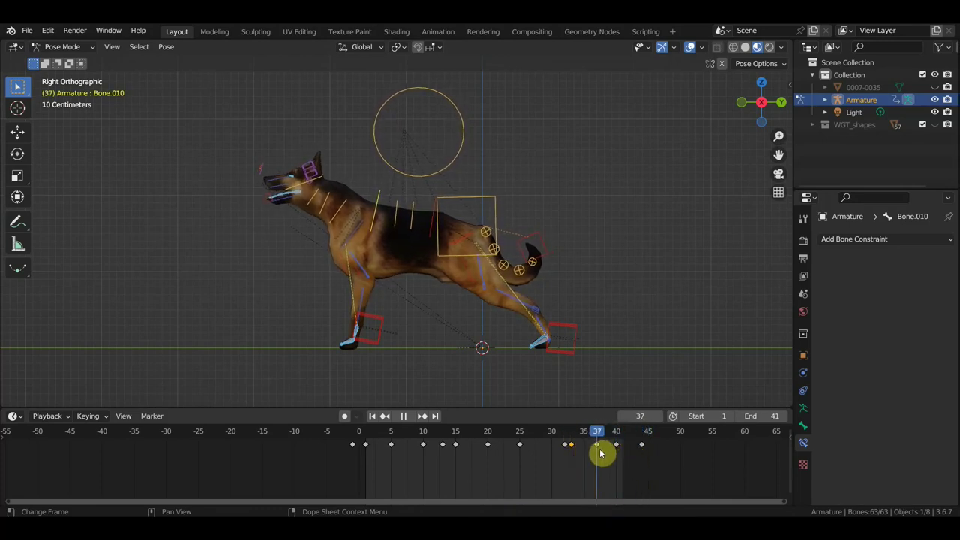
pyautogui.click(497, 218)
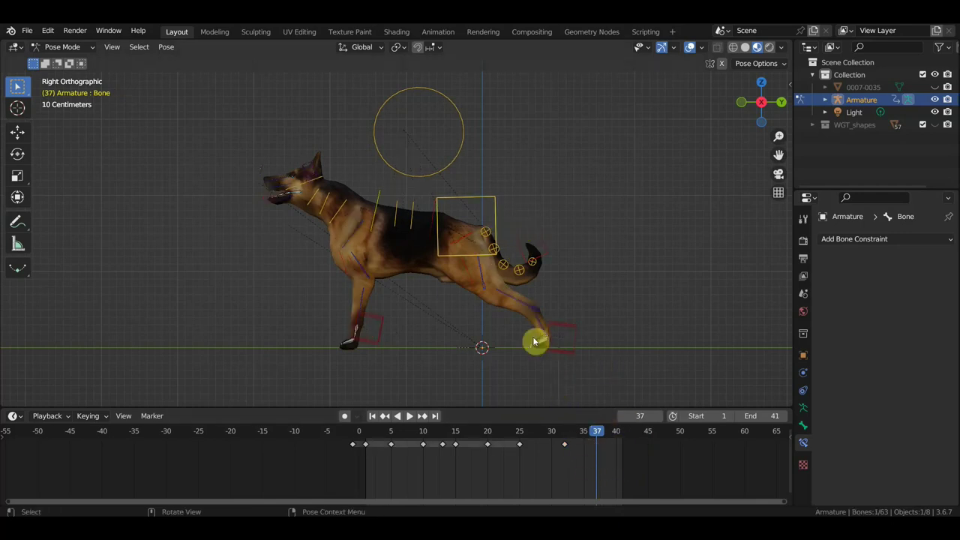
# Raise the hip bone 0.0263 m in Z and 0.0131 m in Y at frame 36, key it, and replay.
pyautogui.press('space')
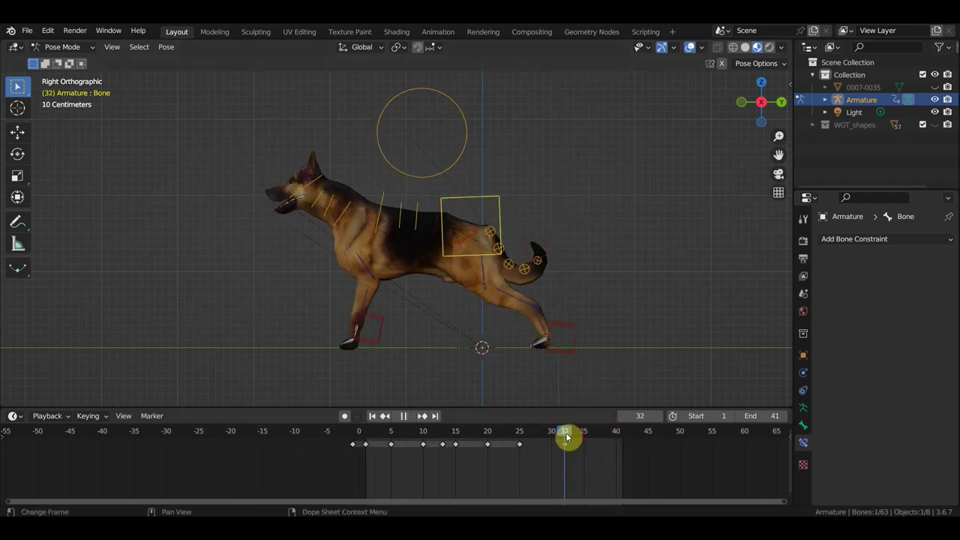
pyautogui.press('space')
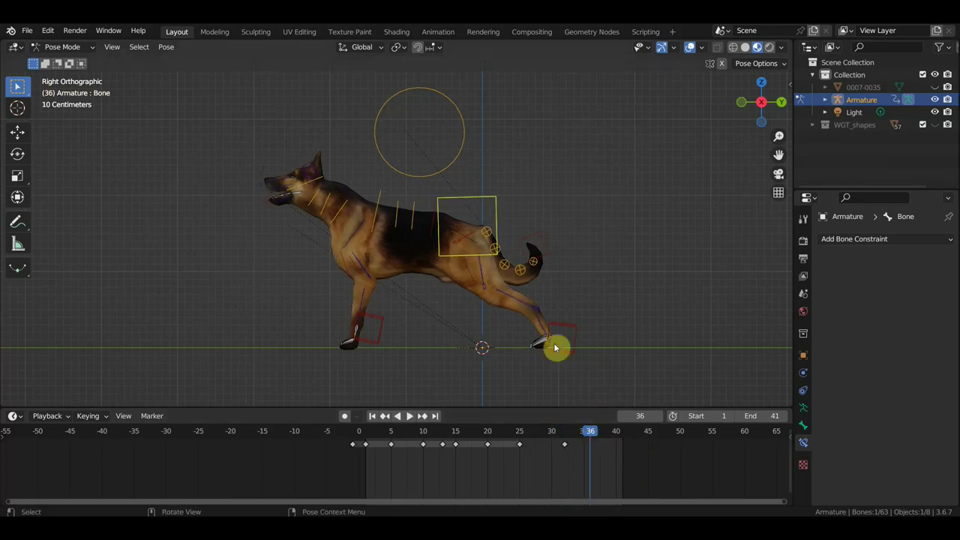
pyautogui.press('g')
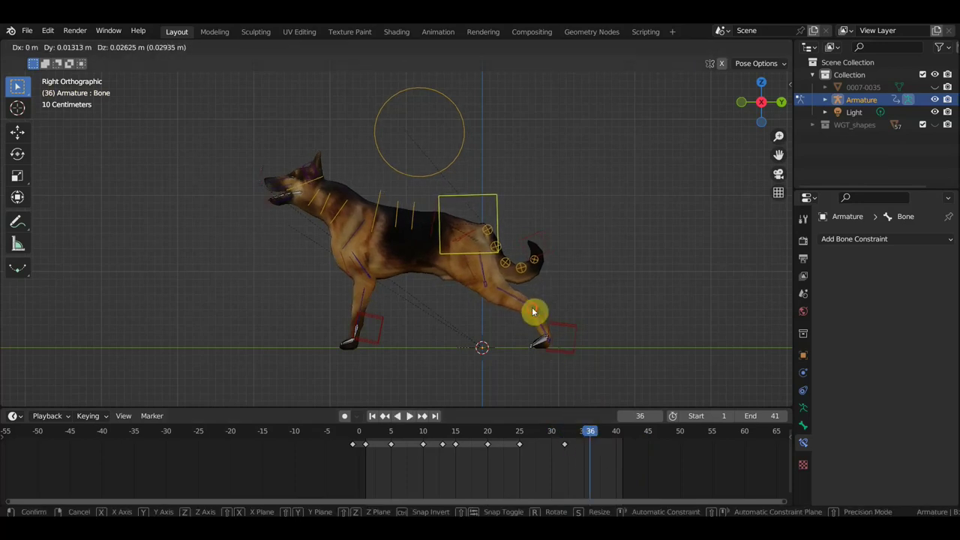
pyautogui.click(533, 312)
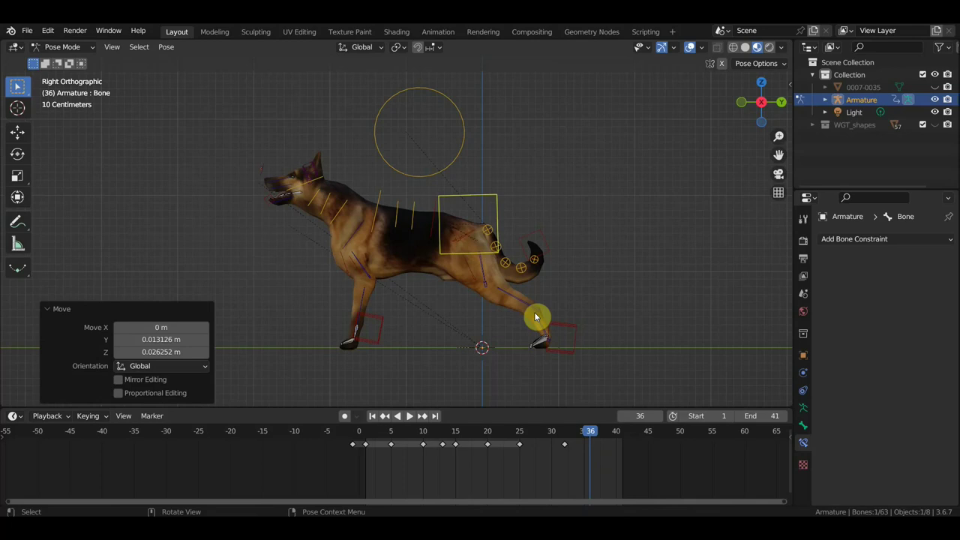
pyautogui.press('i')
pyautogui.moveTo(602, 434)
pyautogui.mouseDown()
pyautogui.moveTo(616, 441)
pyautogui.moveTo(579, 442)
pyautogui.mouseUp()
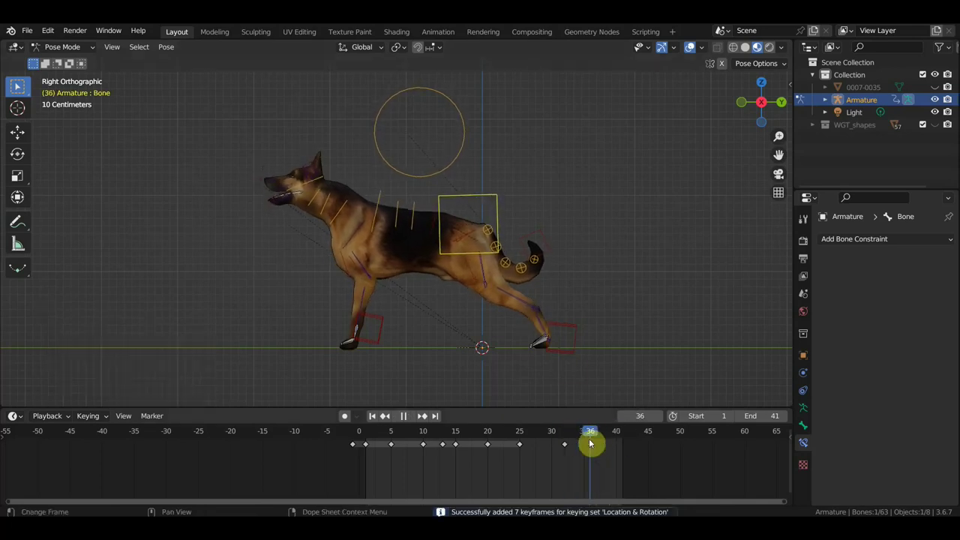
pyautogui.moveTo(580, 443)
pyautogui.mouseDown()
pyautogui.moveTo(564, 441)
pyautogui.moveTo(598, 444)
pyautogui.moveTo(562, 443)
pyautogui.mouseUp()
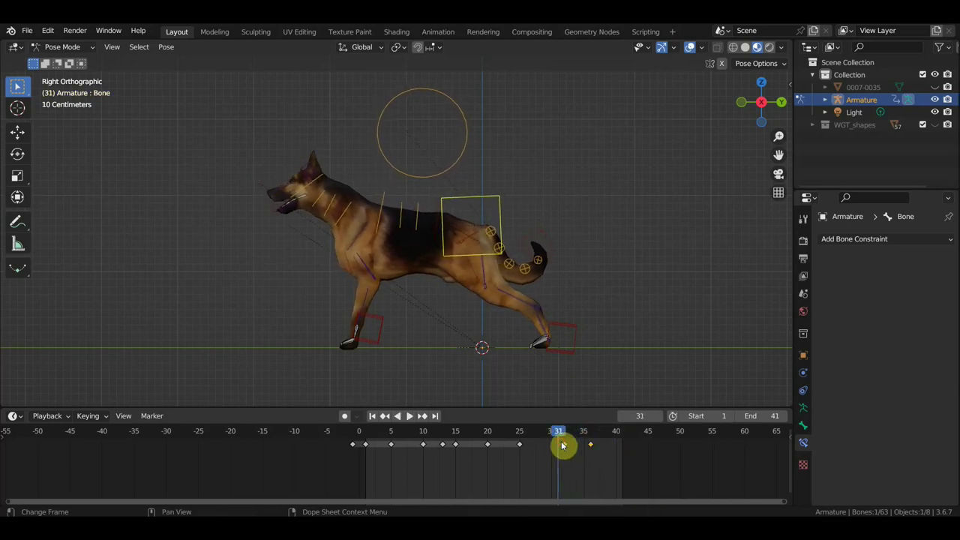
pyautogui.press('space')
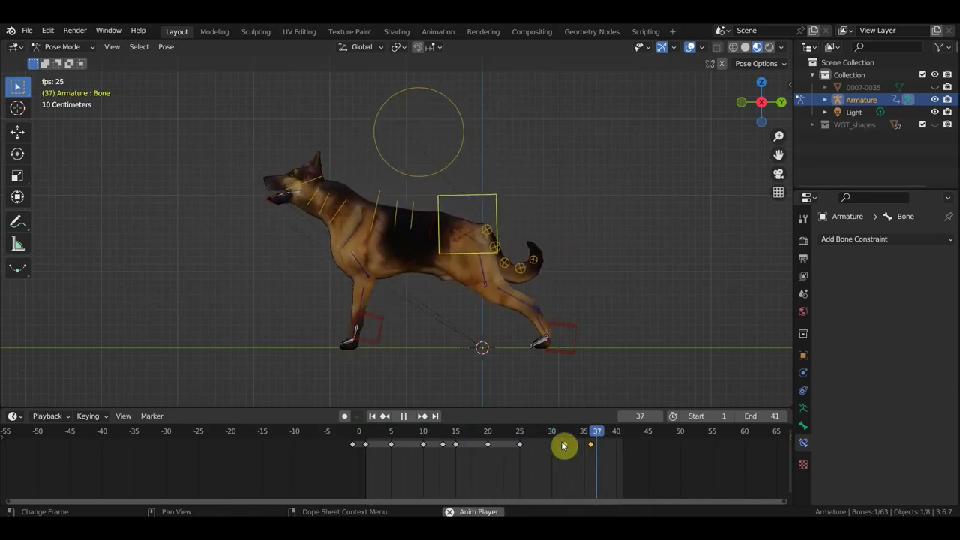
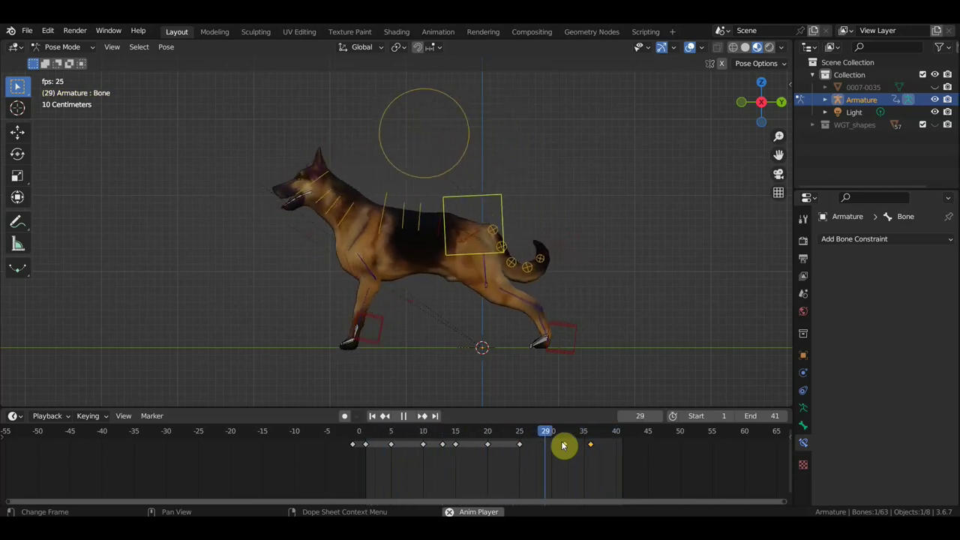
# Select the head and neck bones and shift their keyframe near frame 32 later in time.
pyautogui.press('space')
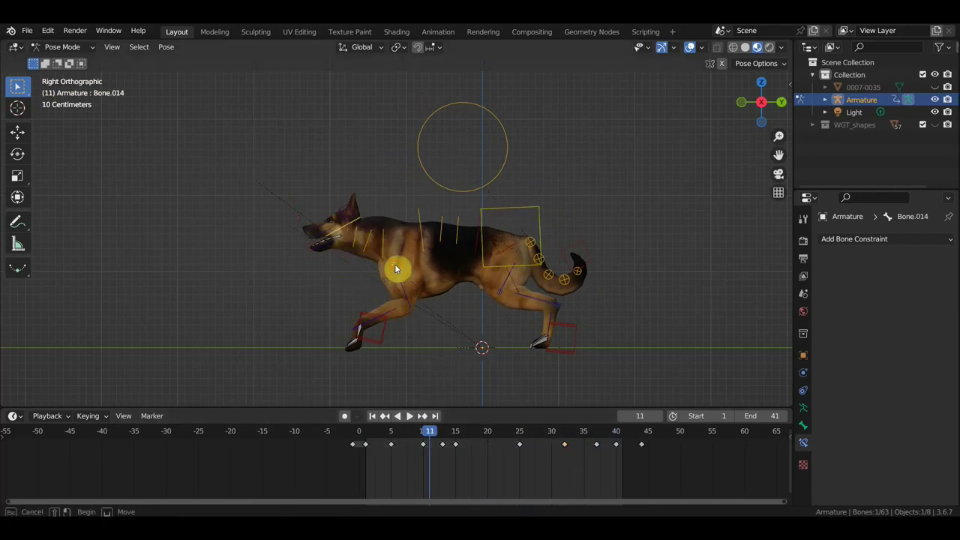
pyautogui.moveTo(396, 267); pyautogui.dragTo(319, 208)
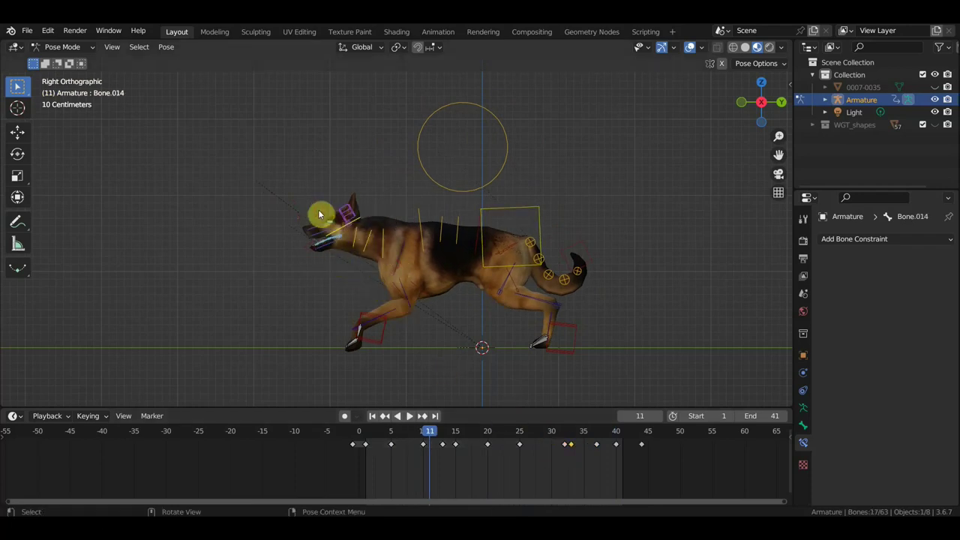
pyautogui.click(570, 439)
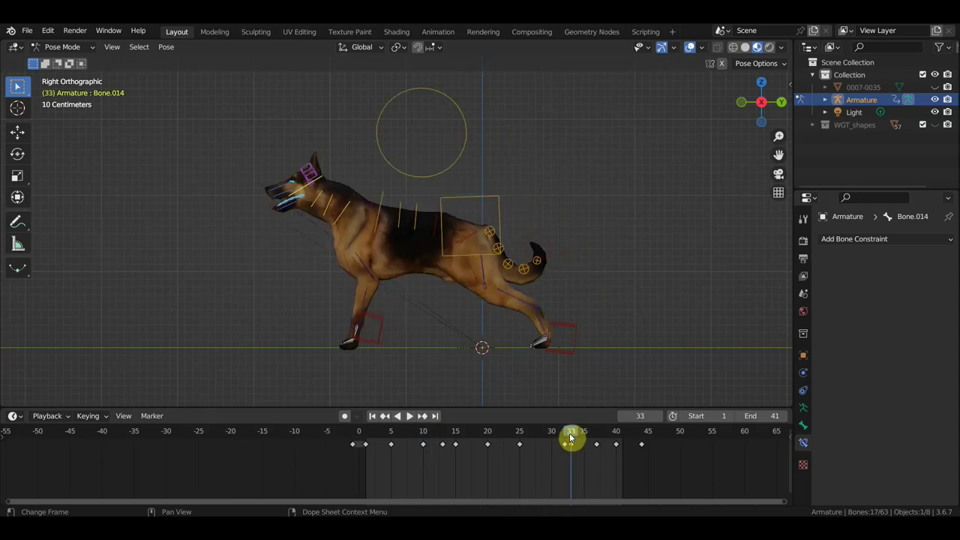
pyautogui.hotkey('shift', 'ctrl', 'space')
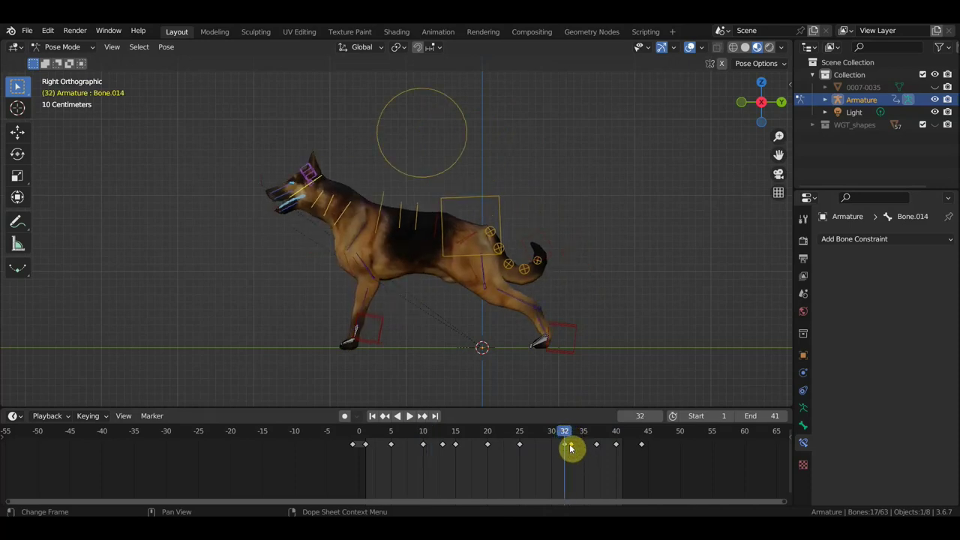
pyautogui.moveTo(564, 448)
pyautogui.mouseDown()
pyautogui.moveTo(569, 437)
pyautogui.moveTo(641, 463)
pyautogui.mouseUp()
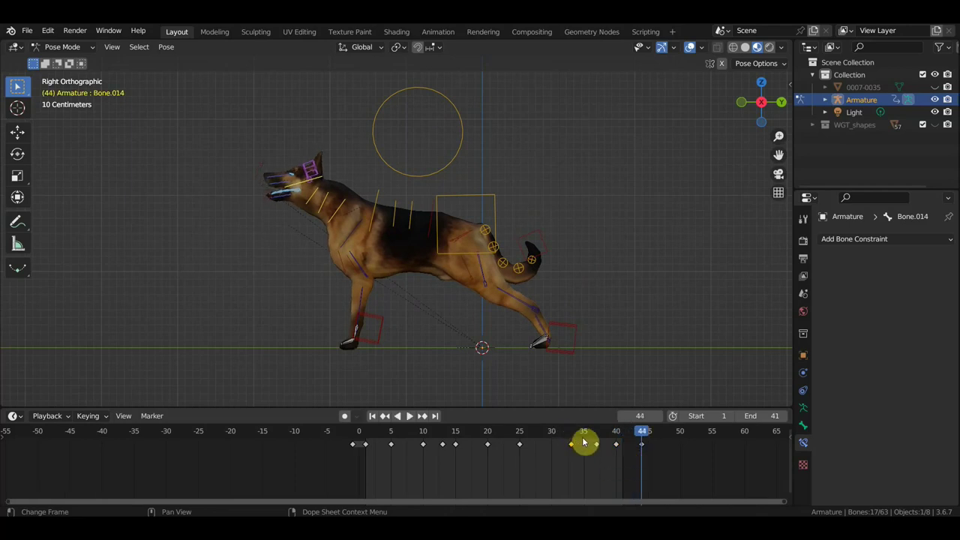
# Preview the poses from frame 44 back to 29, then replay the cycle from frame 1.
pyautogui.moveTo(637, 437); pyautogui.dragTo(368, 442)
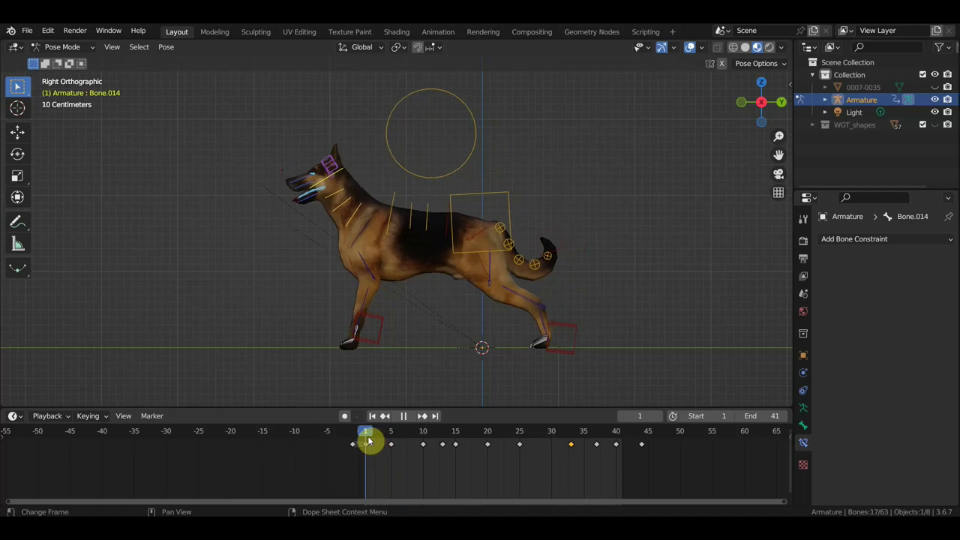
pyautogui.press('space')
pyautogui.press('space')
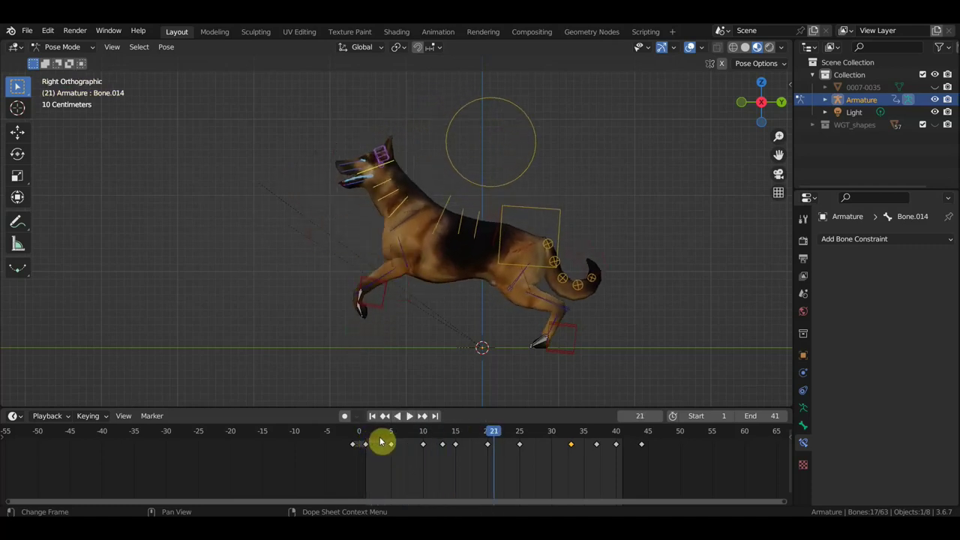
pyautogui.moveTo(372, 438); pyautogui.dragTo(365, 438)
pyautogui.scroll(2, 337, 277)
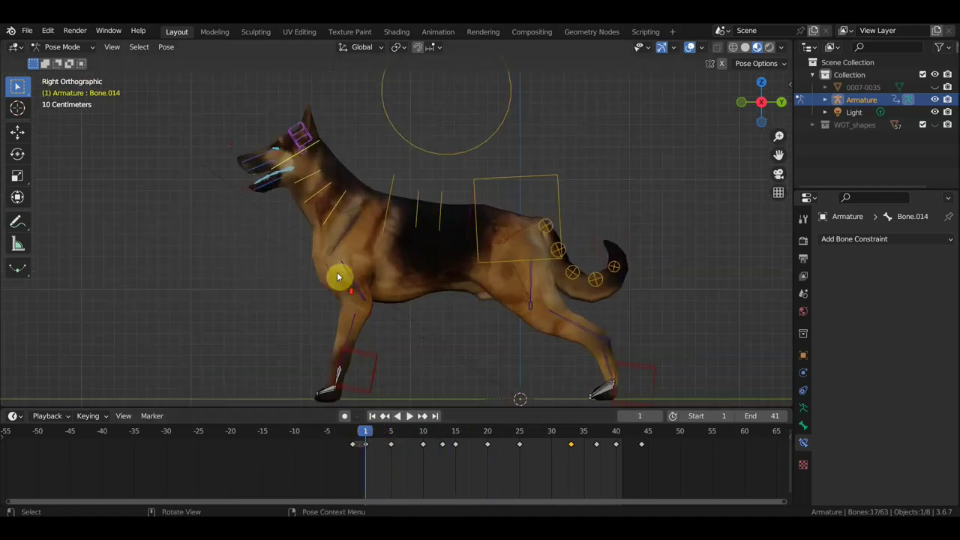
pyautogui.keyDown('shift'); pyautogui.moveTo(347, 228); pyautogui.dragTo(440, 263, button='middle'); pyautogui.keyUp('shift')
# Key Bone.017 rotated 19.5° at frame 1 and delete its old keys from frames 5 to 35.
pyautogui.click(368, 220)
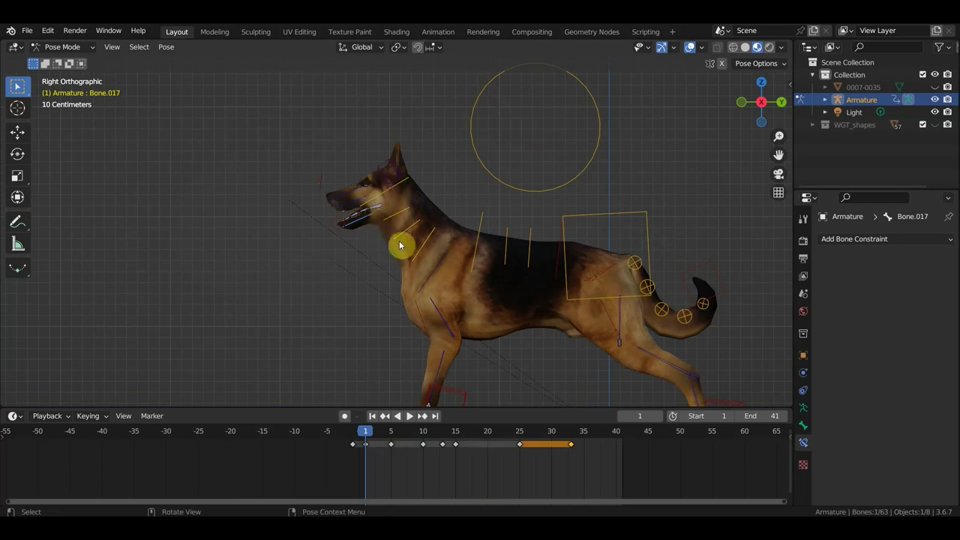
pyautogui.press('r')
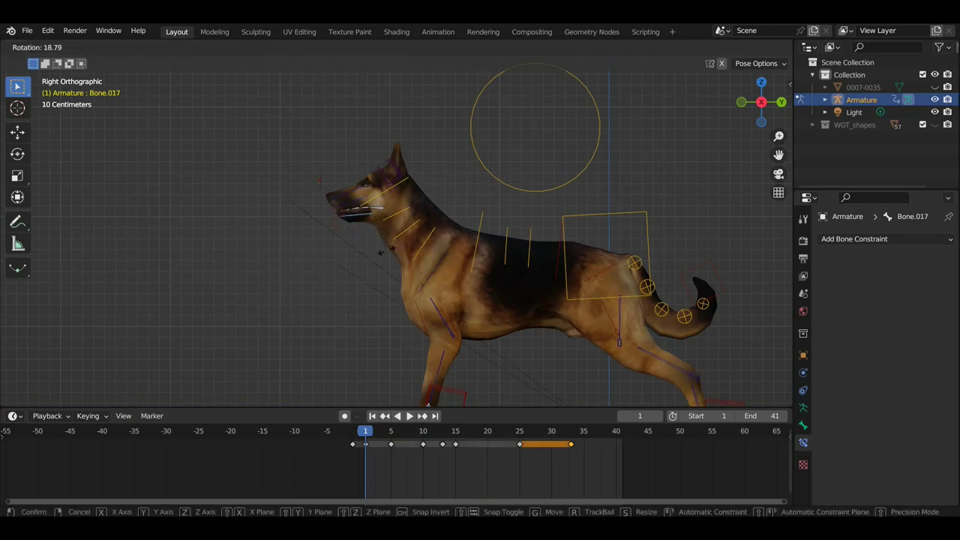
pyautogui.click(386, 254)
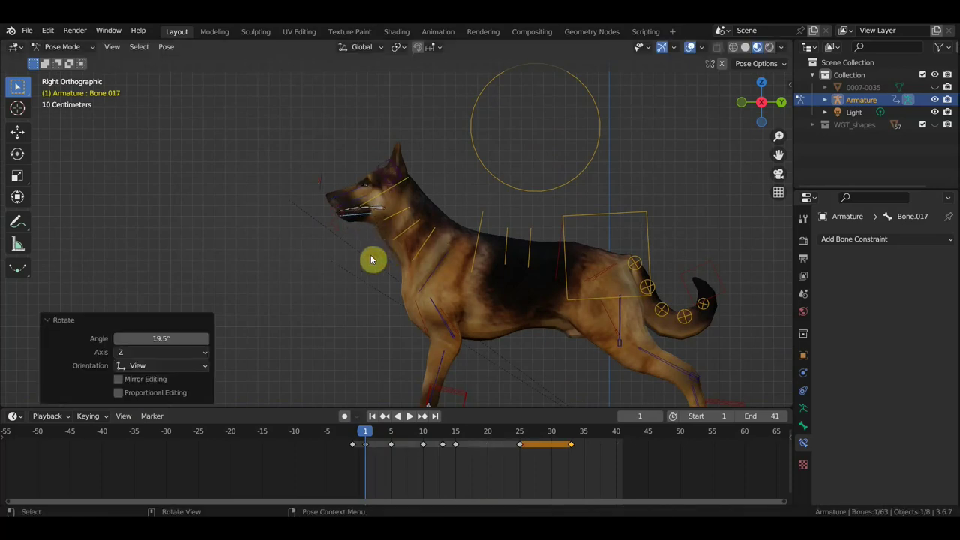
pyautogui.press('i')
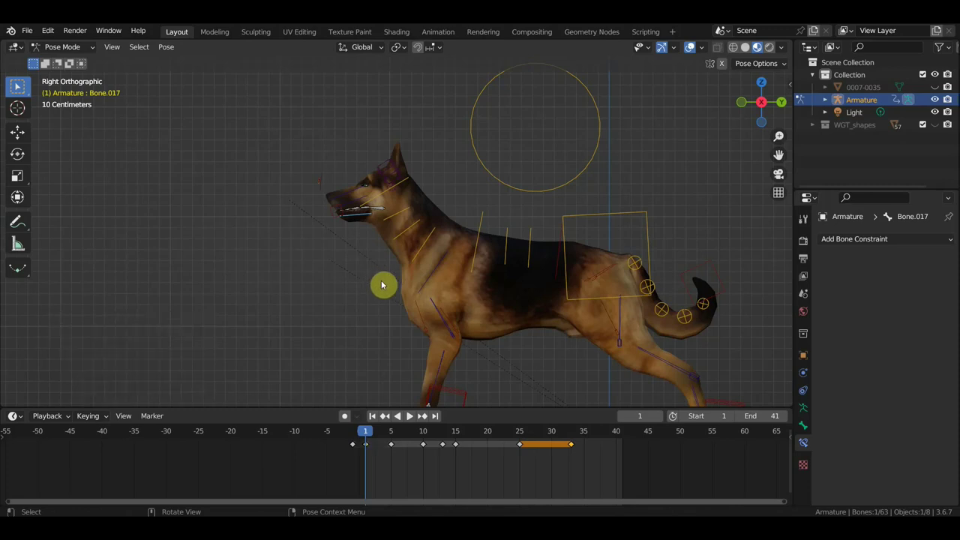
pyautogui.moveTo(582, 469); pyautogui.dragTo(387, 443)
pyautogui.press('Delete')
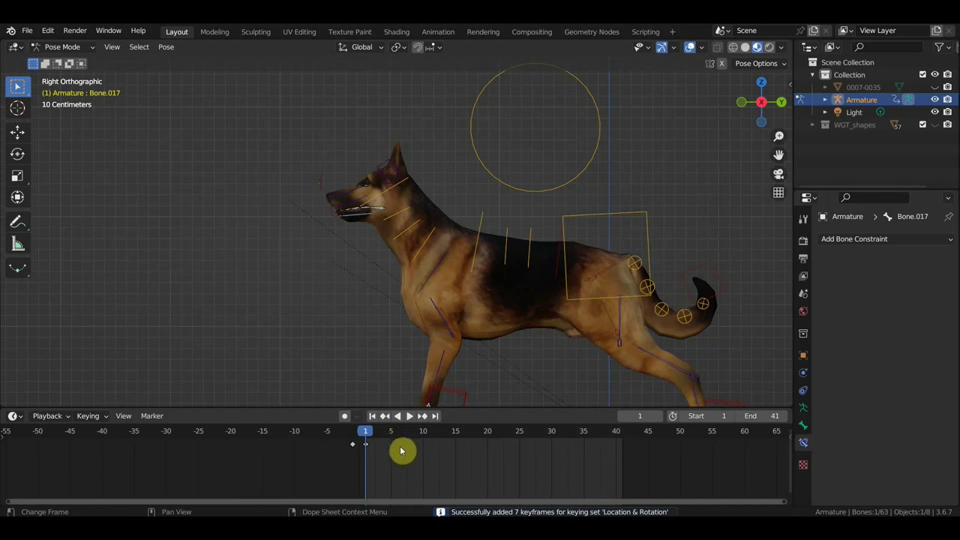
# Key a -25° head rotation at frame 5.
pyautogui.press('space')
pyautogui.moveTo(385, 436); pyautogui.dragTo(392, 440)
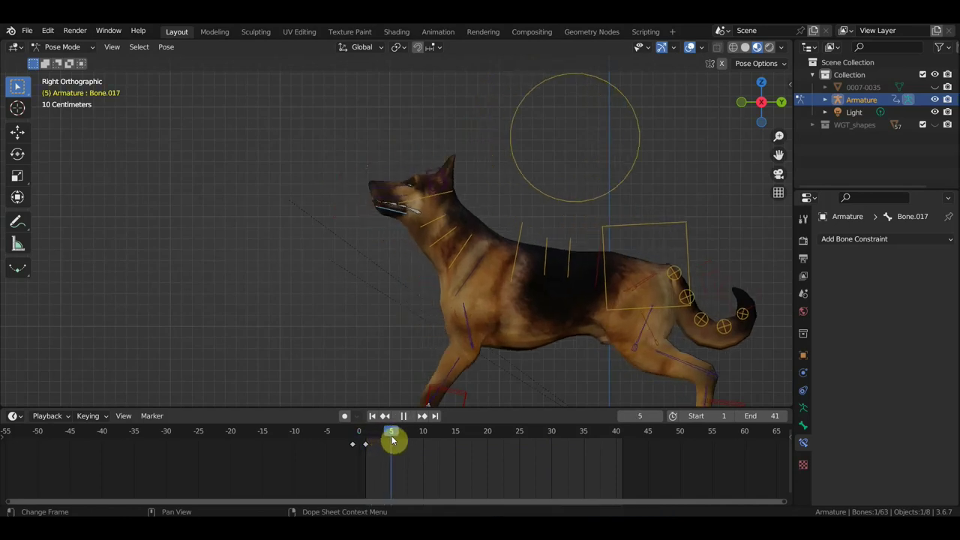
pyautogui.press('space')
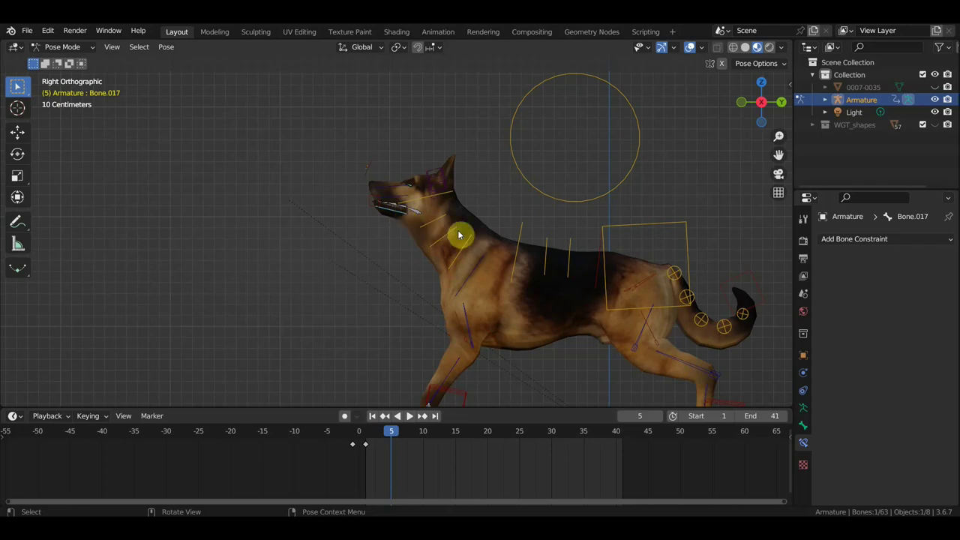
pyautogui.press('r')
pyautogui.click(481, 199)
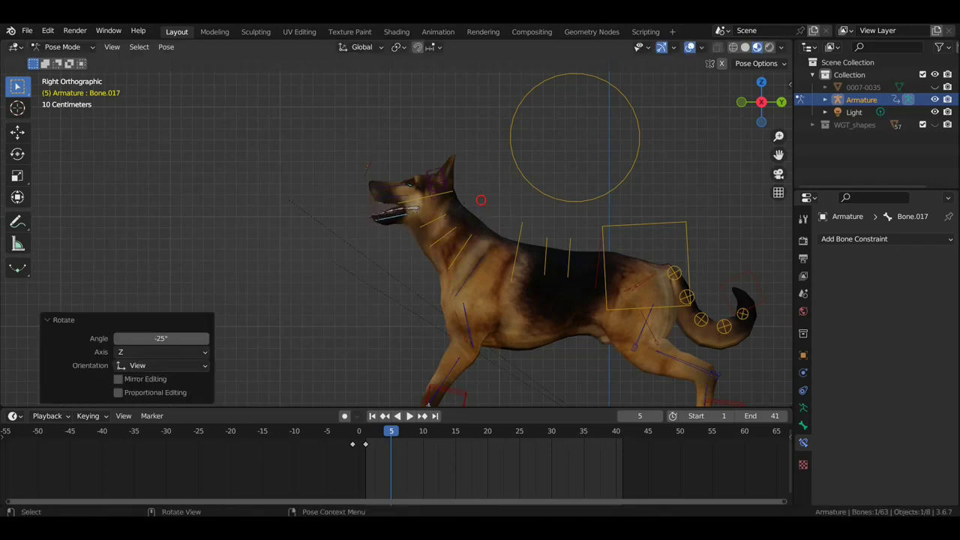
pyautogui.press('i')
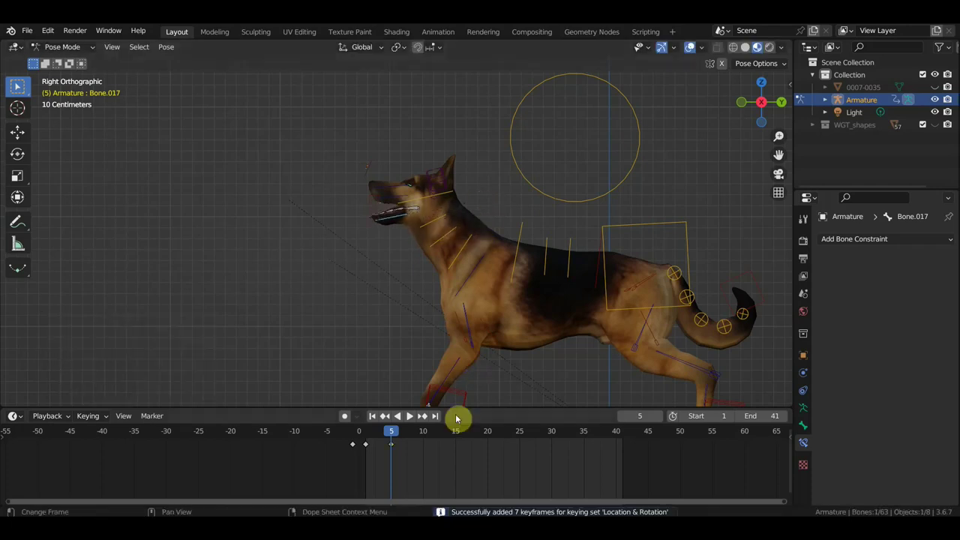
# Key a 23.5° head rotation at frame 9.
pyautogui.click(405, 438)
pyautogui.press('space')
pyautogui.moveTo(407, 438); pyautogui.dragTo(420, 440)
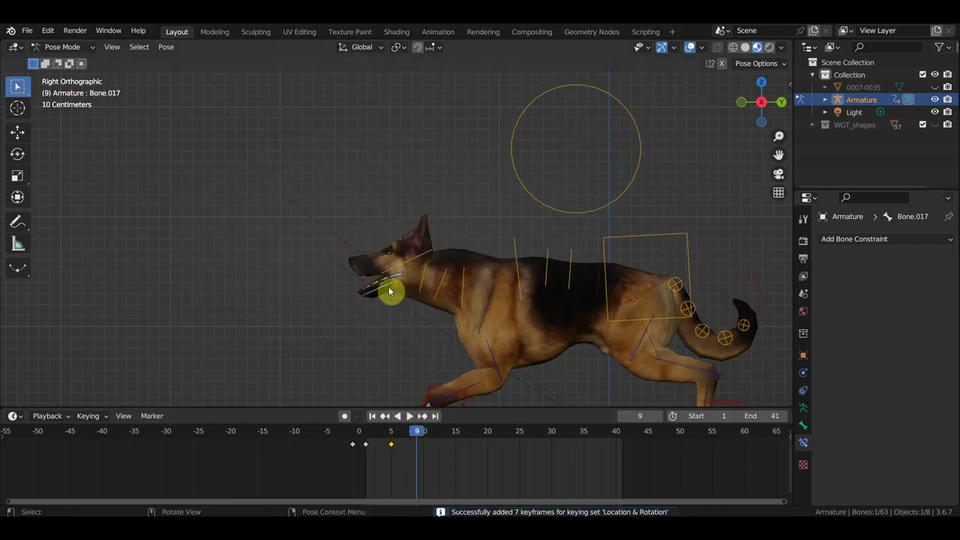
pyautogui.press('r')
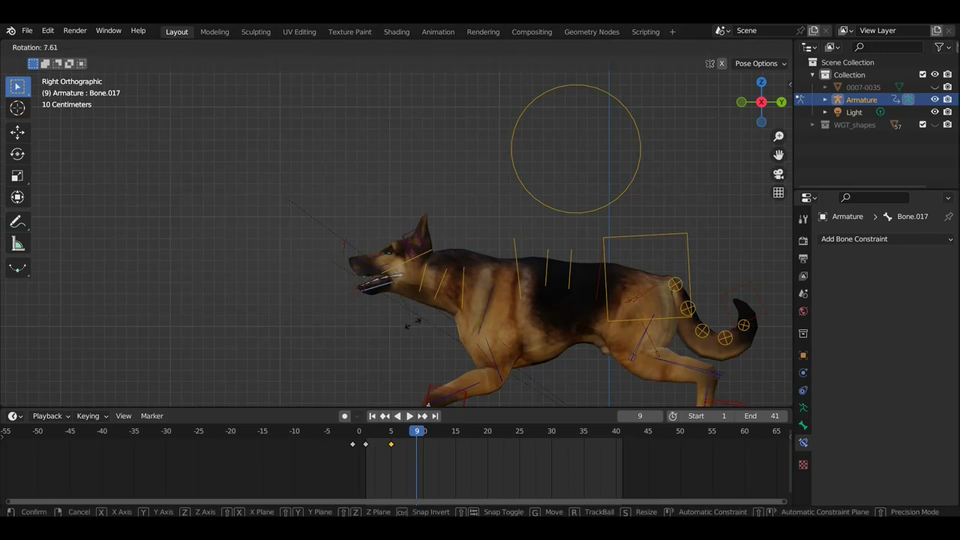
pyautogui.click(403, 327)
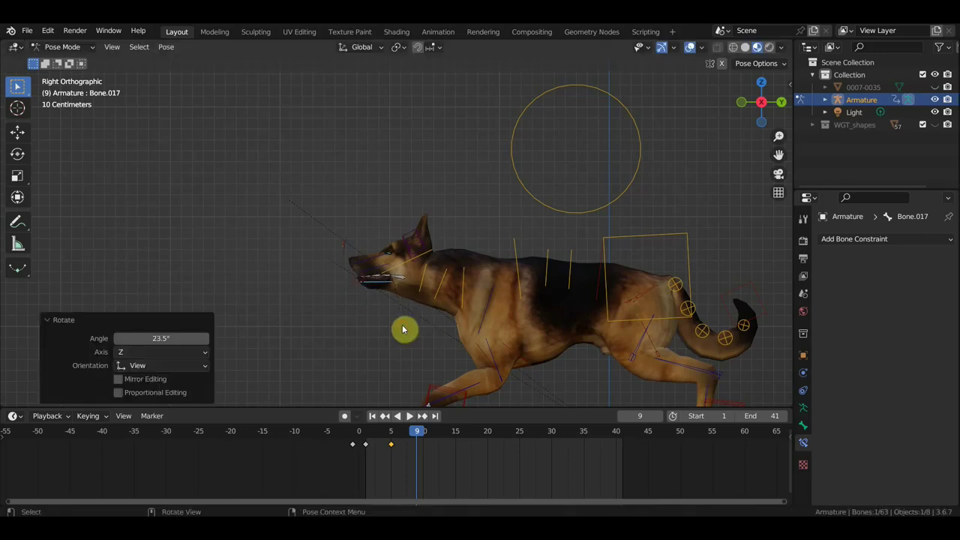
pyautogui.press('i')
# Key a -20.7° head rotation at frame 14, then move that key to frame 15.
pyautogui.moveTo(414, 433)
pyautogui.mouseDown()
pyautogui.moveTo(386, 433)
pyautogui.moveTo(450, 451)
pyautogui.mouseUp()
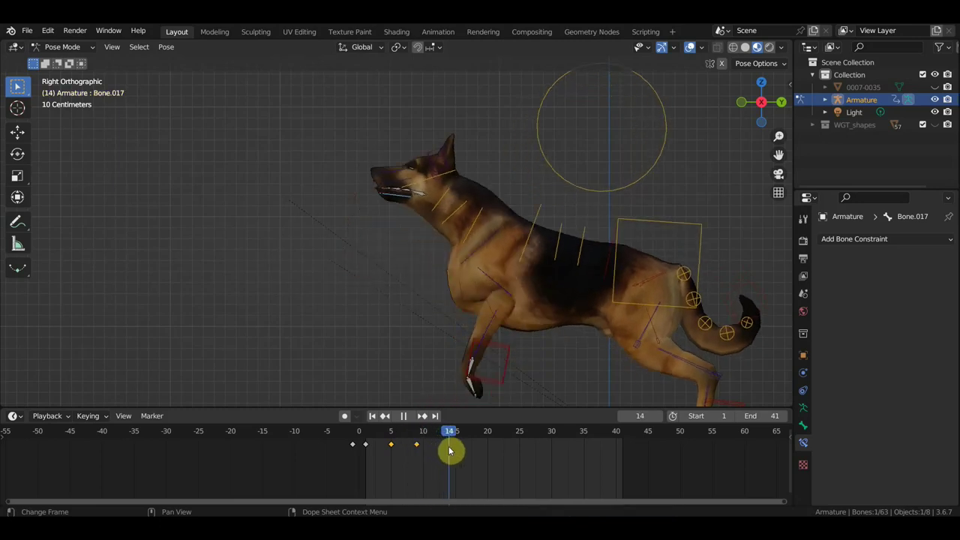
pyautogui.press('r')
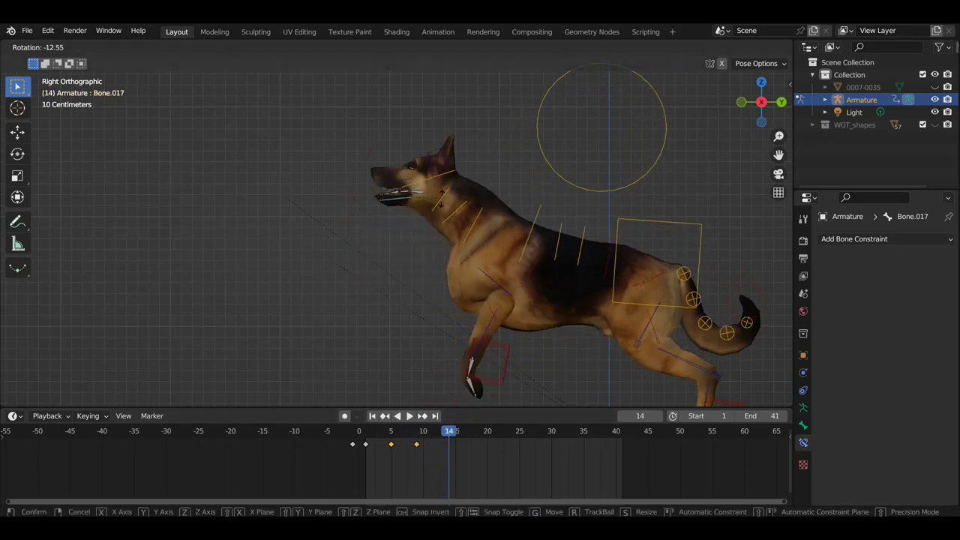
pyautogui.click(441, 198)
pyautogui.press('i')
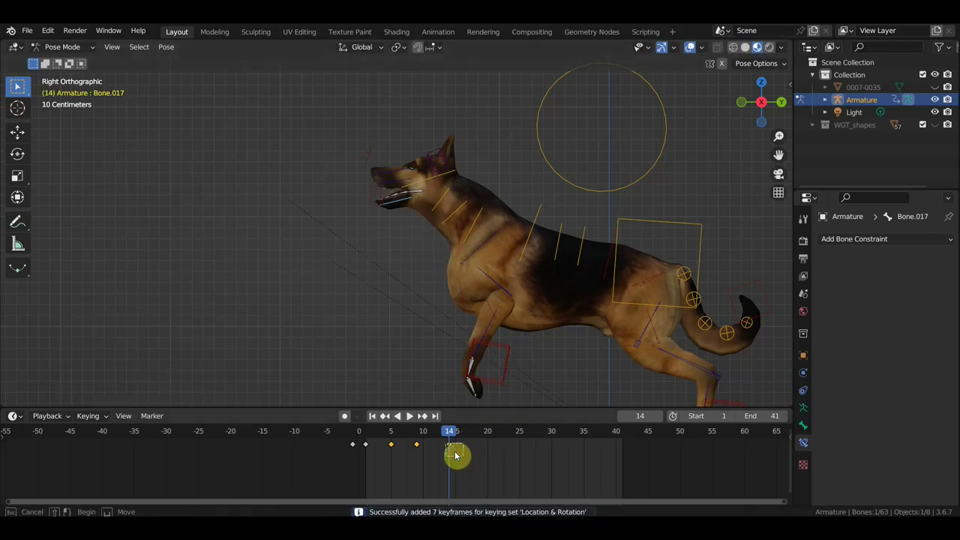
pyautogui.moveTo(443, 442); pyautogui.dragTo(484, 443)
# Key a 23.4° head rotation at frame 19 and move that key to frame 20.
pyautogui.press('r')
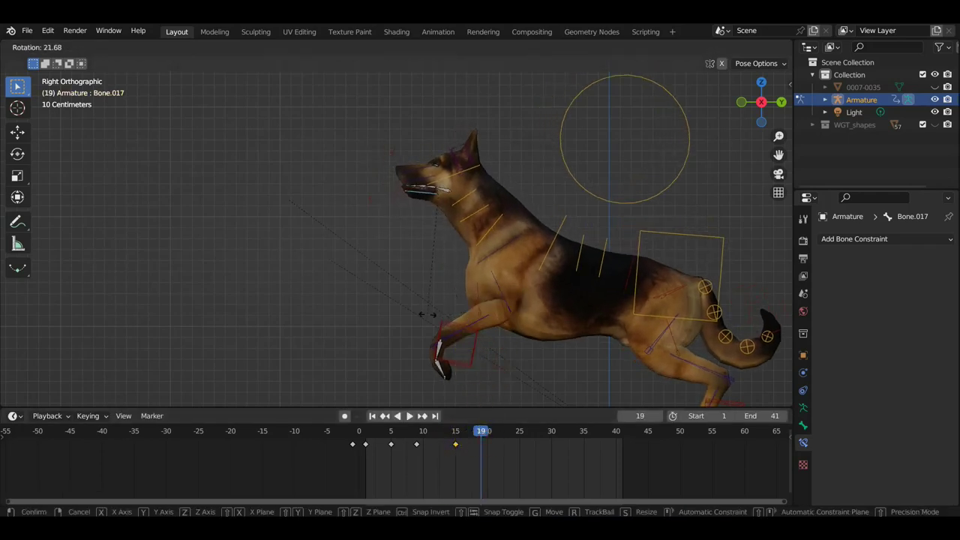
pyautogui.click(424, 317)
pyautogui.press('i')
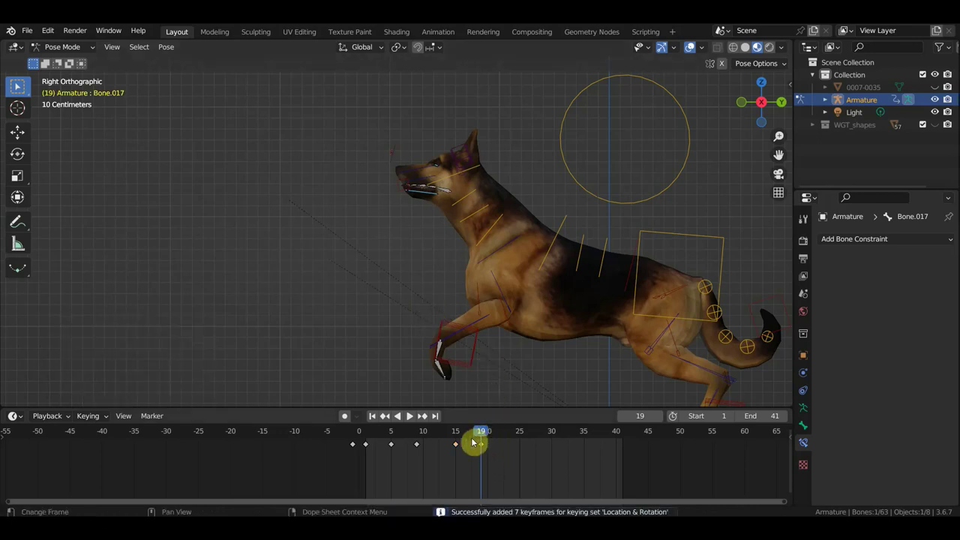
pyautogui.moveTo(478, 443); pyautogui.dragTo(484, 447)
pyautogui.press('space')
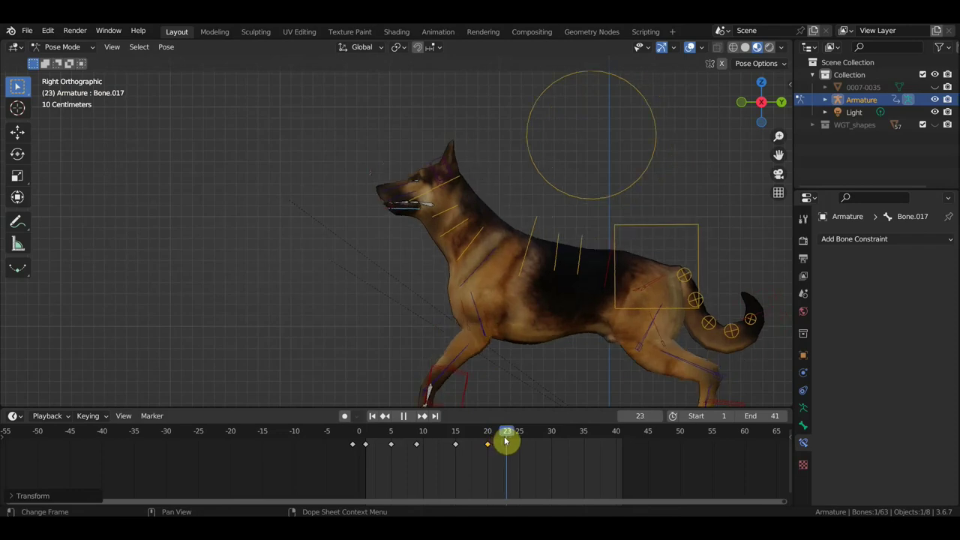
pyautogui.press('space')
# Key a -19.6° head rotation at frame 23 and another head pose at frame 25.
pyautogui.press('r')
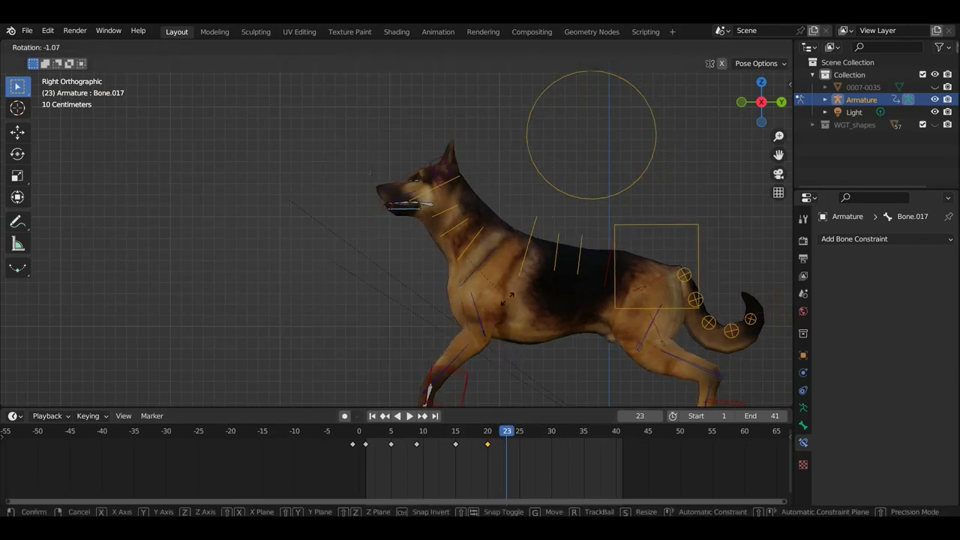
pyautogui.click(493, 251)
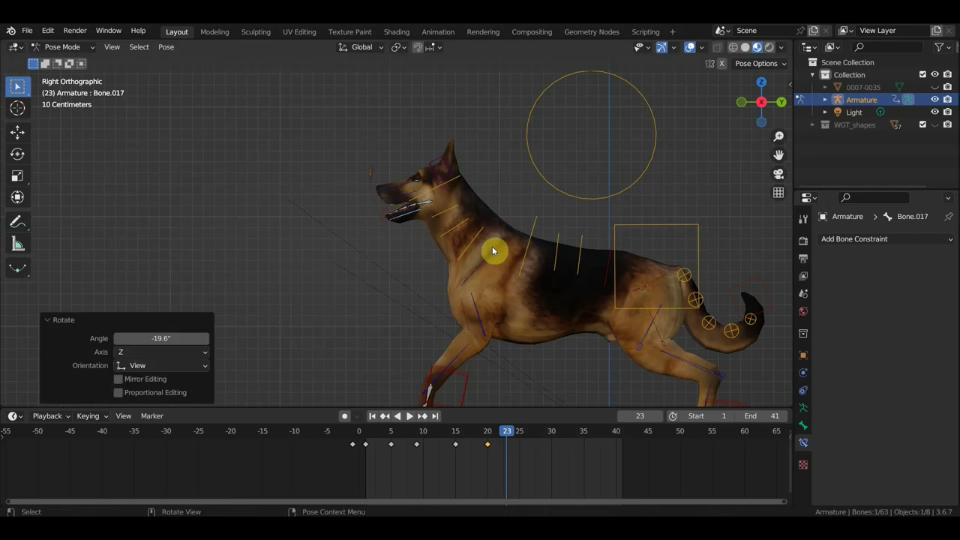
pyautogui.press('i')
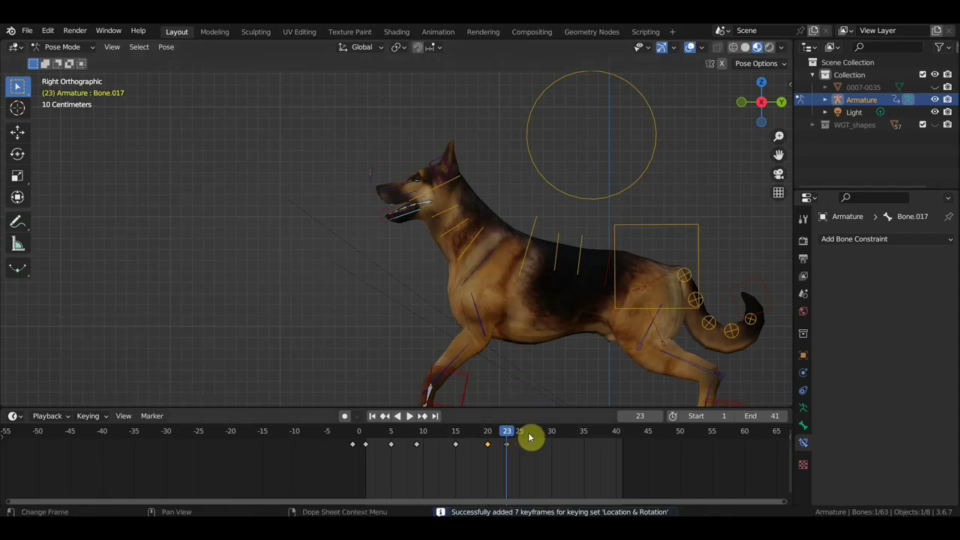
pyautogui.click(520, 438)
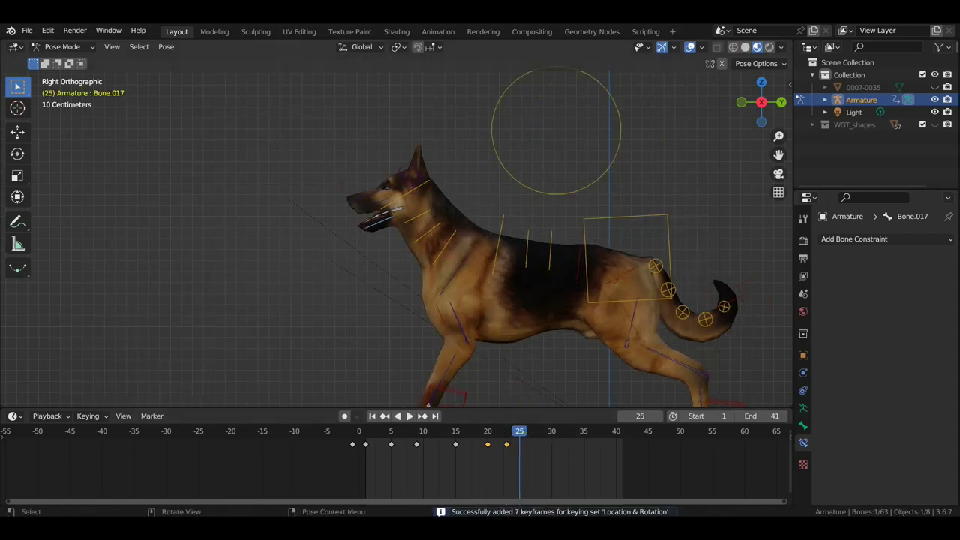
pyautogui.press('r')
pyautogui.click(471, 350)
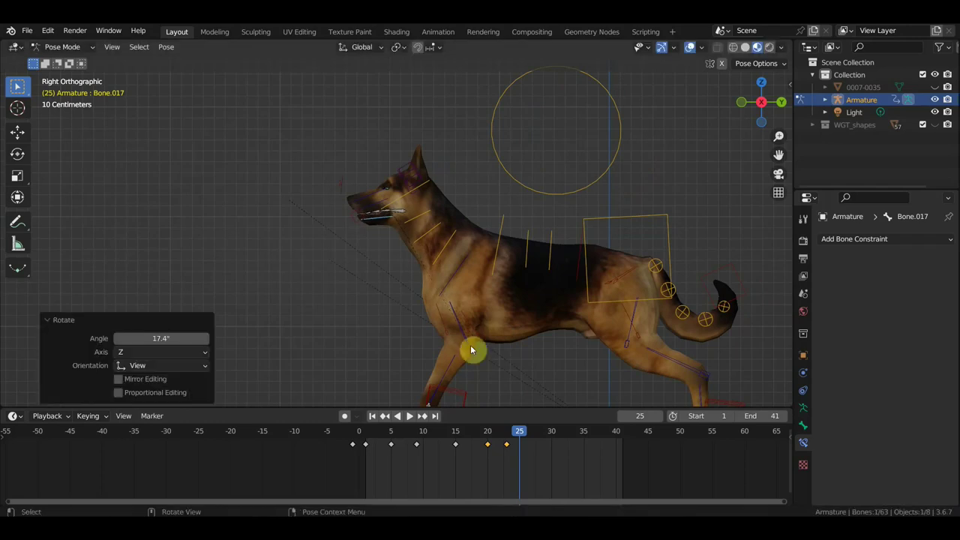
pyautogui.press('i')
pyautogui.moveTo(519, 429)
pyautogui.mouseDown()
pyautogui.moveTo(411, 428)
pyautogui.moveTo(517, 429)
pyautogui.moveTo(551, 448)
pyautogui.moveTo(519, 433)
pyautogui.mouseUp()
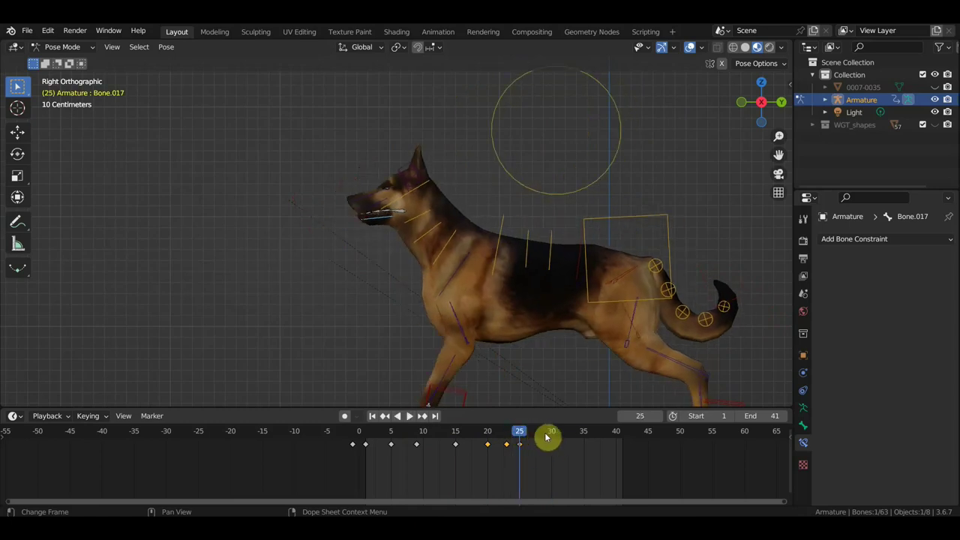
# Key a new head pose at frame 30.
pyautogui.click(550, 437)
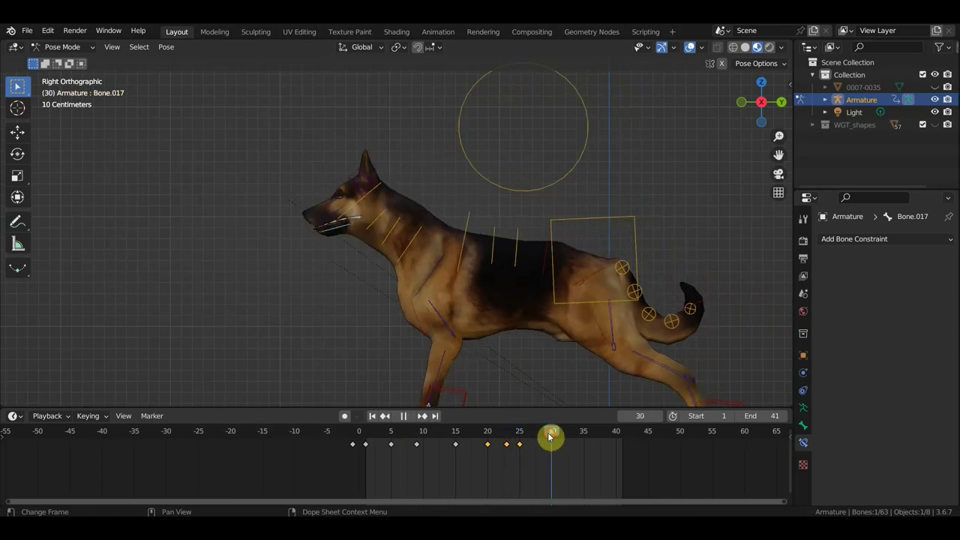
pyautogui.press('g')
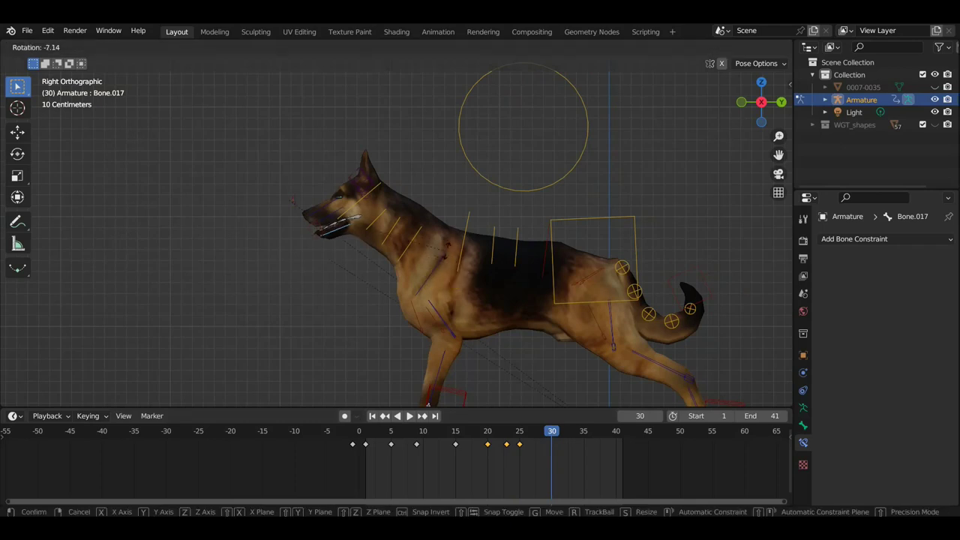
pyautogui.click(438, 237)
pyautogui.press('i')
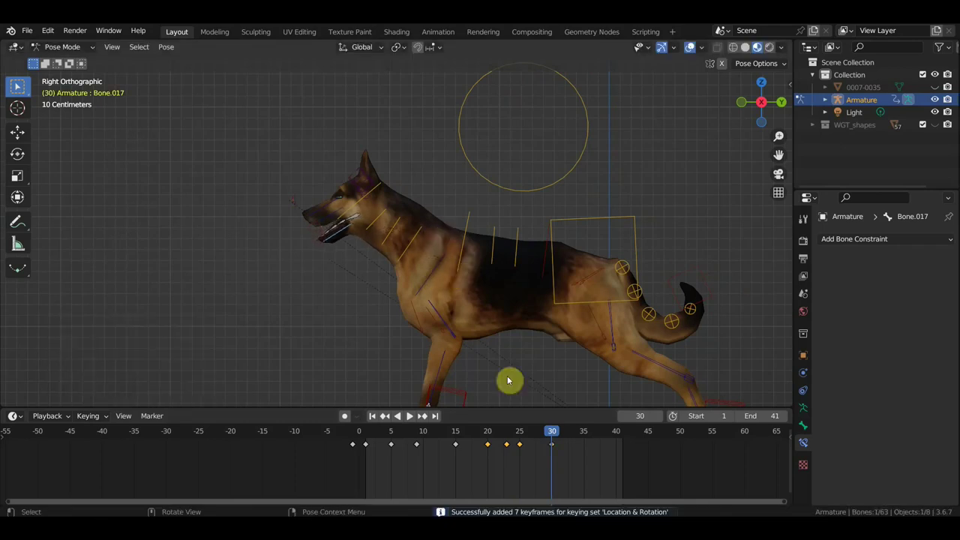
# Key a new head rotation at frame 34.
pyautogui.press('space')
pyautogui.moveTo(570, 439); pyautogui.dragTo(577, 443)
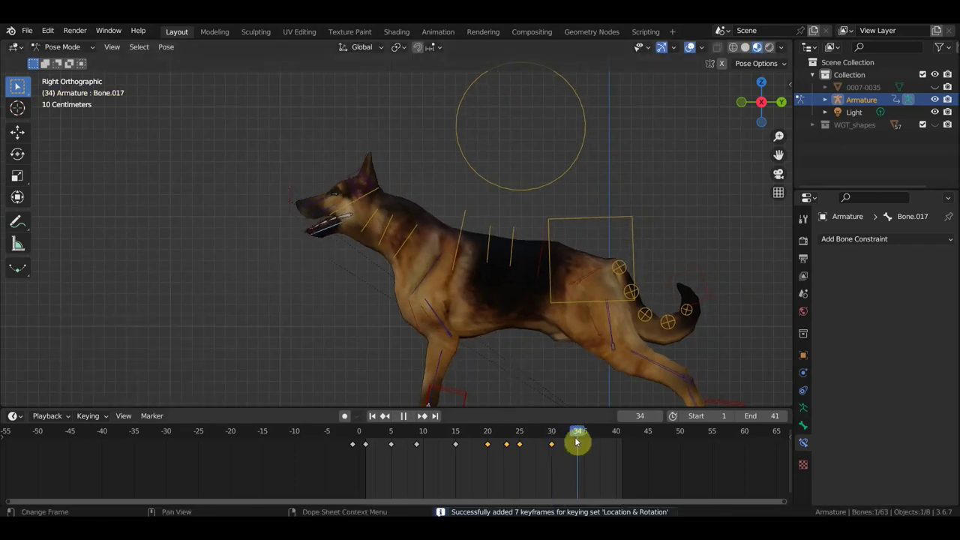
pyautogui.press('space')
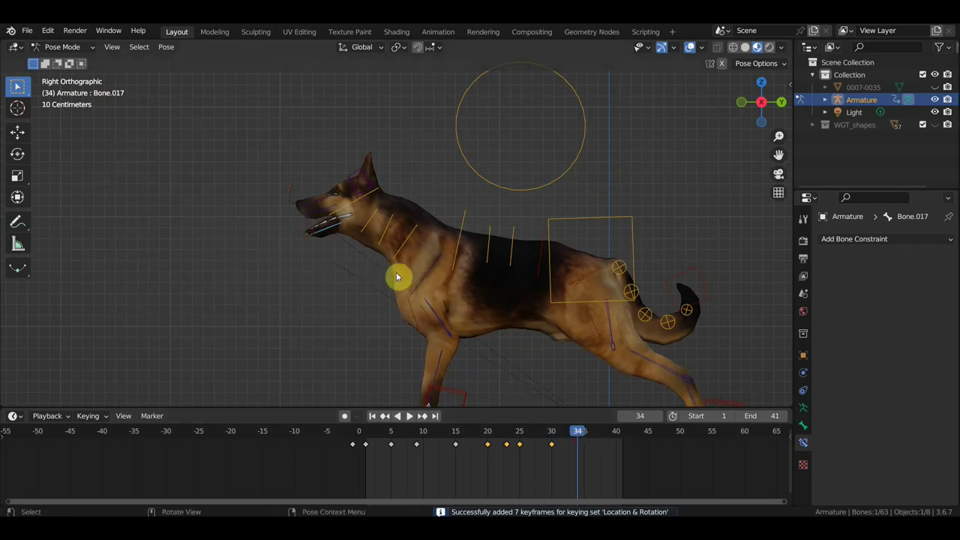
pyautogui.press('r')
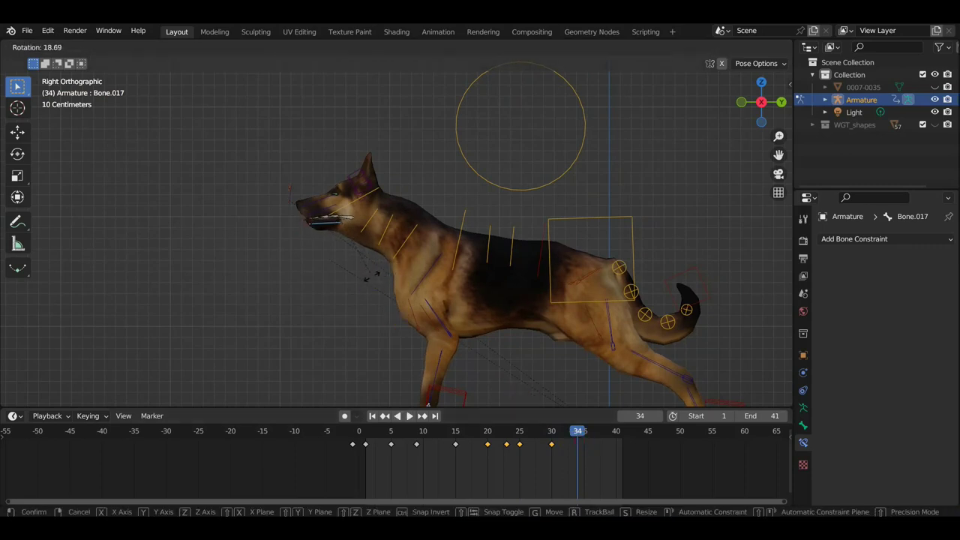
pyautogui.click(371, 275)
pyautogui.press('i')
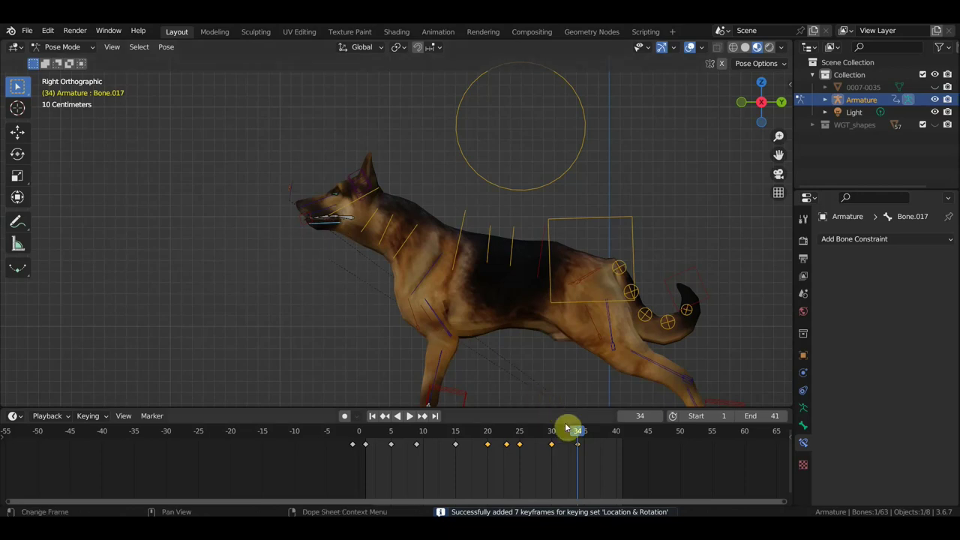
# Key a -15.1° head rotation at frame 38.
pyautogui.press('space')
pyautogui.moveTo(582, 435); pyautogui.dragTo(604, 447)
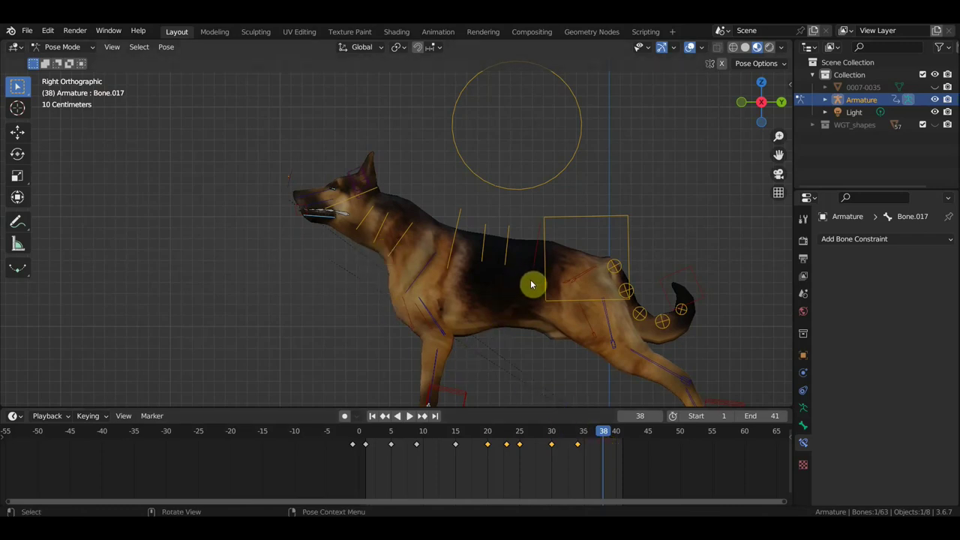
pyautogui.press('r')
pyautogui.click(508, 225)
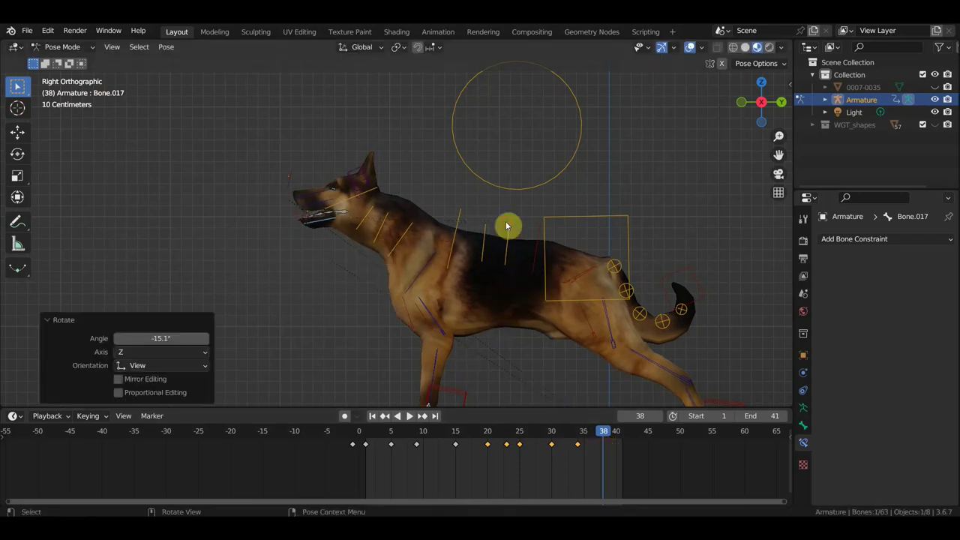
pyautogui.press('i')
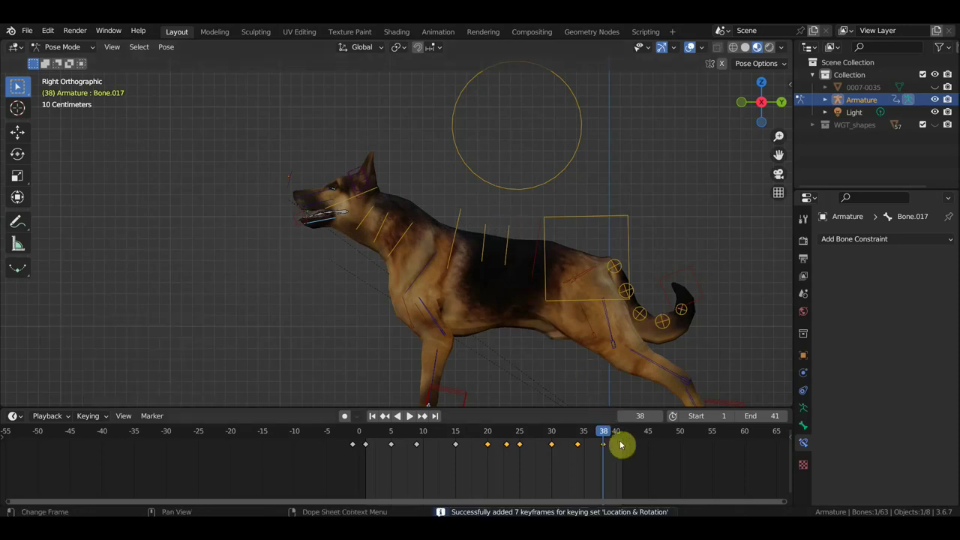
# Key a 13.7° head rotation at frame 41 and play back the head swing.
pyautogui.press('space')
pyautogui.moveTo(625, 436)
pyautogui.mouseDown()
pyautogui.moveTo(606, 441)
pyautogui.moveTo(626, 448)
pyautogui.mouseUp()
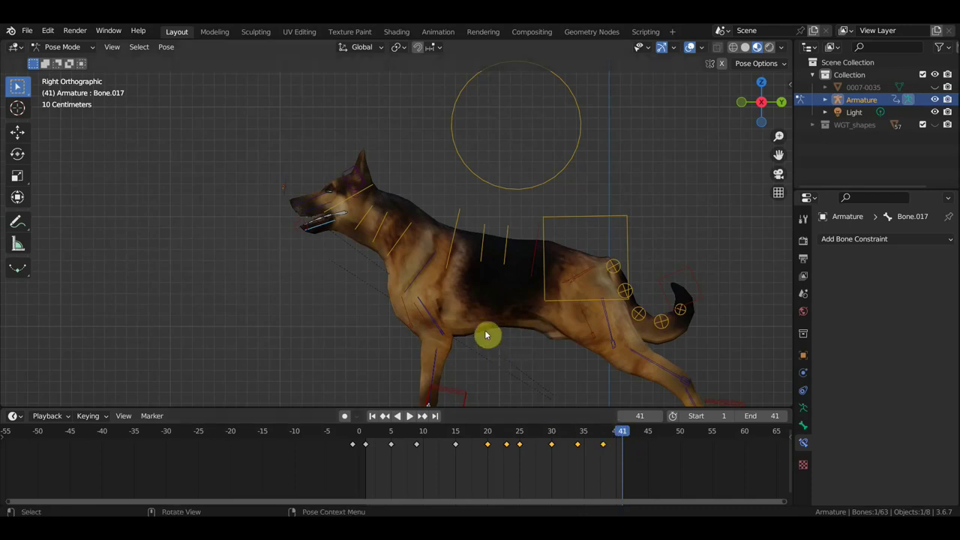
pyautogui.press('r')
pyautogui.click(444, 342)
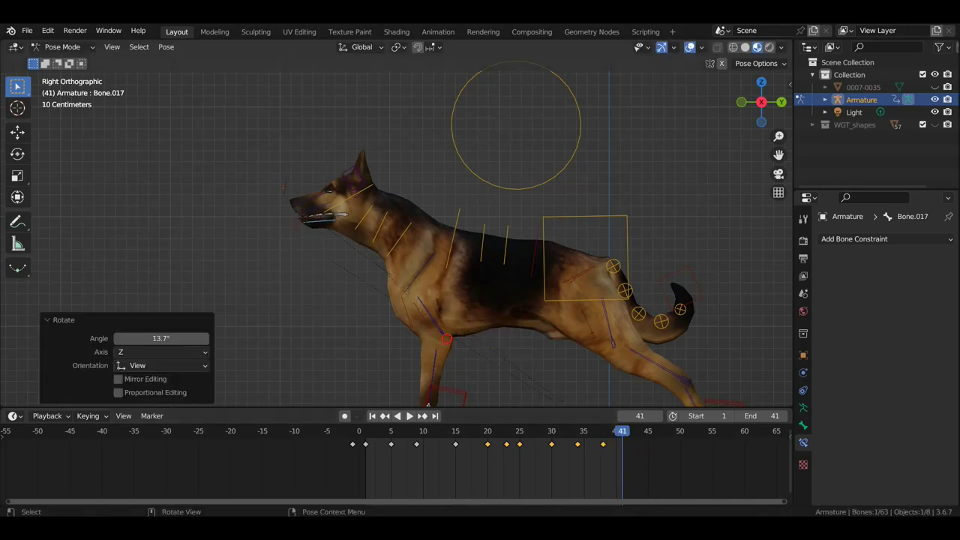
pyautogui.press('i')
pyautogui.press('space')
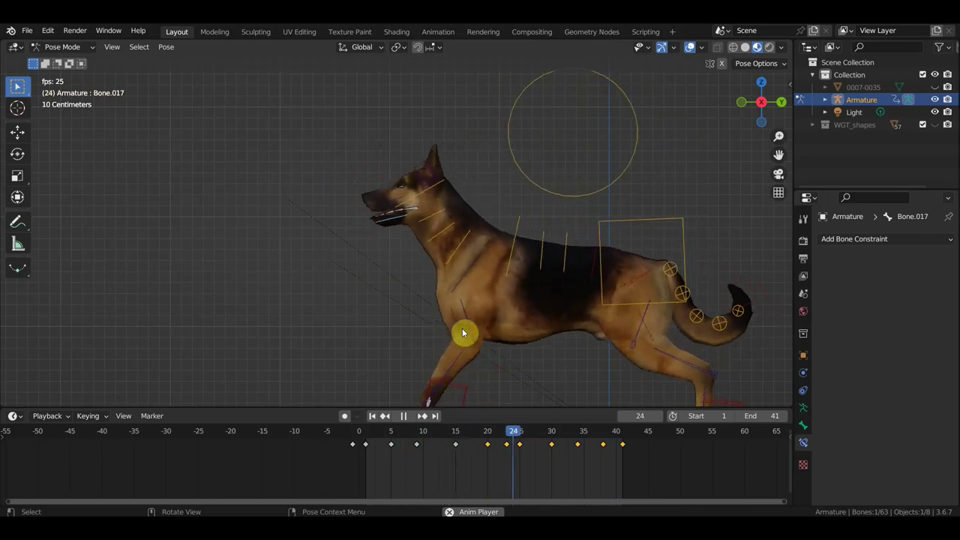
# Rotate the head bone 17.6° at frame 15, then scrub back toward frame 12.
pyautogui.press('space')
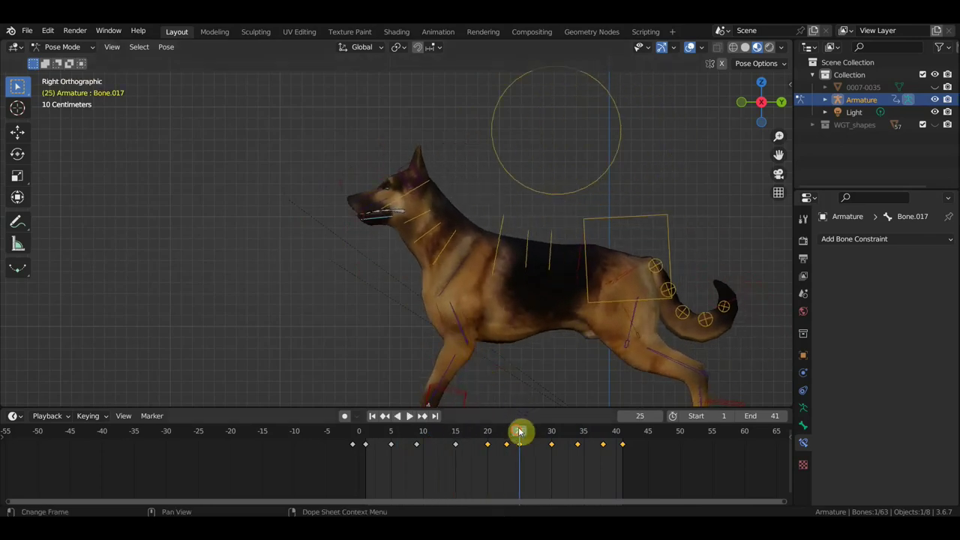
pyautogui.moveTo(518, 431)
pyautogui.mouseDown()
pyautogui.moveTo(367, 429)
pyautogui.moveTo(456, 440)
pyautogui.mouseUp()
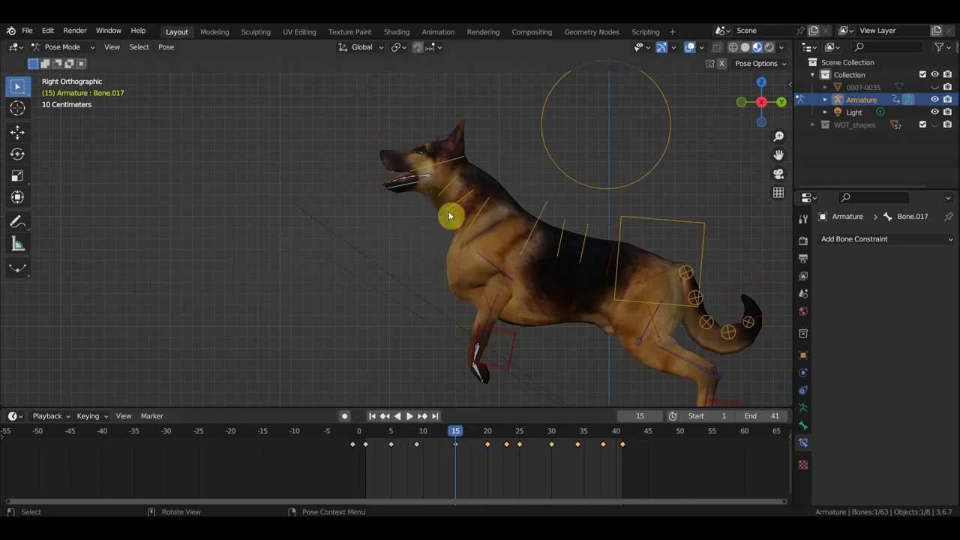
pyautogui.press('r')
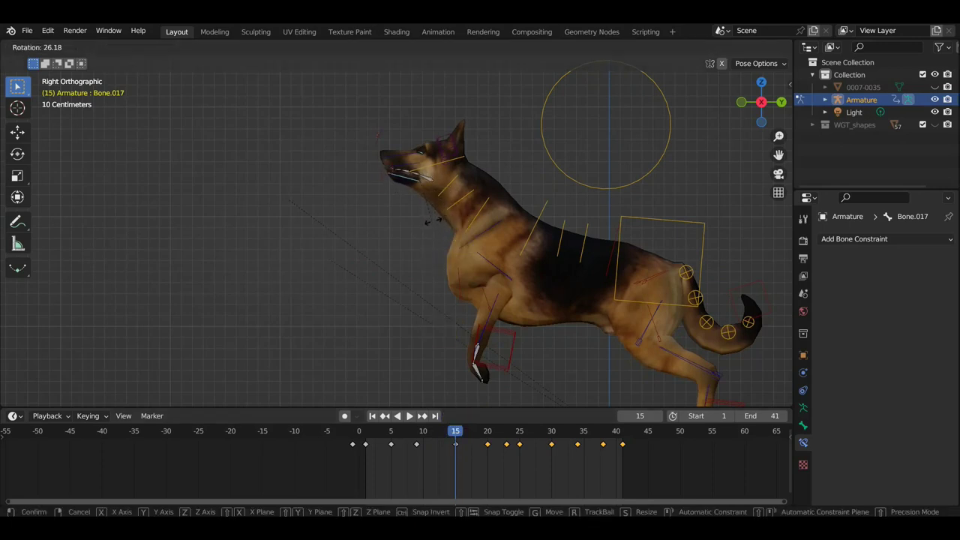
pyautogui.click(439, 221)
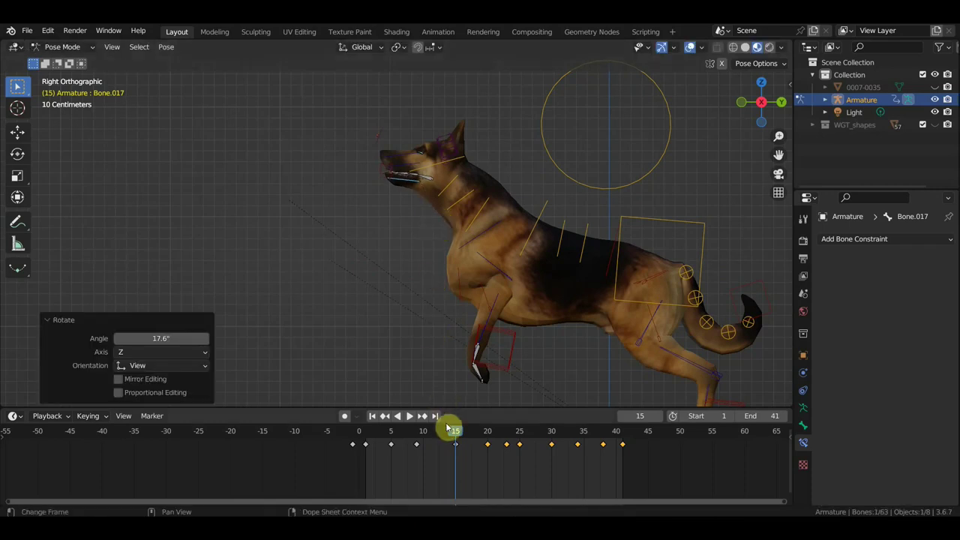
pyautogui.moveTo(457, 440)
pyautogui.mouseDown()
pyautogui.moveTo(493, 444)
pyautogui.moveTo(437, 443)
pyautogui.mouseUp()
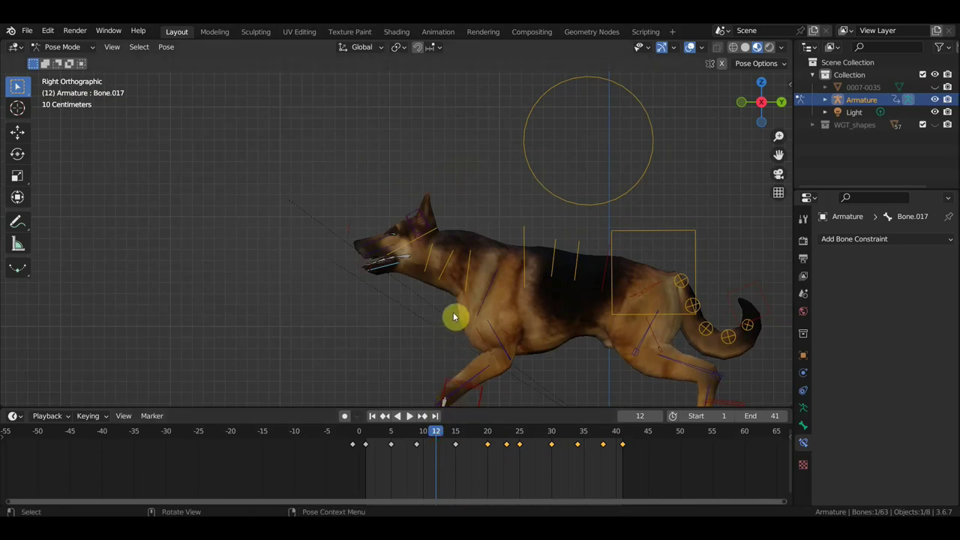
# Key a new head rotation at frame 12.
pyautogui.press('r')
pyautogui.click(440, 327)
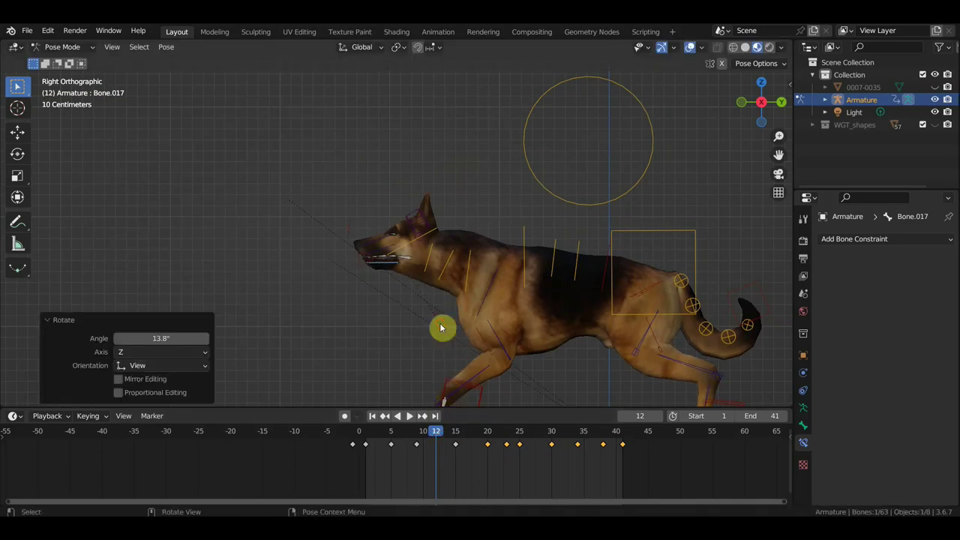
pyautogui.press('i')
pyautogui.moveTo(419, 435); pyautogui.dragTo(452, 444)
# Replay the animation and key a 16.8° head rotation at frame 23.
pyautogui.press('space')
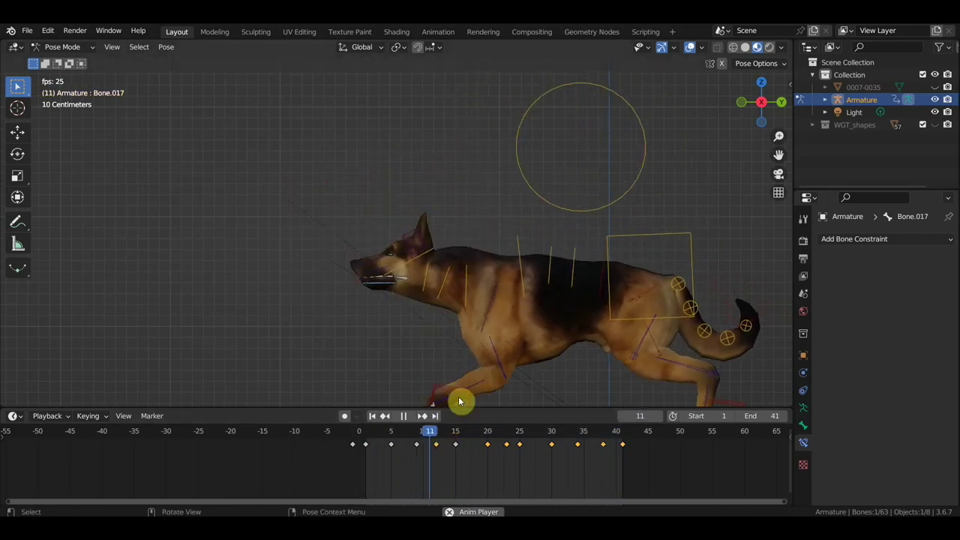
pyautogui.press('Escape')
pyautogui.press('space')
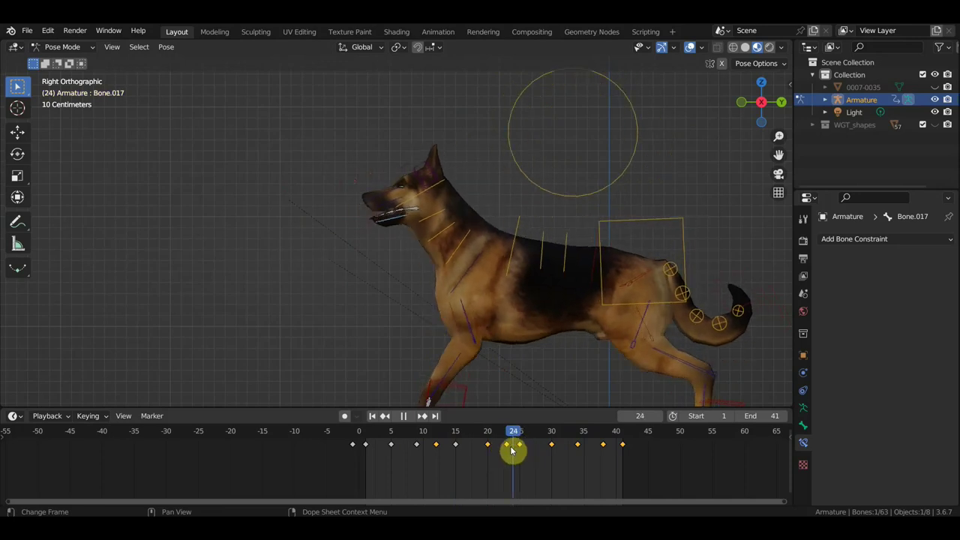
pyautogui.moveTo(517, 451)
pyautogui.mouseDown()
pyautogui.moveTo(499, 450)
pyautogui.moveTo(509, 455)
pyautogui.mouseUp()
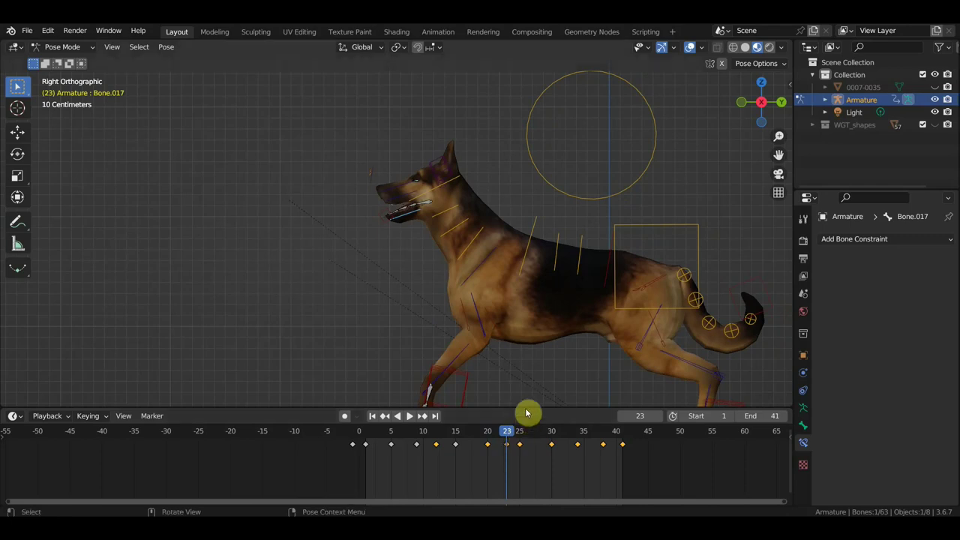
pyautogui.press('r')
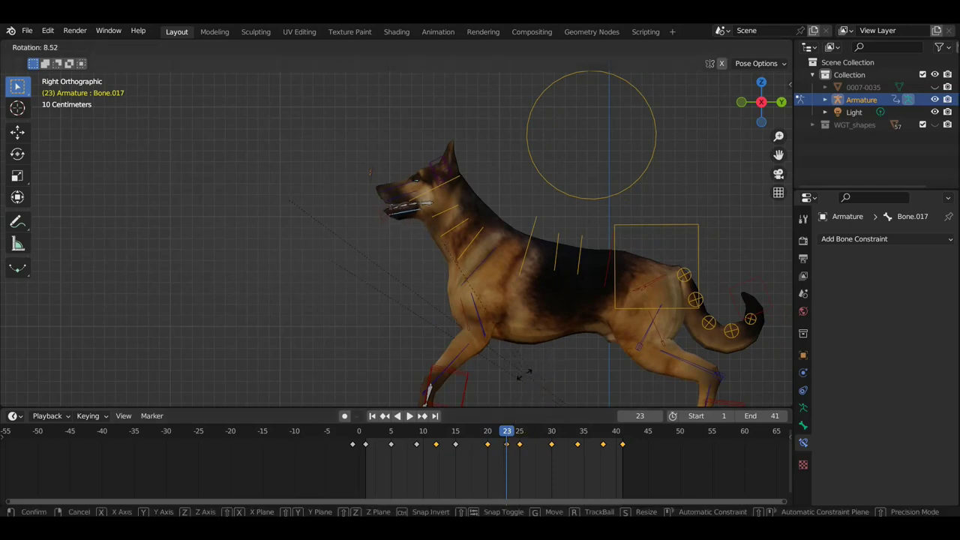
pyautogui.click(497, 380)
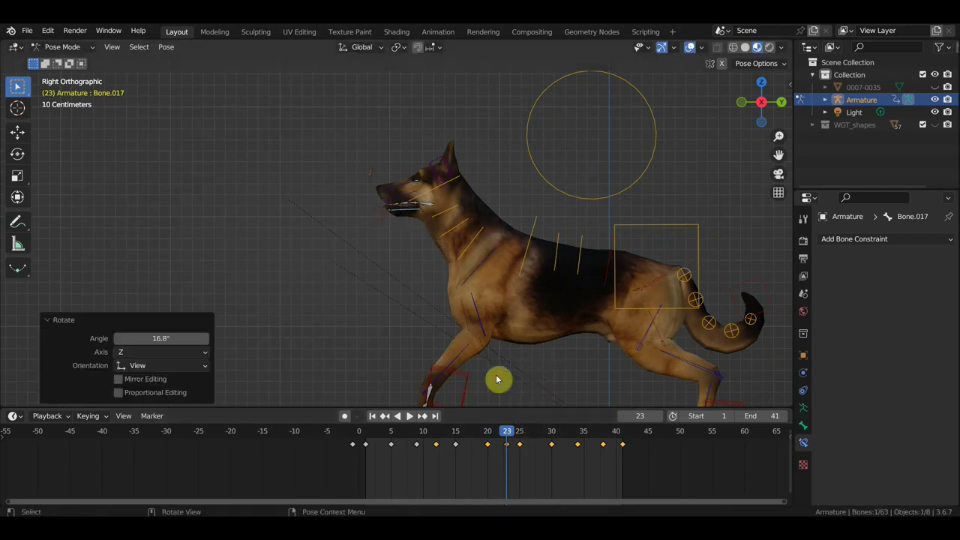
pyautogui.press('i')
# Rotate the body controls into a new pose at frame 20, key it, and review the walk.
pyautogui.click(488, 443)
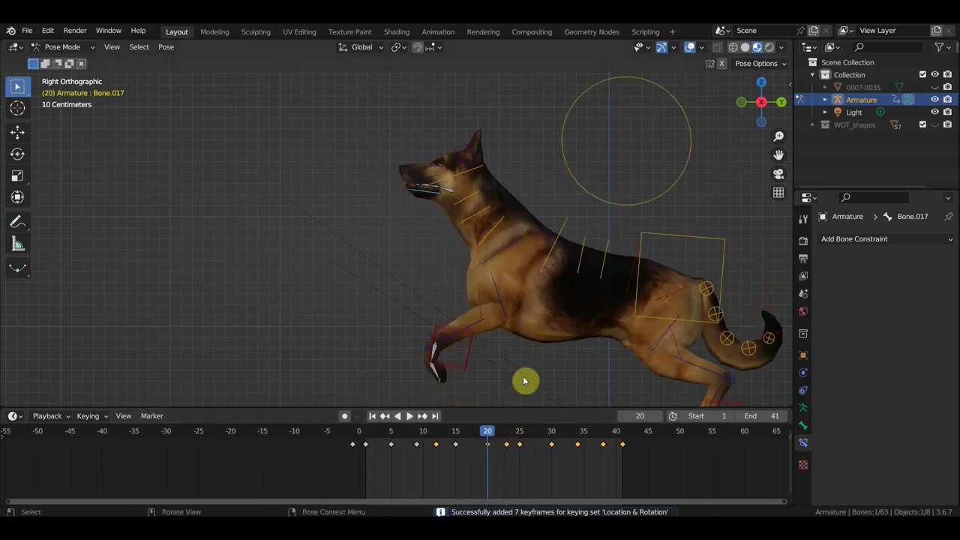
pyautogui.press('r')
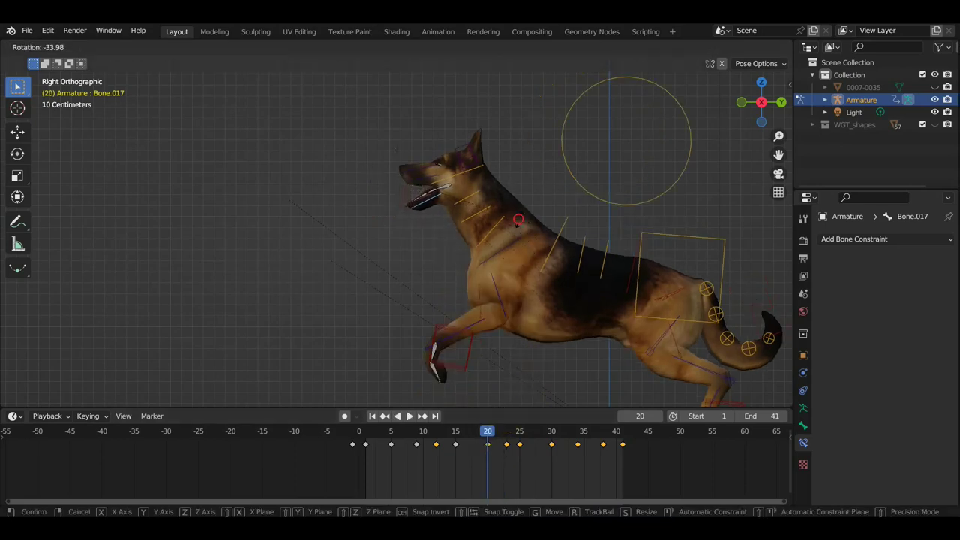
pyautogui.click(515, 250)
pyautogui.press('i')
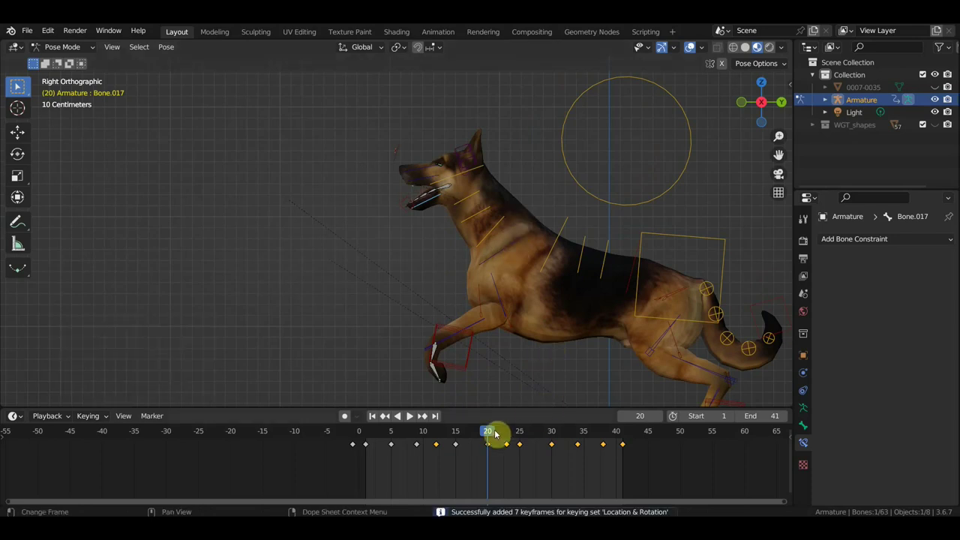
pyautogui.moveTo(488, 437)
pyautogui.mouseDown()
pyautogui.moveTo(459, 444)
pyautogui.moveTo(518, 473)
pyautogui.moveTo(576, 486)
pyautogui.moveTo(556, 486)
pyautogui.moveTo(571, 472)
pyautogui.moveTo(561, 435)
pyautogui.moveTo(627, 460)
pyautogui.moveTo(604, 455)
pyautogui.mouseUp()
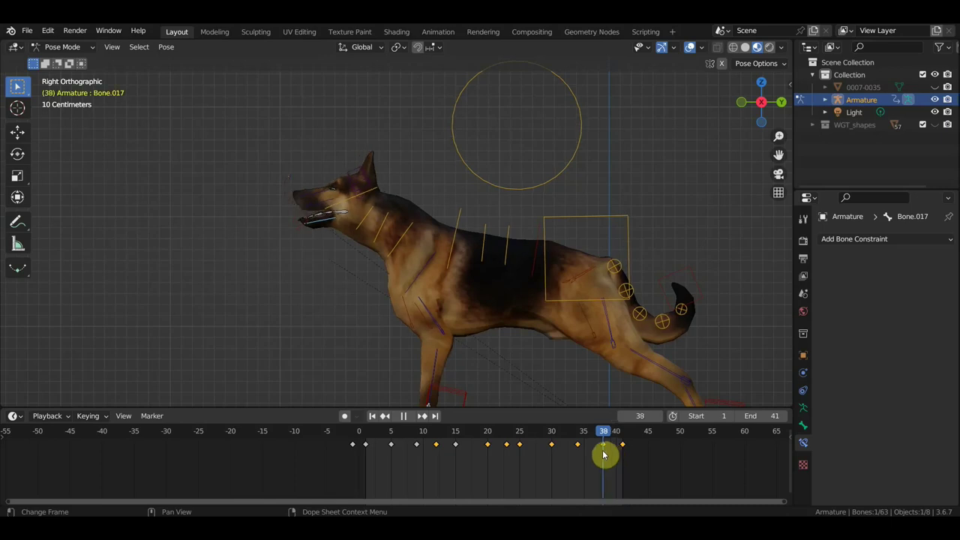
pyautogui.moveTo(604, 454)
pyautogui.mouseDown()
pyautogui.moveTo(566, 450)
pyautogui.moveTo(654, 465)
pyautogui.mouseUp()
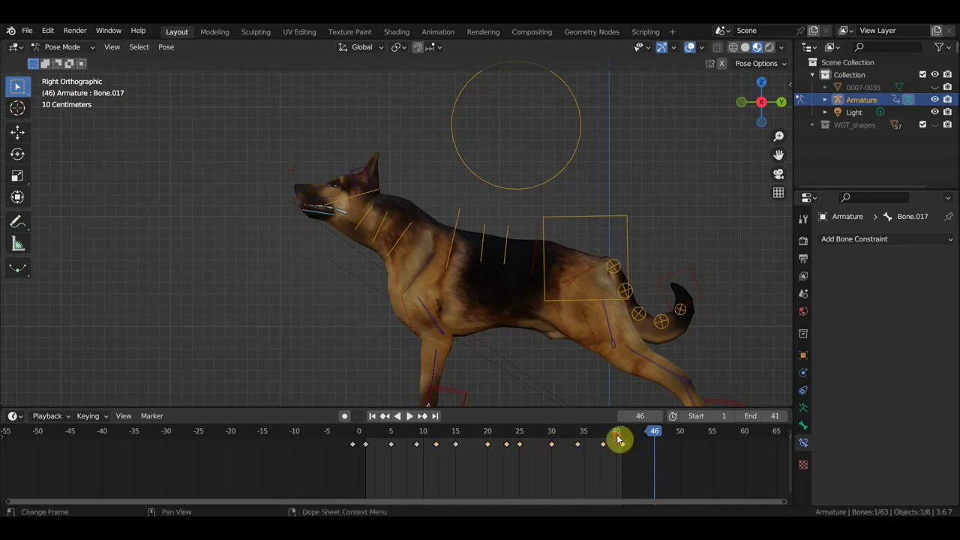
# Move the frame 40 key to frame 46 and key a rotated foreleg pose at frame 41.
pyautogui.moveTo(620, 442); pyautogui.dragTo(654, 442)
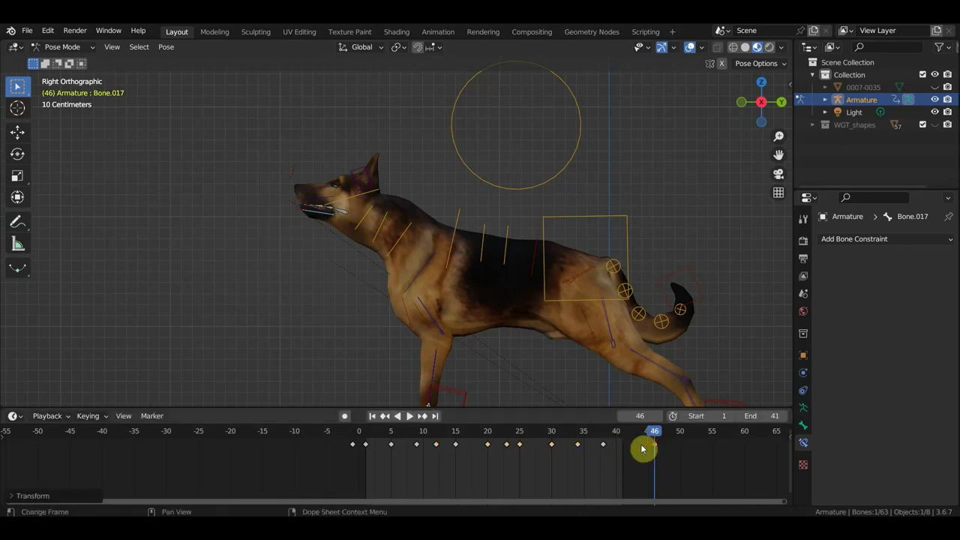
pyautogui.click(621, 435)
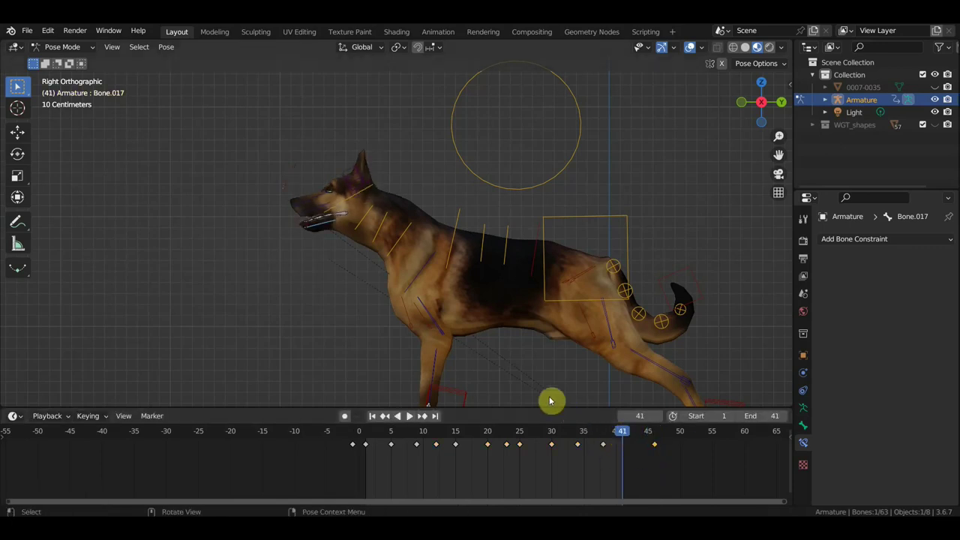
pyautogui.press('r')
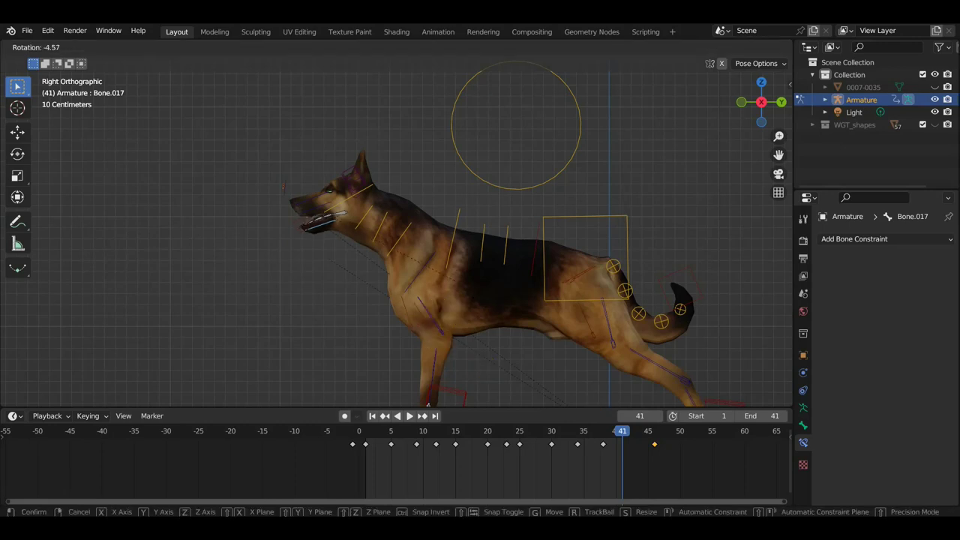
pyautogui.click(480, 268)
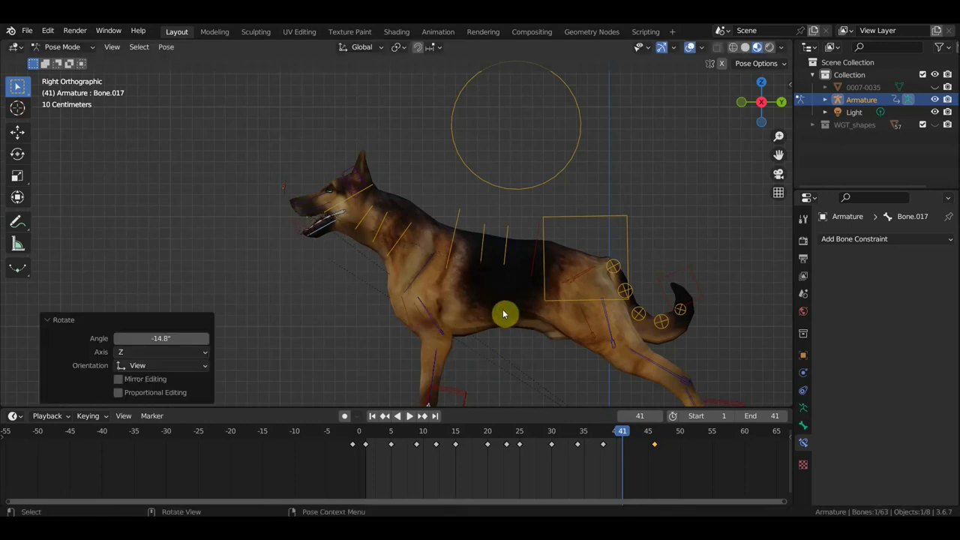
pyautogui.press('i')
# Compare frames 38 and 34, then set the animation End frame to 45.
pyautogui.click(605, 433)
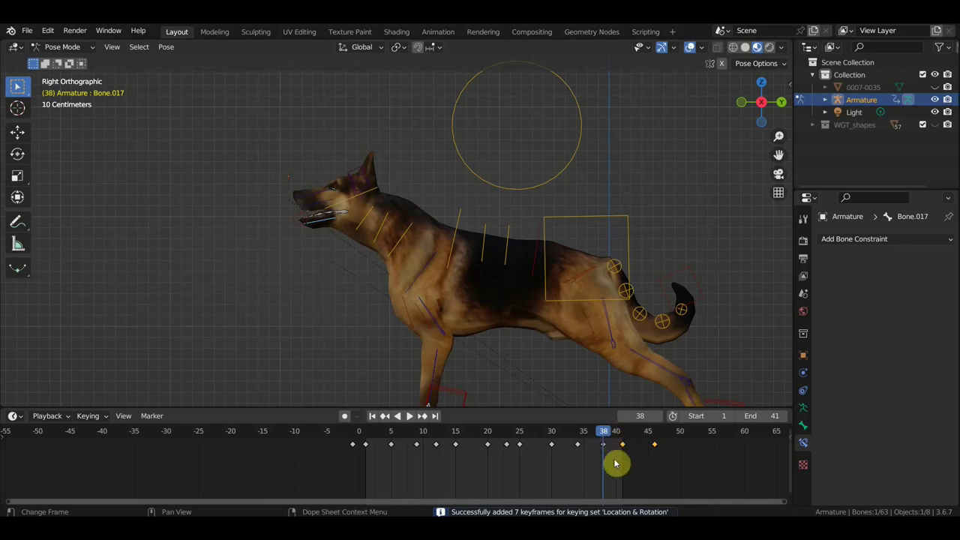
pyautogui.click(577, 433)
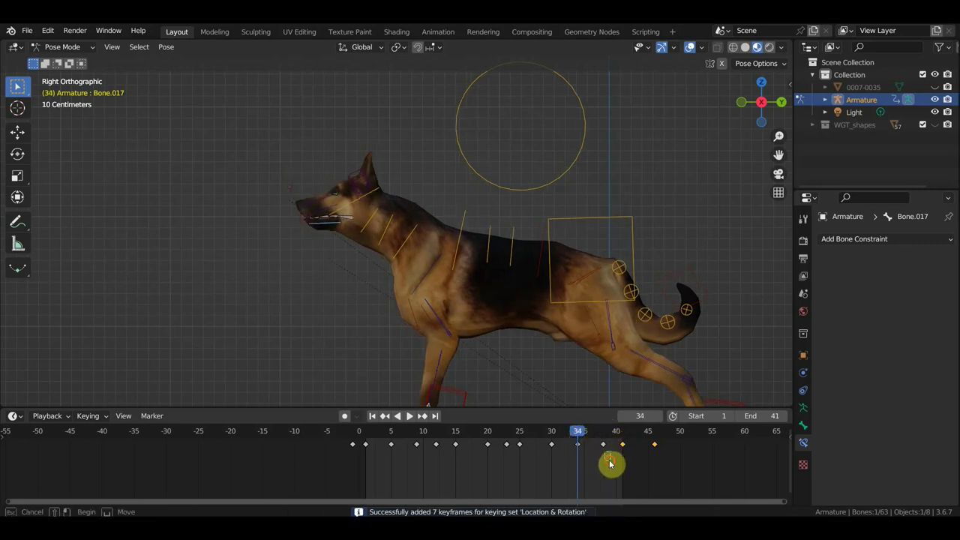
pyautogui.moveTo(610, 464); pyautogui.dragTo(597, 441)
pyautogui.click(600, 445)
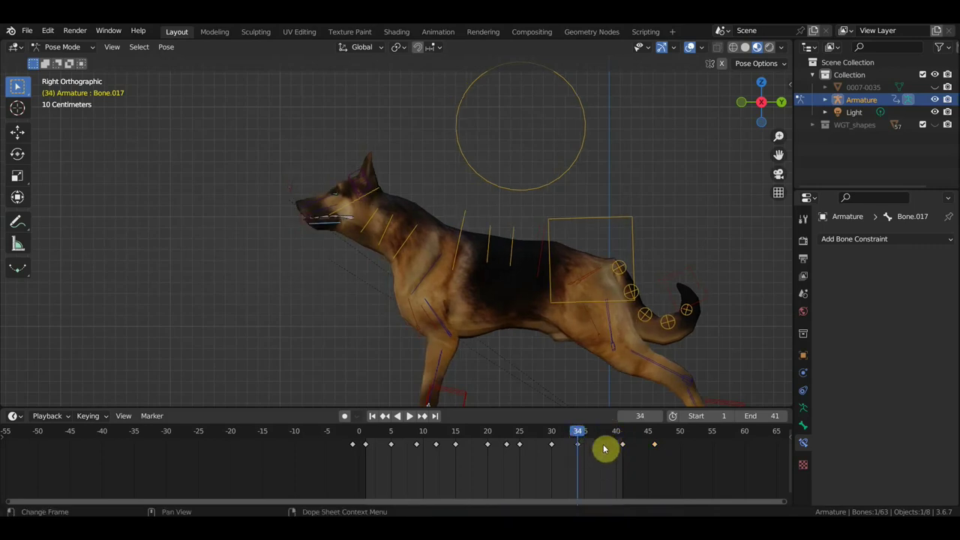
pyautogui.click(766, 417)
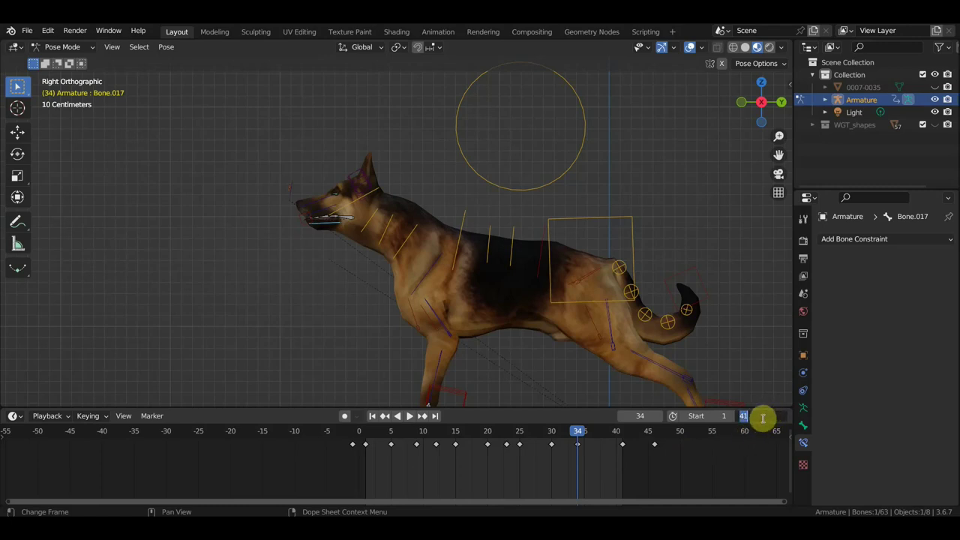
pyautogui.write('45')
pyautogui.press('Return')
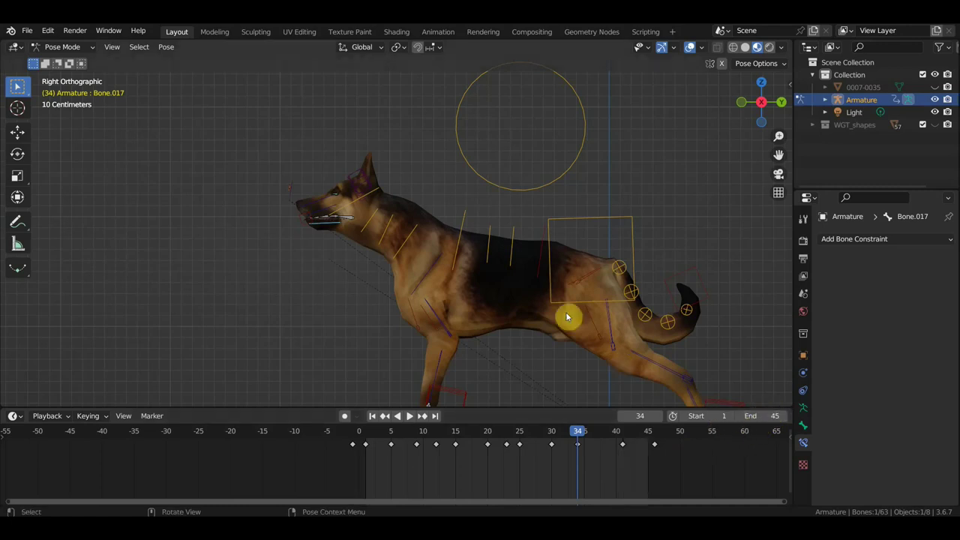
# Play the walk cycle, then select neck bone Bone.014 and scrub through its keys.
pyautogui.press('space')
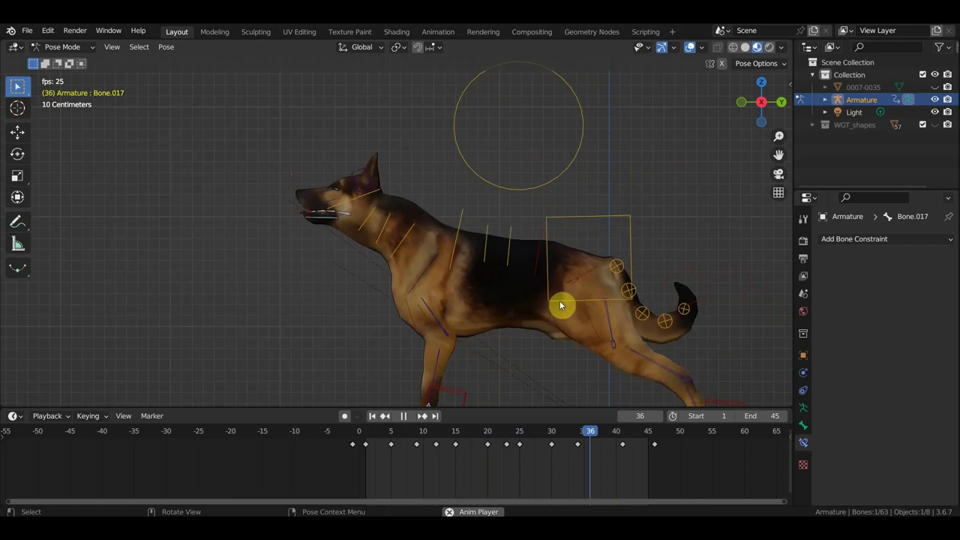
pyautogui.press('space')
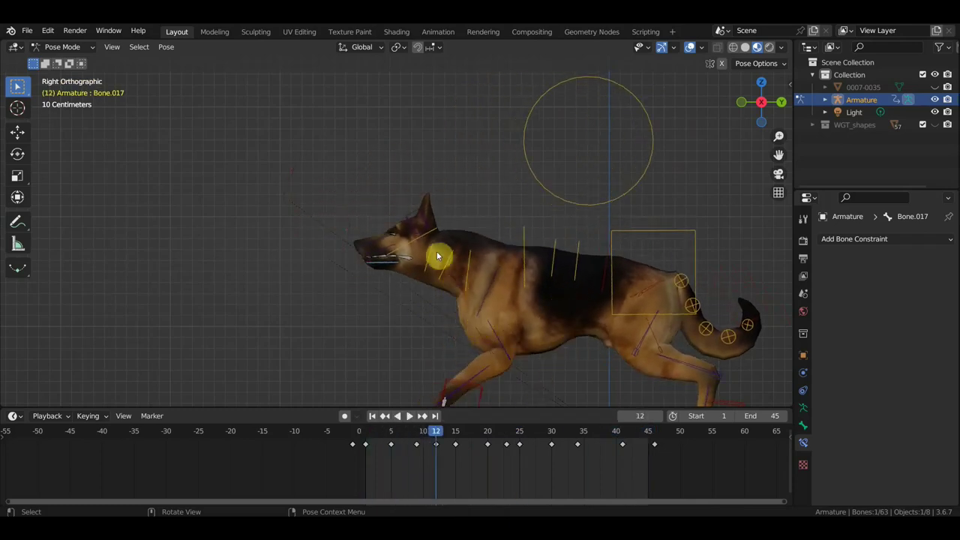
pyautogui.click(430, 241)
pyautogui.moveTo(444, 439); pyautogui.dragTo(680, 481)
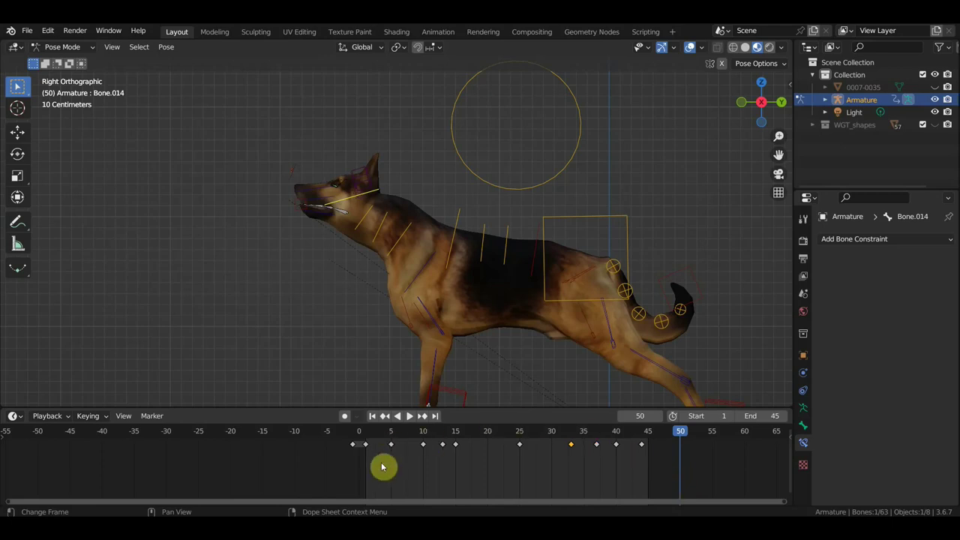
# Copy every bone's frame-1 keys to the loop end and set the End frame to 50.
pyautogui.moveTo(379, 461); pyautogui.dragTo(365, 443)
pyautogui.press('a')
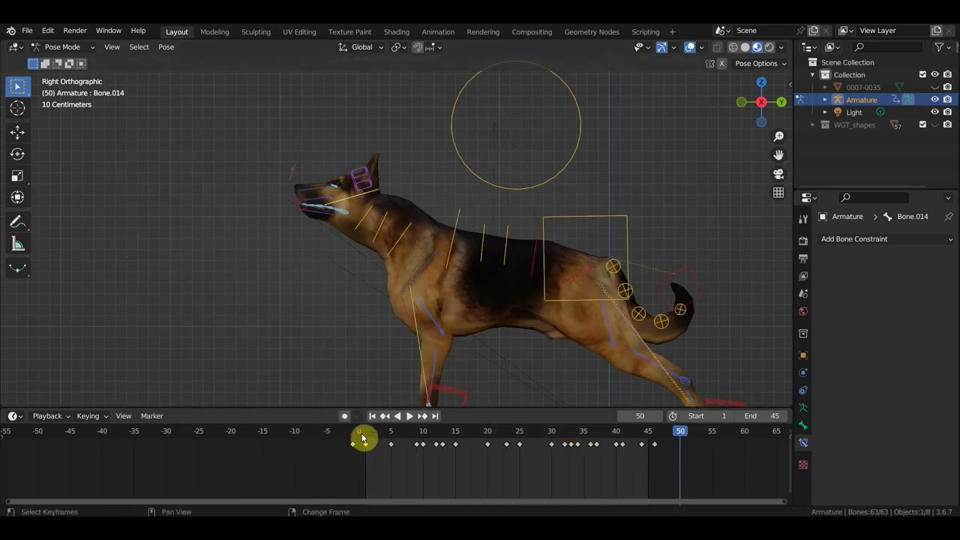
pyautogui.moveTo(366, 444); pyautogui.dragTo(668, 448)
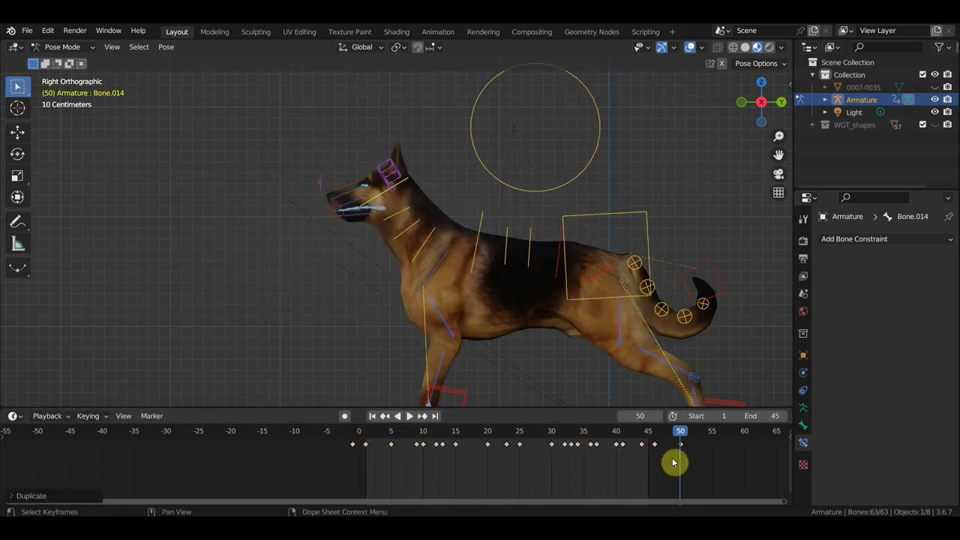
pyautogui.click(765, 416)
pyautogui.write('5')
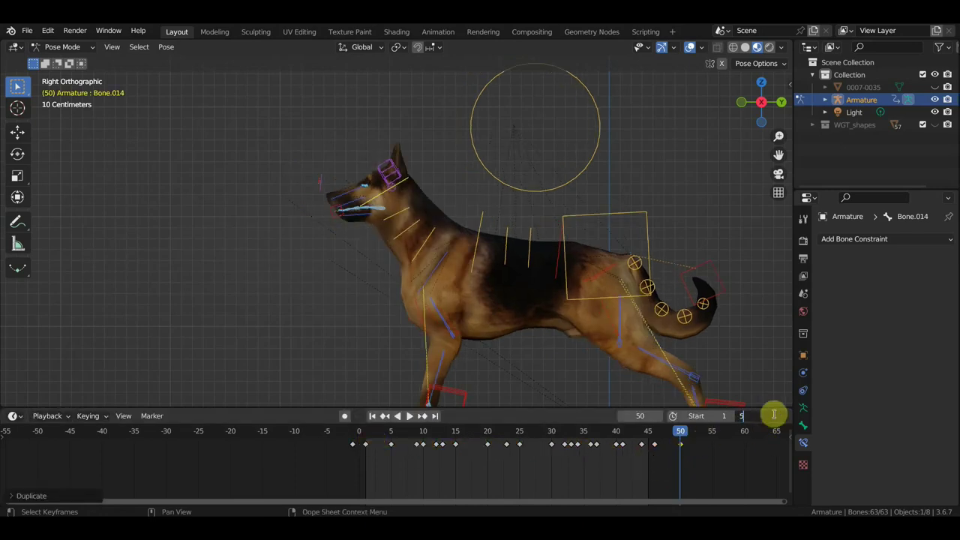
pyautogui.press('Return')
# Check the loop, move the copied keys to frame 55, and set End frame to 55.
pyautogui.moveTo(700, 429)
pyautogui.mouseDown()
pyautogui.moveTo(660, 442)
pyautogui.moveTo(680, 445)
pyautogui.mouseUp()
pyautogui.press('space')
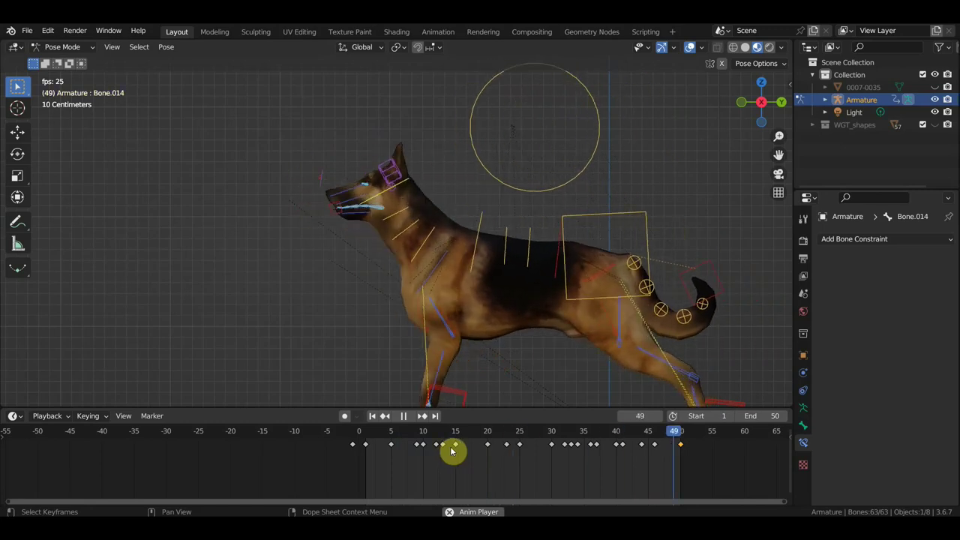
pyautogui.press('space')
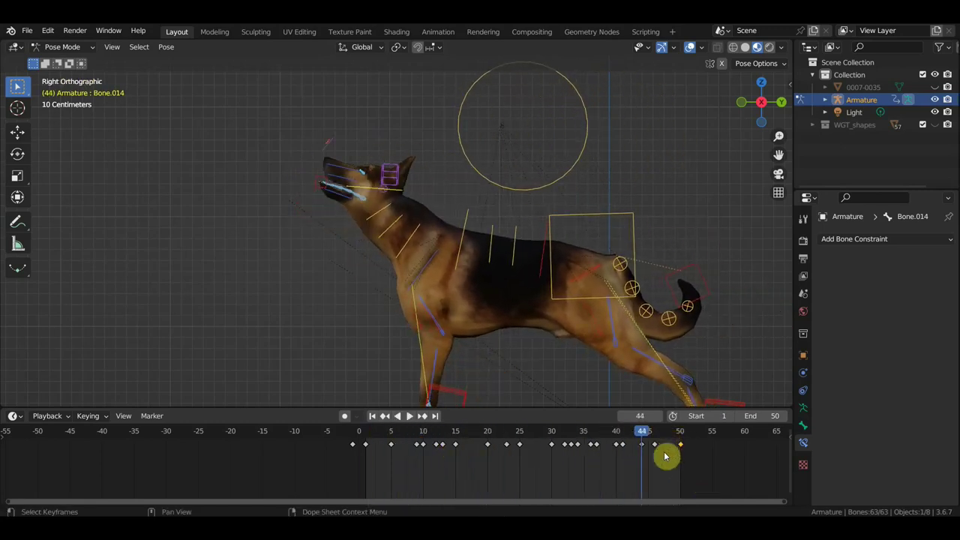
pyautogui.press('g')
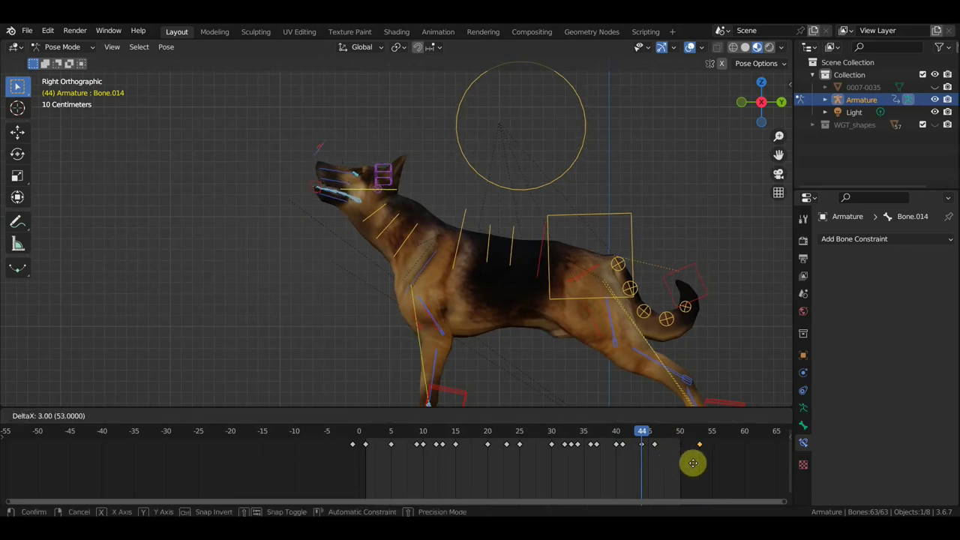
pyautogui.click(708, 464)
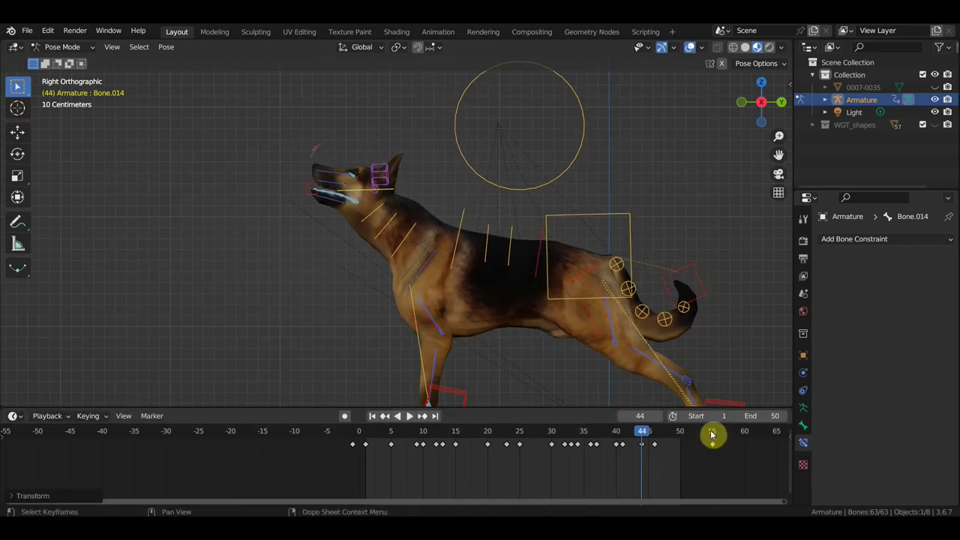
pyautogui.click(713, 433)
pyautogui.click(768, 417)
pyautogui.write('55')
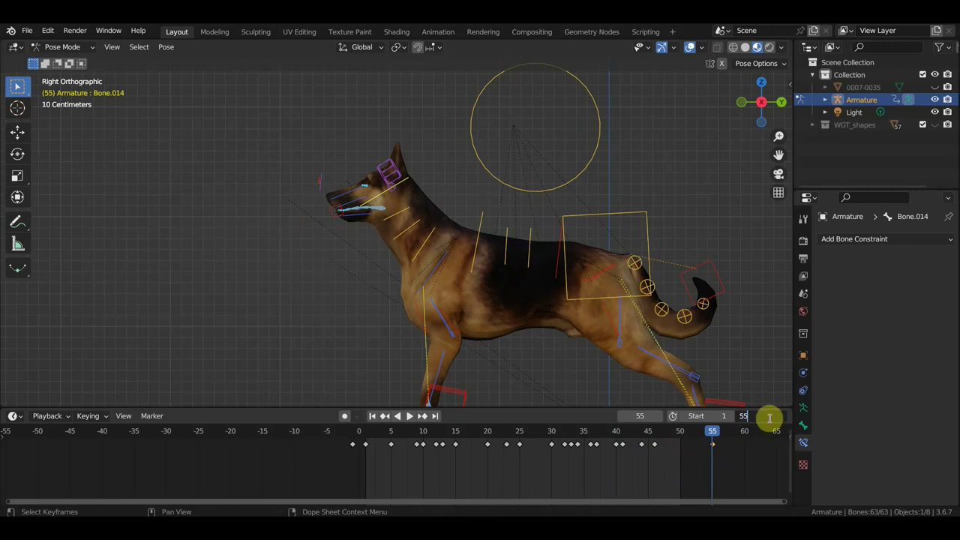
pyautogui.press('Return')
pyautogui.press('space')
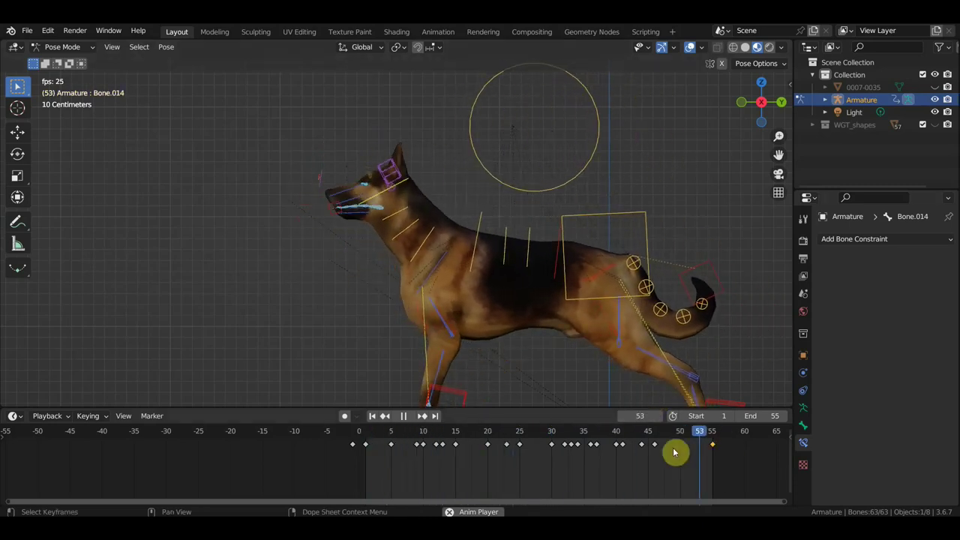
pyautogui.press('space')
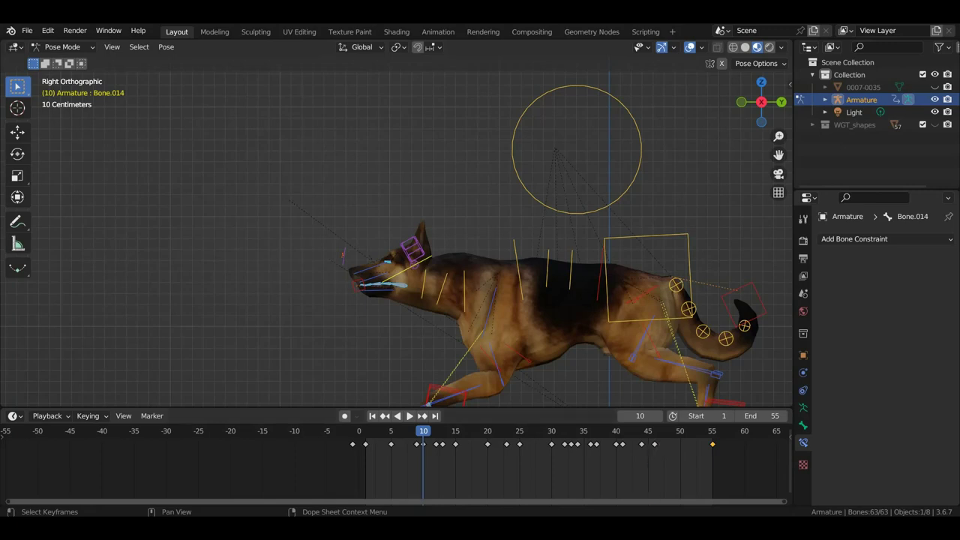
pyautogui.click(681, 436)
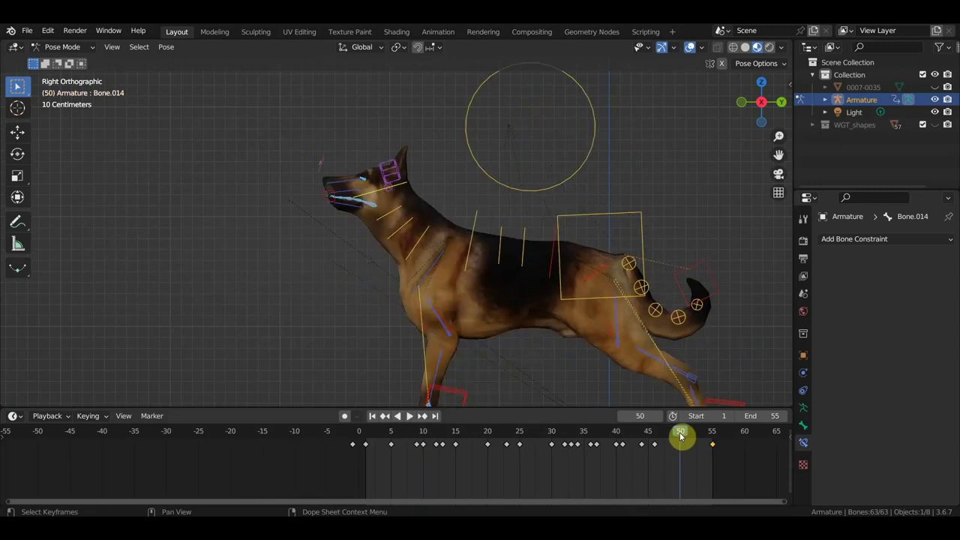
pyautogui.press('space')
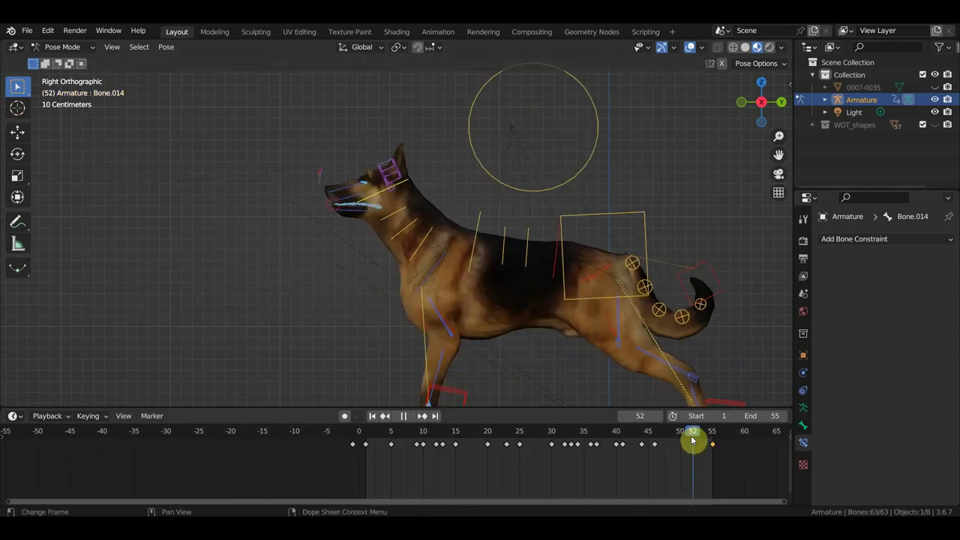
pyautogui.moveTo(691, 440)
pyautogui.mouseDown()
pyautogui.moveTo(713, 448)
pyautogui.moveTo(362, 441)
pyautogui.moveTo(472, 473)
pyautogui.moveTo(713, 478)
pyautogui.mouseUp()
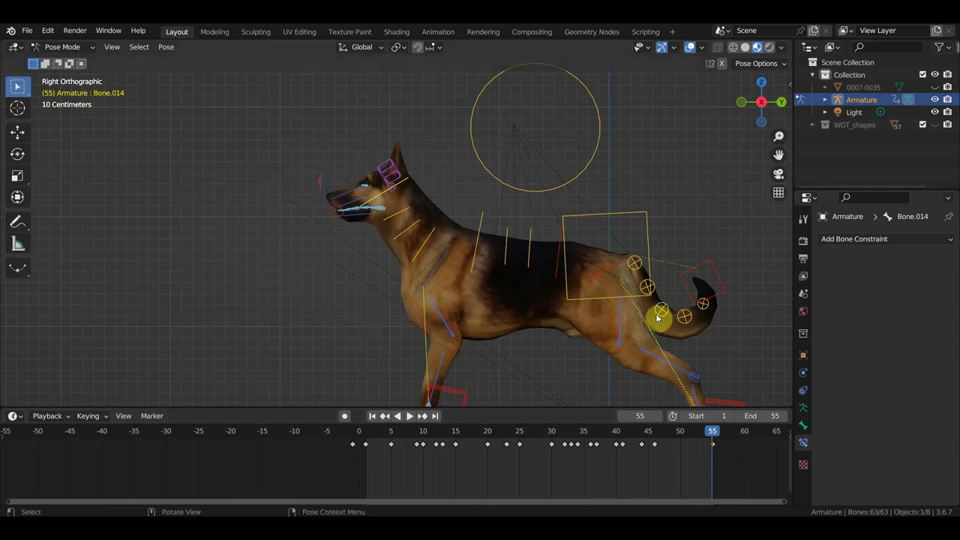
# Move the tail's base bone to a new position, then return to frame 1.
pyautogui.click(634, 272)
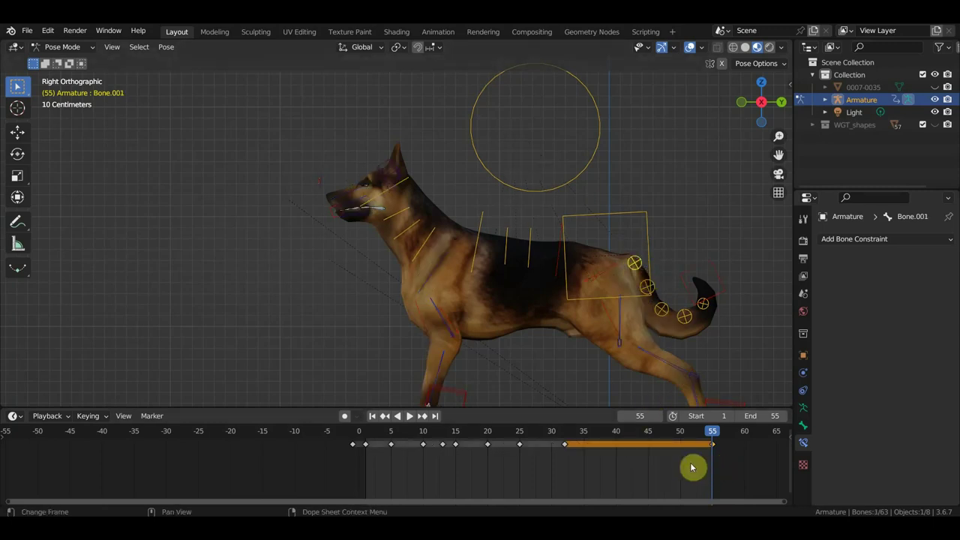
pyautogui.press('g')
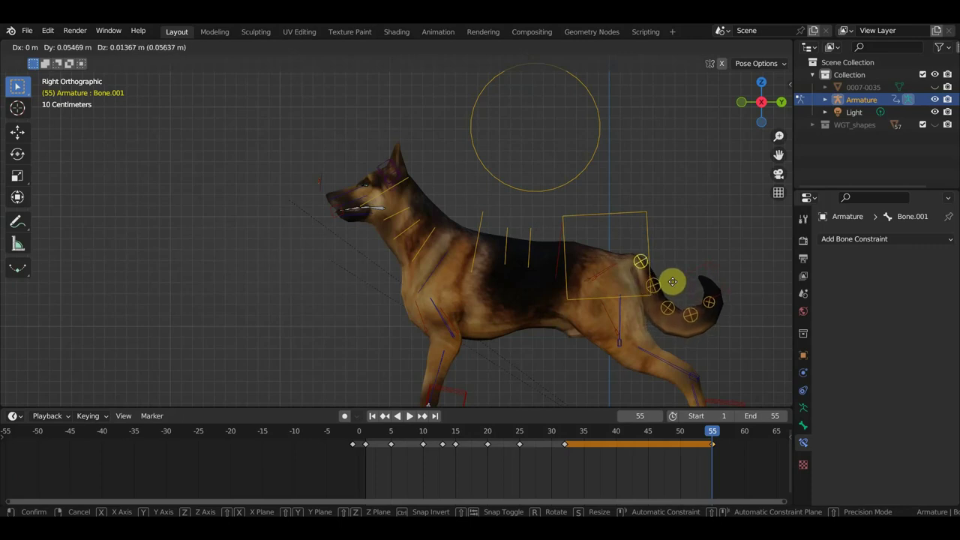
pyautogui.click(673, 285)
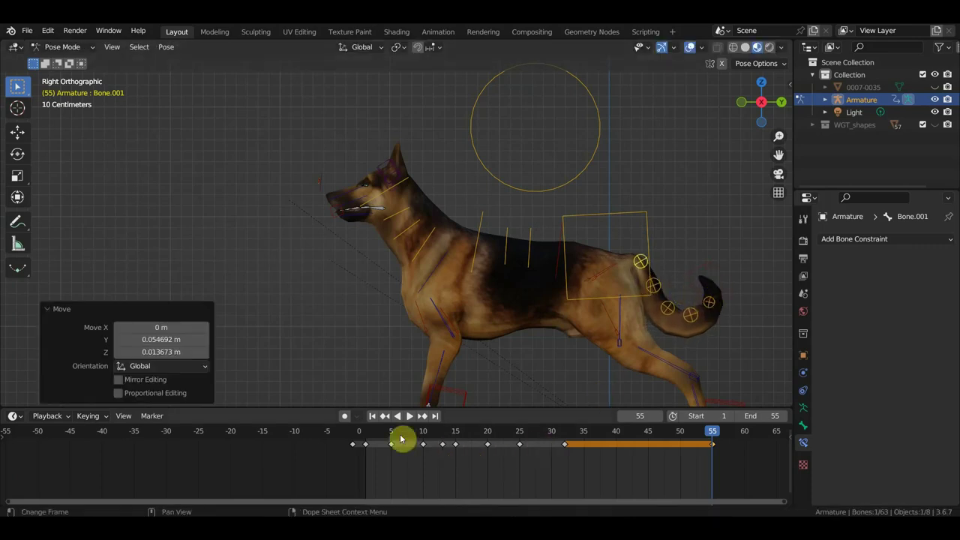
pyautogui.click(365, 435)
pyautogui.moveTo(366, 435)
pyautogui.mouseDown()
pyautogui.moveTo(494, 454)
pyautogui.moveTo(369, 442)
pyautogui.mouseUp()
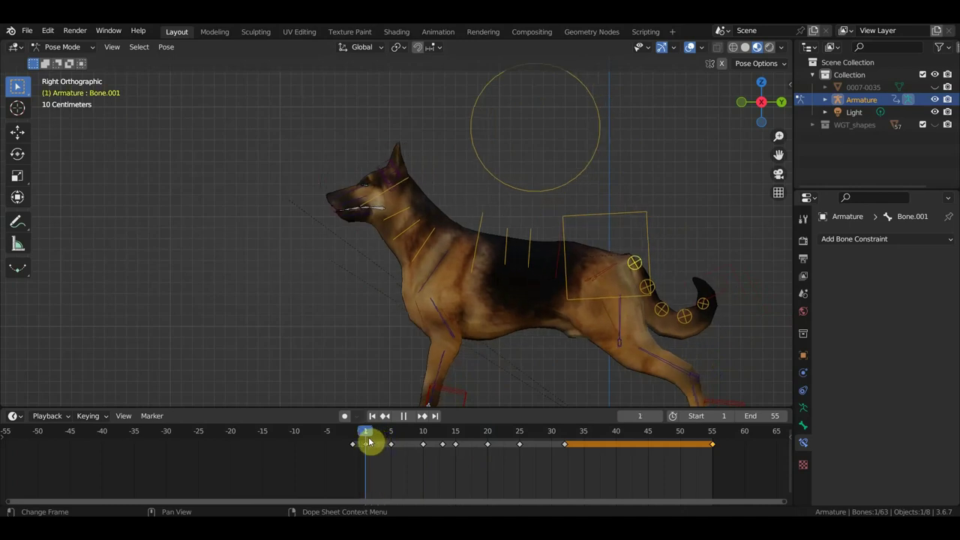
# Raise the tail-tip control at frame 1, key all bones, and select tail keys 5–50.
pyautogui.click(722, 293)
pyautogui.hotkey('shift', 'i')
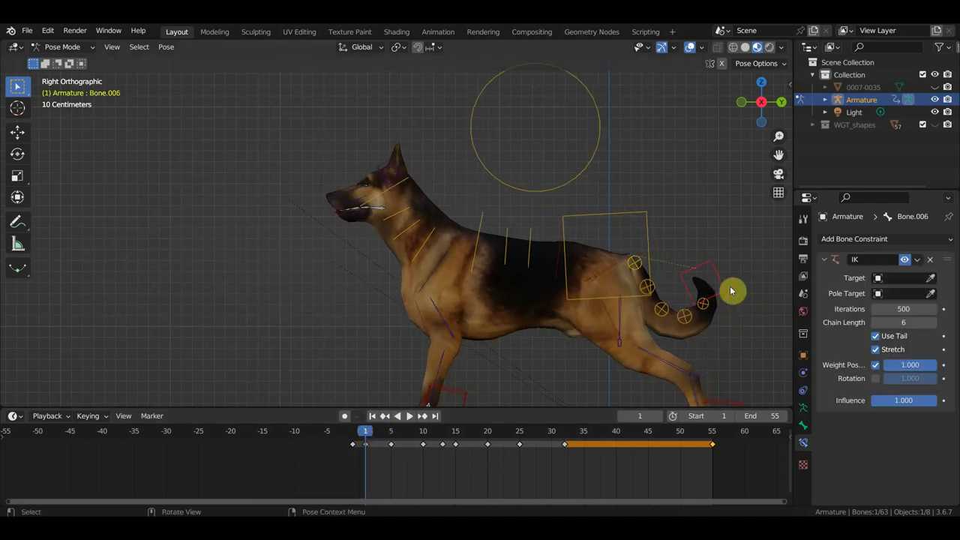
pyautogui.press('g')
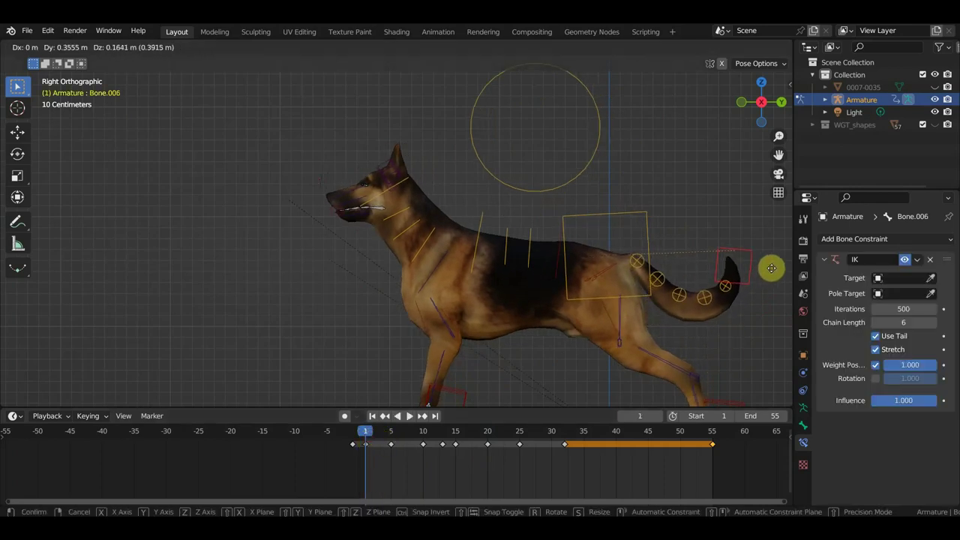
pyautogui.click(778, 267)
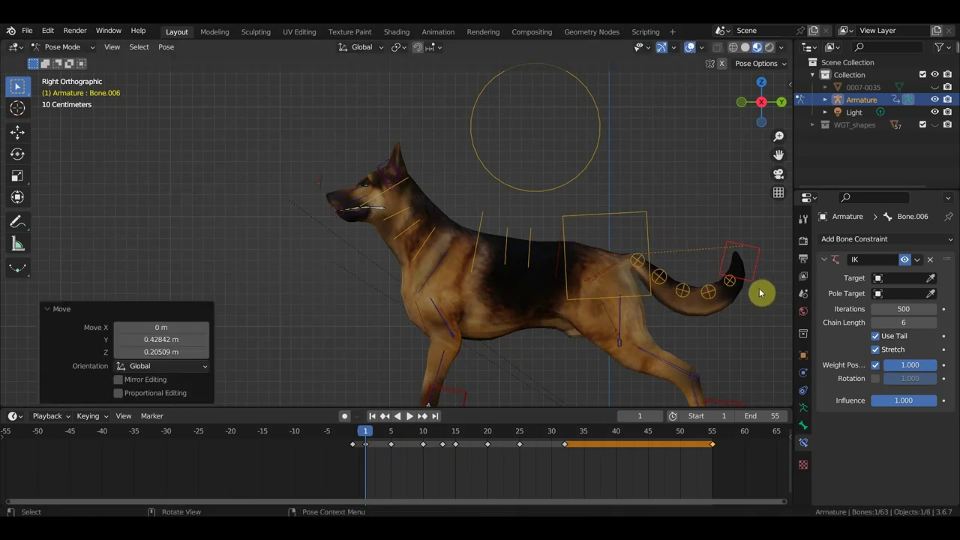
pyautogui.press('a')
pyautogui.press('i')
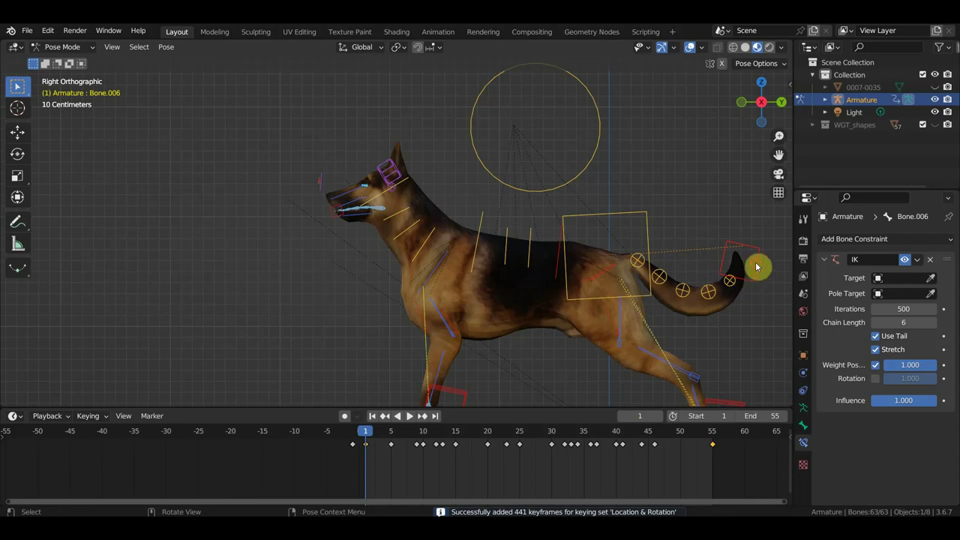
pyautogui.click(756, 266)
pyautogui.moveTo(659, 474); pyautogui.dragTo(381, 436)
# Delete the tail's in-between keyframes, play back the cycle, and move to frame 21.
pyautogui.press('Delete')
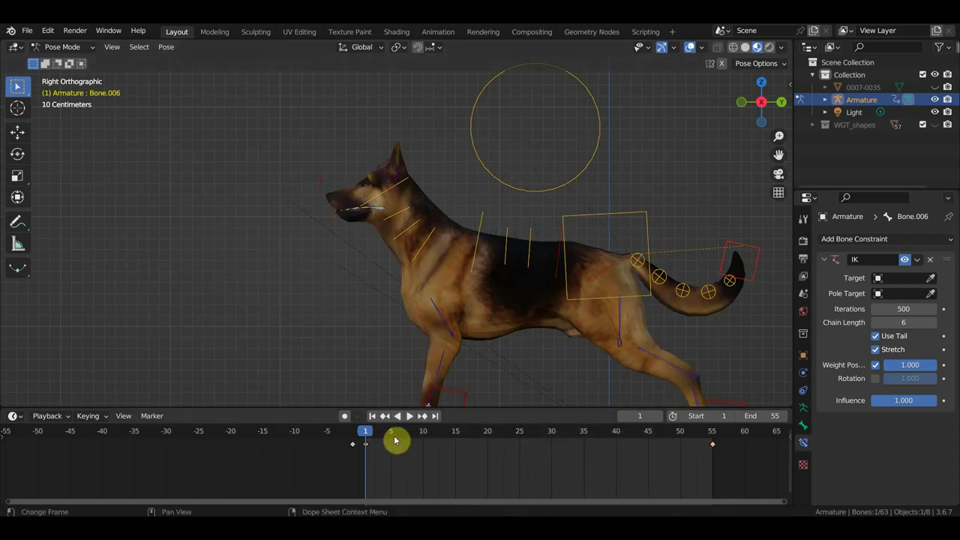
pyautogui.press('space')
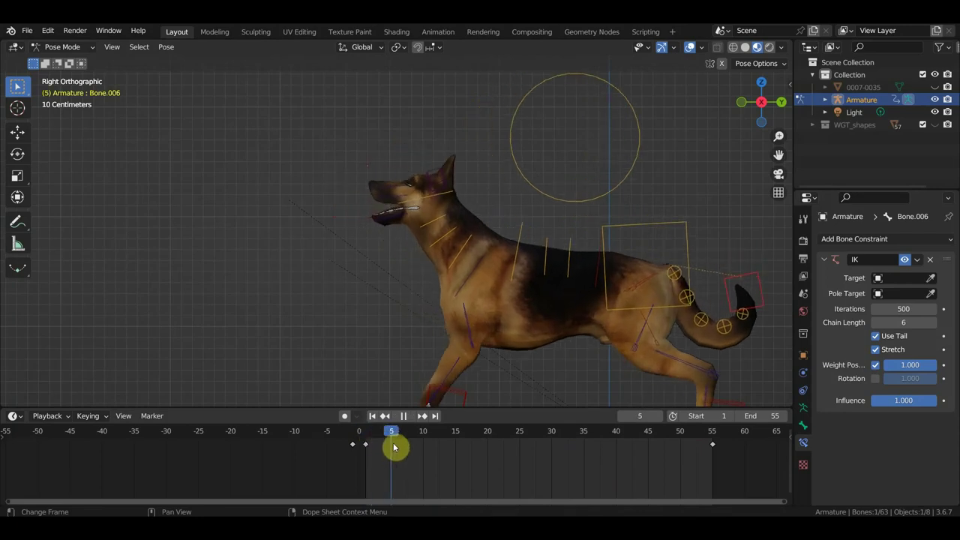
pyautogui.moveTo(448, 458); pyautogui.dragTo(502, 470)
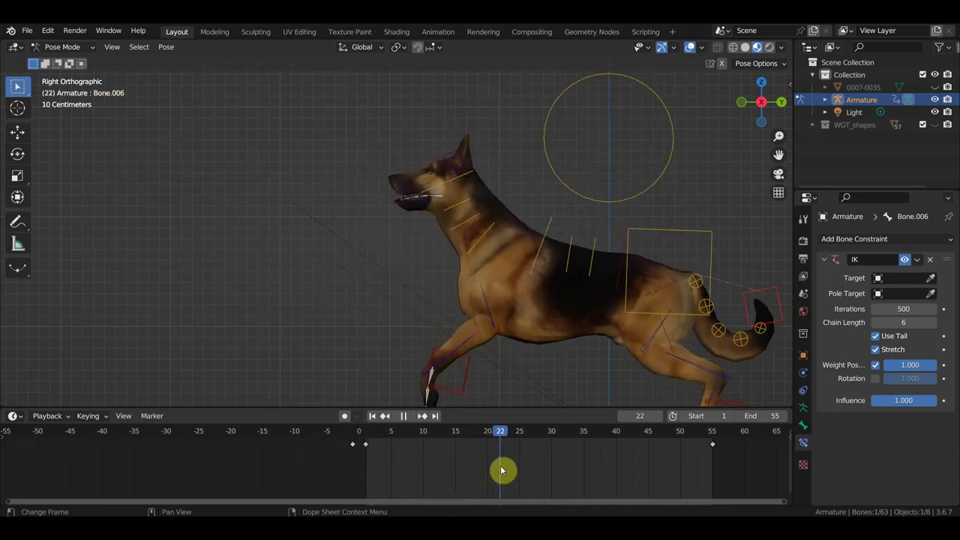
pyautogui.moveTo(502, 471); pyautogui.dragTo(496, 473)
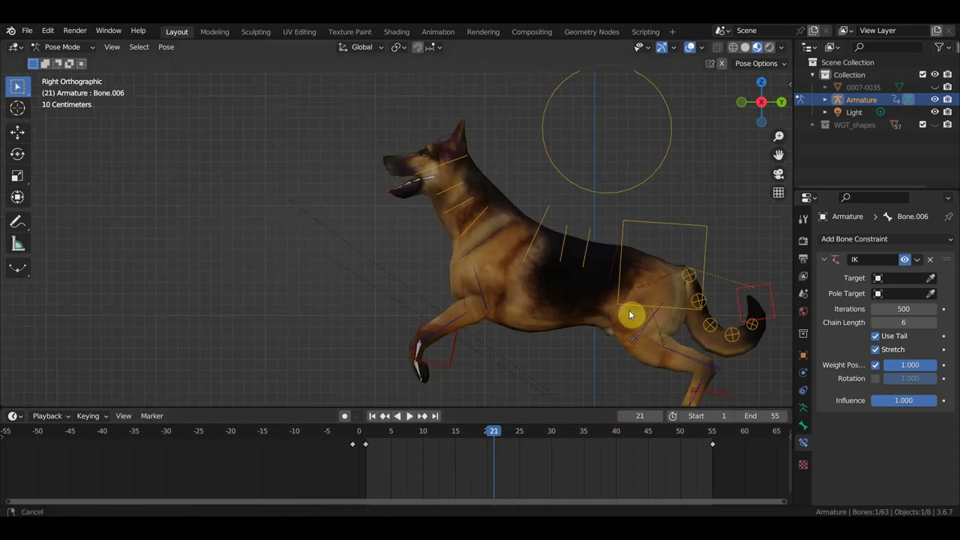
# Lower the tail tip at frame 21, key all bones, and slide the new keys to frame 20.
pyautogui.keyDown('shift'); pyautogui.moveTo(633, 315); pyautogui.dragTo(503, 247, button='middle'); pyautogui.keyUp('shift')
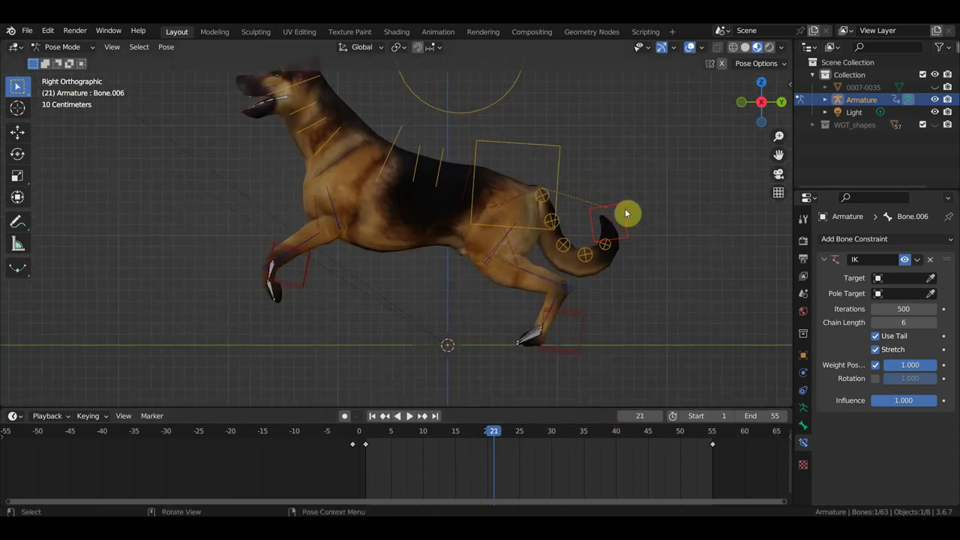
pyautogui.press('g')
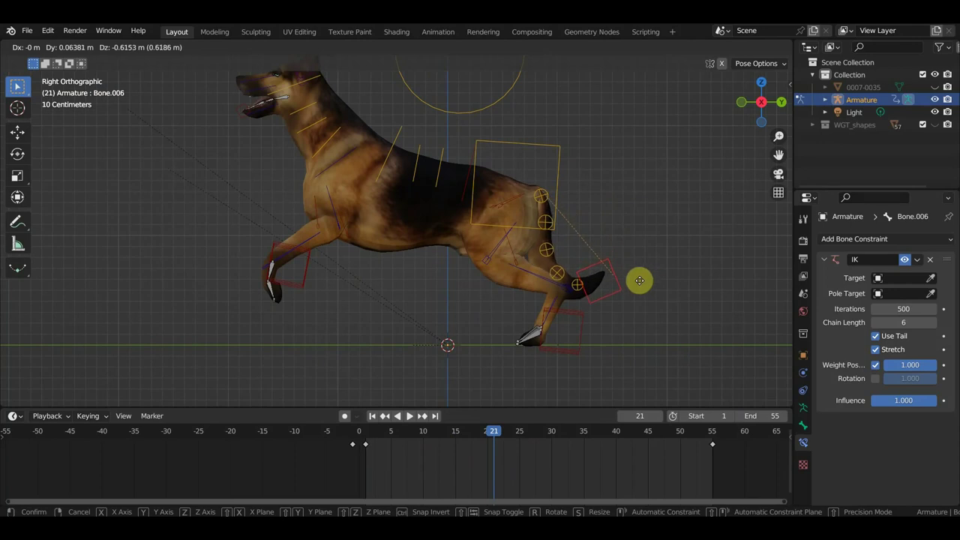
pyautogui.click(648, 296)
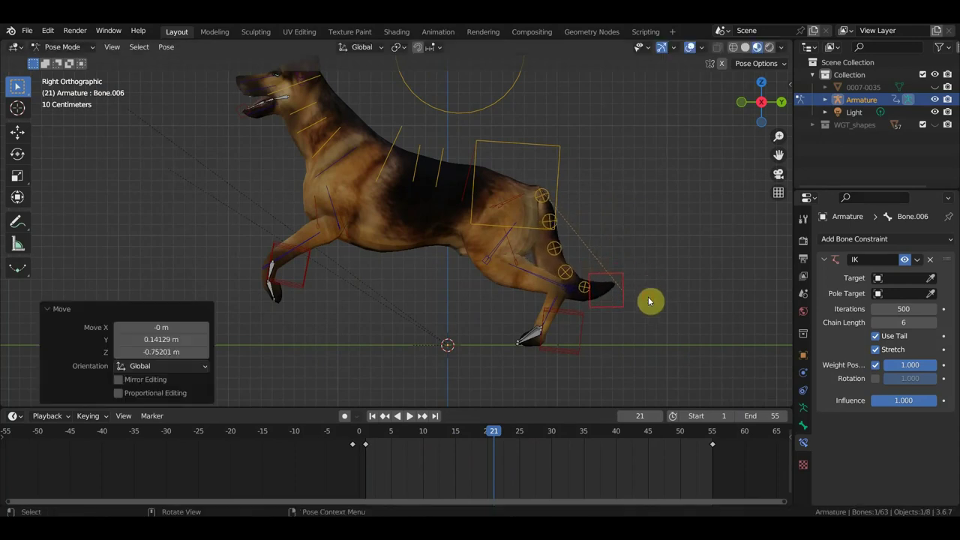
pyautogui.press('a')
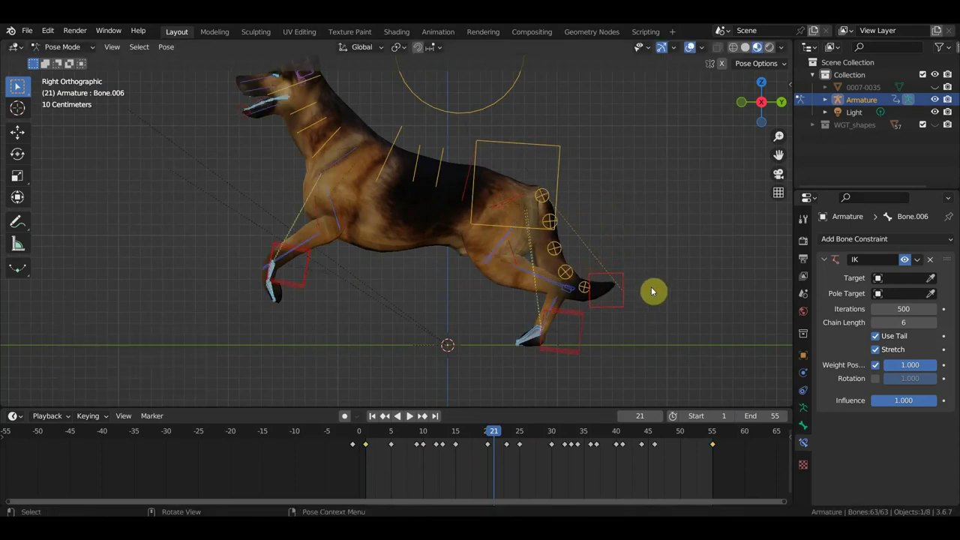
pyautogui.press('i')
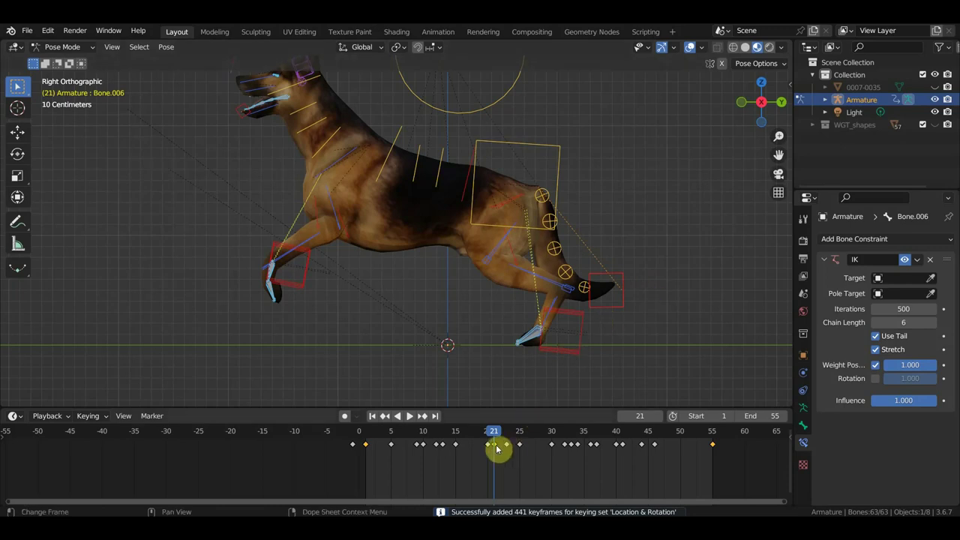
pyautogui.moveTo(495, 449)
pyautogui.mouseDown()
pyautogui.moveTo(487, 435)
pyautogui.moveTo(613, 442)
pyautogui.moveTo(497, 443)
pyautogui.moveTo(552, 442)
pyautogui.mouseUp()
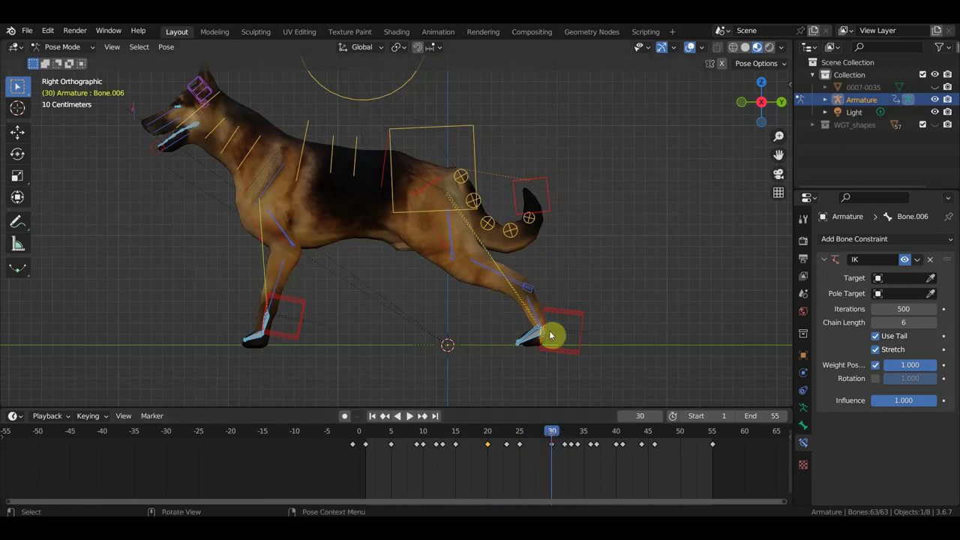
# Pull the tail tip up and back at frame 30, key every bone, and scrub to preview.
pyautogui.moveTo(554, 195)
pyautogui.mouseDown()
pyautogui.moveTo(600, 176)
pyautogui.moveTo(613, 226)
pyautogui.mouseUp()
pyautogui.press('a')
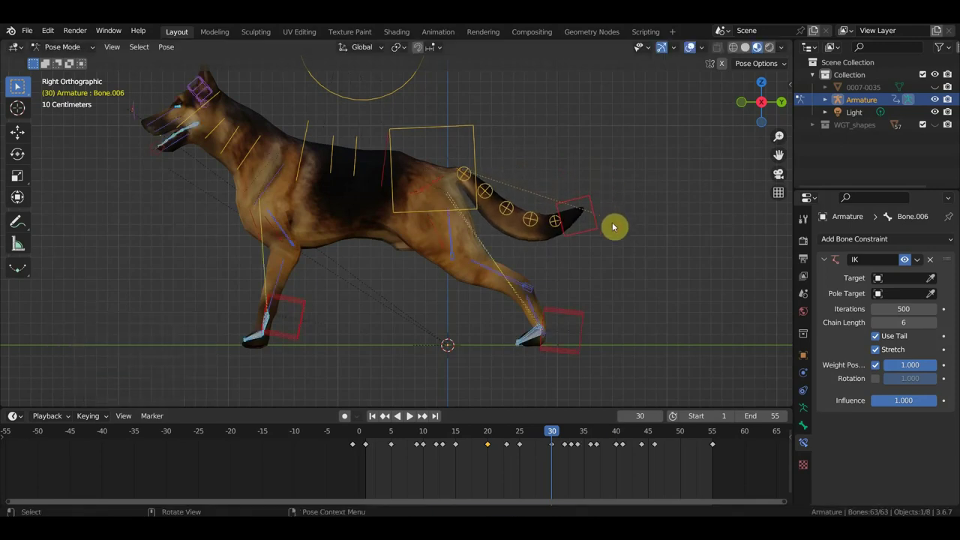
pyautogui.press('i')
pyautogui.moveTo(553, 435)
pyautogui.mouseDown()
pyautogui.moveTo(429, 433)
pyautogui.moveTo(713, 433)
pyautogui.mouseUp()
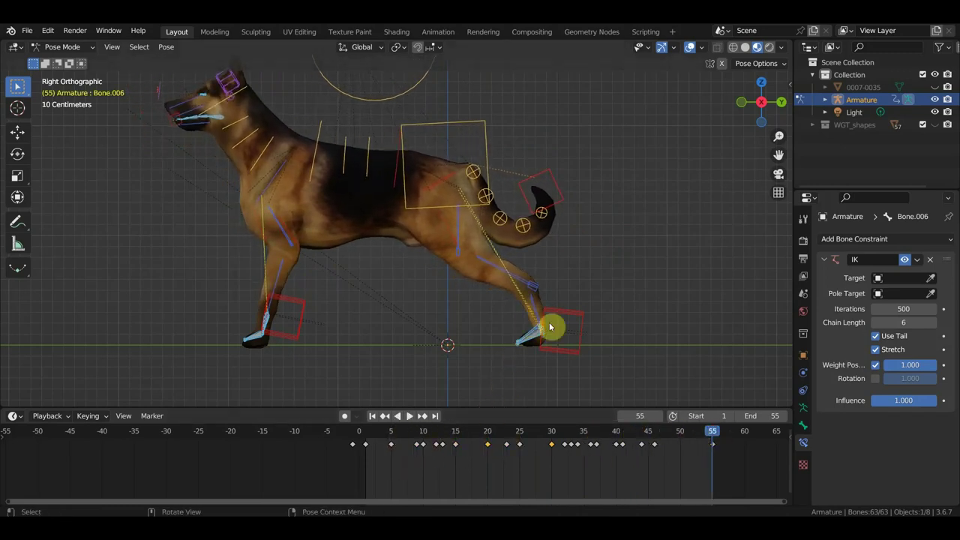
# Copy the tail-tip control's frame 1 key to frame 55.
pyautogui.click(559, 206)
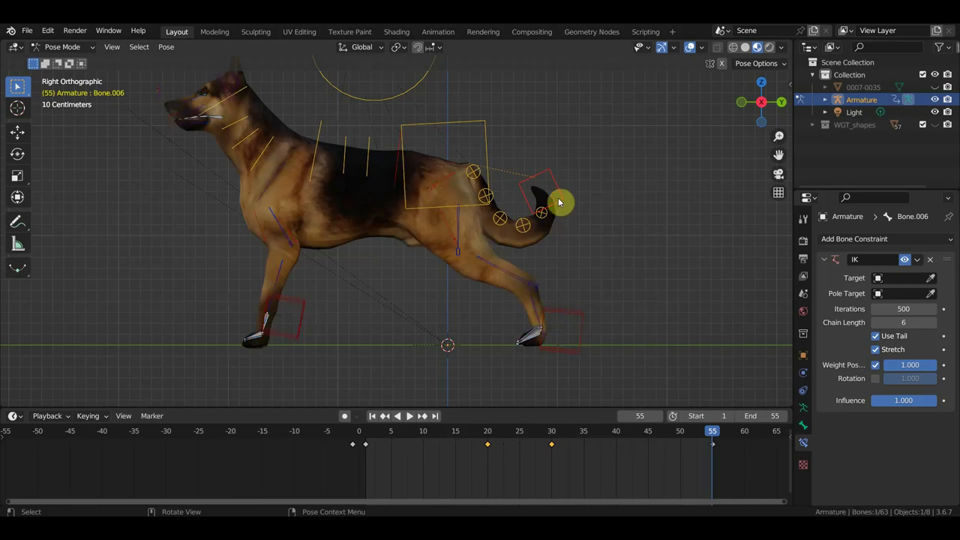
pyautogui.click(366, 434)
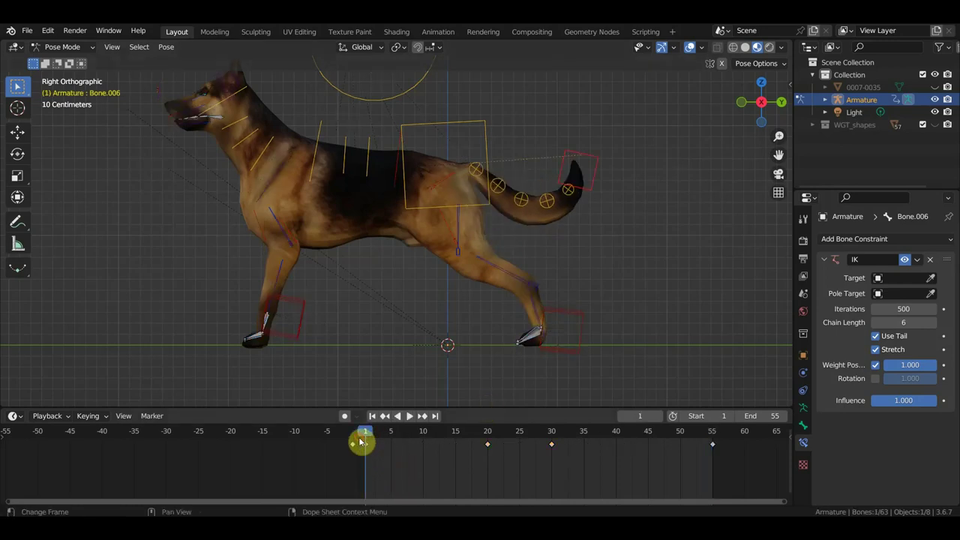
pyautogui.moveTo(360, 443); pyautogui.dragTo(715, 469)
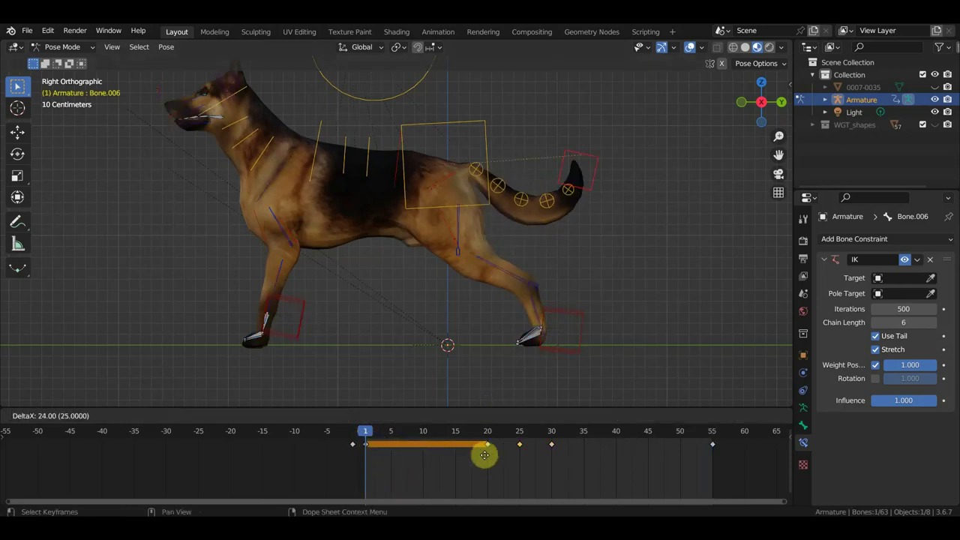
pyautogui.click(719, 470)
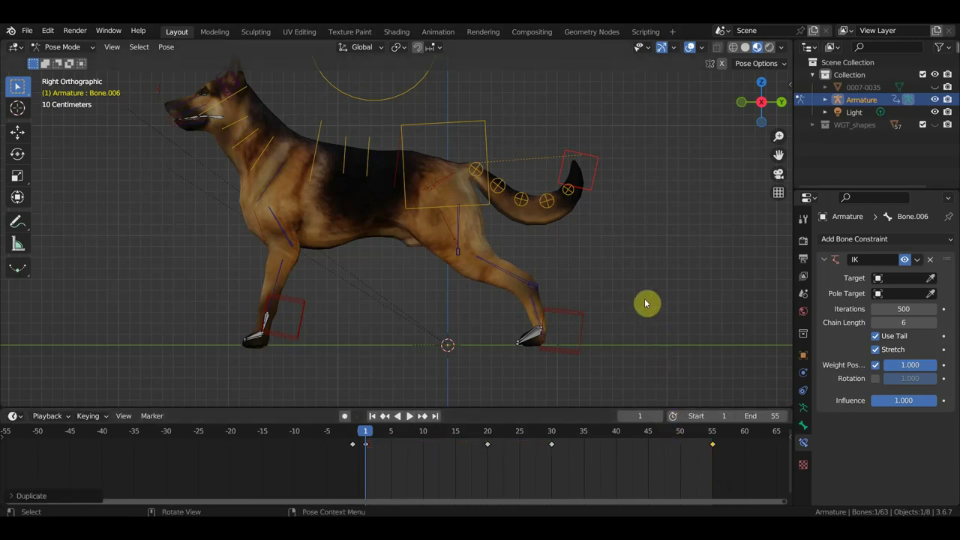
# Select all bones and copy their frame 1 keys to frame 55 to close the loop.
pyautogui.press('a')
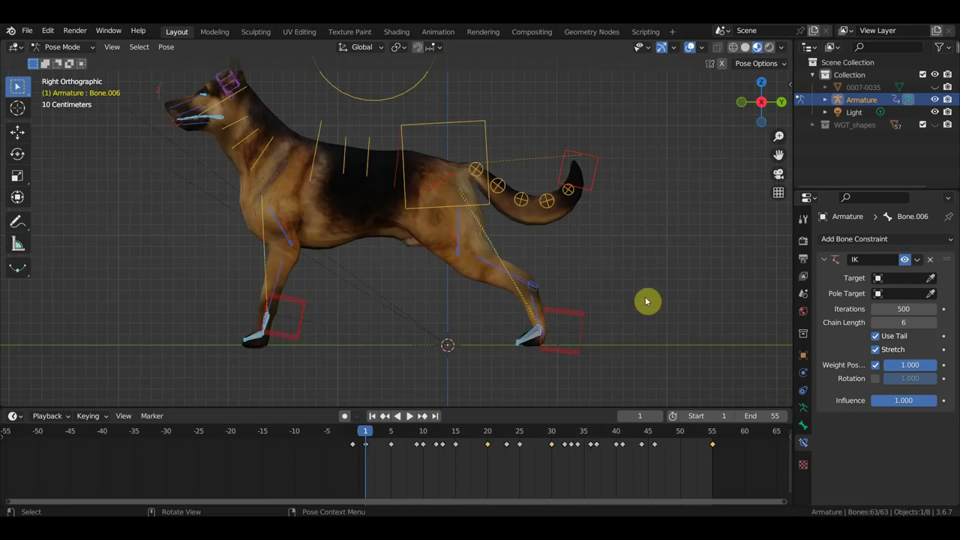
pyautogui.hotkey('alt', 'a')
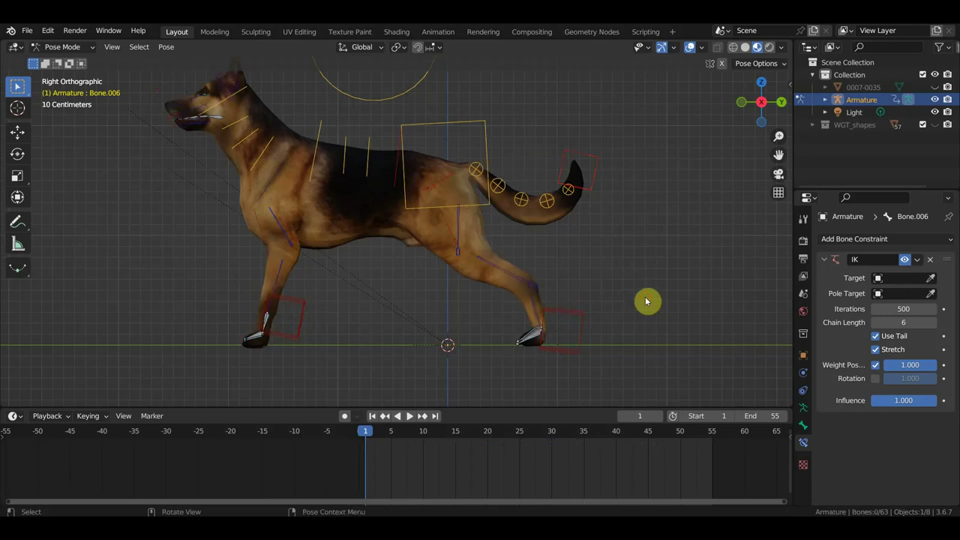
pyautogui.press('a')
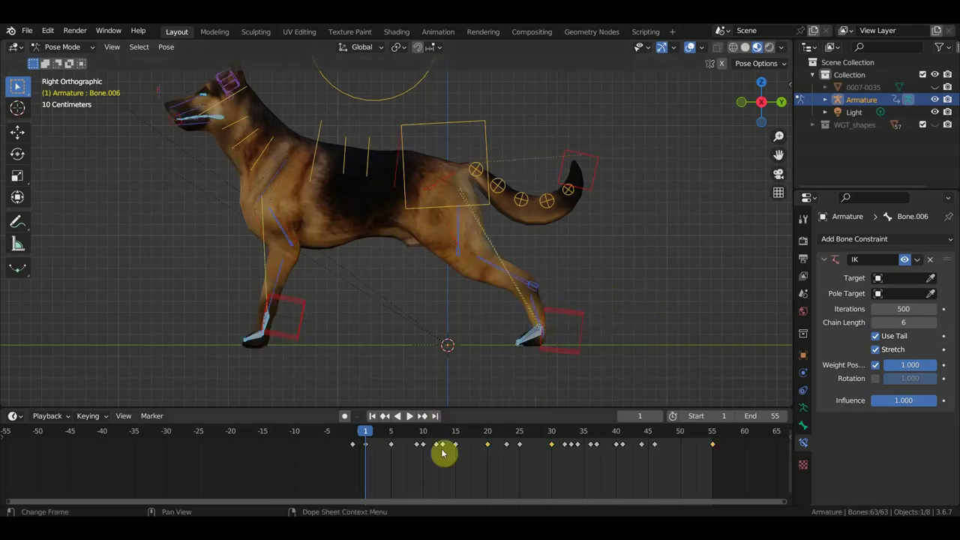
pyautogui.moveTo(362, 441); pyautogui.dragTo(706, 460)
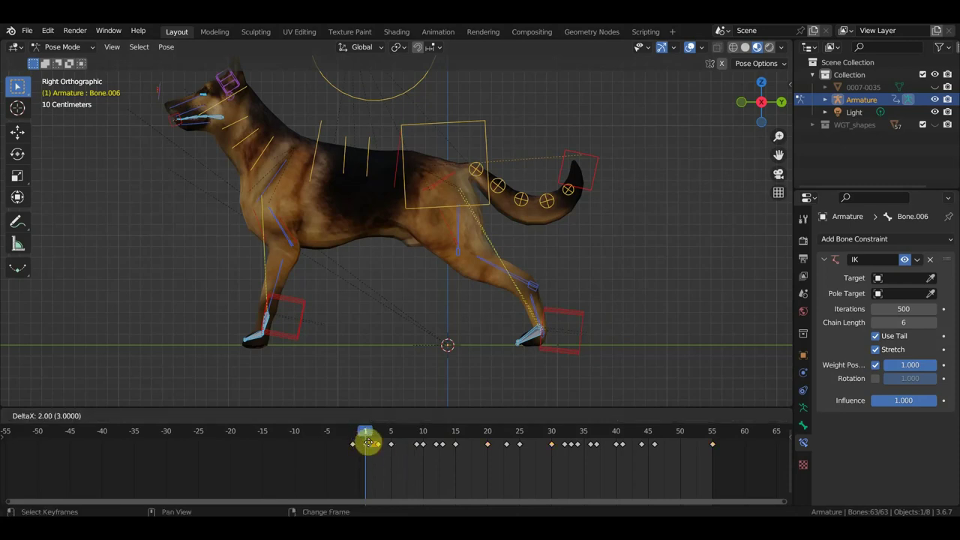
pyautogui.click(711, 462)
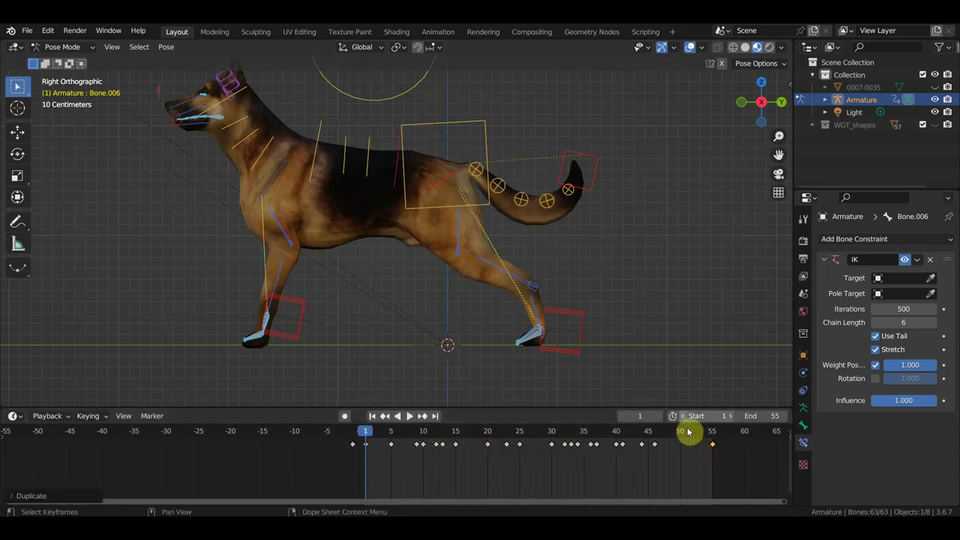
# Play and stop the loop, then select the tail-tip control and scrub back to frame 20.
pyautogui.press('space')
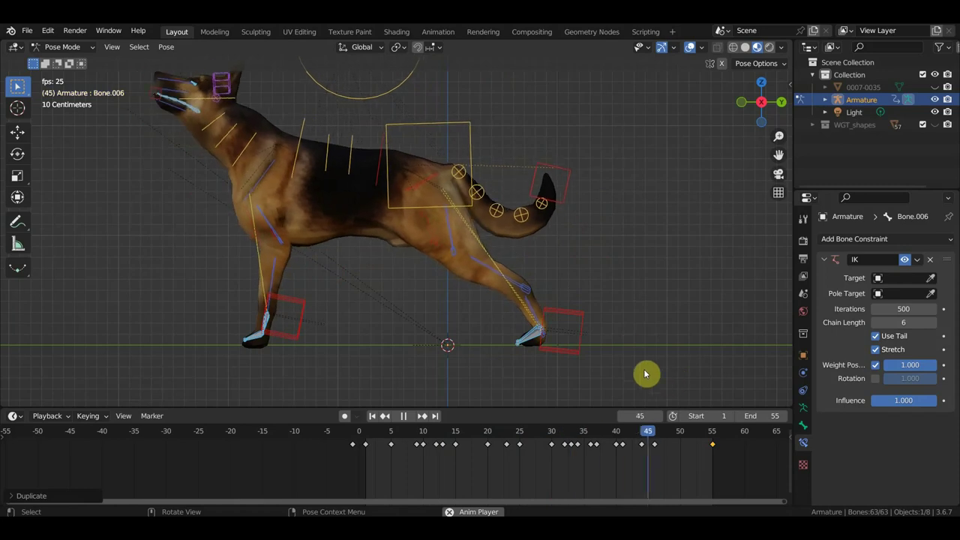
pyautogui.press('space')
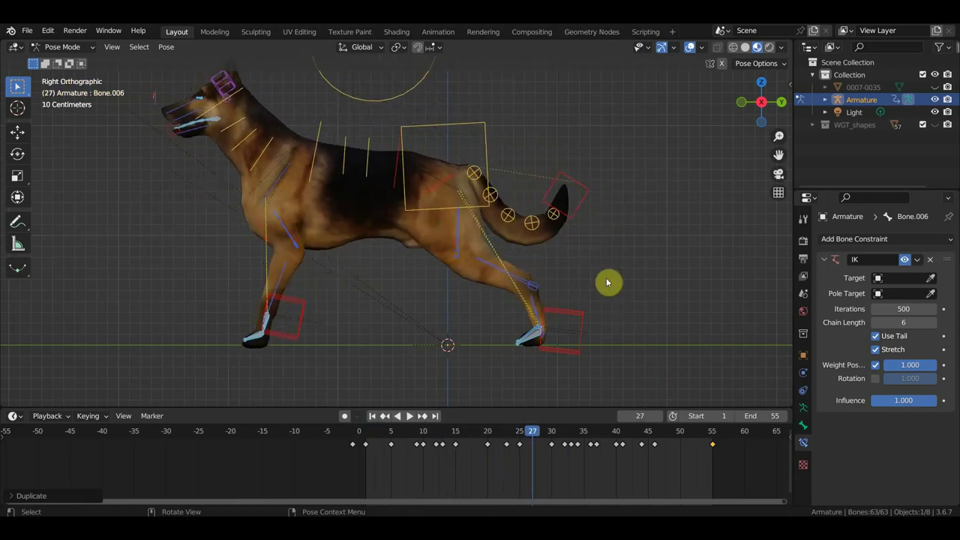
pyautogui.click(581, 206)
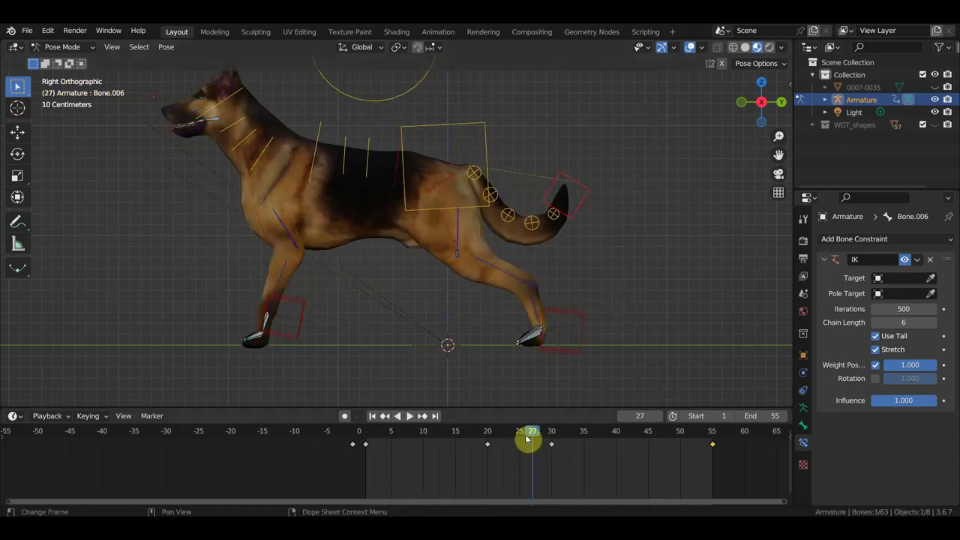
pyautogui.moveTo(527, 447)
pyautogui.mouseDown()
pyautogui.moveTo(491, 437)
pyautogui.moveTo(551, 451)
pyautogui.moveTo(495, 450)
pyautogui.moveTo(553, 466)
pyautogui.mouseUp()
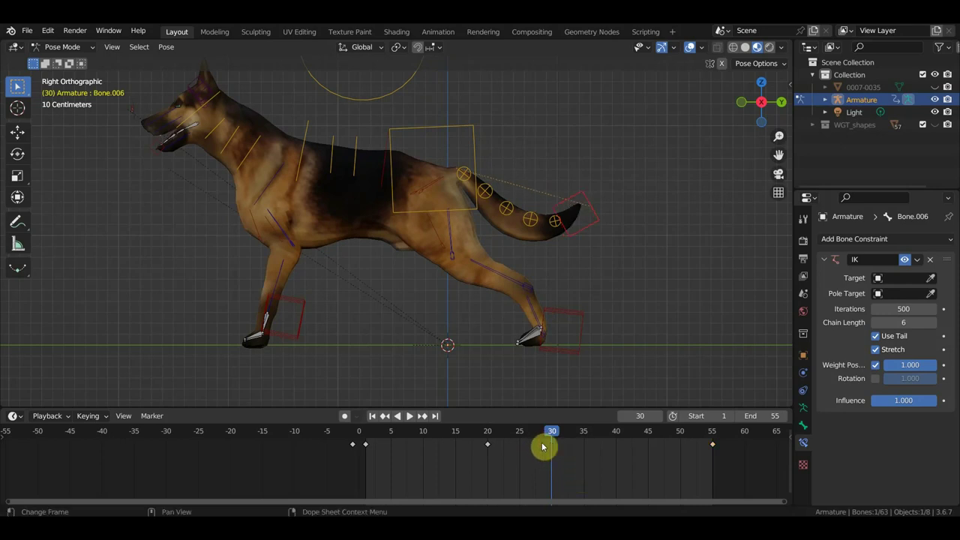
# At frame 21, select tail bone Bone.005 together with the tail base bone.
pyautogui.moveTo(538, 445); pyautogui.dragTo(500, 438)
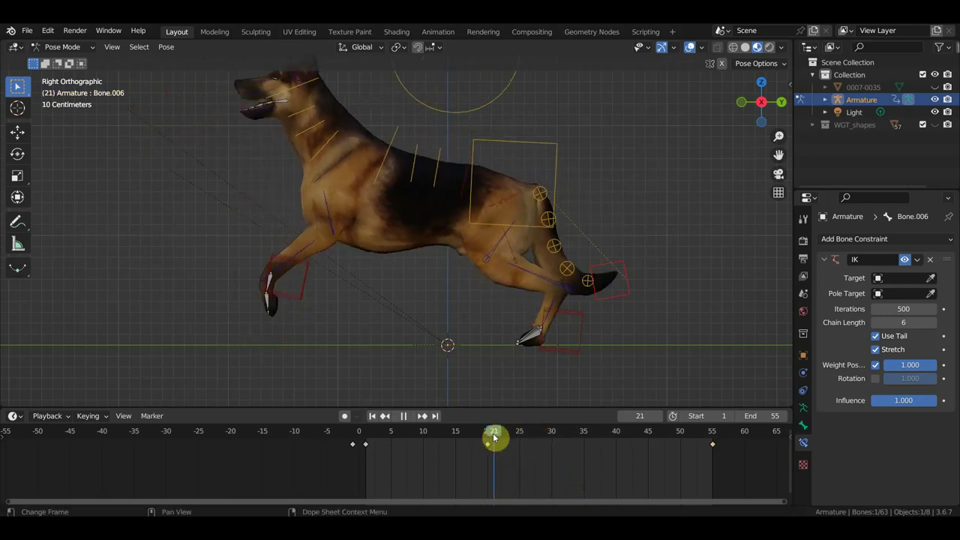
pyautogui.keyDown('shift'); pyautogui.click(585, 283); pyautogui.keyUp('shift')
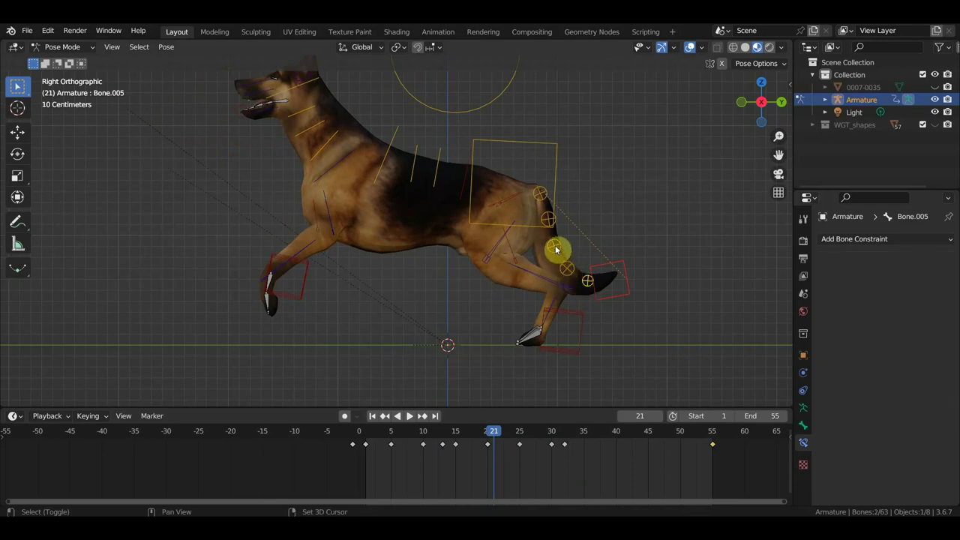
pyautogui.keyDown('shift'); pyautogui.click(541, 197); pyautogui.keyUp('shift')
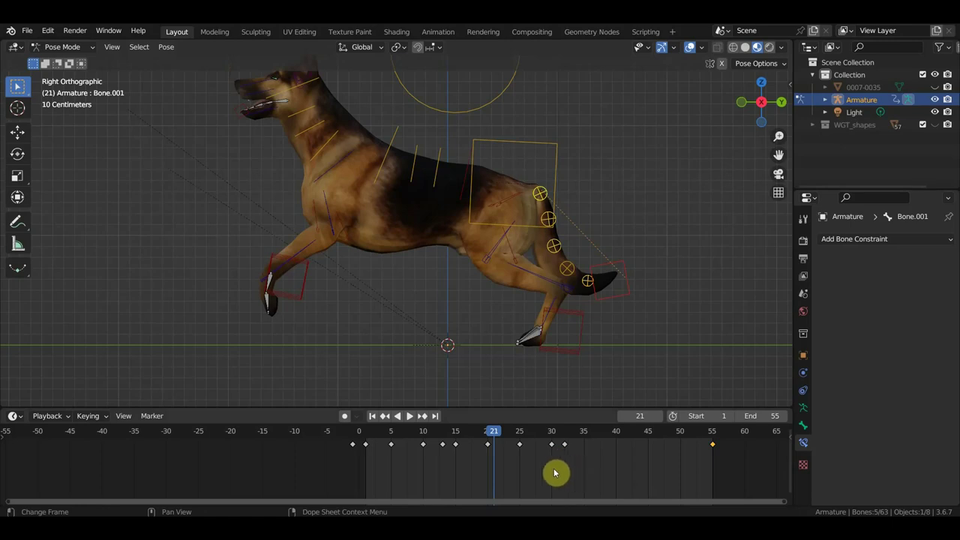
# Box-select the tail keys between frames 5 and 15, delete them, and play the cycle.
pyautogui.moveTo(559, 470); pyautogui.dragTo(545, 455)
pyautogui.moveTo(572, 442); pyautogui.dragTo(572, 431)
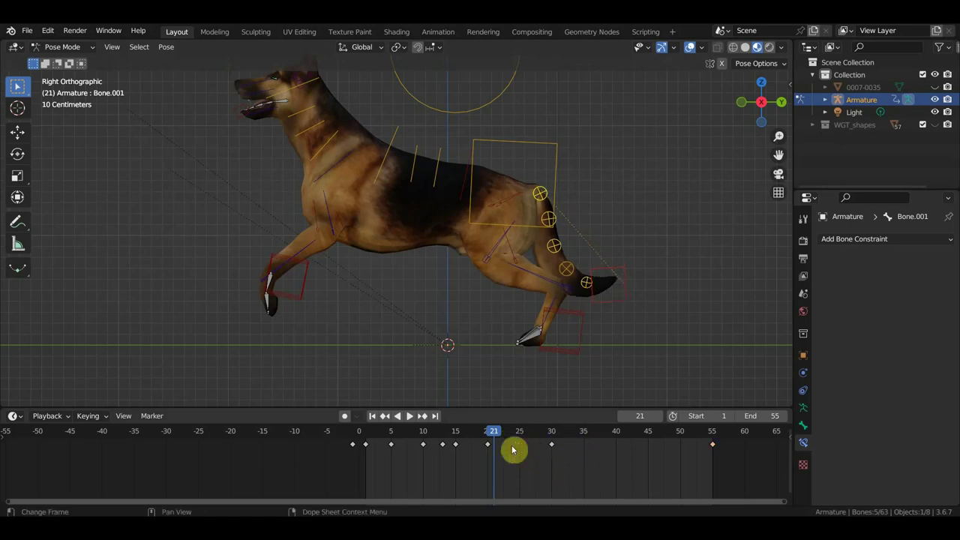
pyautogui.moveTo(473, 458); pyautogui.dragTo(381, 433)
pyautogui.press('Delete')
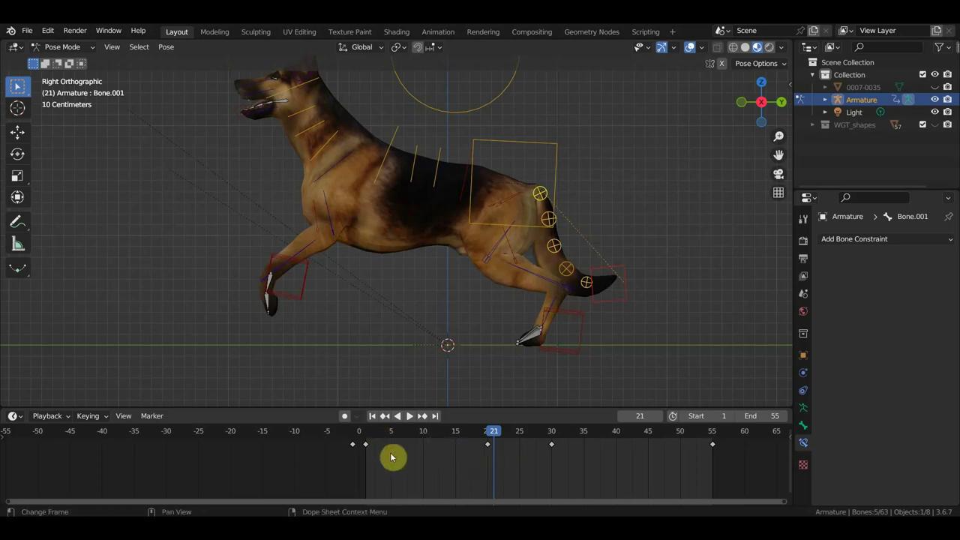
pyautogui.press('space')
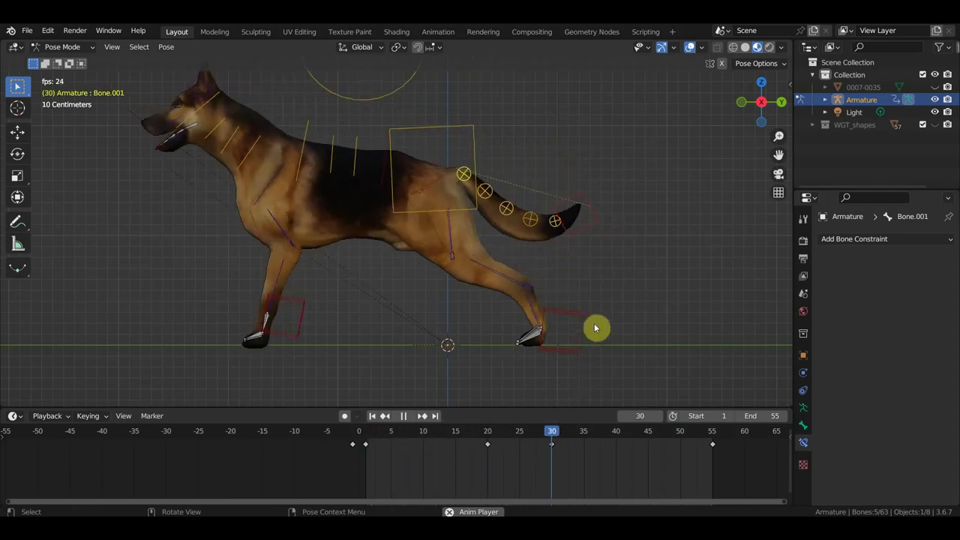
pyautogui.press('space')
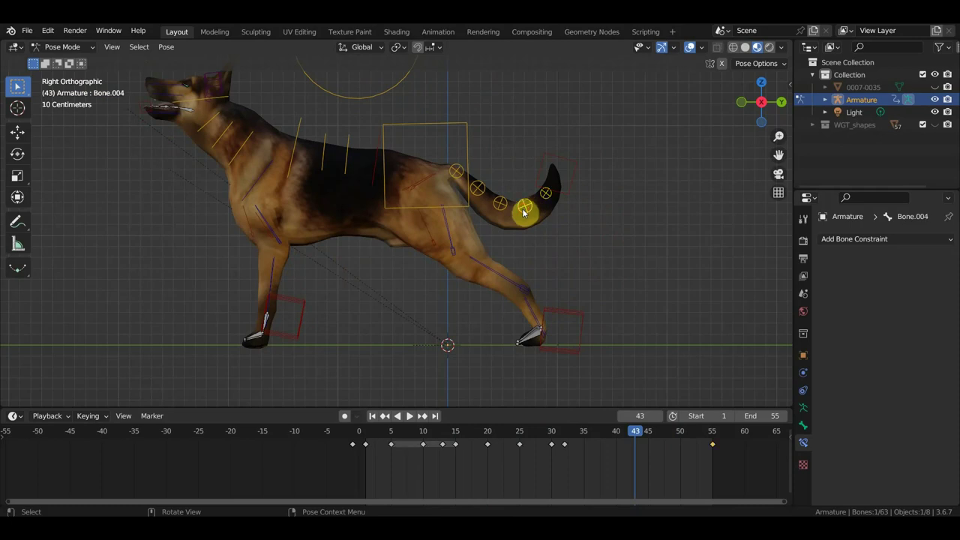
# Delete the tail keys from frame 5 to 32 and replay the cycle.
pyautogui.moveTo(611, 473); pyautogui.dragTo(385, 439)
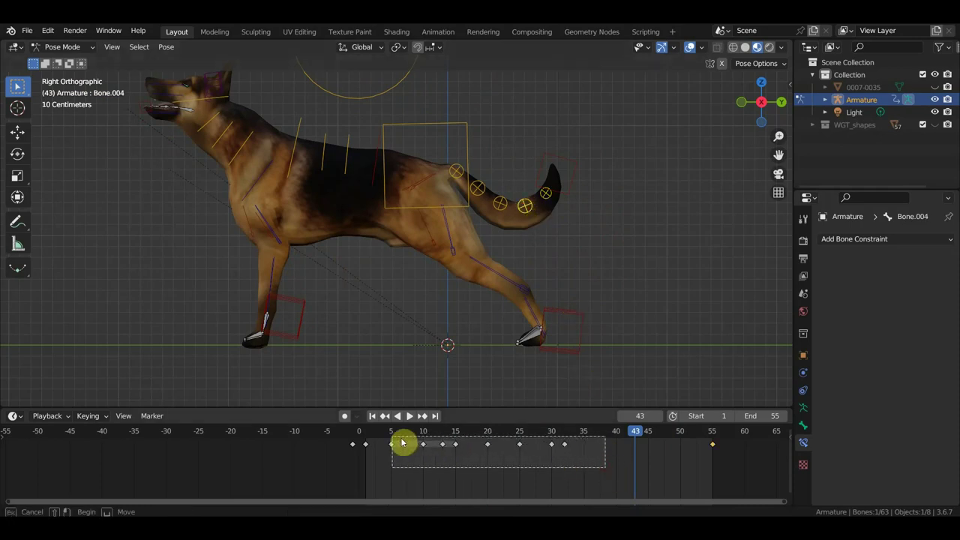
pyautogui.press('Delete')
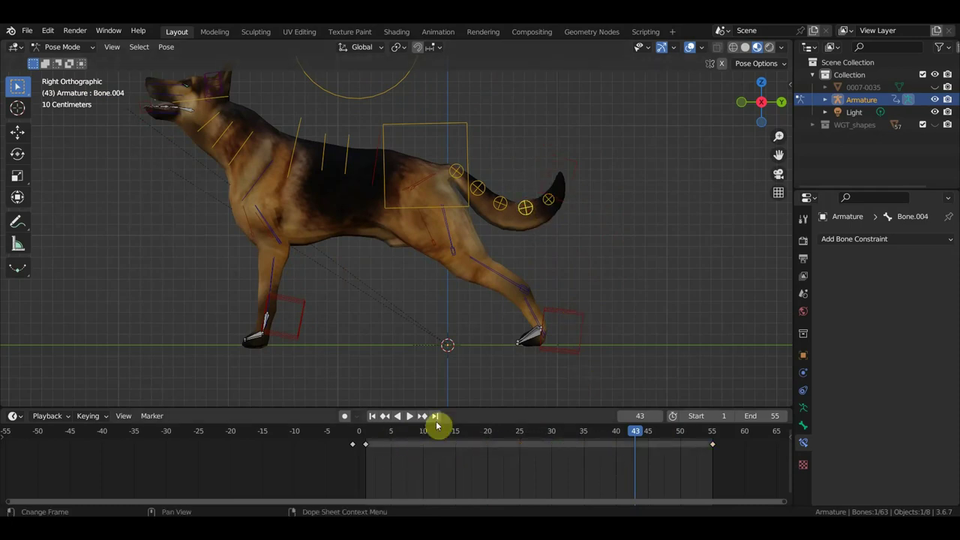
pyautogui.press('space')
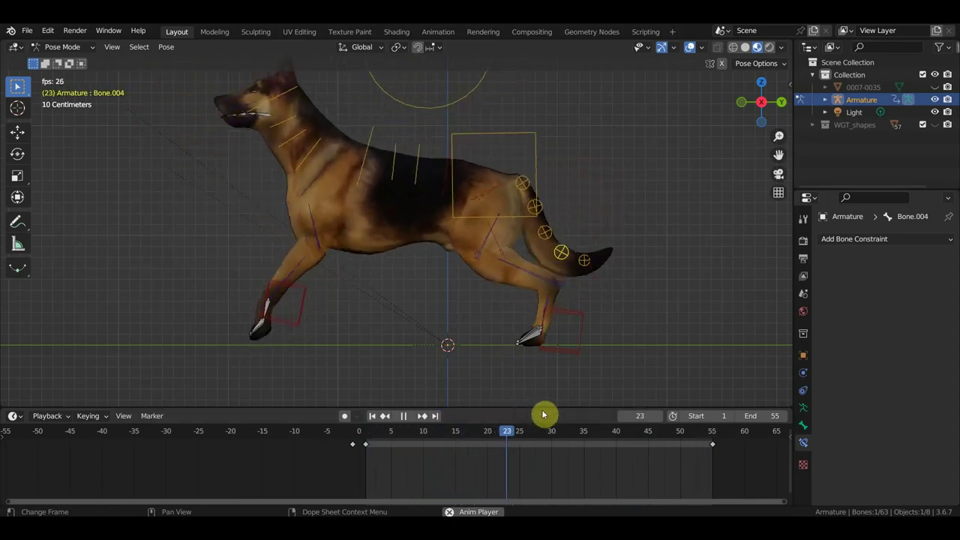
pyautogui.press('space')
# Select tail-tip control Bone.006 and scrub back through the animation to frame 1.
pyautogui.click(578, 217)
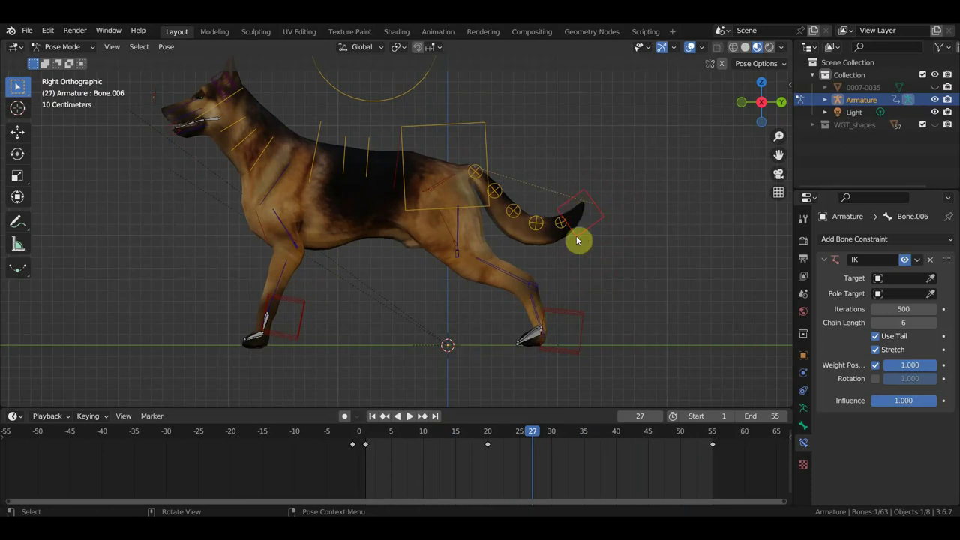
pyautogui.moveTo(536, 435); pyautogui.dragTo(372, 443)
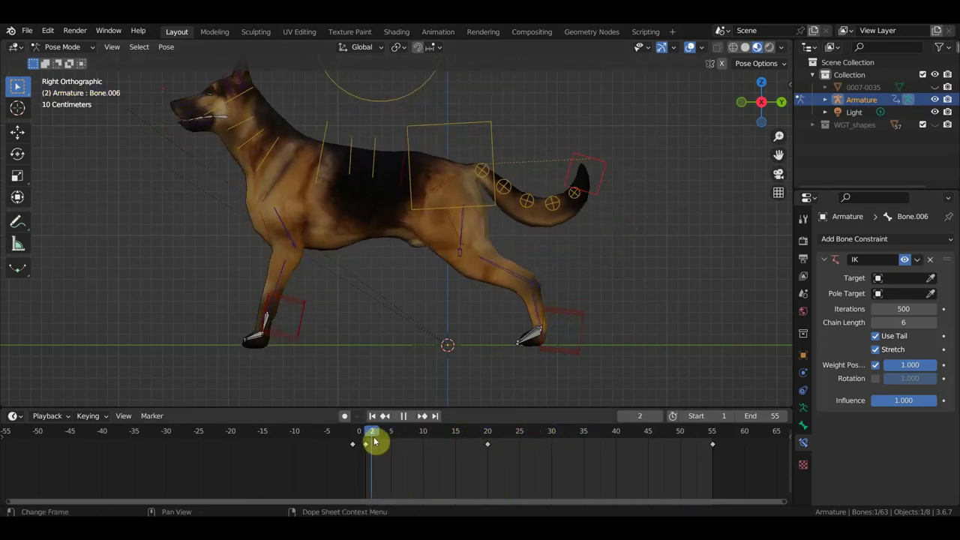
pyautogui.moveTo(369, 443); pyautogui.dragTo(585, 465)
# Drop the tail tip lower and key all bones as Location & Rotation.
pyautogui.press('g')
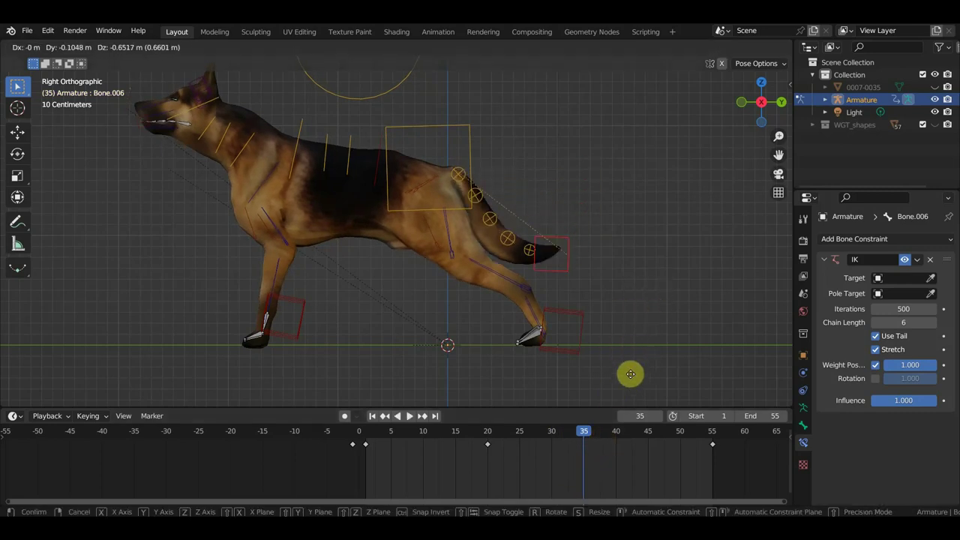
pyautogui.click(630, 370)
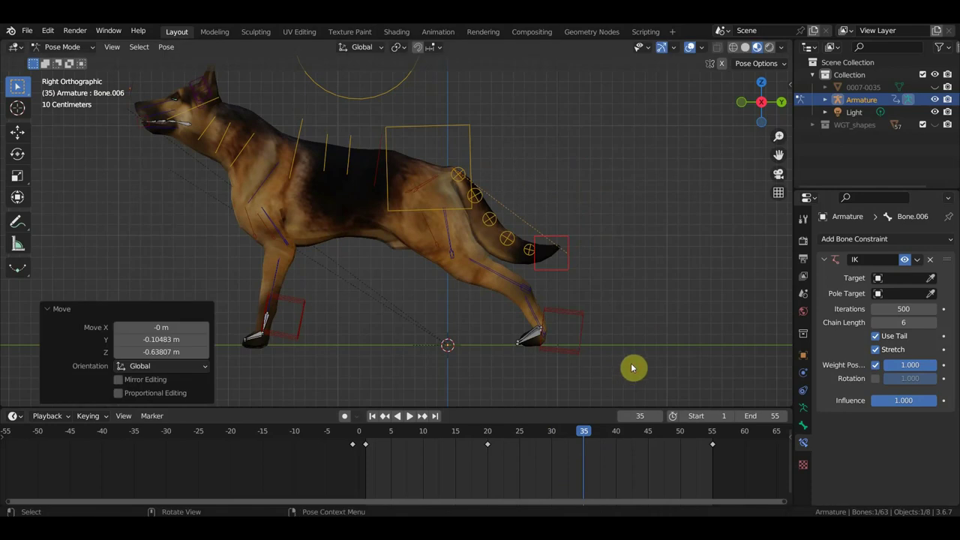
pyautogui.press('a')
pyautogui.press('i')
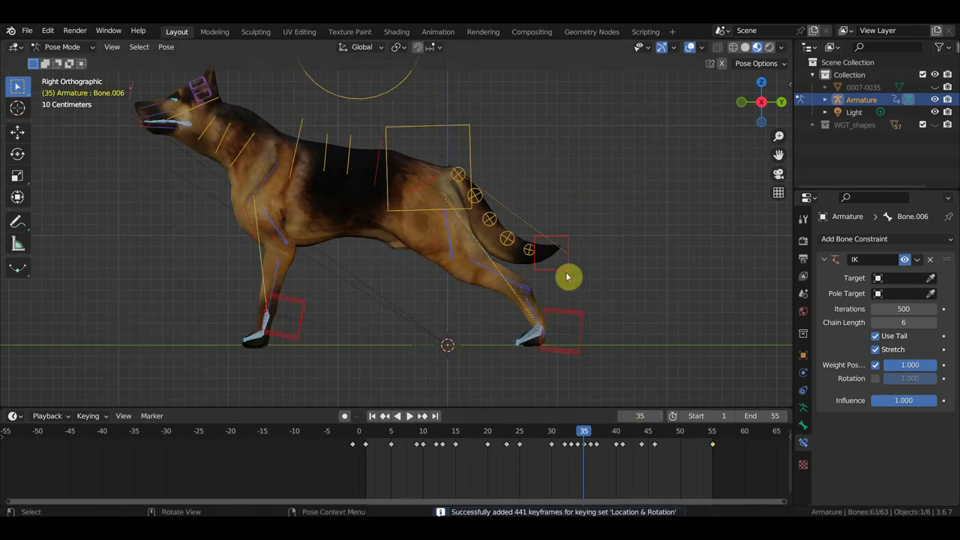
pyautogui.click(568, 278)
# At frame 28, lower the tail tip and keyframe every bone.
pyautogui.moveTo(604, 442)
pyautogui.mouseDown()
pyautogui.moveTo(539, 444)
pyautogui.moveTo(564, 455)
pyautogui.moveTo(541, 453)
pyautogui.mouseUp()
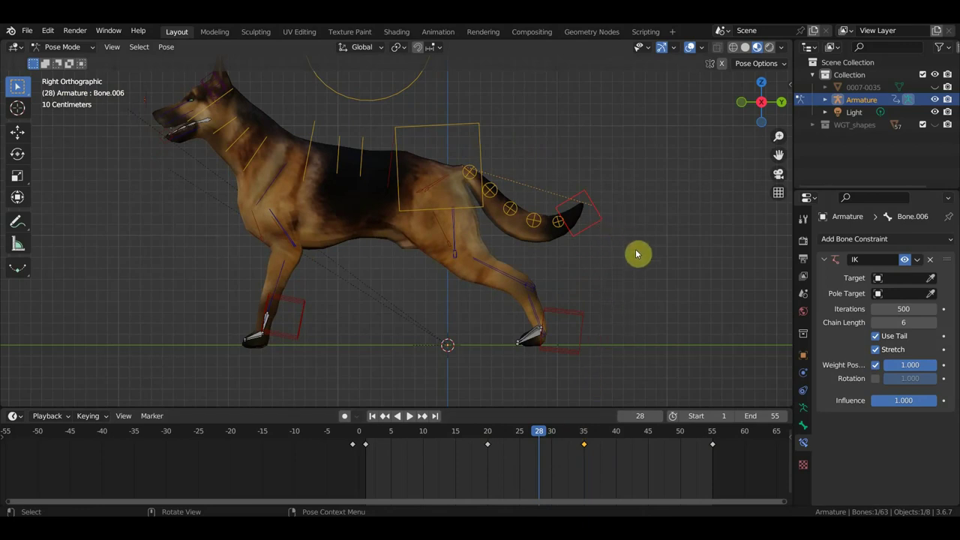
pyautogui.press('g')
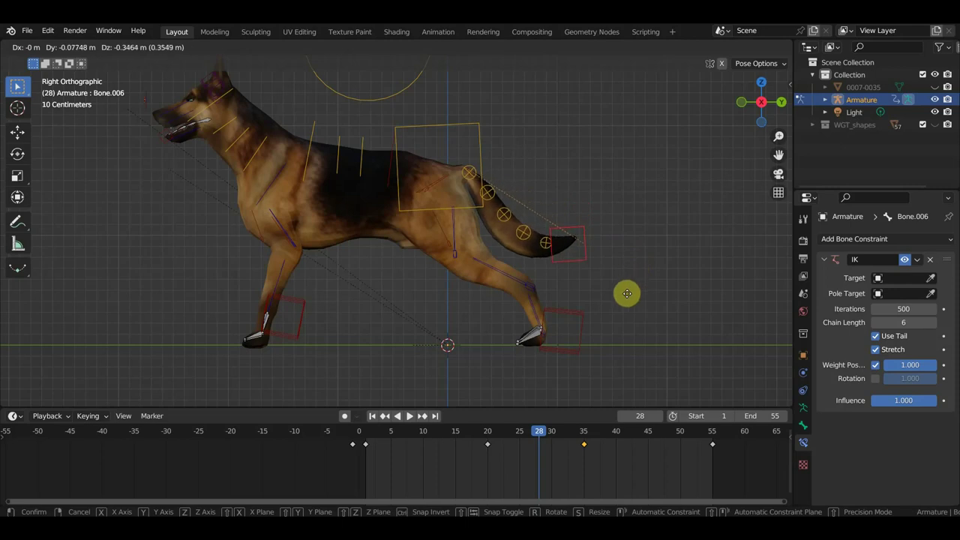
pyautogui.click(629, 298)
pyautogui.press('a')
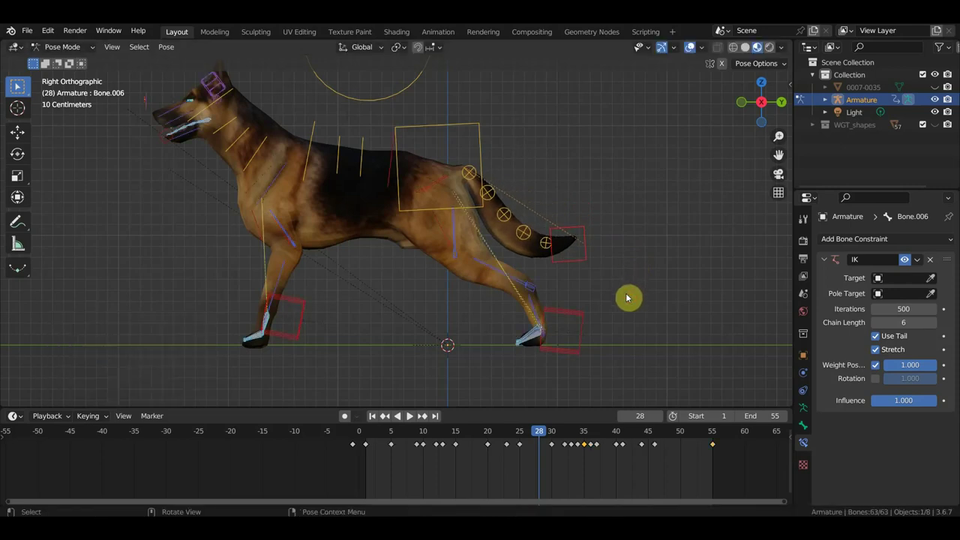
pyautogui.press('i')
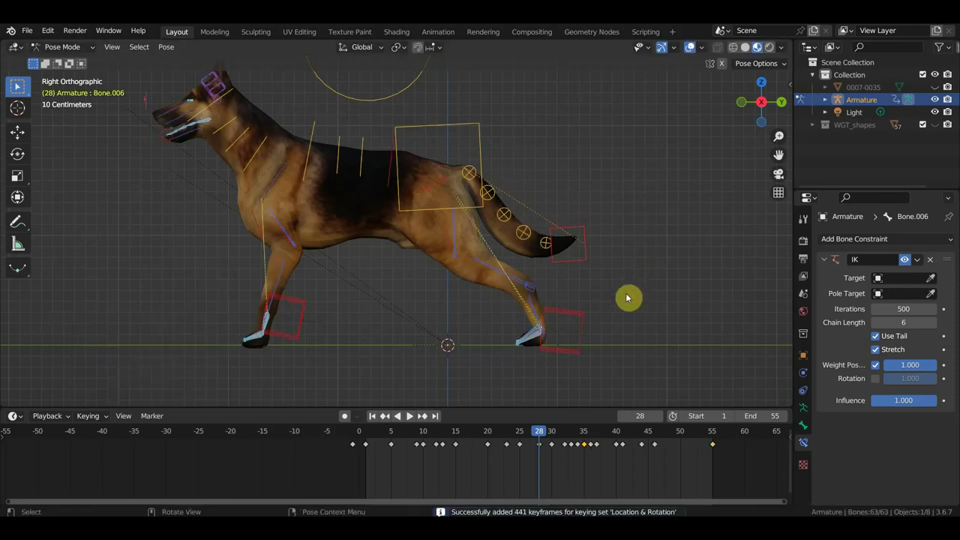
pyautogui.click(582, 263)
# At frame 45, reposition the tail tip and keyframe every bone.
pyautogui.moveTo(540, 440)
pyautogui.mouseDown()
pyautogui.moveTo(461, 446)
pyautogui.moveTo(661, 454)
pyautogui.moveTo(651, 455)
pyautogui.mouseUp()
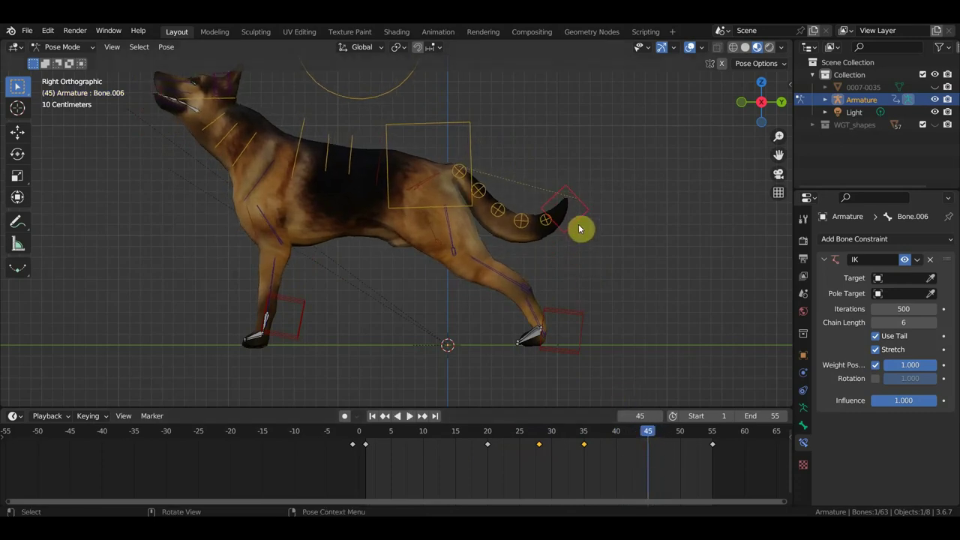
pyautogui.press('g')
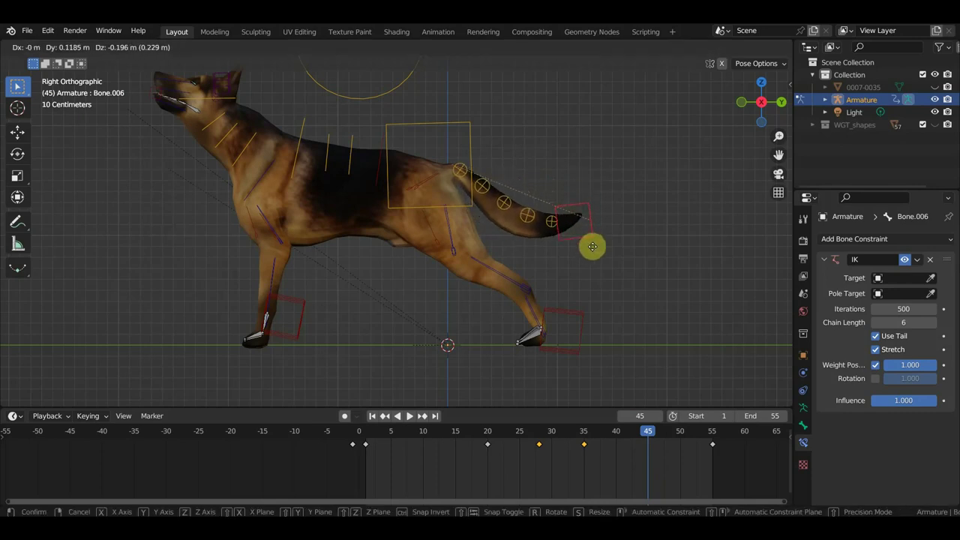
pyautogui.click(597, 244)
pyautogui.press('a')
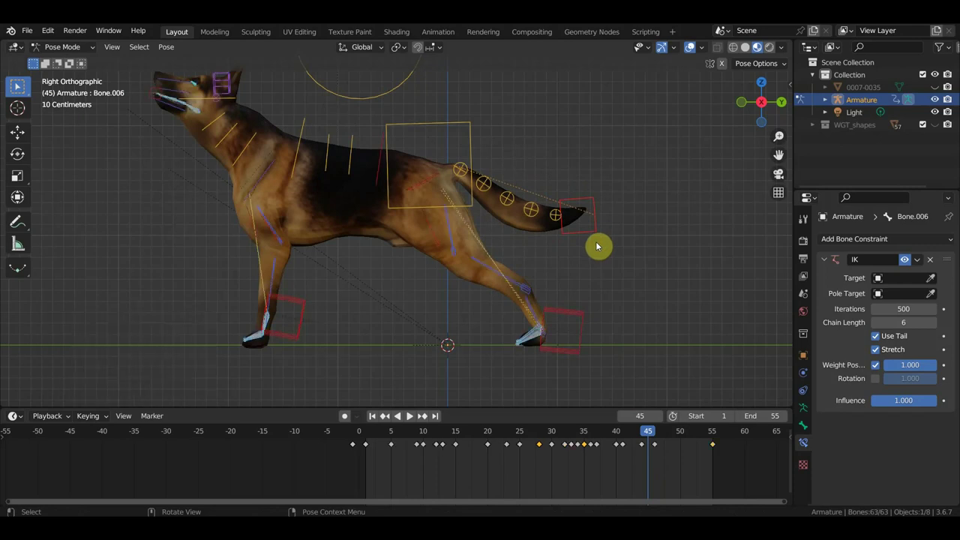
pyautogui.press('i')
pyautogui.click(592, 246)
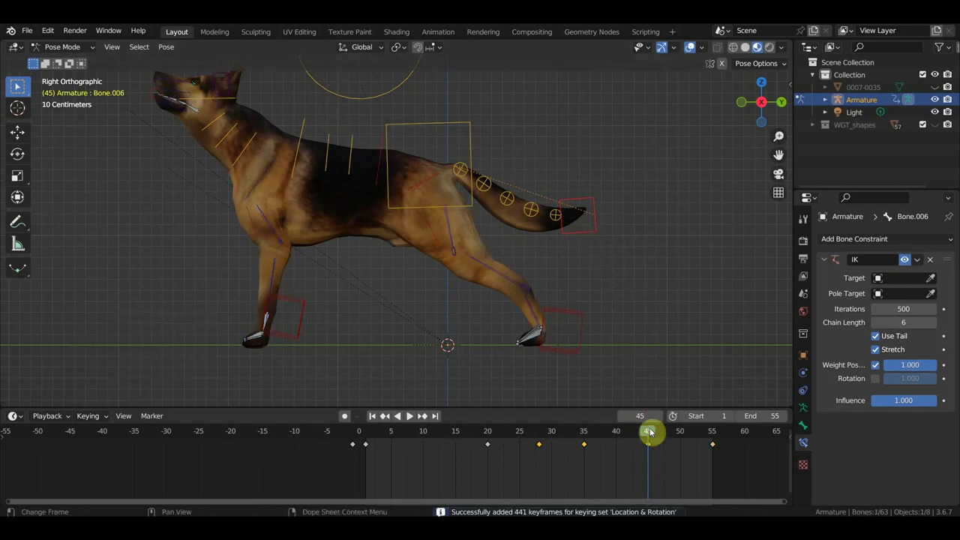
# Play the walk cycle to review, stop, and select the tail key at frame 55.
pyautogui.press('space')
pyautogui.moveTo(657, 437); pyautogui.dragTo(726, 452)
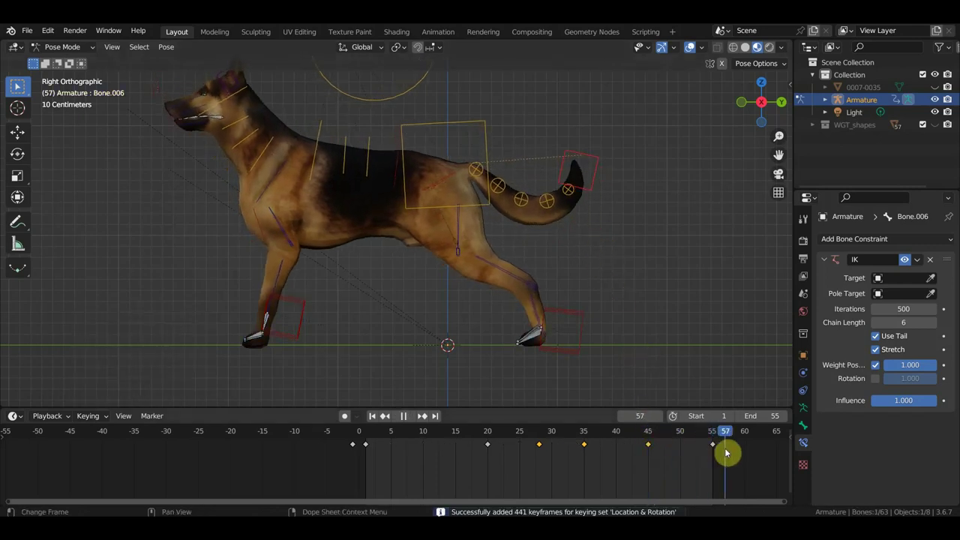
pyautogui.press('space')
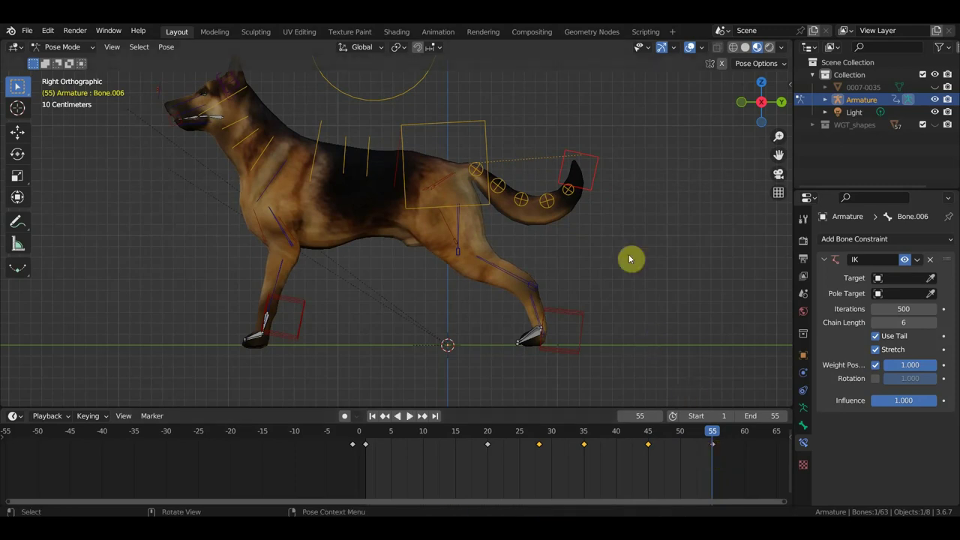
pyautogui.press('space')
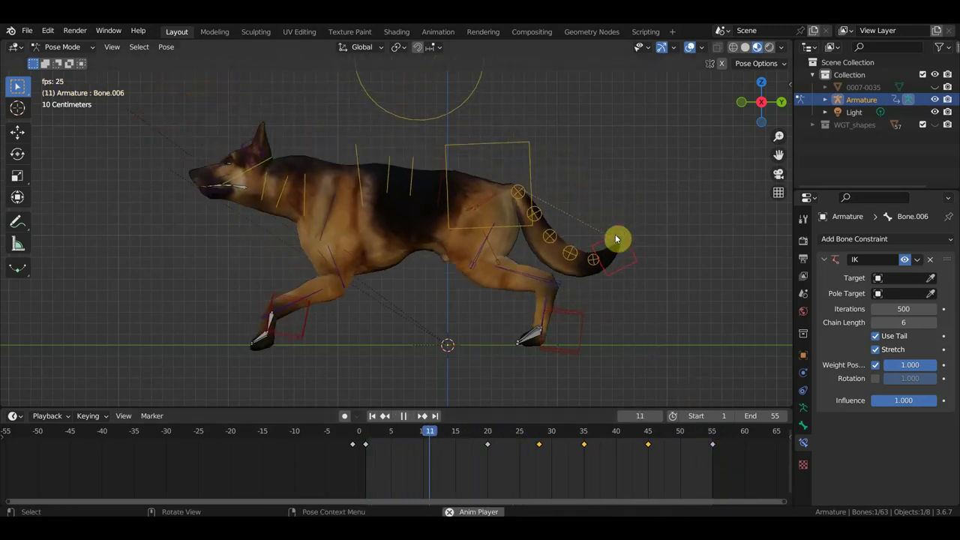
pyautogui.press('space')
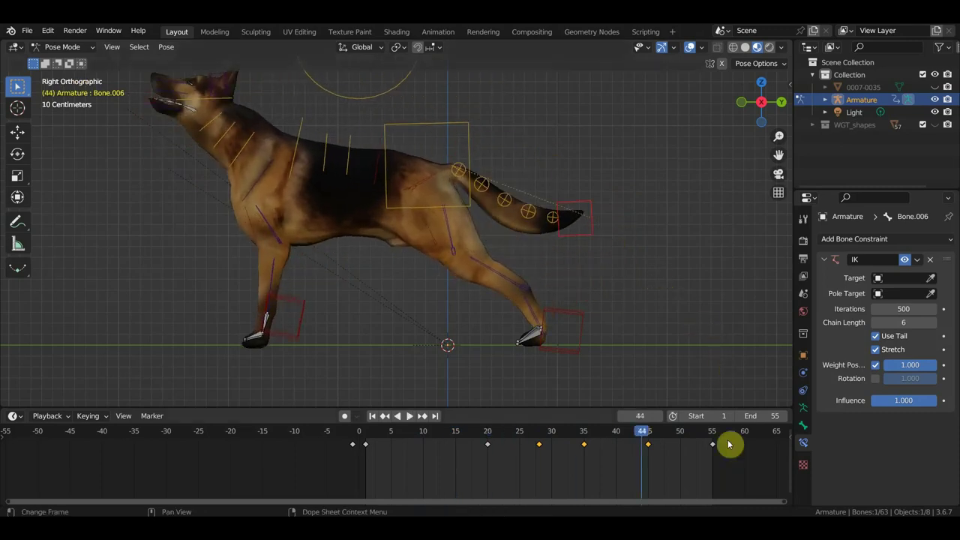
pyautogui.moveTo(716, 452); pyautogui.dragTo(724, 467)
pyautogui.moveTo(704, 435); pyautogui.dragTo(707, 438)
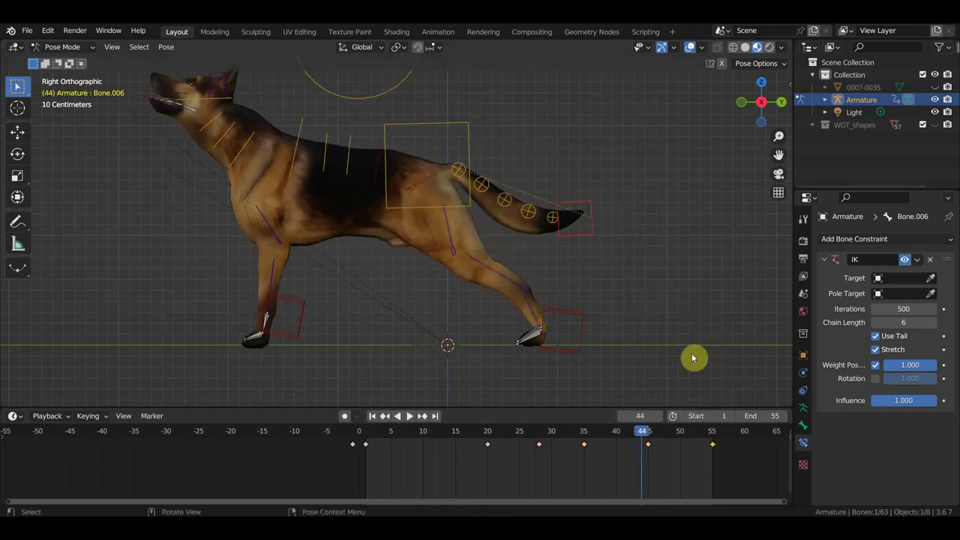
# Select the tail bones and their keys at frames 55, 1 and 28, undoing an accidental deletion.
pyautogui.keyDown('shift'); pyautogui.click(534, 217); pyautogui.keyUp('shift')
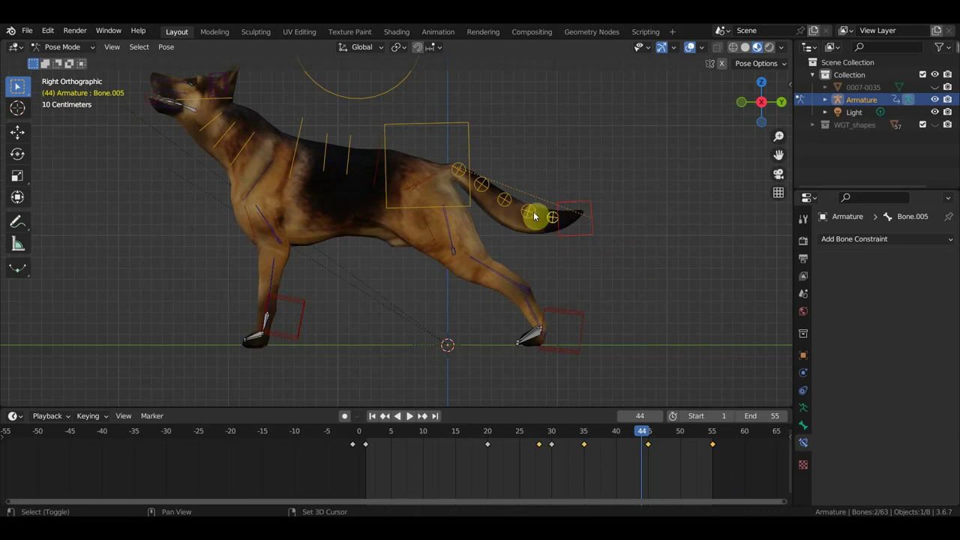
pyautogui.keyDown('shift'); pyautogui.click(460, 173); pyautogui.keyUp('shift')
pyautogui.moveTo(749, 477); pyautogui.dragTo(700, 439)
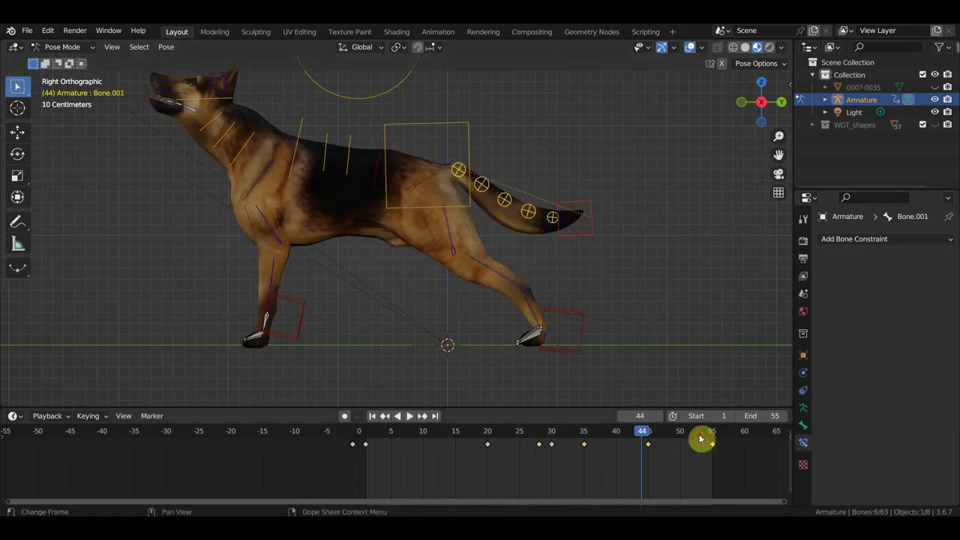
pyautogui.moveTo(365, 444); pyautogui.dragTo(352, 444)
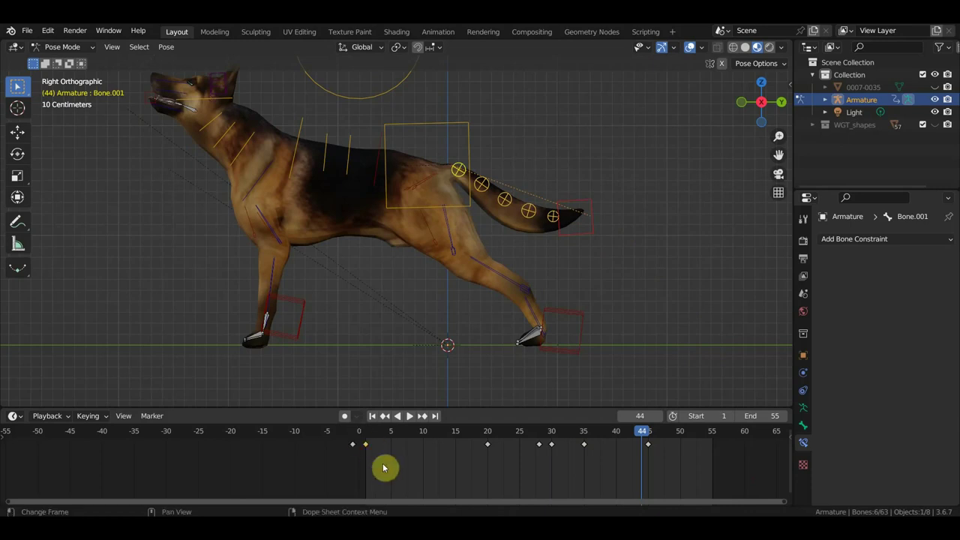
pyautogui.click(538, 440)
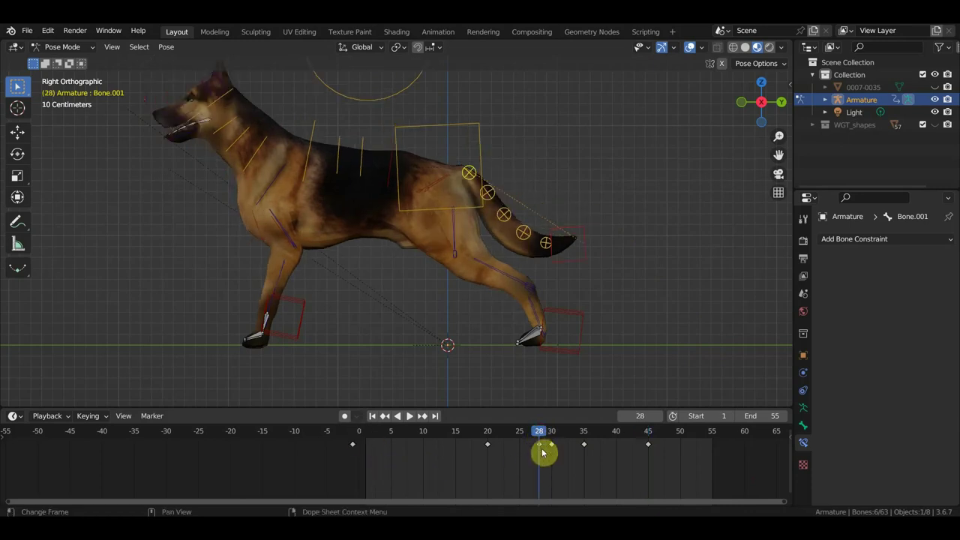
pyautogui.click(537, 450)
pyautogui.press('Delete')
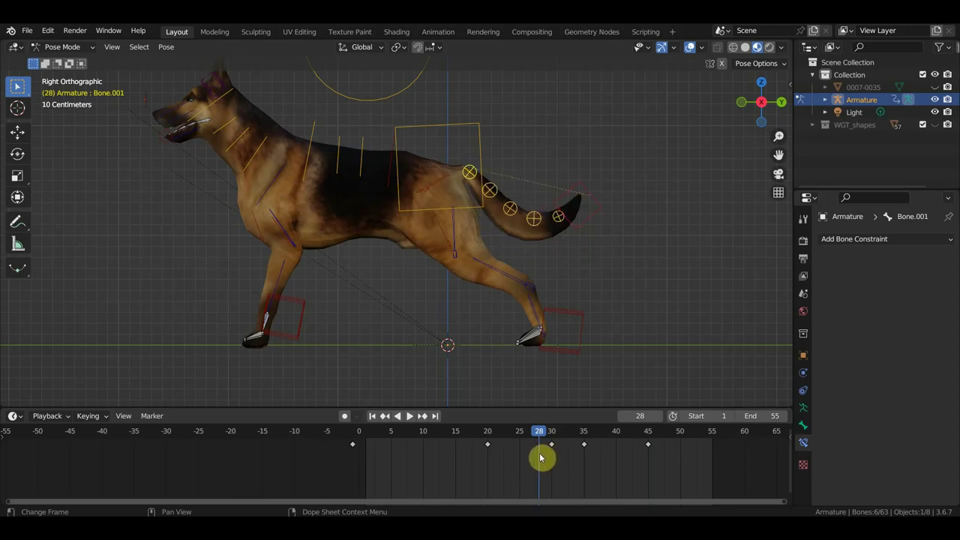
pyautogui.hotkey('ctrl', 'z')
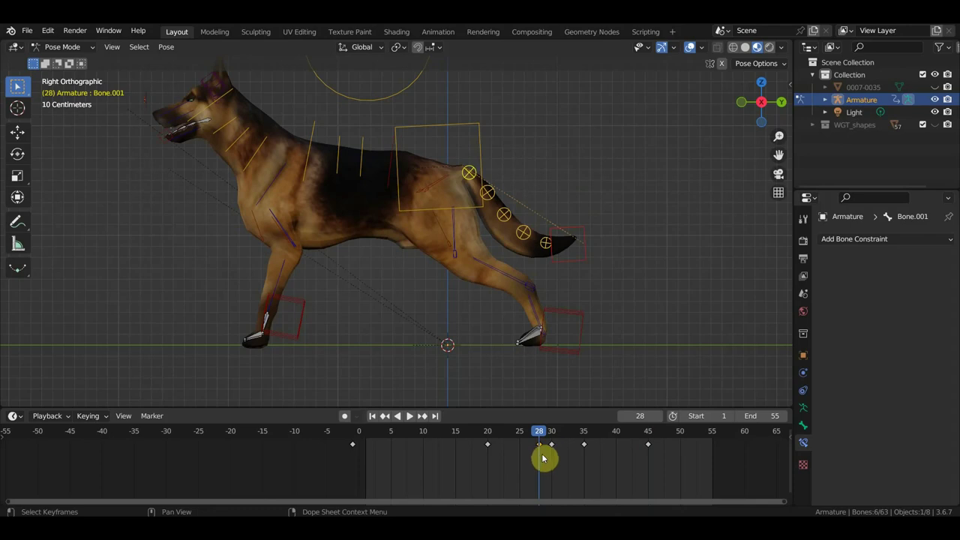
# Move the tail keys from 28 to 25, 20 to 15, and 35/45 to 40/50.
pyautogui.press('g')
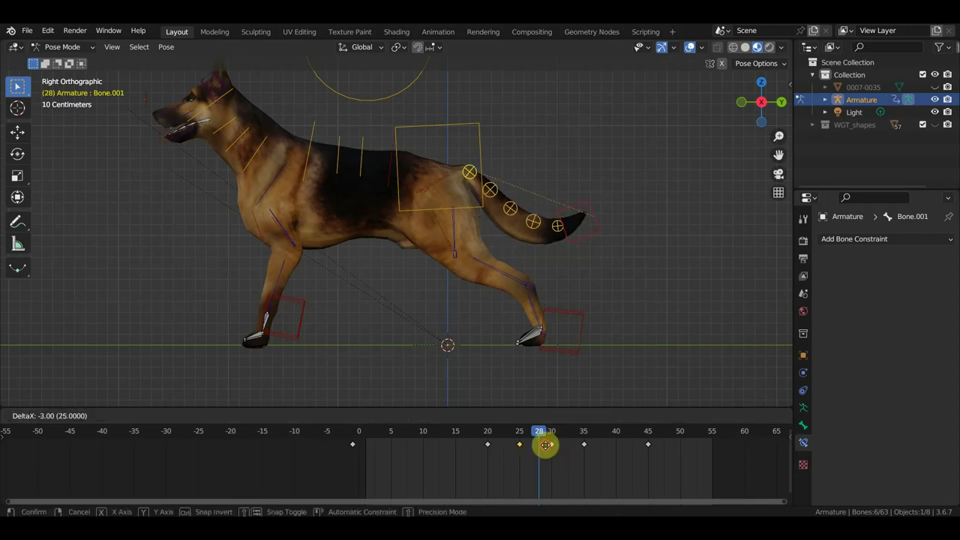
pyautogui.click(544, 446)
pyautogui.moveTo(502, 454)
pyautogui.mouseDown()
pyautogui.moveTo(474, 441)
pyautogui.moveTo(488, 455)
pyautogui.mouseUp()
pyautogui.press('g')
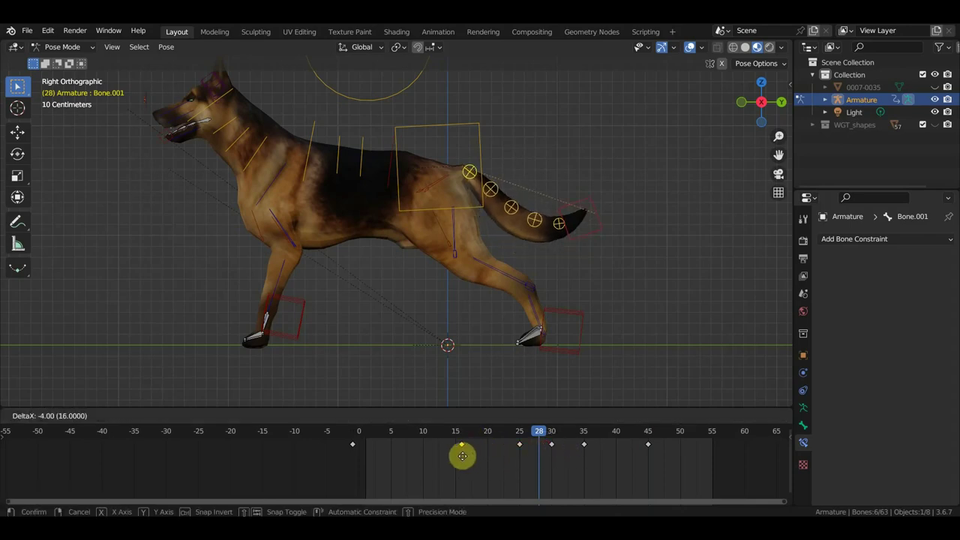
pyautogui.click(459, 455)
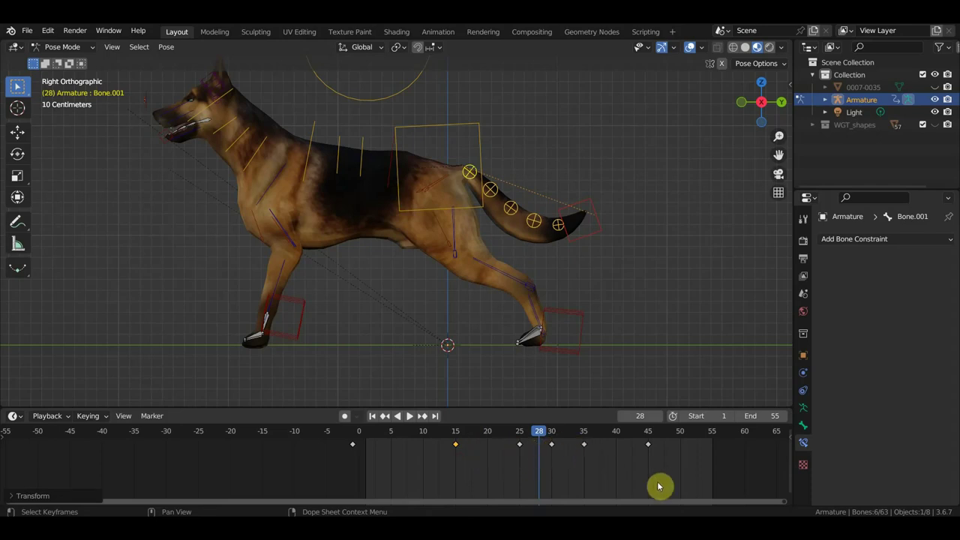
pyautogui.keyDown('shift'); pyautogui.moveTo(660, 474); pyautogui.dragTo(563, 430); pyautogui.keyUp('shift')
pyautogui.press('g')
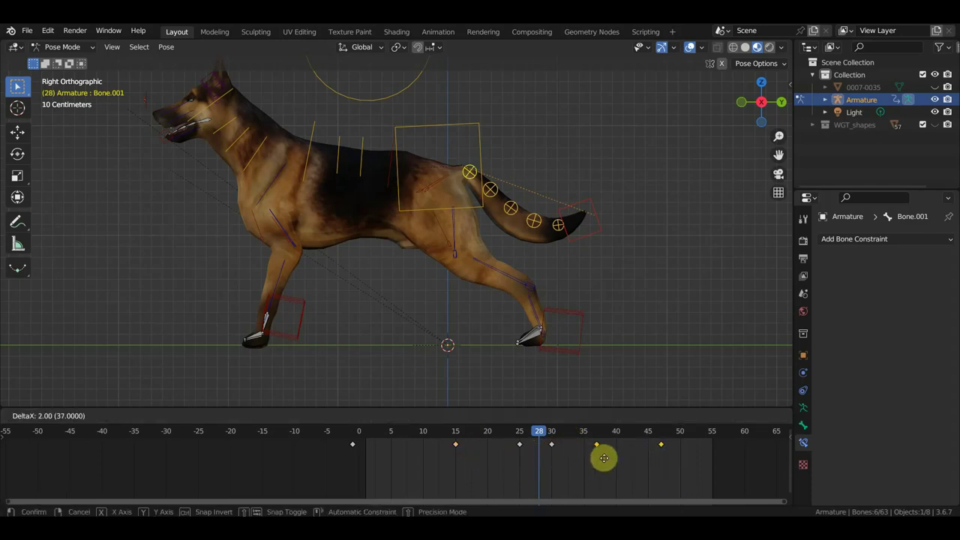
pyautogui.click(619, 459)
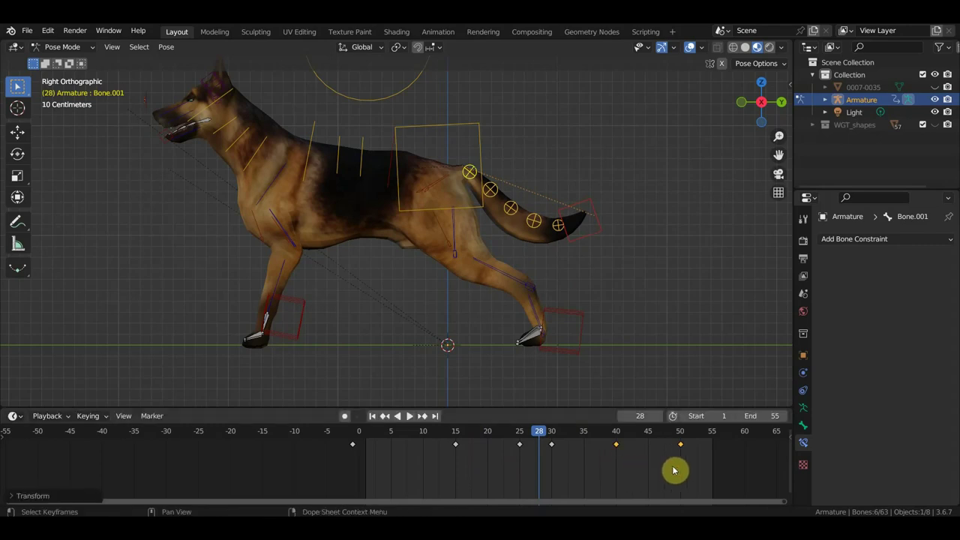
# Play the walk cycle and scrub through its end to review the retimed tail.
pyautogui.press('space')
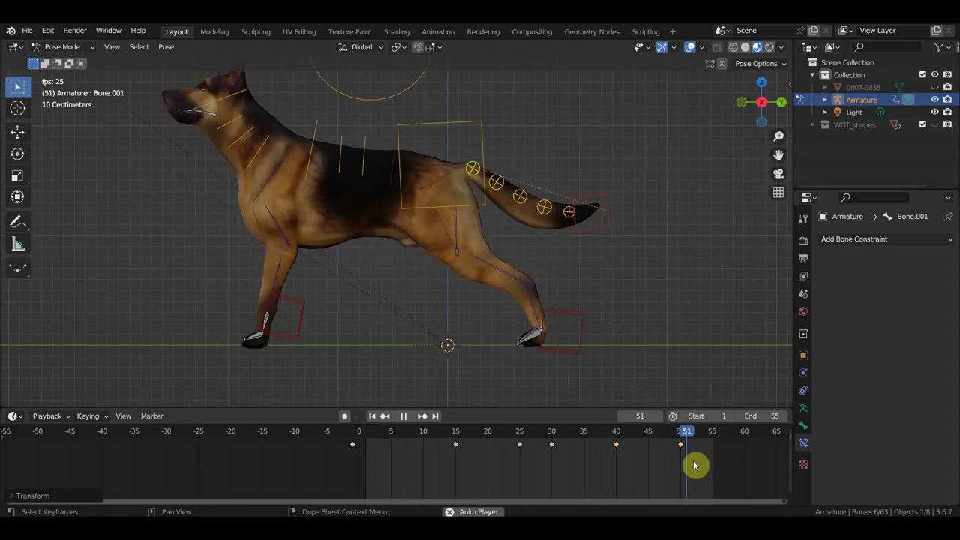
pyautogui.press('space')
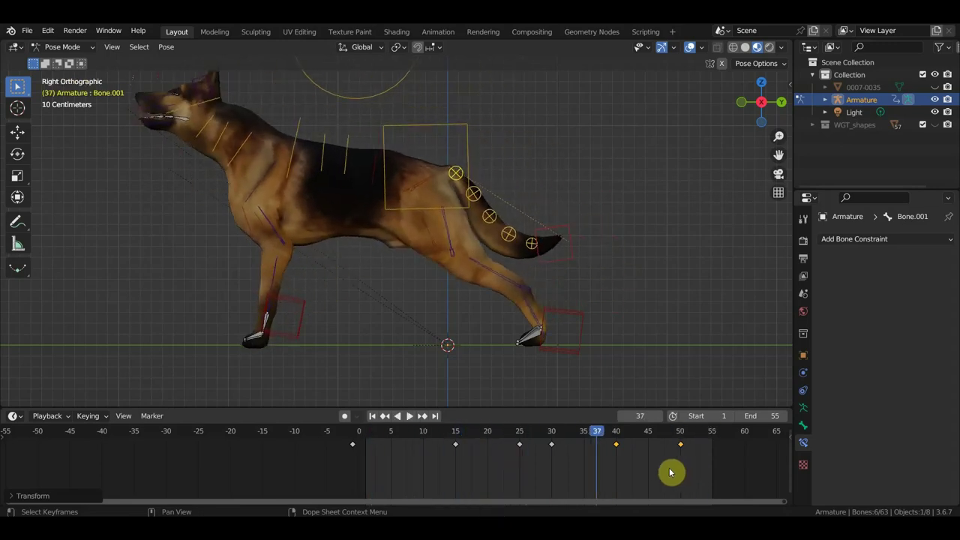
pyautogui.moveTo(631, 467)
pyautogui.mouseDown()
pyautogui.moveTo(718, 459)
pyautogui.moveTo(369, 453)
pyautogui.moveTo(489, 358)
pyautogui.moveTo(490, 422)
pyautogui.moveTo(459, 443)
pyautogui.mouseUp()
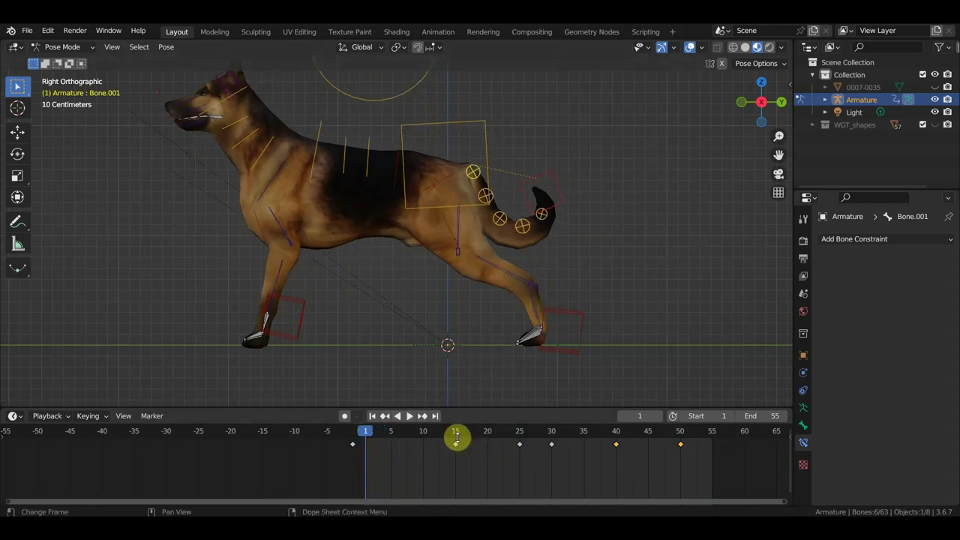
# Select the tail-tip bone, delete its stray key at frame -1, and play the cycle.
pyautogui.click(457, 435)
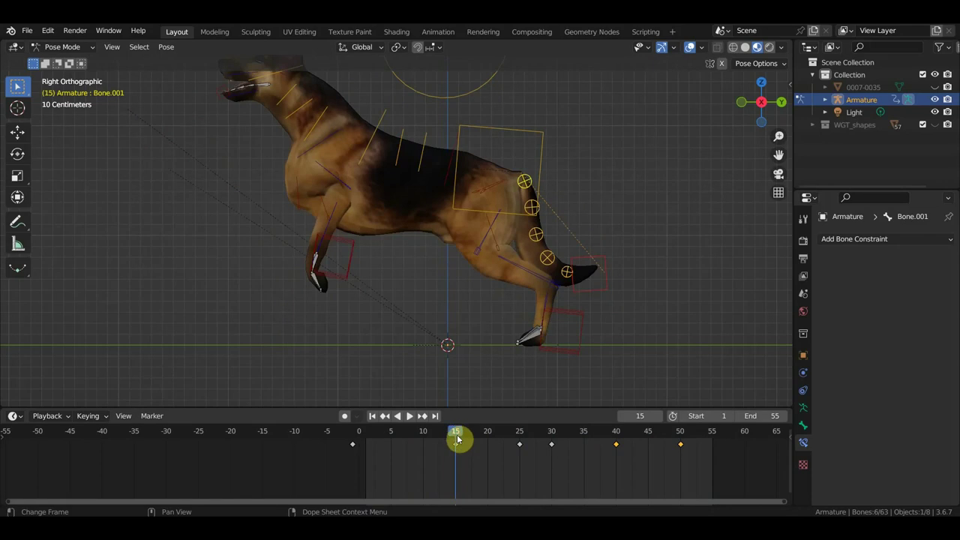
pyautogui.click(368, 440)
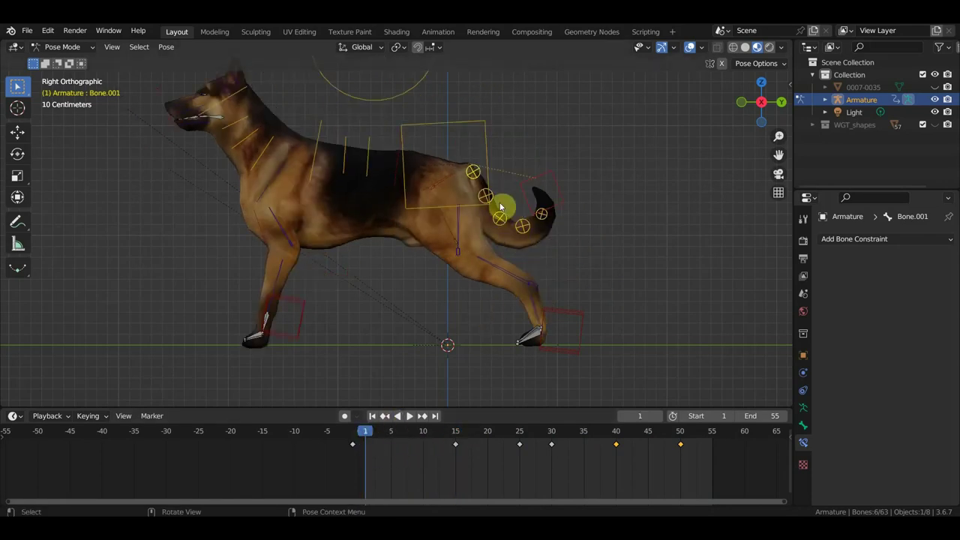
pyautogui.keyDown('shift'); pyautogui.click(557, 189); pyautogui.keyUp('shift')
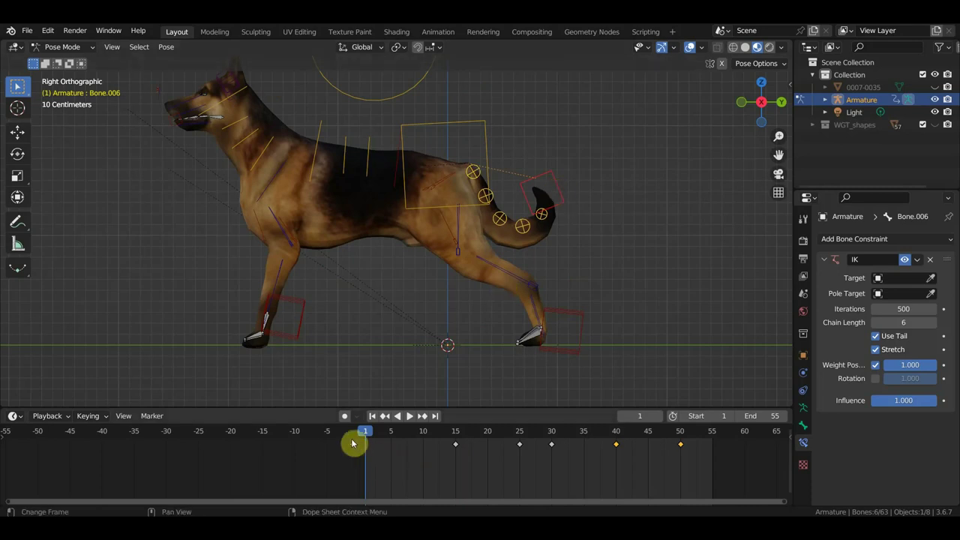
pyautogui.click(356, 440)
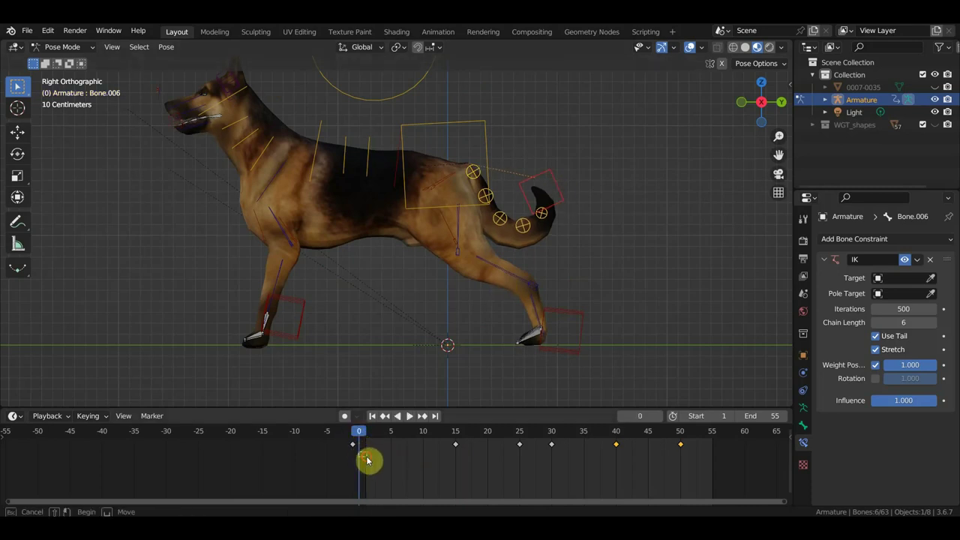
pyautogui.keyDown('shift'); pyautogui.click(339, 448); pyautogui.keyUp('shift')
pyautogui.press('Delete')
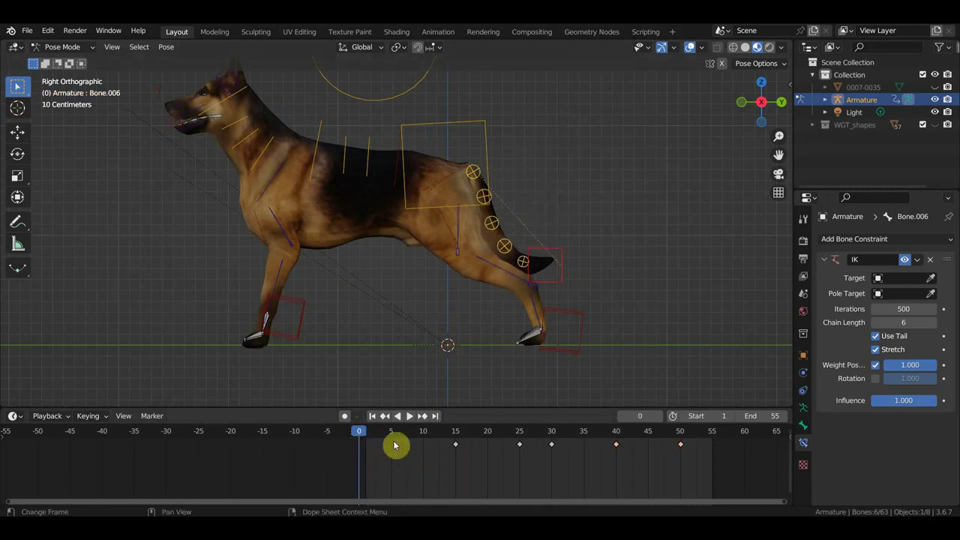
pyautogui.press('space')
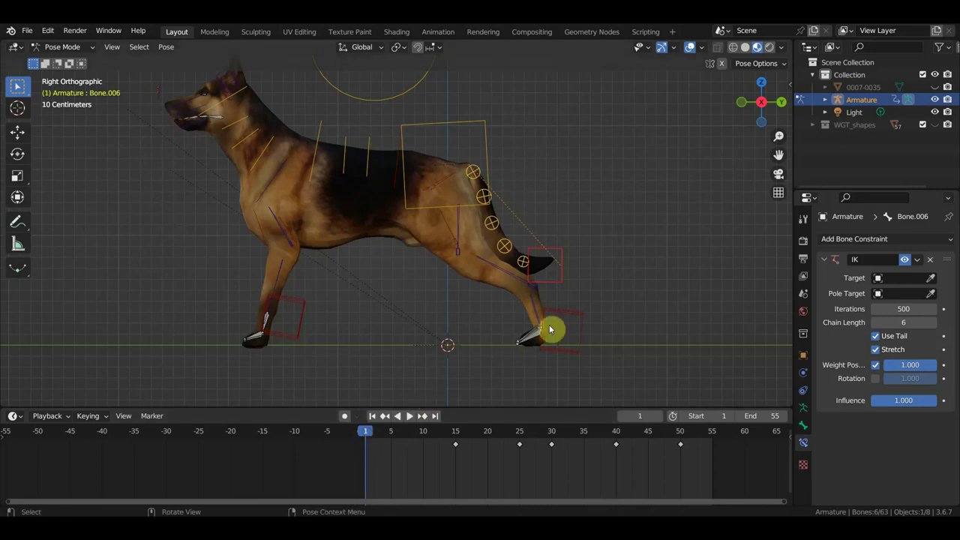
pyautogui.press('space')
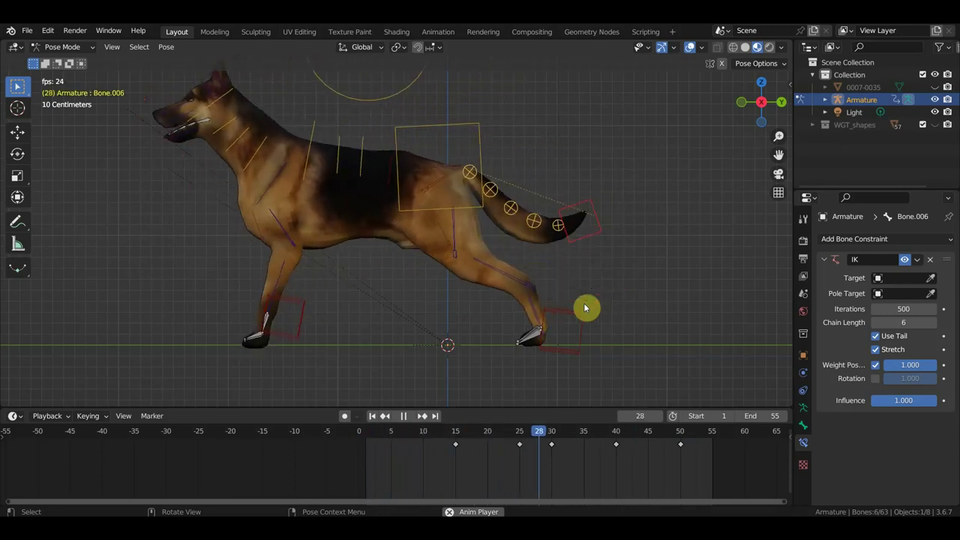
# Stop playback, select all four tail bones, and move the playhead to frame 50.
pyautogui.press('space')
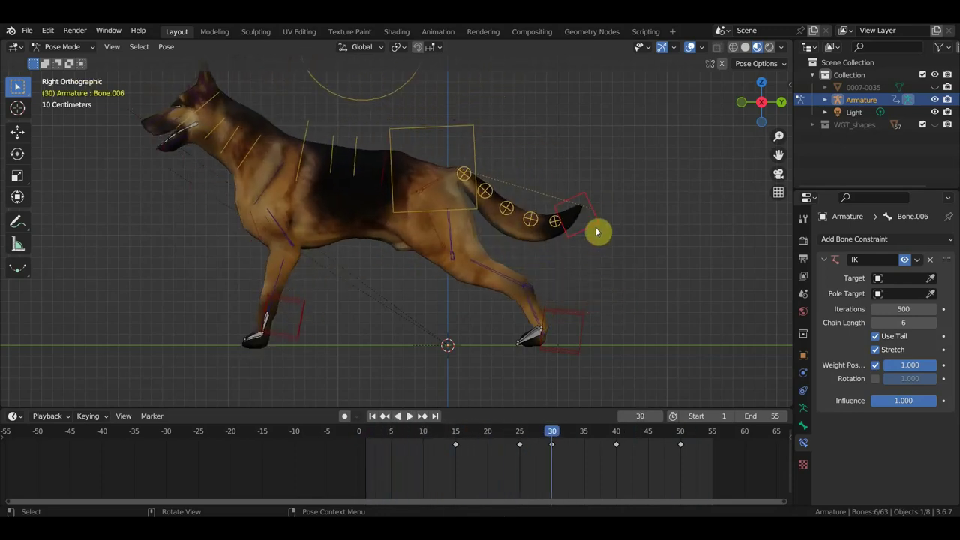
pyautogui.keyDown('shift'); pyautogui.click(553, 230); pyautogui.keyUp('shift')
pyautogui.keyDown('shift'); pyautogui.click(507, 210); pyautogui.keyUp('shift')
pyautogui.keyDown('shift'); pyautogui.click(491, 193); pyautogui.keyUp('shift')
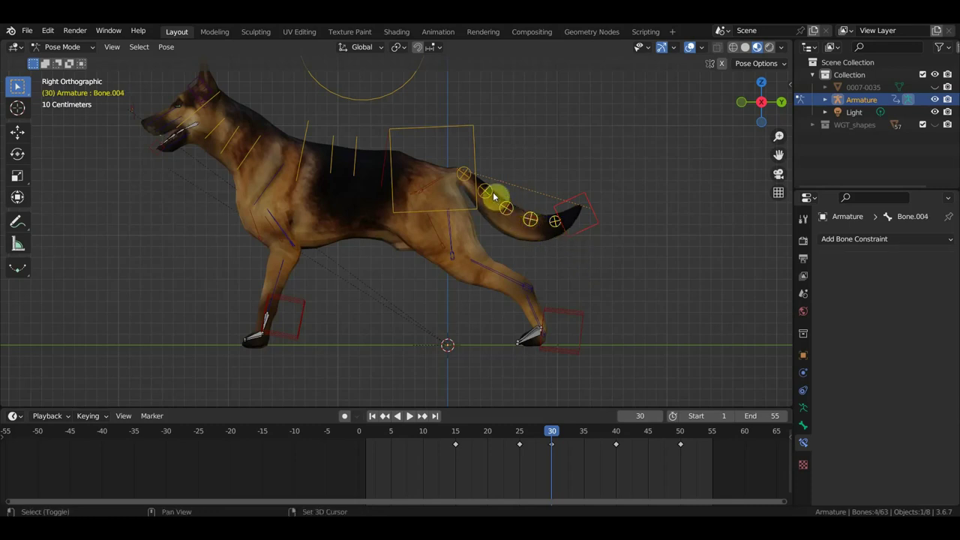
pyautogui.keyDown('shift'); pyautogui.click(463, 179); pyautogui.keyUp('shift')
pyautogui.moveTo(597, 478)
pyautogui.mouseDown()
pyautogui.moveTo(545, 439)
pyautogui.moveTo(682, 449)
pyautogui.mouseUp()
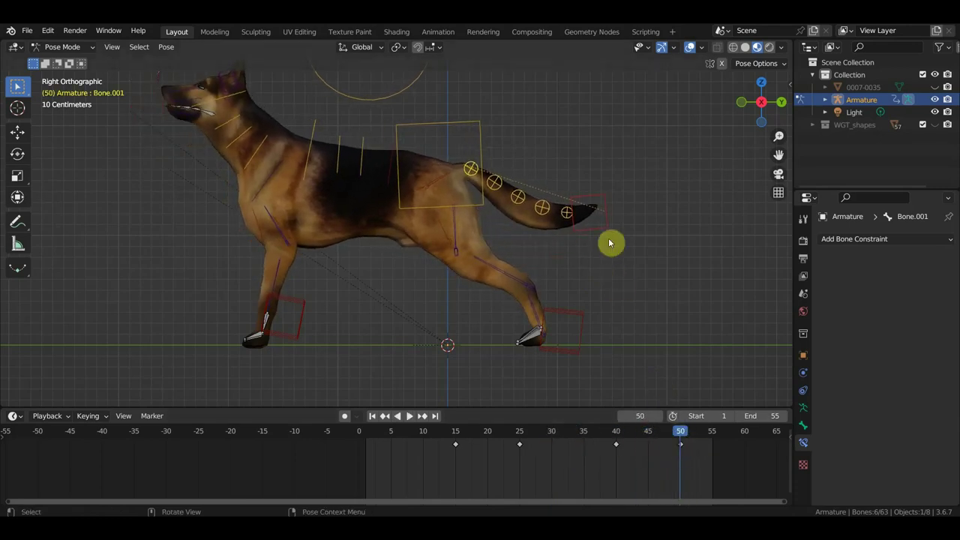
# Reposition the tail tip and key its pose at frame 50.
pyautogui.click(605, 227)
pyautogui.hotkey('shift', 'i')
pyautogui.press('g')
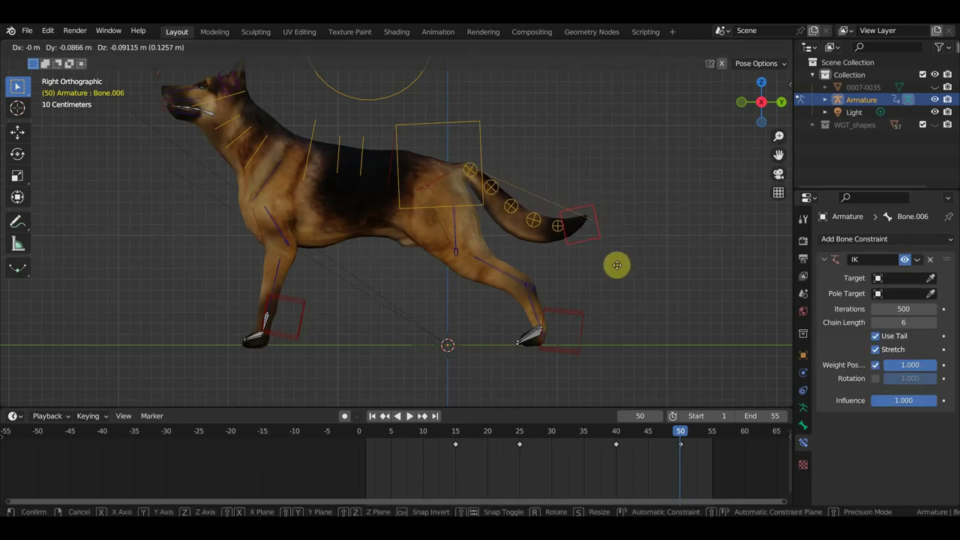
pyautogui.click(612, 278)
pyautogui.press('i')
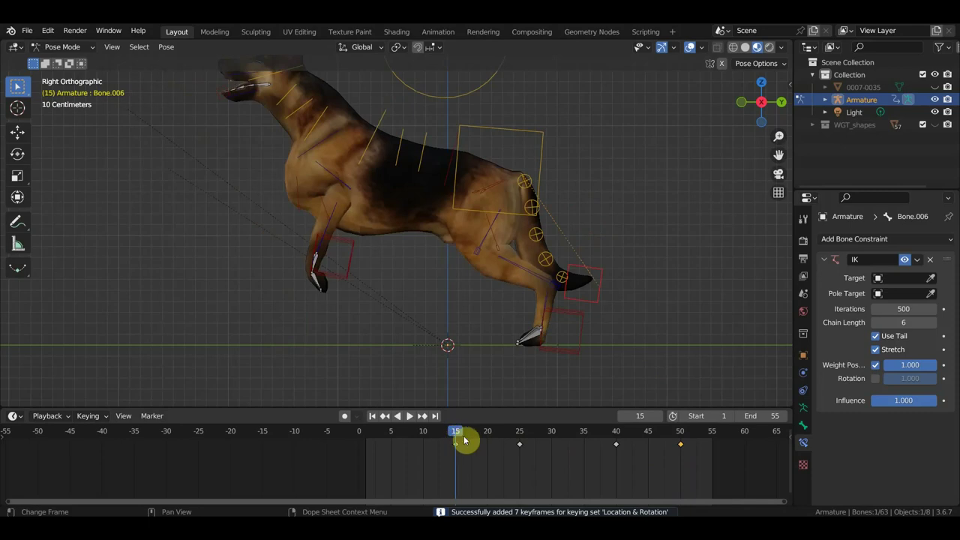
# Scrub back to frame 2, reposition the tail control, and key it there.
pyautogui.moveTo(463, 443); pyautogui.dragTo(372, 435)
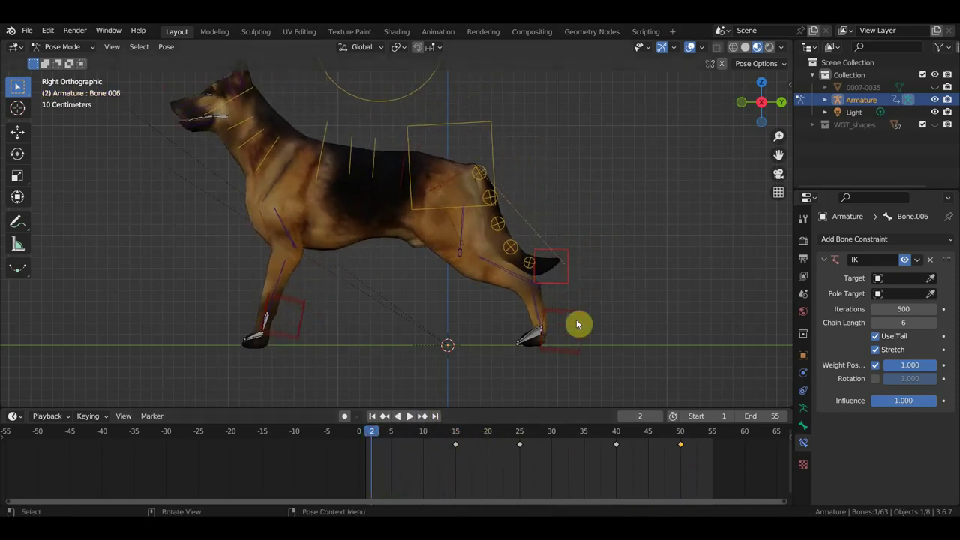
pyautogui.press('g')
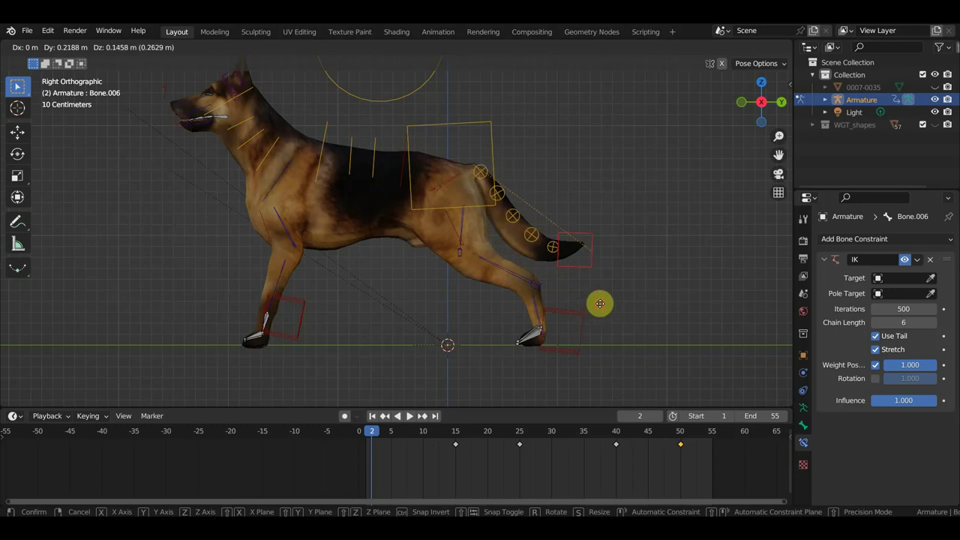
pyautogui.click(602, 306)
pyautogui.press('i')
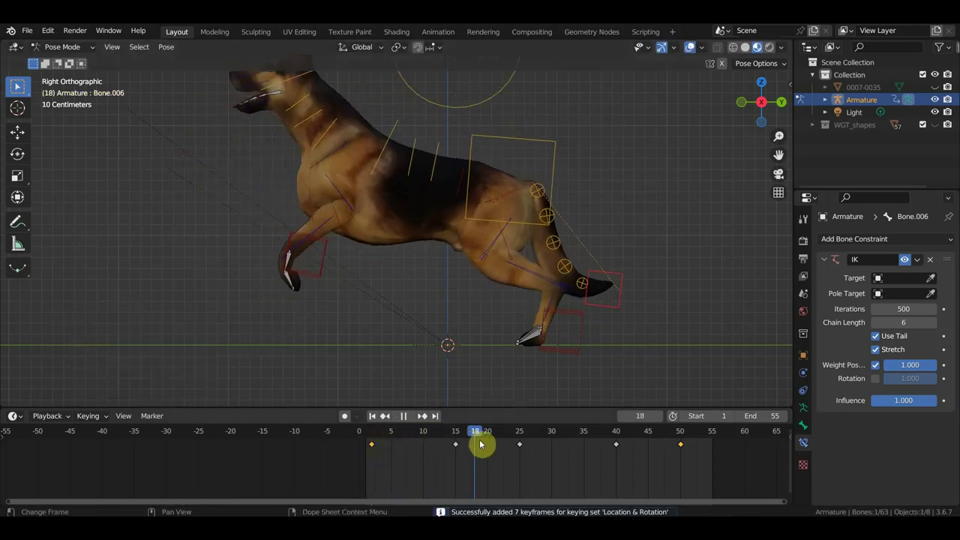
# Lower and key the tail at frame 54, undo it, then scrub from frame 39 to the end.
pyautogui.moveTo(372, 442); pyautogui.dragTo(711, 452)
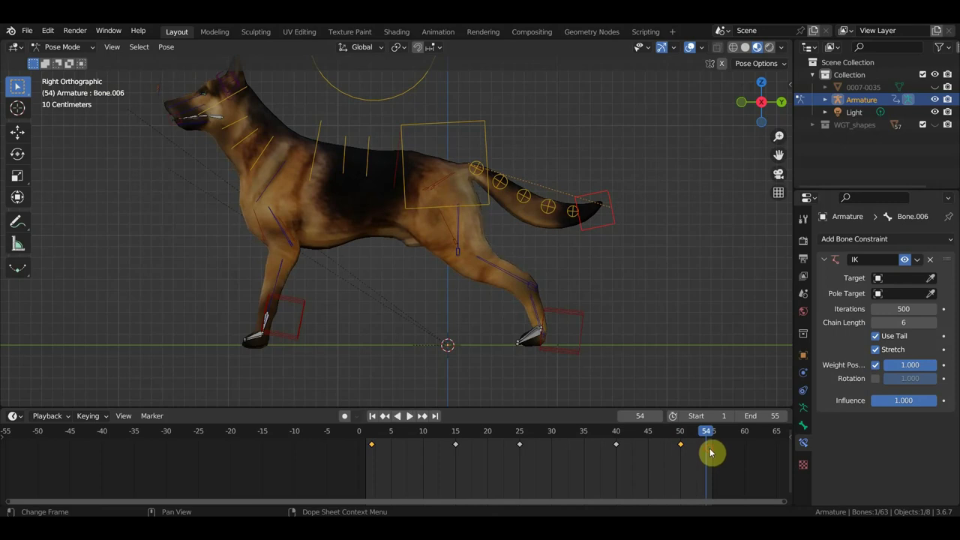
pyautogui.press('g')
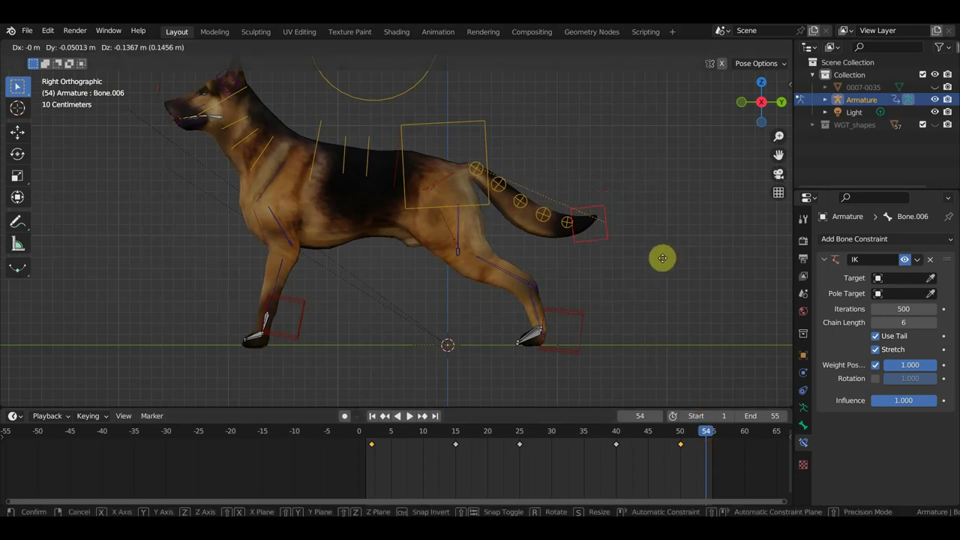
pyautogui.click(650, 276)
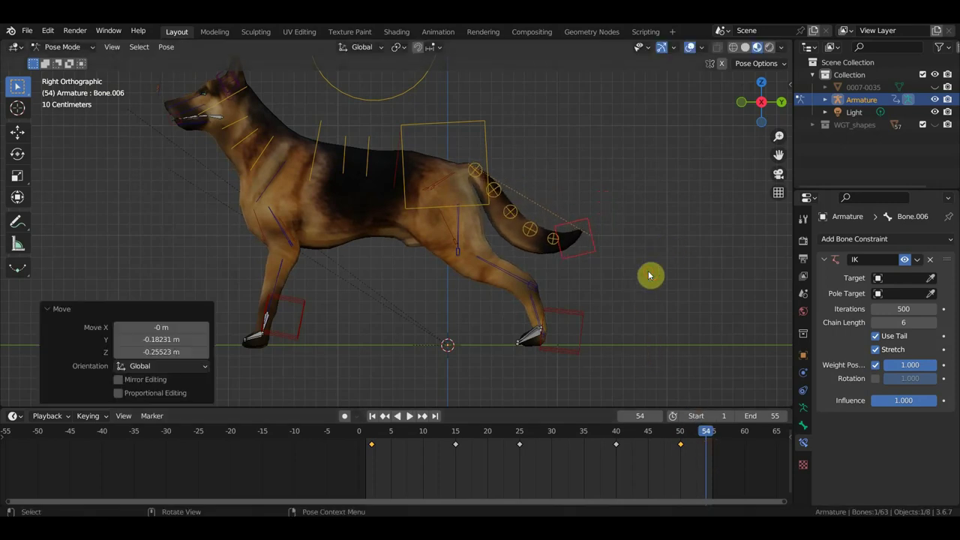
pyautogui.press('i')
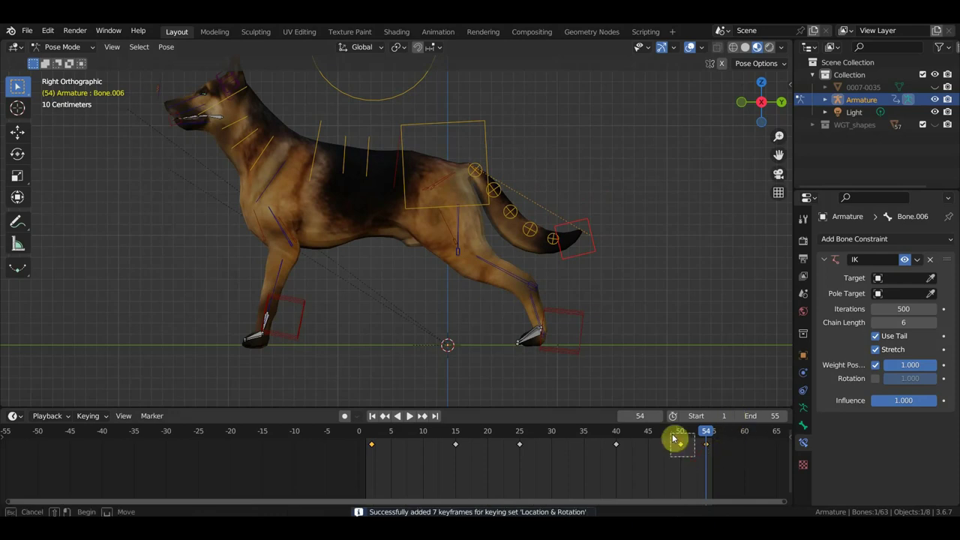
pyautogui.hotkey('ctrl', 'z')
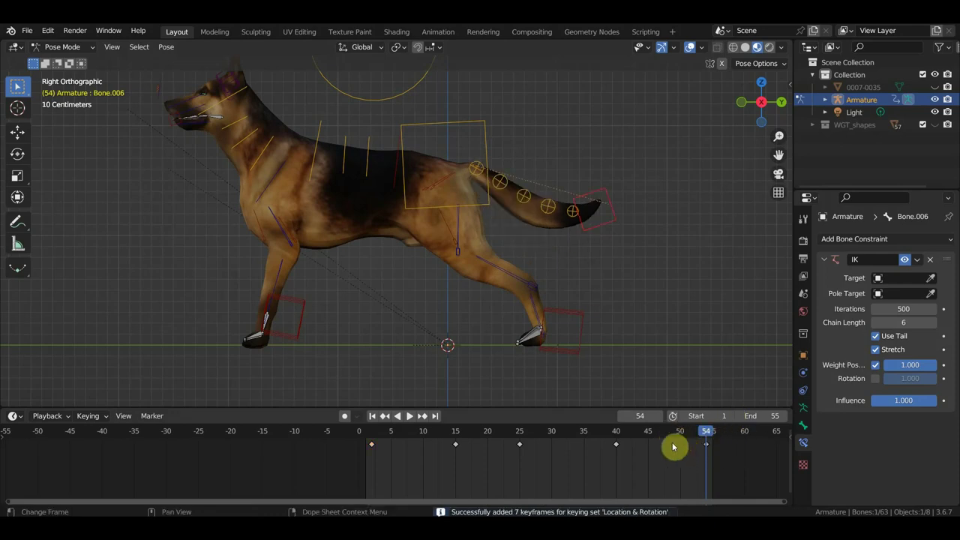
pyautogui.click(616, 440)
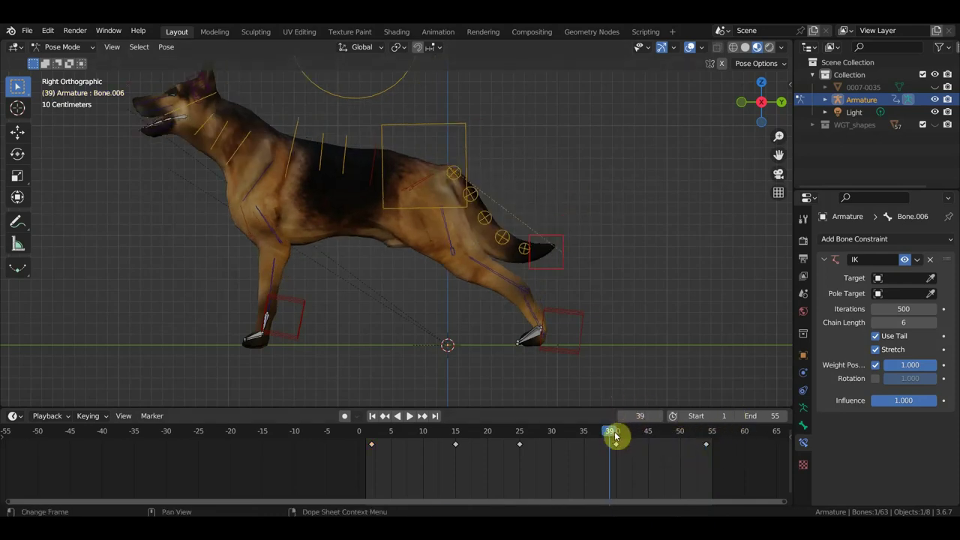
pyautogui.moveTo(616, 436); pyautogui.dragTo(712, 456)
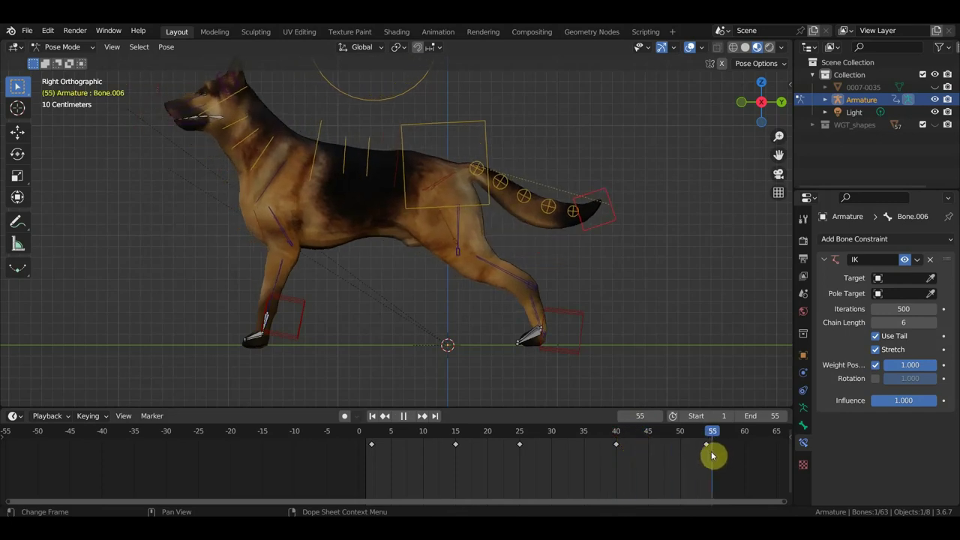
# Select the tail bones, paste the frame-50 tail pose, and preview the playback.
pyautogui.keyDown('shift'); pyautogui.click(559, 215); pyautogui.keyUp('shift')
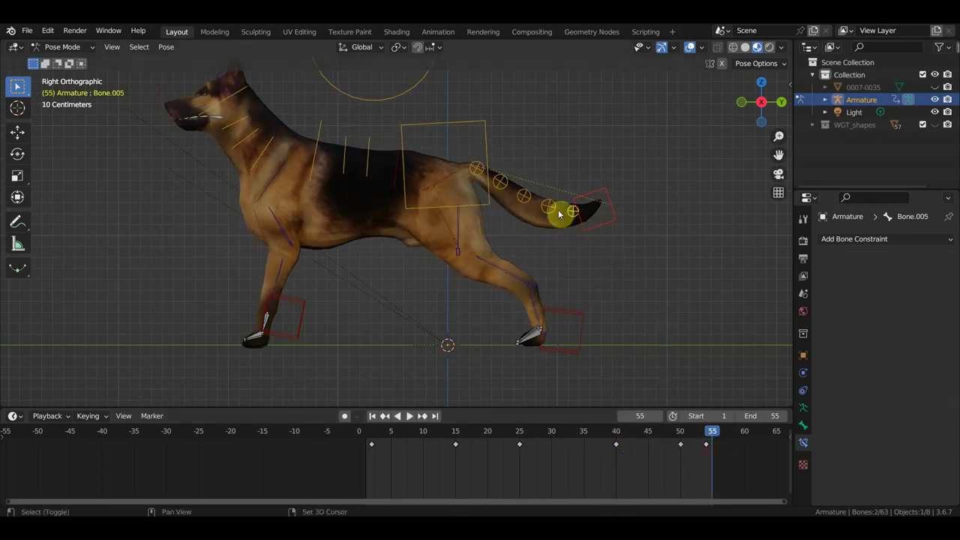
pyautogui.keyDown('shift'); pyautogui.click(476, 172); pyautogui.keyUp('shift')
pyautogui.moveTo(694, 471)
pyautogui.mouseDown()
pyautogui.moveTo(672, 435)
pyautogui.moveTo(686, 440)
pyautogui.moveTo(390, 435)
pyautogui.mouseUp()
pyautogui.hotkey('ctrl', 'c')
pyautogui.hotkey('ctrl', 'v')
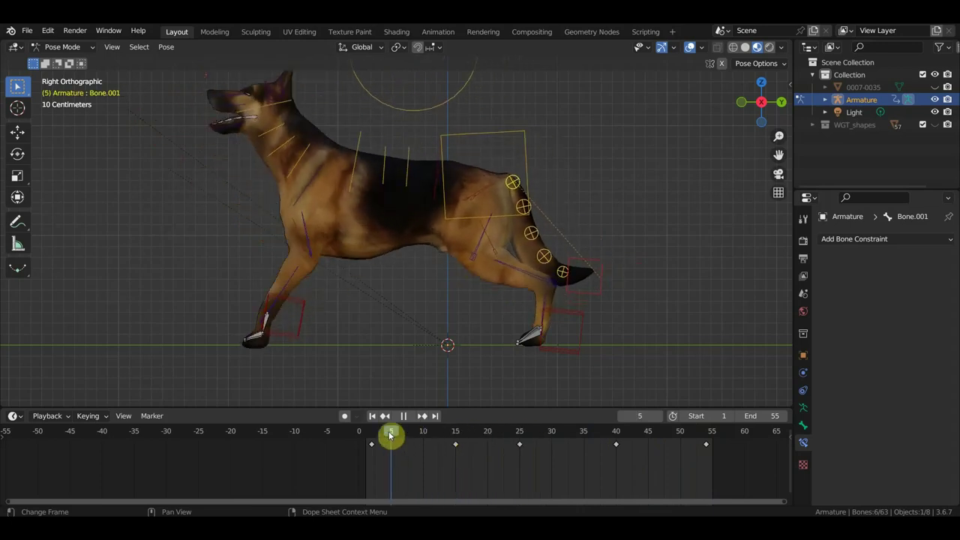
pyautogui.press('space')
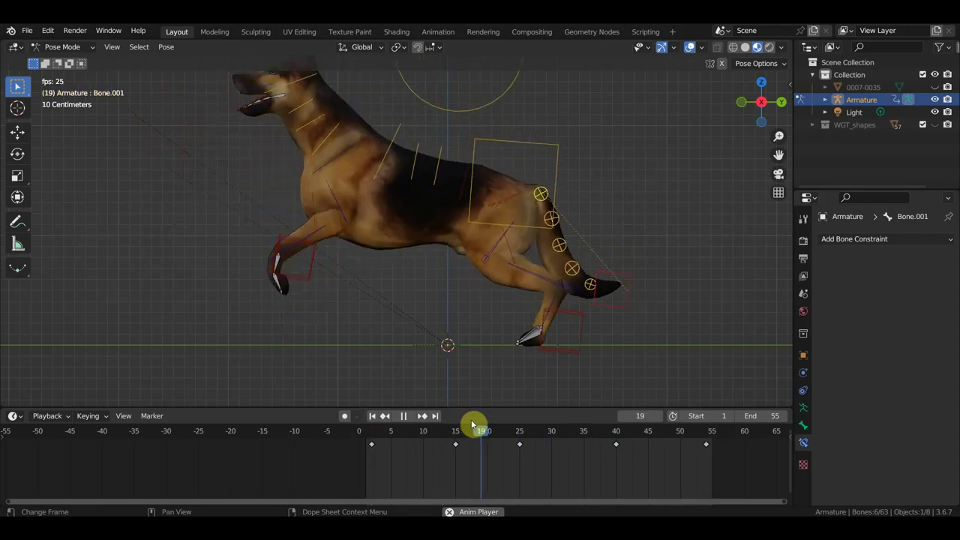
pyautogui.press('space')
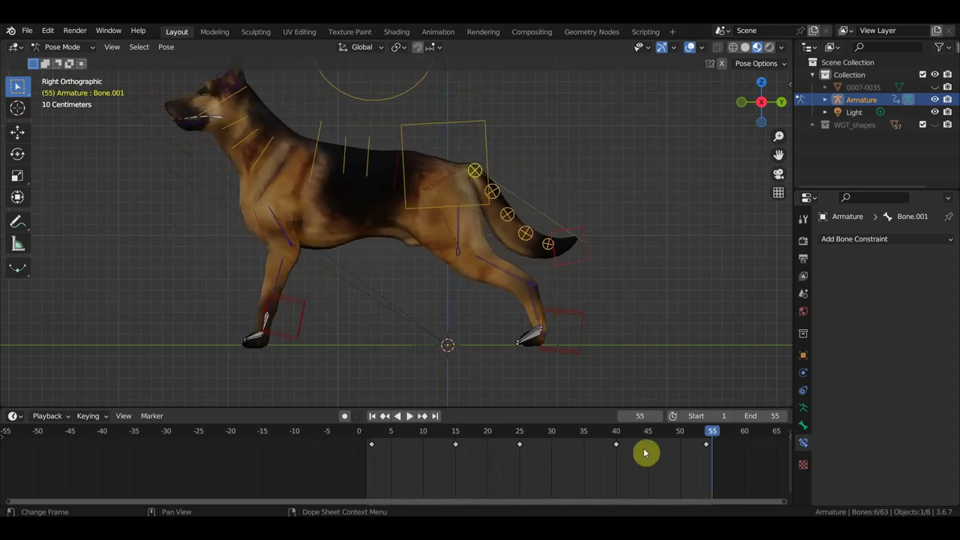
# Move the tail's end key from frame 54 to frame 55.
pyautogui.moveTo(714, 453); pyautogui.dragTo(726, 472)
pyautogui.click(705, 445)
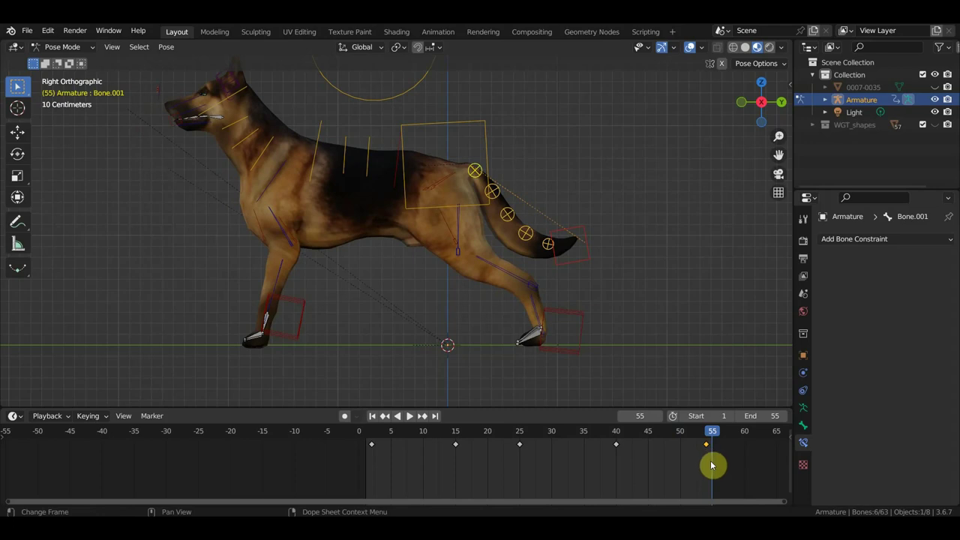
pyautogui.press('g')
pyautogui.click(717, 467)
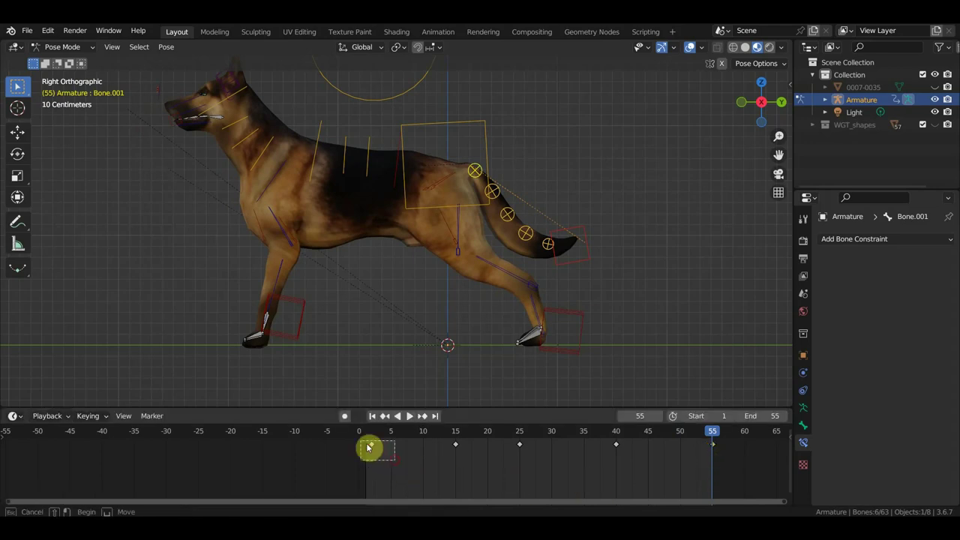
# Duplicate the first tail key onto frame 55, move the first key to frame 1, and scrub to check.
pyautogui.hotkey('shift', 'd')
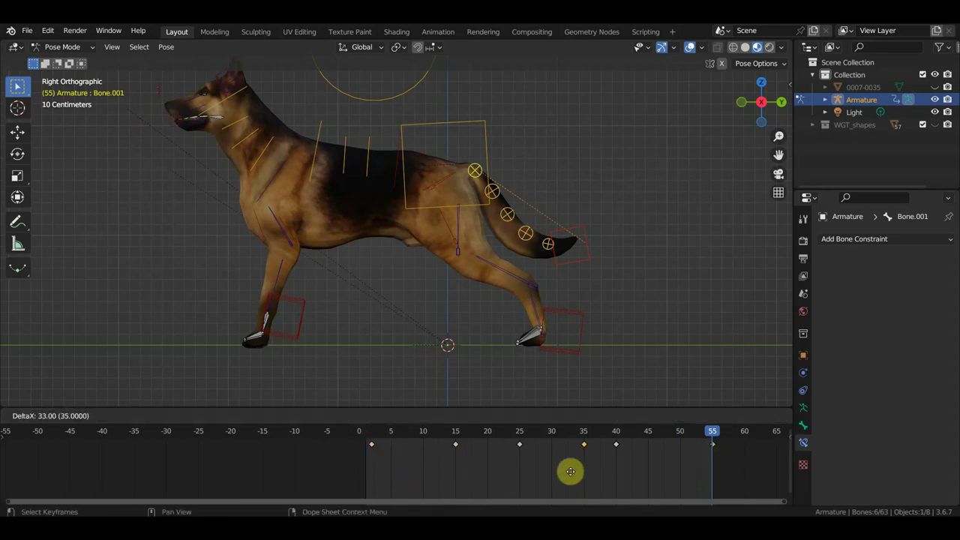
pyautogui.click(720, 475)
pyautogui.click(371, 444)
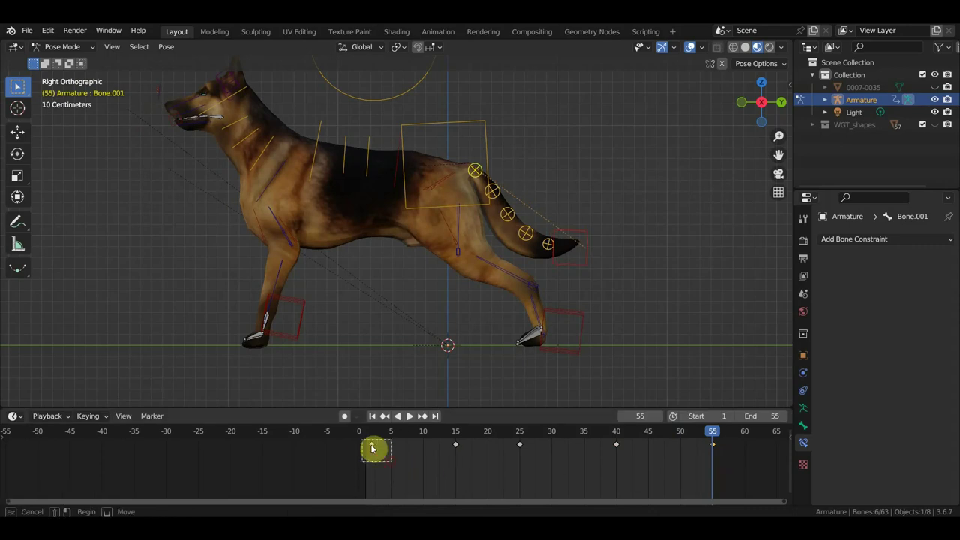
pyautogui.press('g')
pyautogui.click(375, 443)
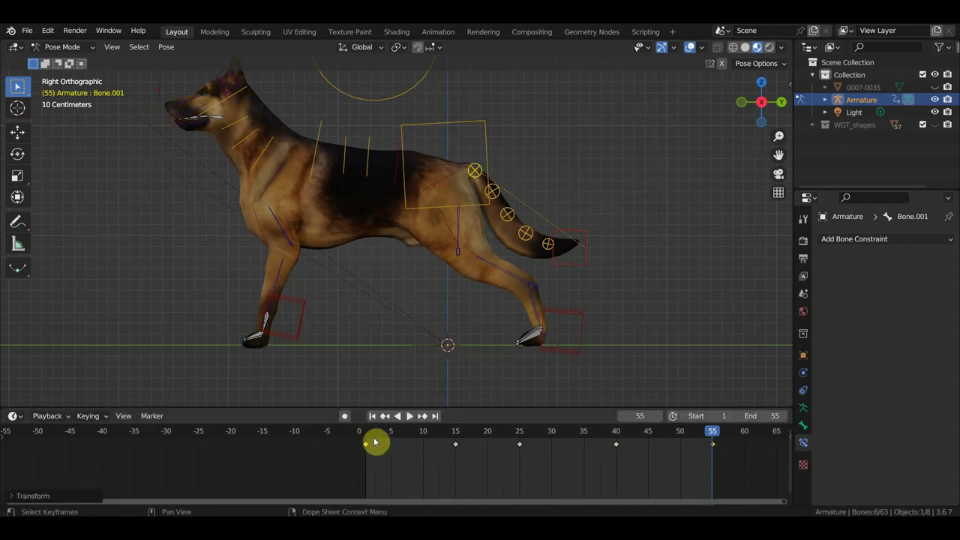
pyautogui.moveTo(367, 437)
pyautogui.mouseDown()
pyautogui.moveTo(506, 445)
pyautogui.moveTo(562, 464)
pyautogui.mouseUp()
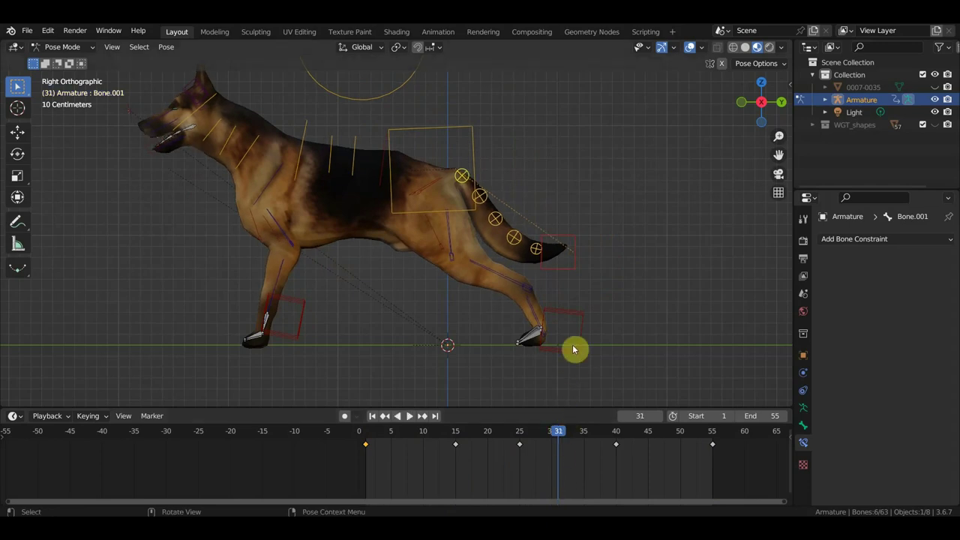
# Raise the tail IK control and key the whole rig's pose at frame 31.
pyautogui.click(573, 272)
pyautogui.press('g')
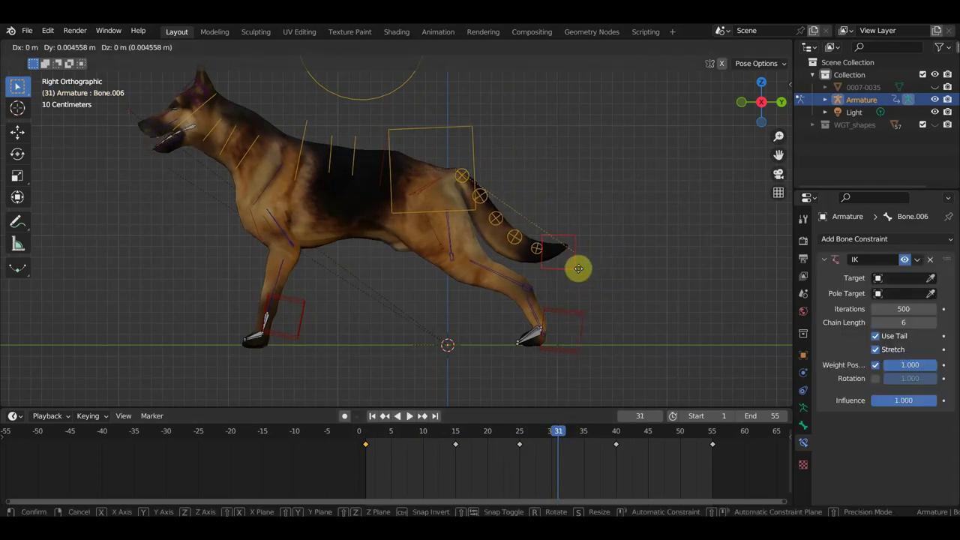
pyautogui.click(598, 253)
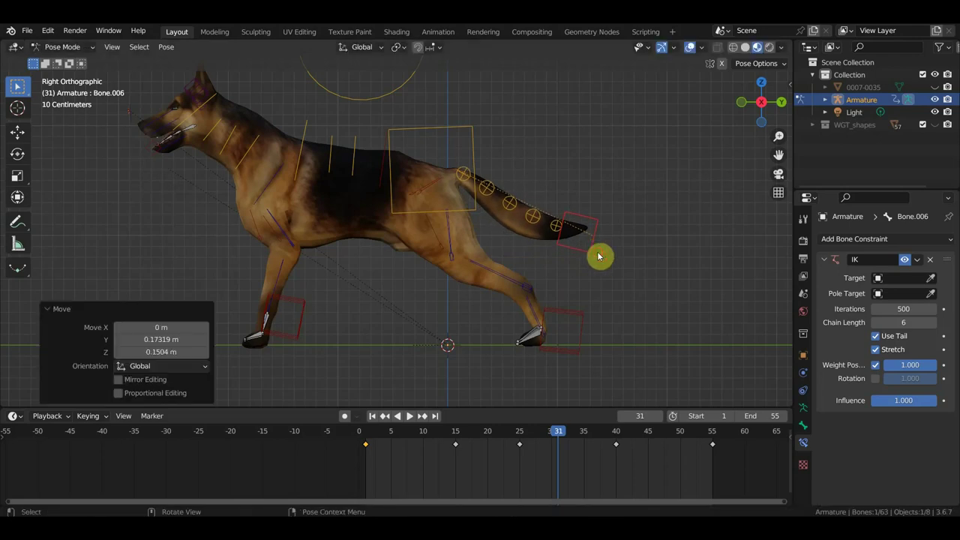
pyautogui.press('a')
pyautogui.press('i')
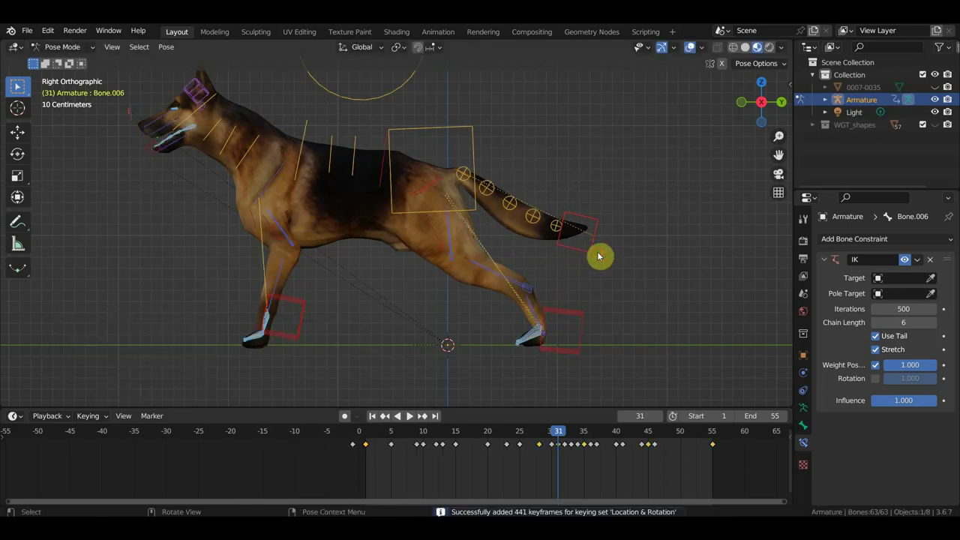
# Reselect the tail bones and play the walk cycle to preview the swing, returning to frame 1.
pyautogui.click(591, 255)
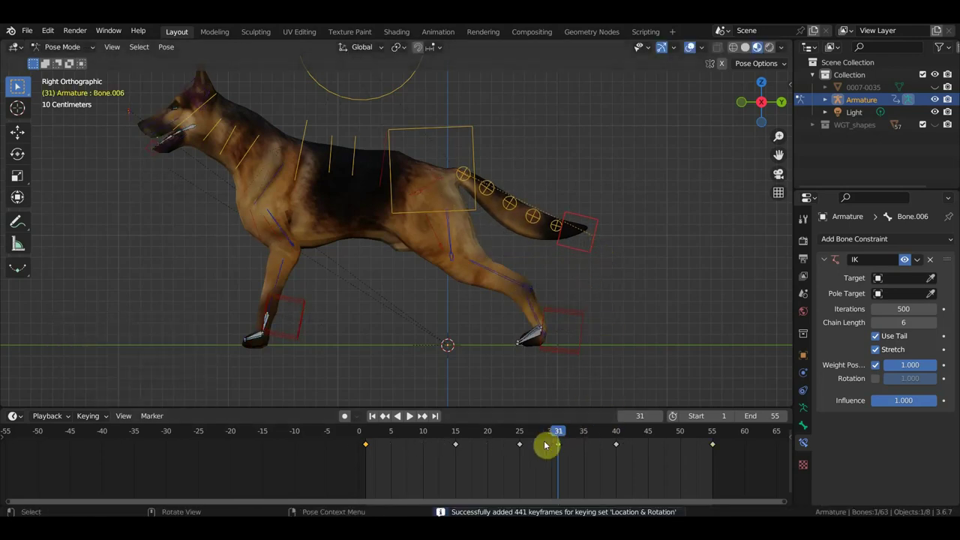
pyautogui.keyDown('shift'); pyautogui.click(546, 226); pyautogui.keyUp('shift')
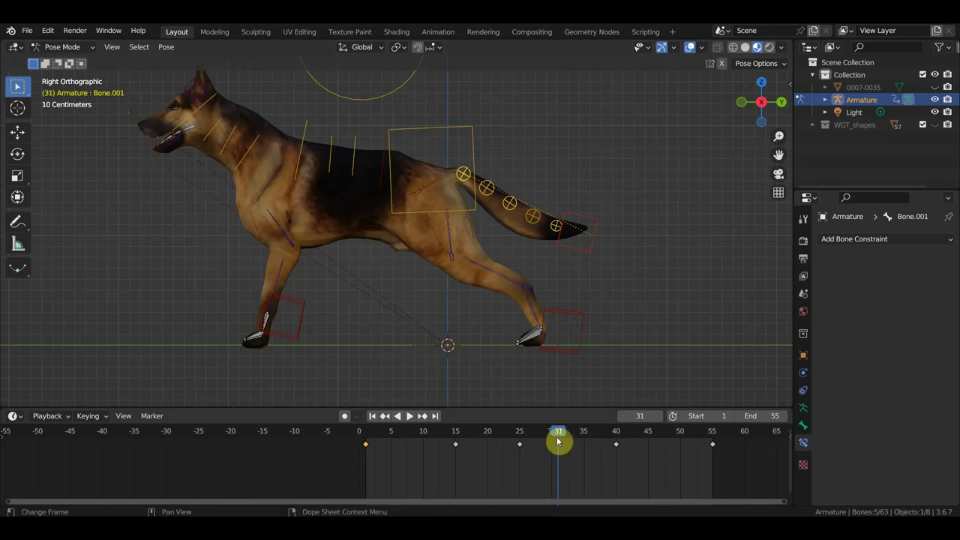
pyautogui.moveTo(558, 442)
pyautogui.mouseDown()
pyautogui.moveTo(412, 428)
pyautogui.moveTo(650, 462)
pyautogui.mouseUp()
pyautogui.press('space')
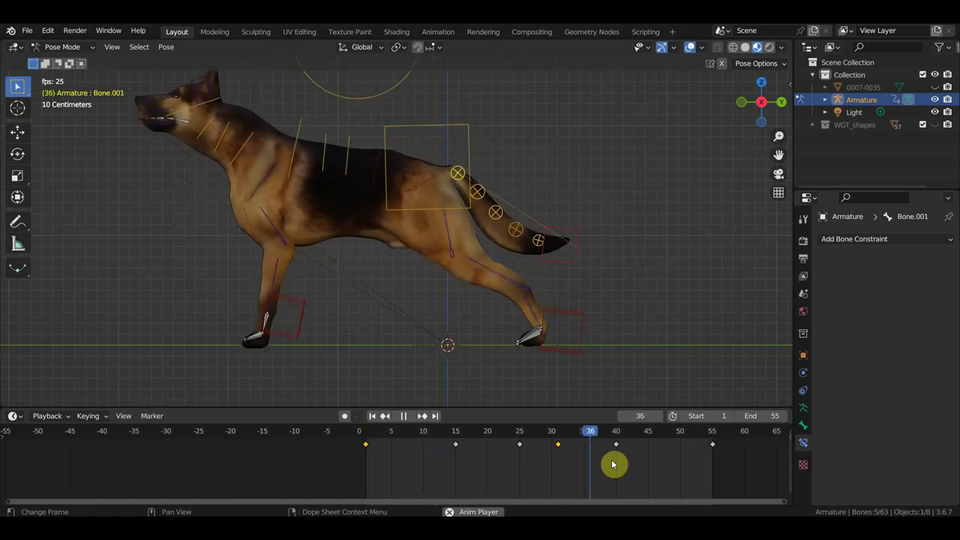
pyautogui.press('space')
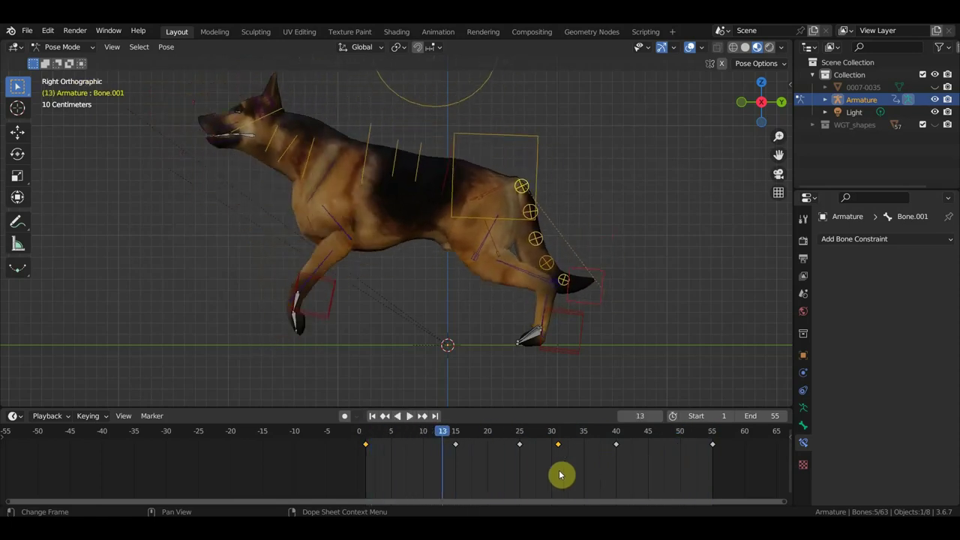
pyautogui.click(364, 434)
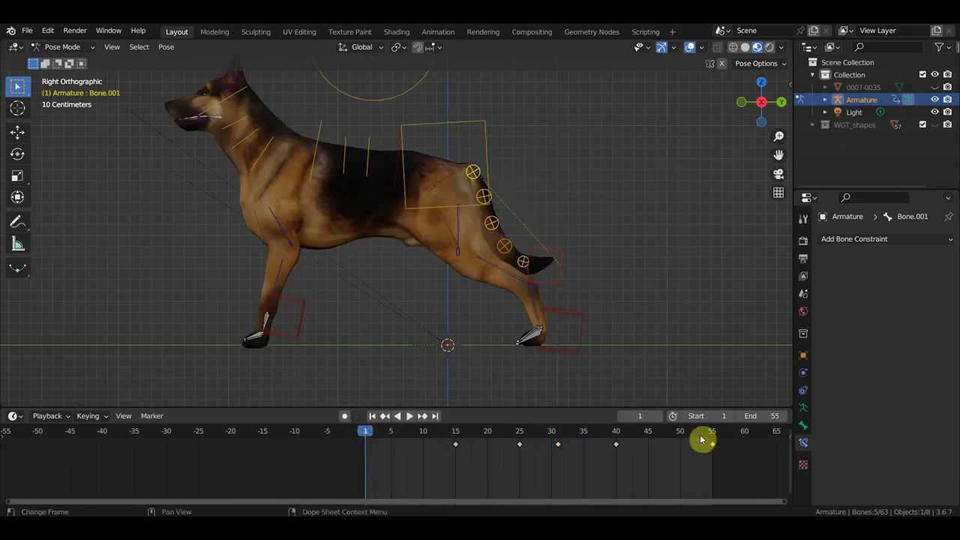
# Key the dog's full pose at frames 5, 45, 50, 55 and 1.
pyautogui.press('space')
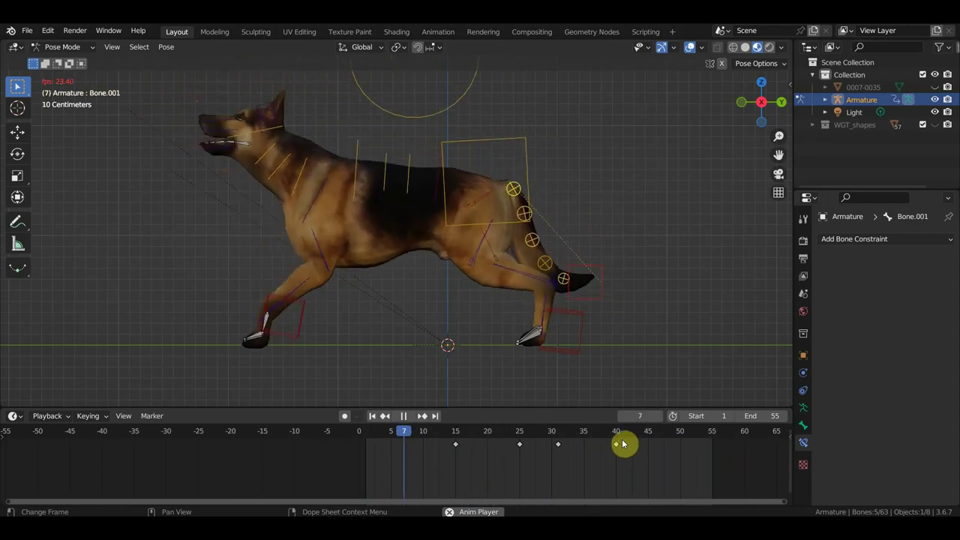
pyautogui.press('space')
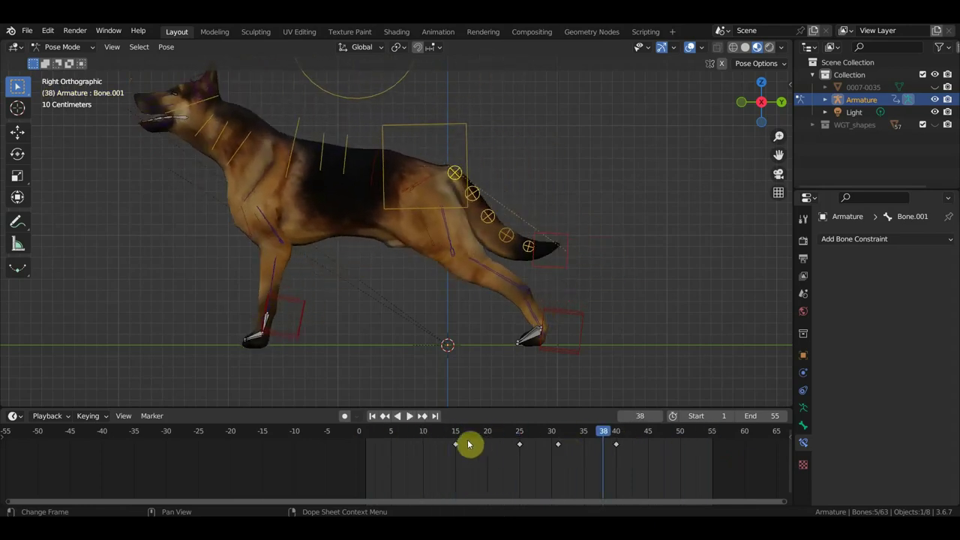
pyautogui.click(391, 439)
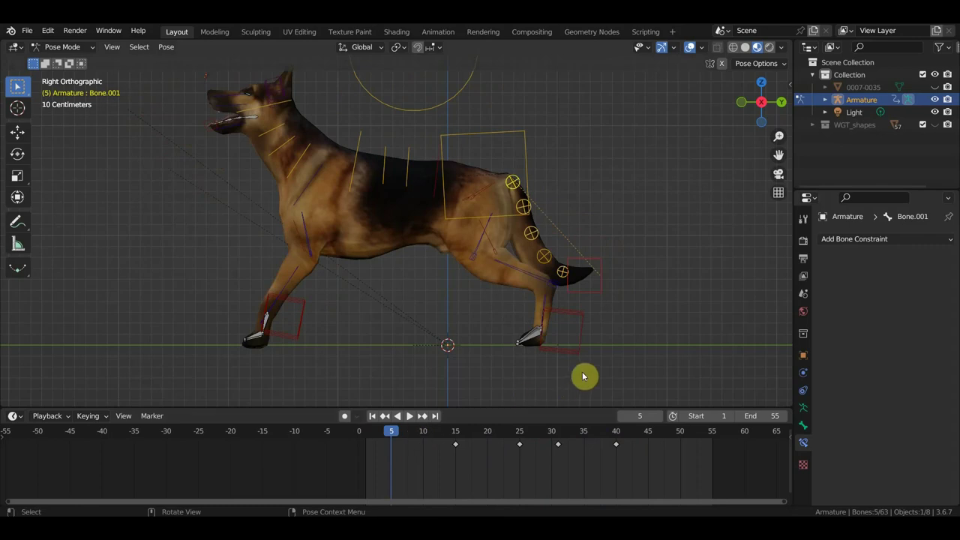
pyautogui.press('i')
pyautogui.click(653, 443)
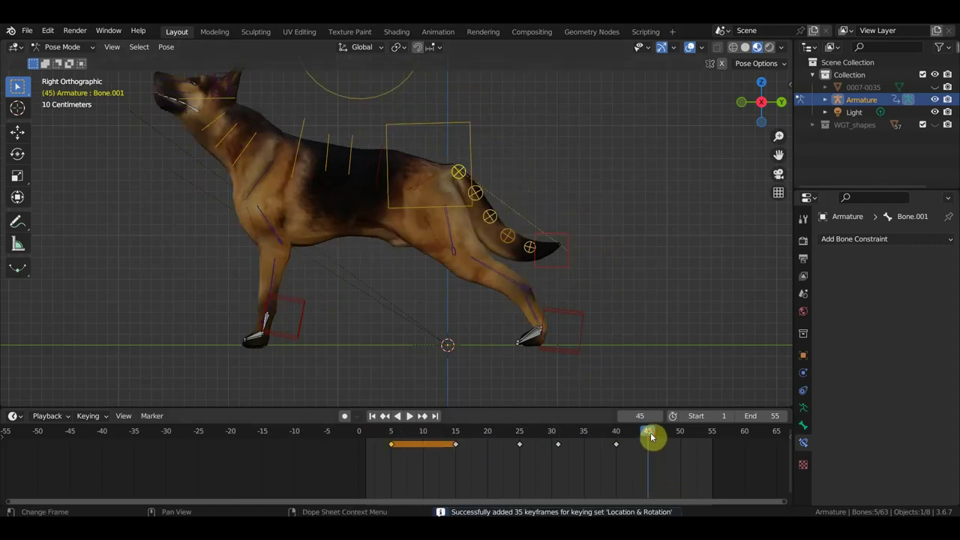
pyautogui.press('i')
pyautogui.click(683, 436)
pyautogui.press('i')
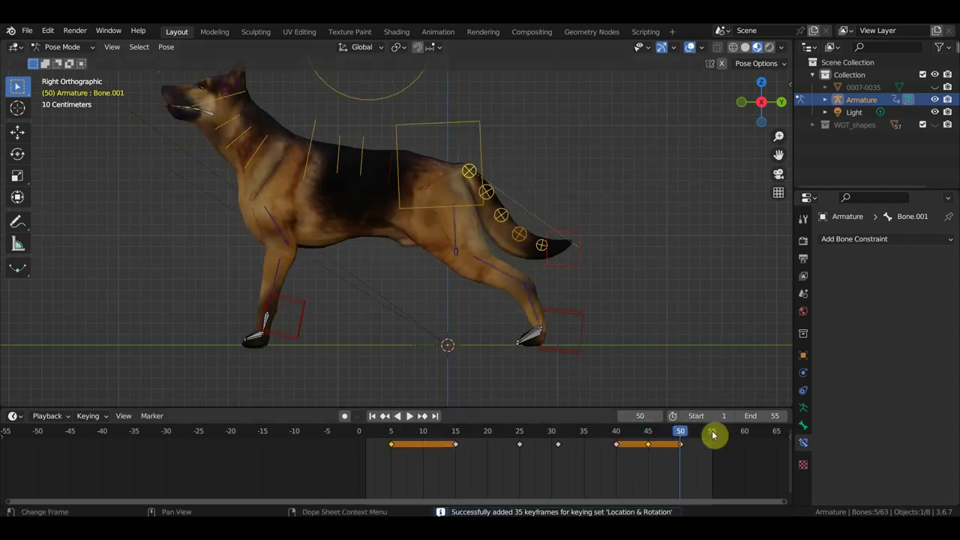
pyautogui.click(714, 435)
pyautogui.press('i')
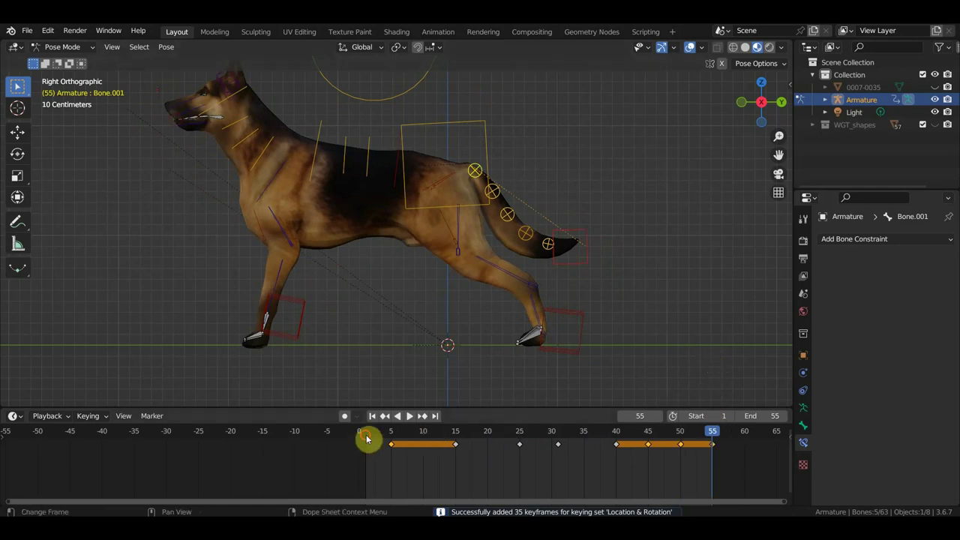
pyautogui.click(366, 437)
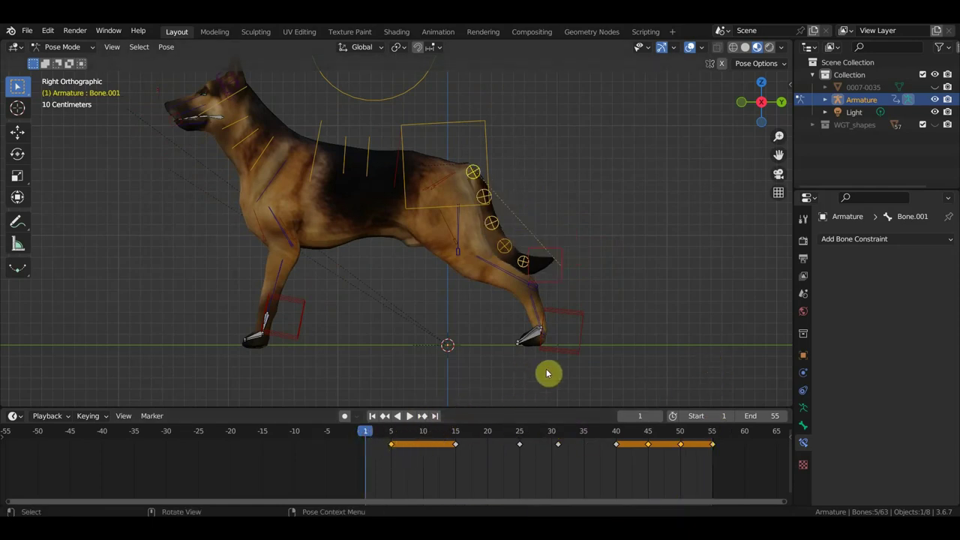
pyautogui.press('i')
# Copy the frame-55 key back to frame 1 so the loop ends match, then play it.
pyautogui.press('space')
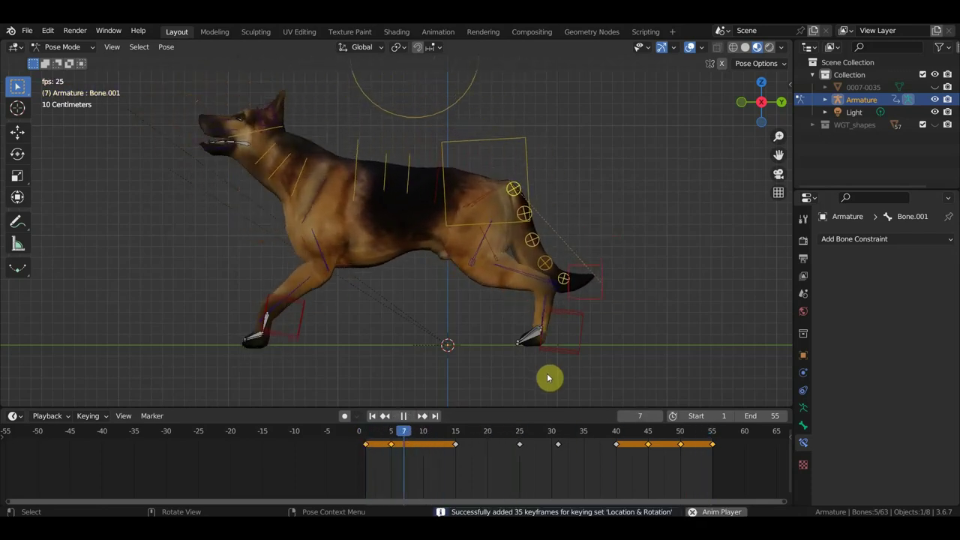
pyautogui.press('space')
pyautogui.moveTo(372, 473); pyautogui.dragTo(350, 439)
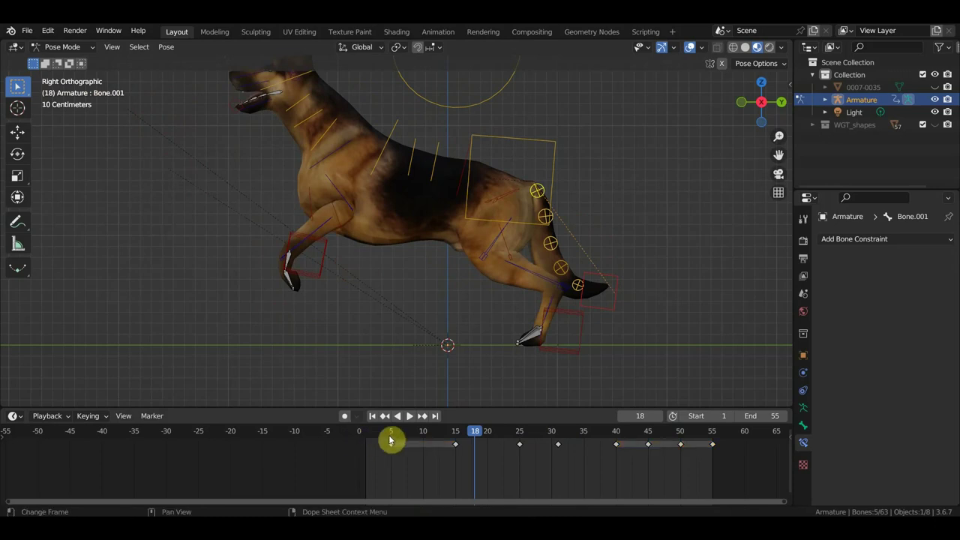
pyautogui.moveTo(390, 441); pyautogui.dragTo(393, 435)
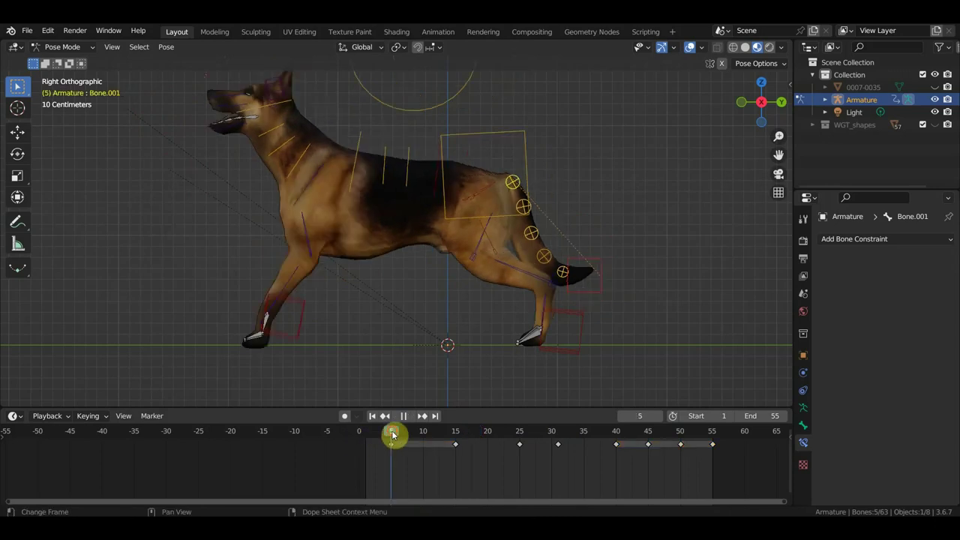
pyautogui.click(713, 433)
pyautogui.click(709, 444)
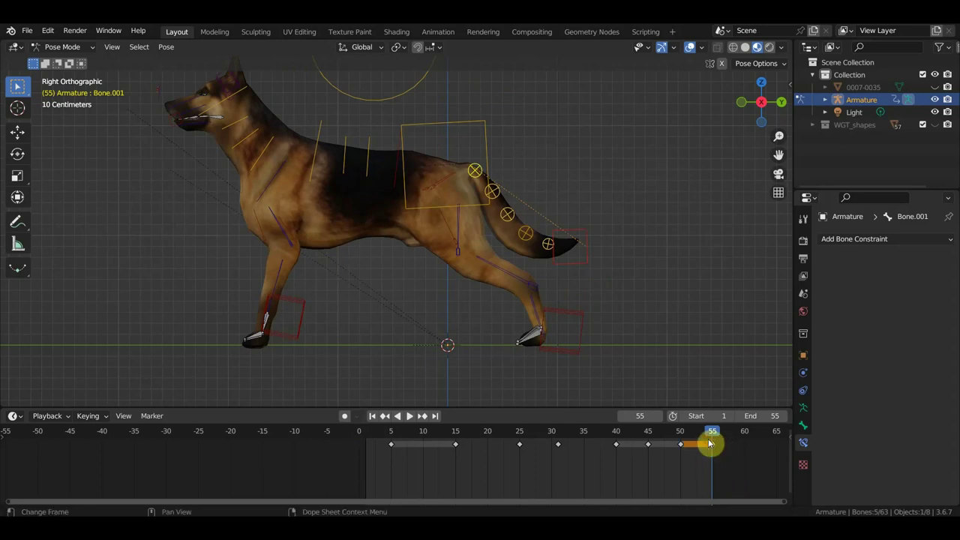
pyautogui.moveTo(709, 447); pyautogui.dragTo(374, 474)
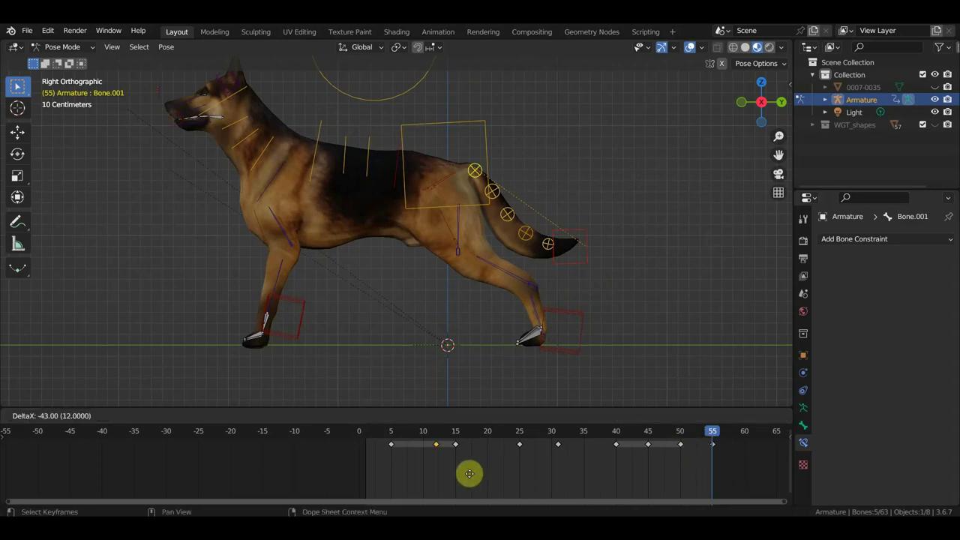
pyautogui.click(363, 474)
pyautogui.press('space')
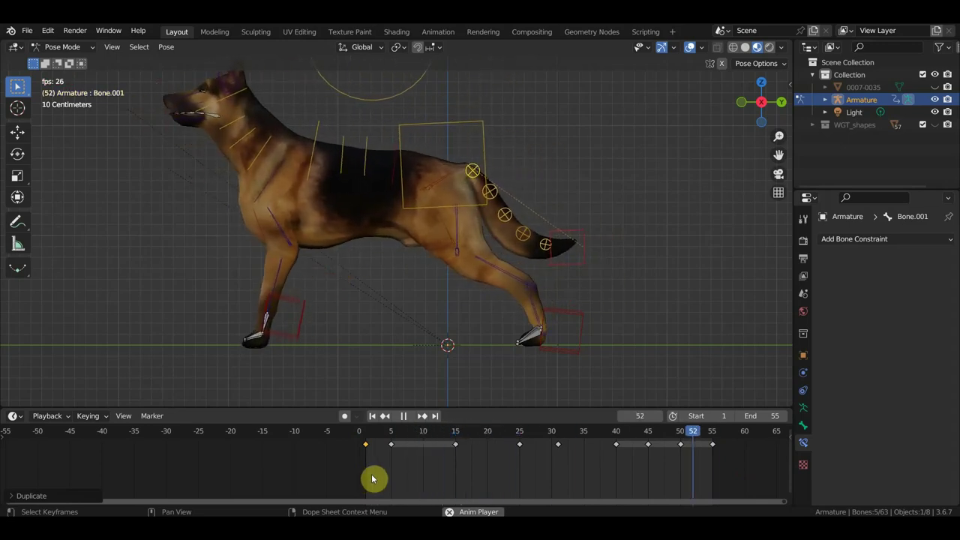
# Orbit around the walking dog from angled and side views, ending facing its front.
pyautogui.moveTo(448, 398)
pyautogui.mouseDown(button='middle')
pyautogui.moveTo(507, 366)
pyautogui.moveTo(488, 401)
pyautogui.mouseUp(button='middle')
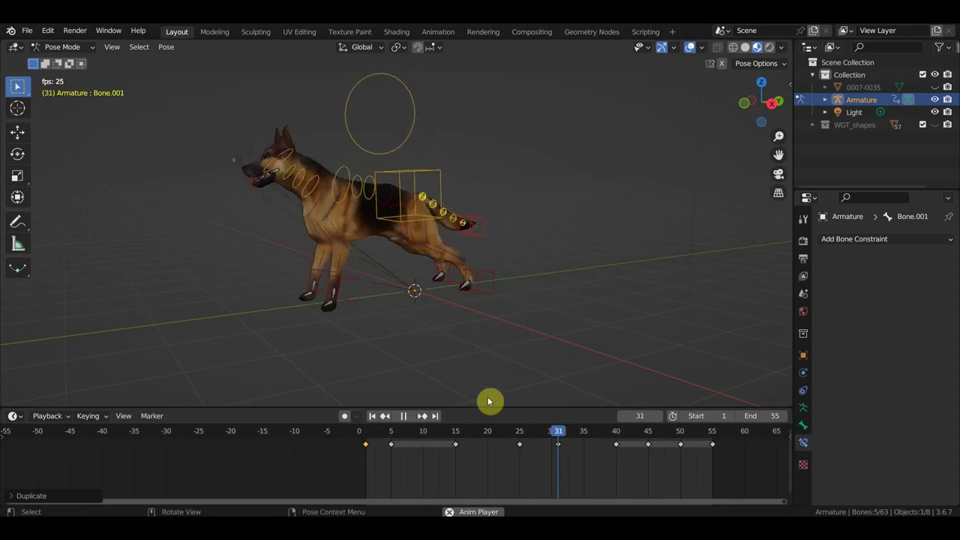
pyautogui.moveTo(494, 383)
pyautogui.mouseDown(button='middle')
pyautogui.moveTo(439, 388)
pyautogui.moveTo(451, 390)
pyautogui.mouseUp(button='middle')
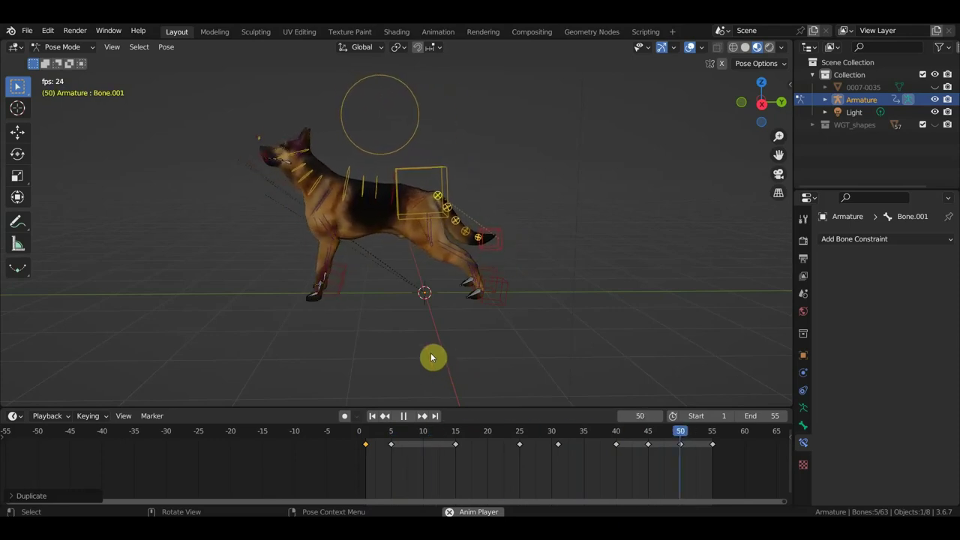
pyautogui.moveTo(431, 358); pyautogui.dragTo(551, 357, button='middle')
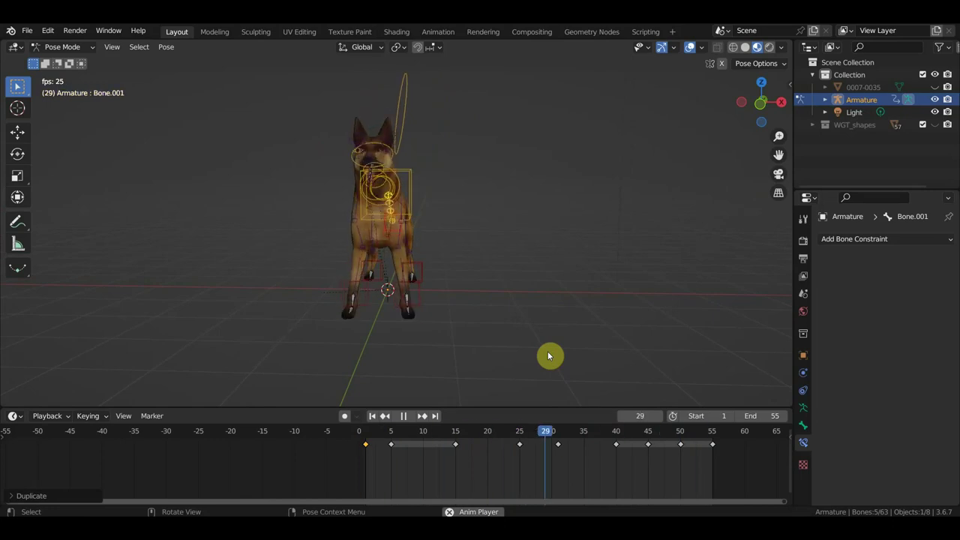
pyautogui.moveTo(548, 356)
pyautogui.mouseDown(button='middle')
pyautogui.moveTo(488, 363)
pyautogui.moveTo(506, 354)
pyautogui.moveTo(483, 352)
pyautogui.mouseUp(button='middle')
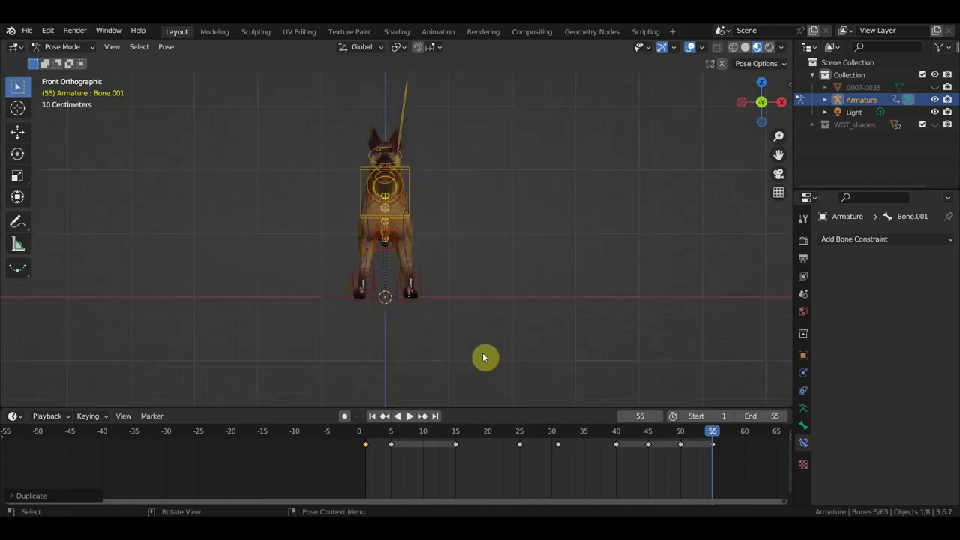
# Select the left foot control bone and save the file as овчарка ригг лай.blend.
pyautogui.click(373, 329)
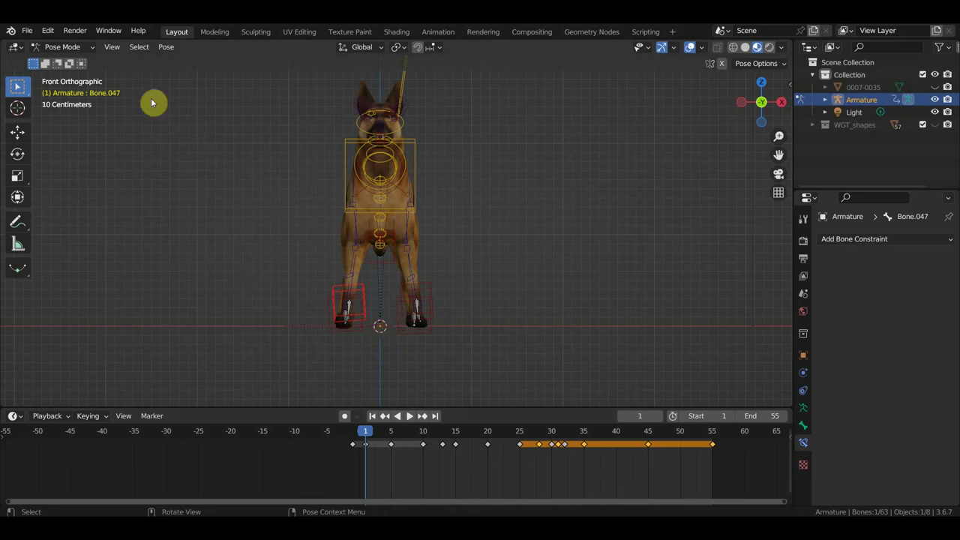
pyautogui.click(25, 31)
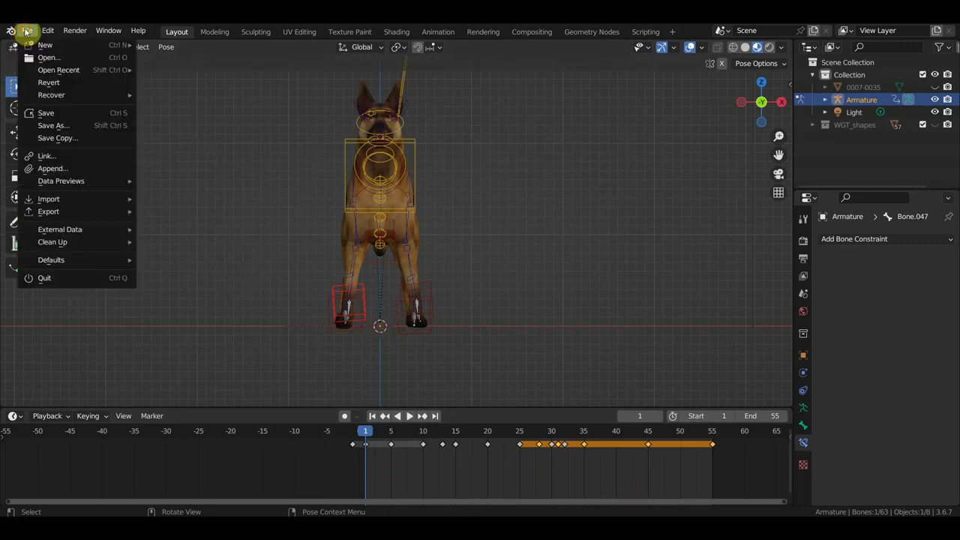
pyautogui.click(55, 119)
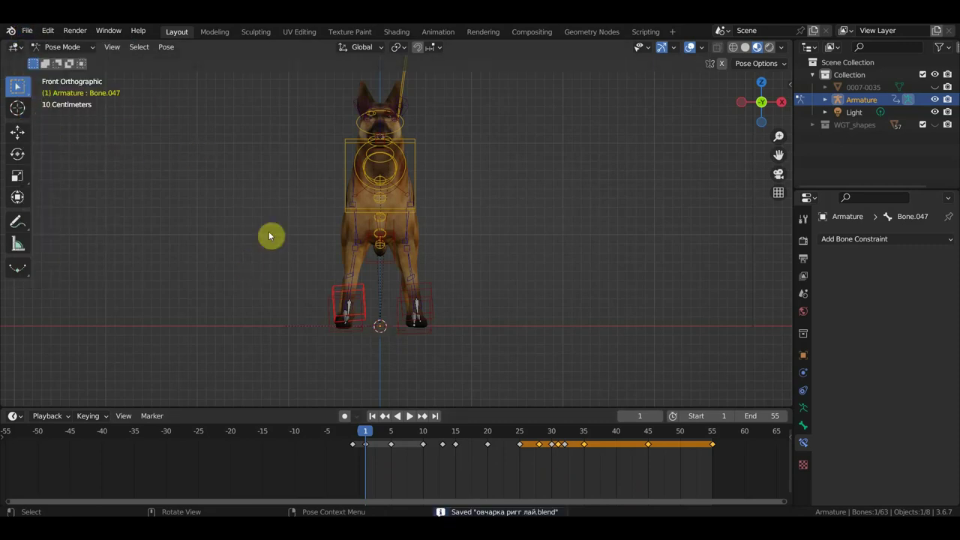
# Shift the left foot 0.14767 m along X and the right foot inward, keying both at frame 1.
pyautogui.press('g')
pyautogui.click(393, 352)
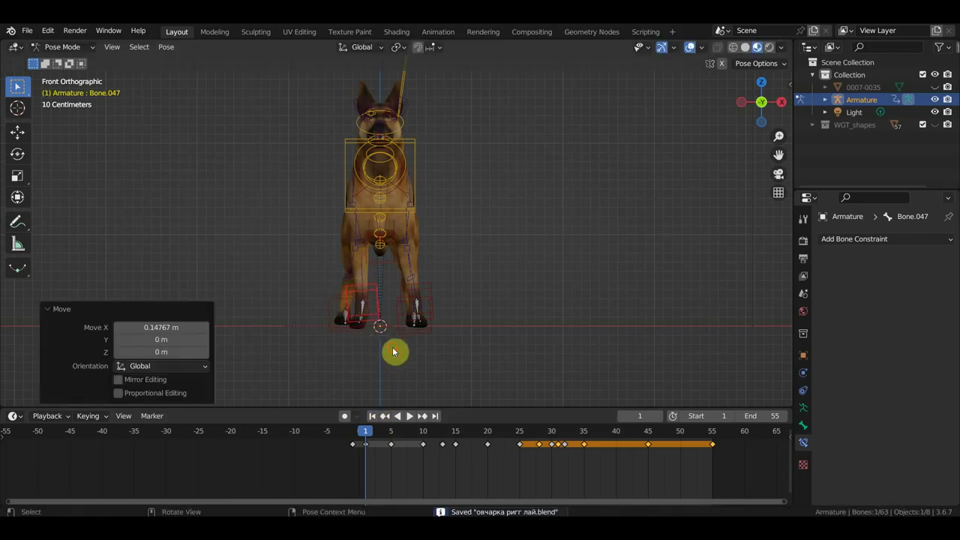
pyautogui.click(433, 320)
pyautogui.press('g')
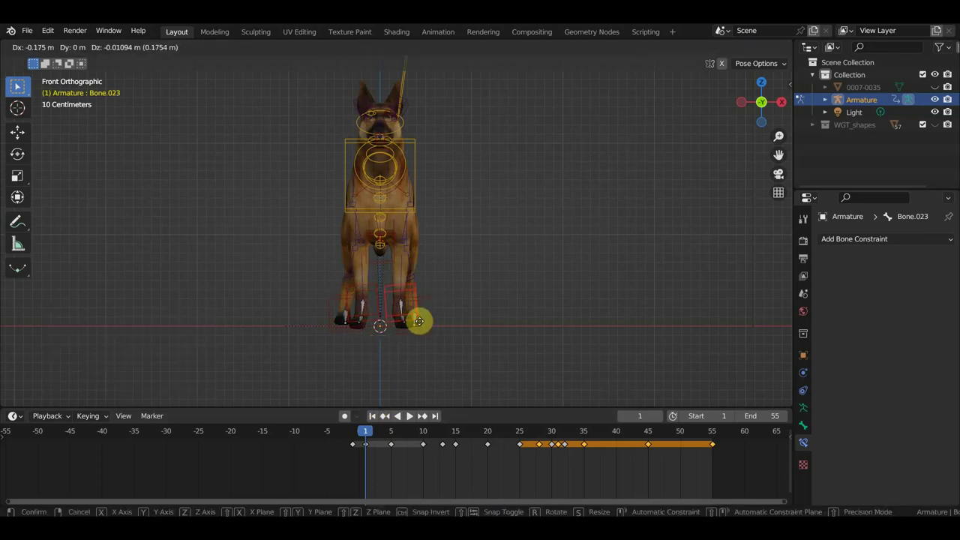
pyautogui.click(419, 322)
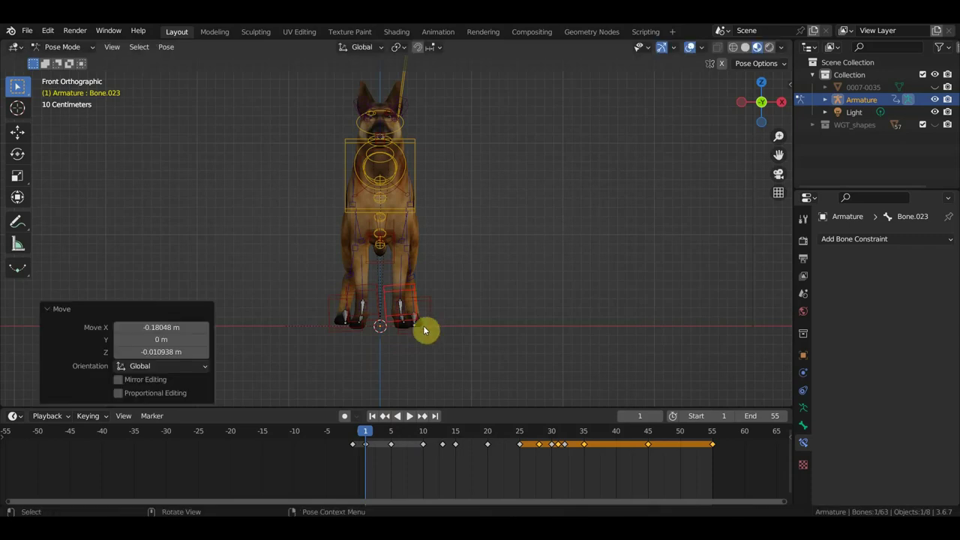
pyautogui.keyDown('shift'); pyautogui.click(356, 296); pyautogui.keyUp('shift')
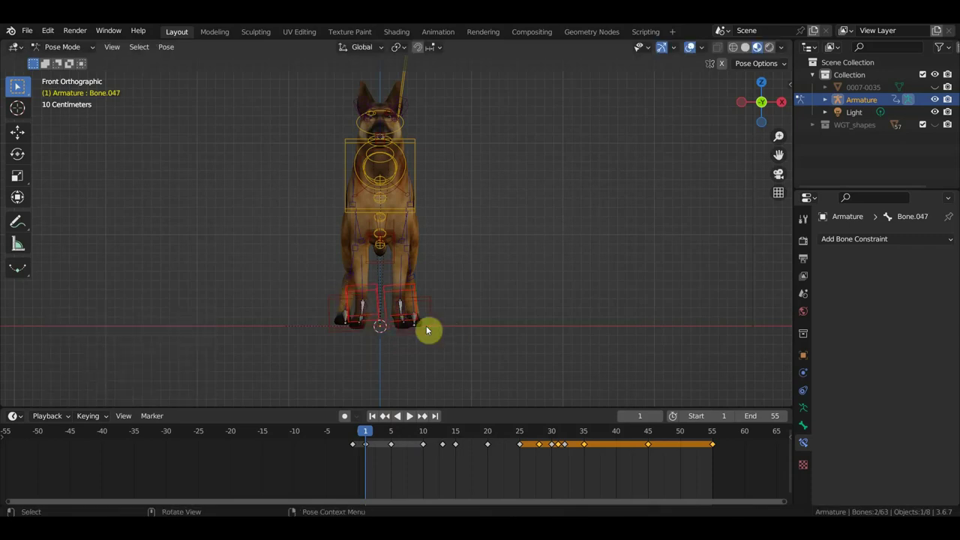
pyautogui.press('i')
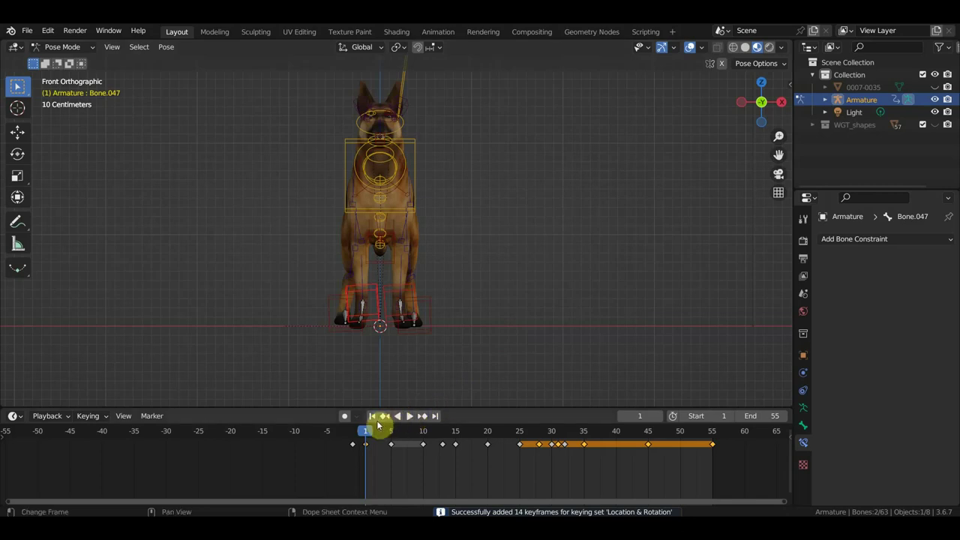
# Play back and delete the foot keys between frames 5 and 10.
pyautogui.press('space')
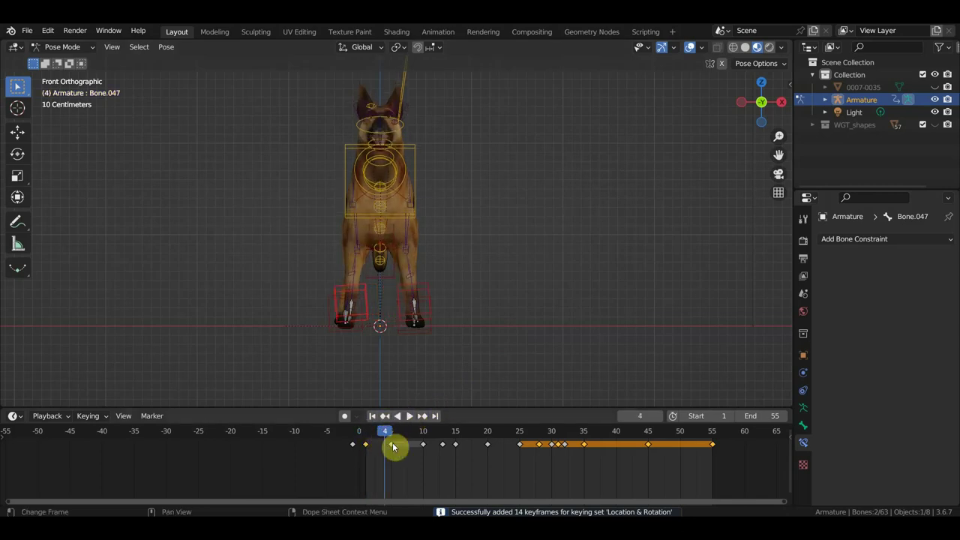
pyautogui.press('space')
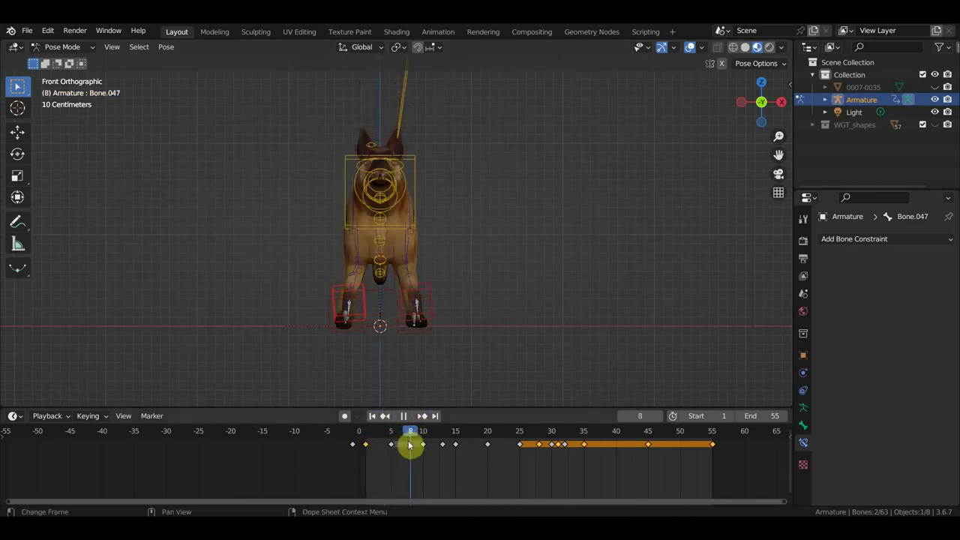
pyautogui.moveTo(411, 447); pyautogui.dragTo(418, 451)
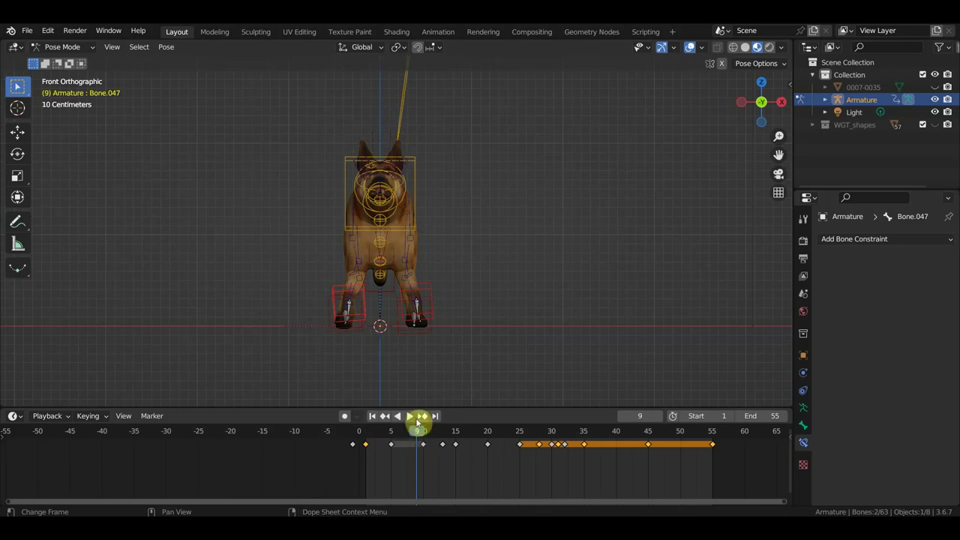
pyautogui.moveTo(427, 463); pyautogui.dragTo(387, 441)
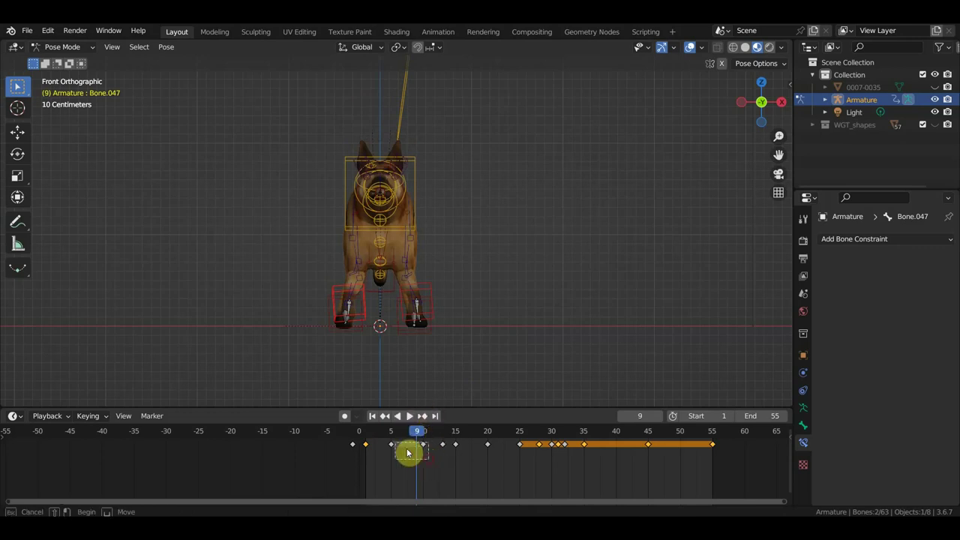
pyautogui.press('Delete')
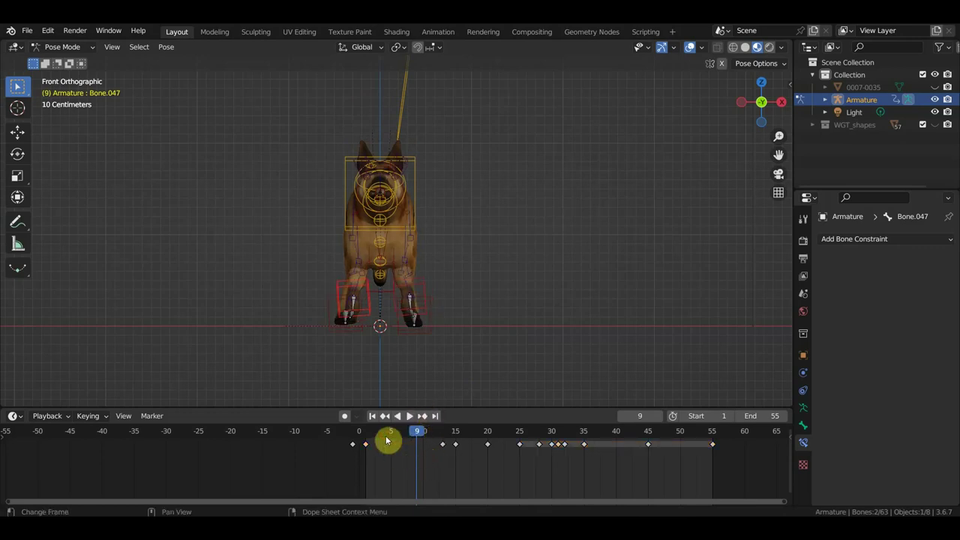
# In Front Orthographic view at frame 10, slide a front foot control inward and down.
pyautogui.moveTo(487, 393)
pyautogui.mouseDown(button='middle')
pyautogui.moveTo(443, 358)
pyautogui.moveTo(423, 363)
pyautogui.moveTo(480, 358)
pyautogui.mouseUp(button='middle')
pyautogui.press('KP_1')
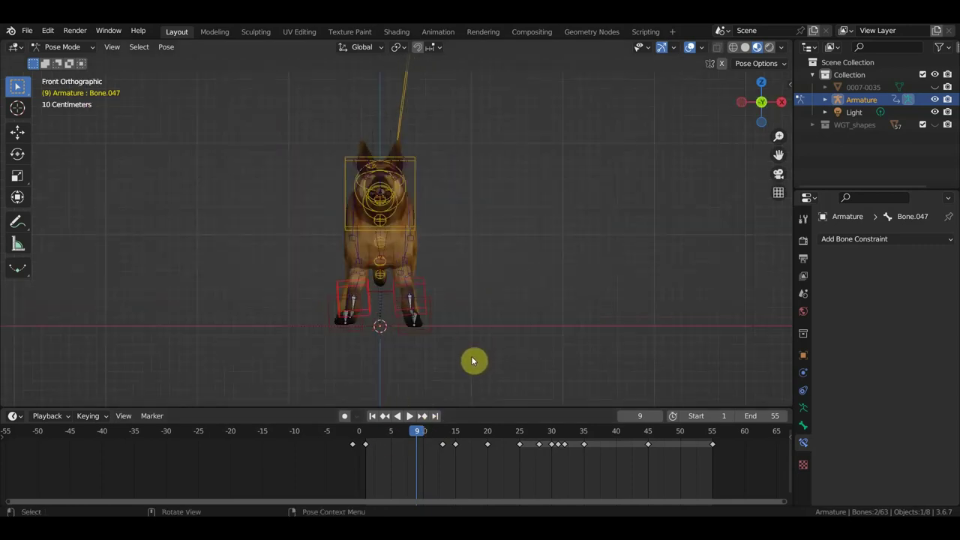
pyautogui.moveTo(420, 431)
pyautogui.mouseDown()
pyautogui.moveTo(377, 435)
pyautogui.moveTo(424, 444)
pyautogui.mouseUp()
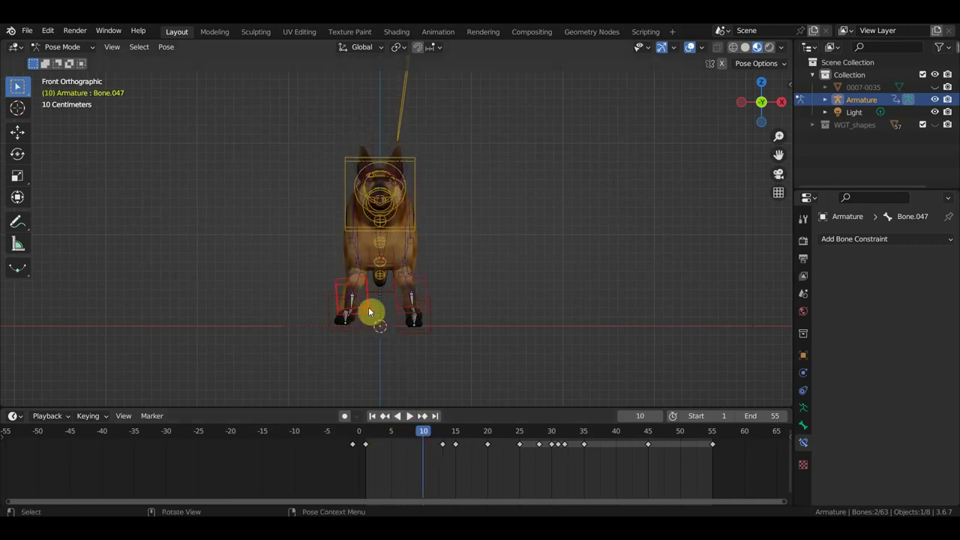
pyautogui.moveTo(373, 314); pyautogui.dragTo(410, 316)
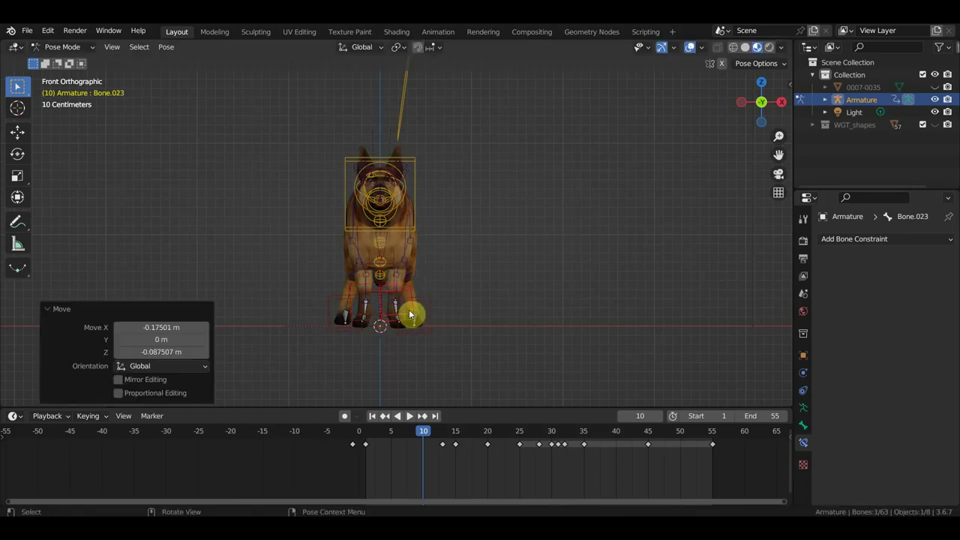
# Rotate the Bone.039 and Bone.019 front leg bones sideways, settling Bone.039 at 9.64°.
pyautogui.click(365, 266)
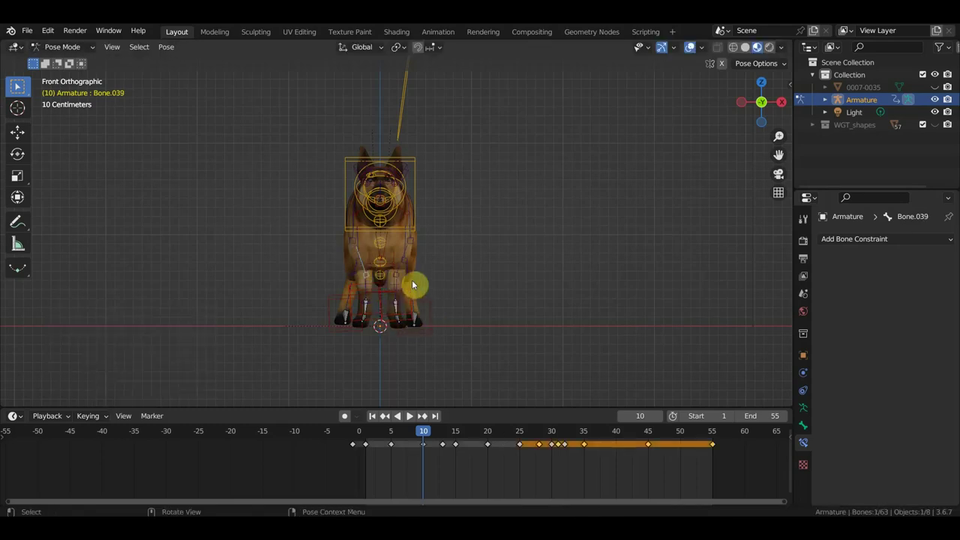
pyautogui.press('r')
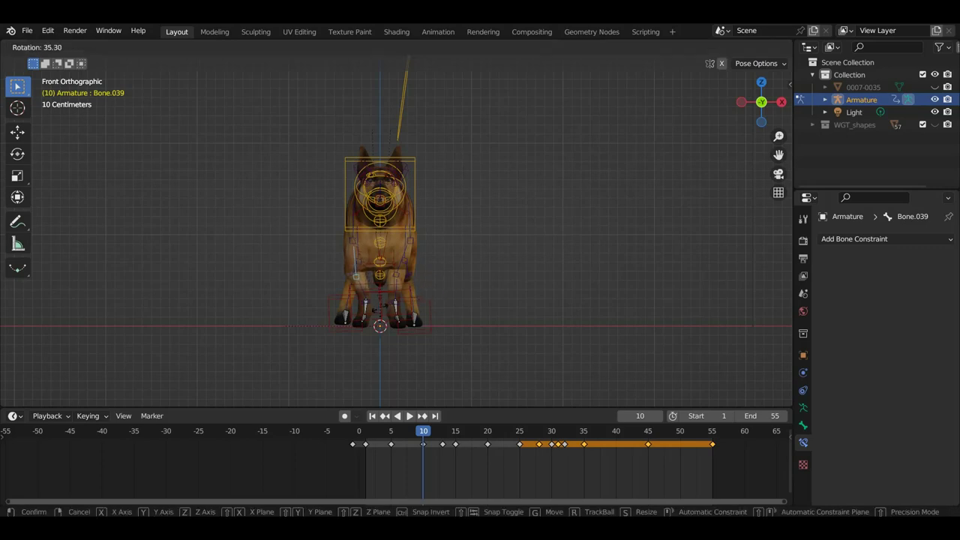
pyautogui.click(380, 314)
pyautogui.click(409, 255)
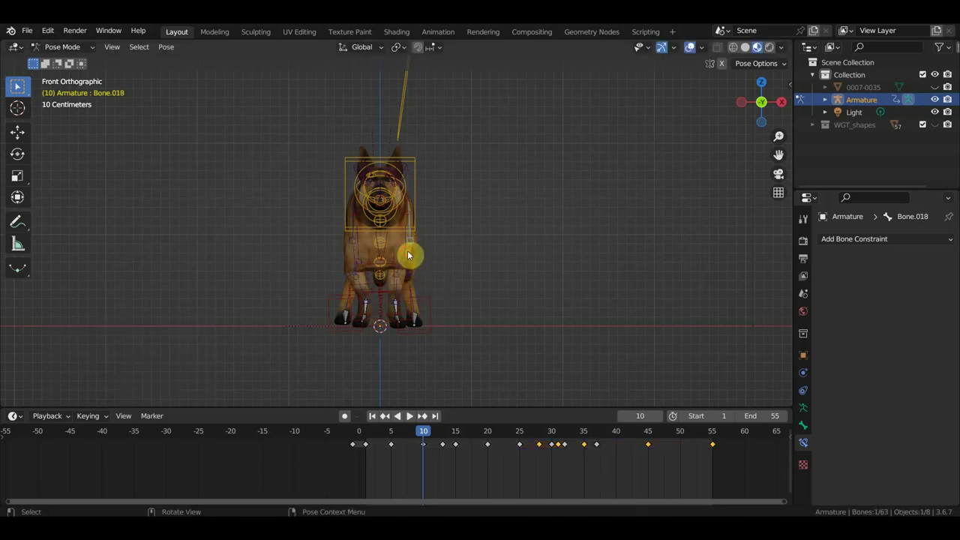
pyautogui.click(410, 257)
pyautogui.press('r')
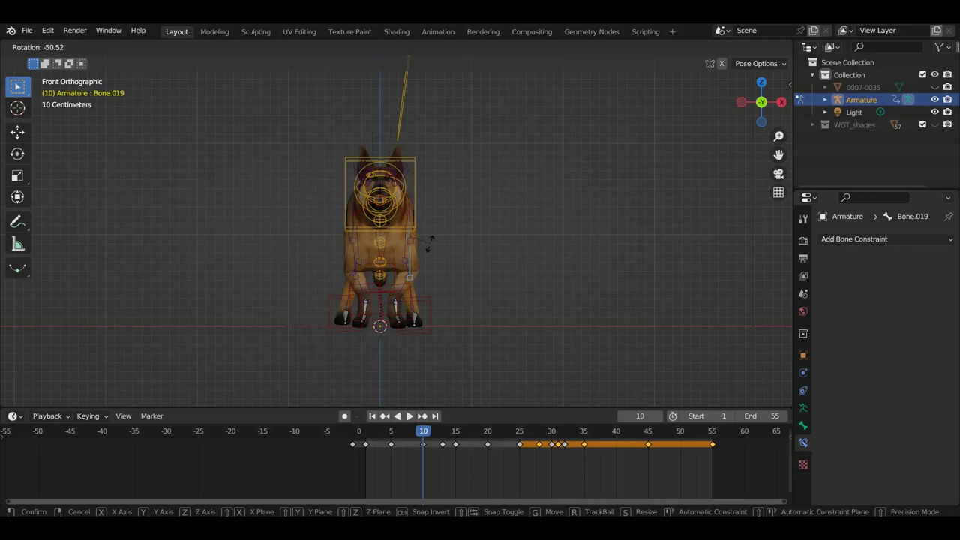
pyautogui.click(426, 248)
pyautogui.click(359, 260)
pyautogui.press('r')
pyautogui.click(363, 266)
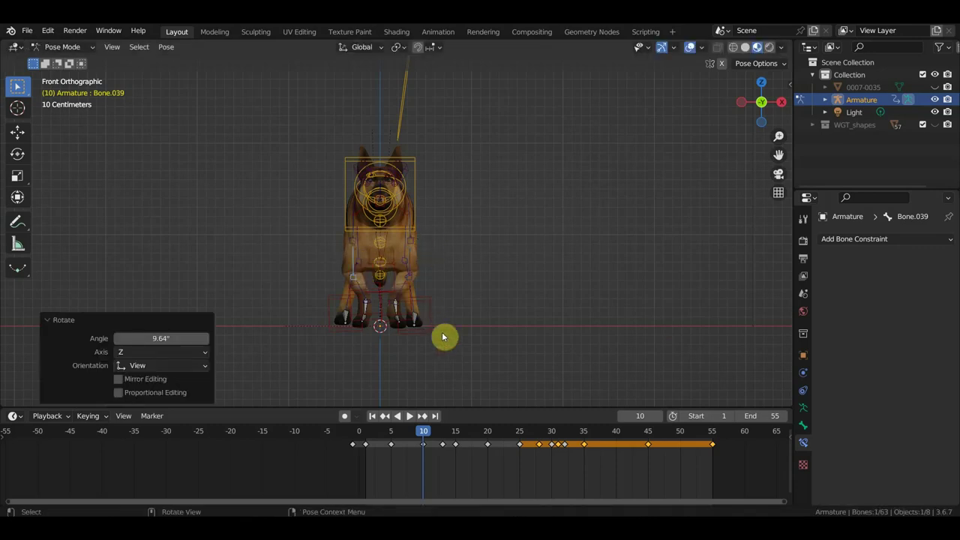
# Key Location & Rotation on every bone at frame 10.
pyautogui.press('a')
pyautogui.press('i')
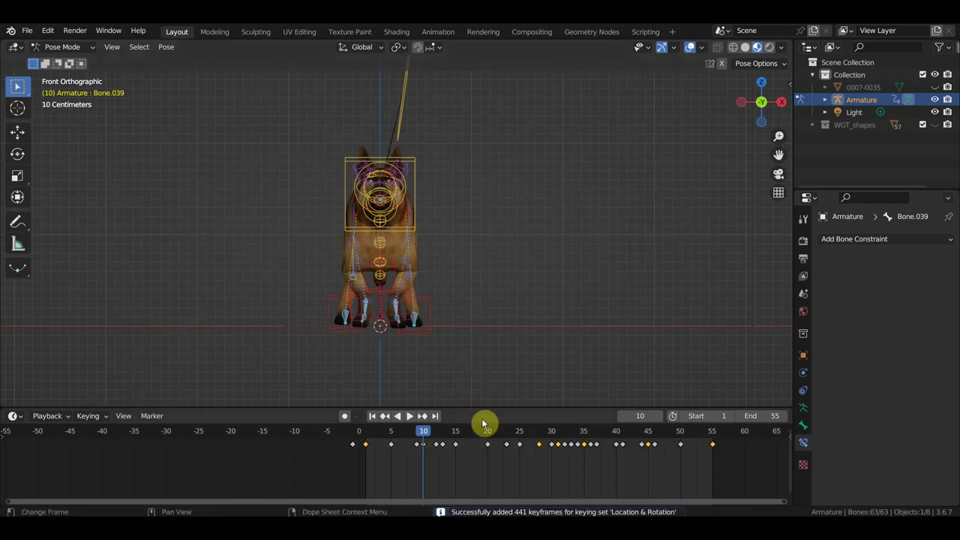
pyautogui.moveTo(423, 436); pyautogui.dragTo(360, 440)
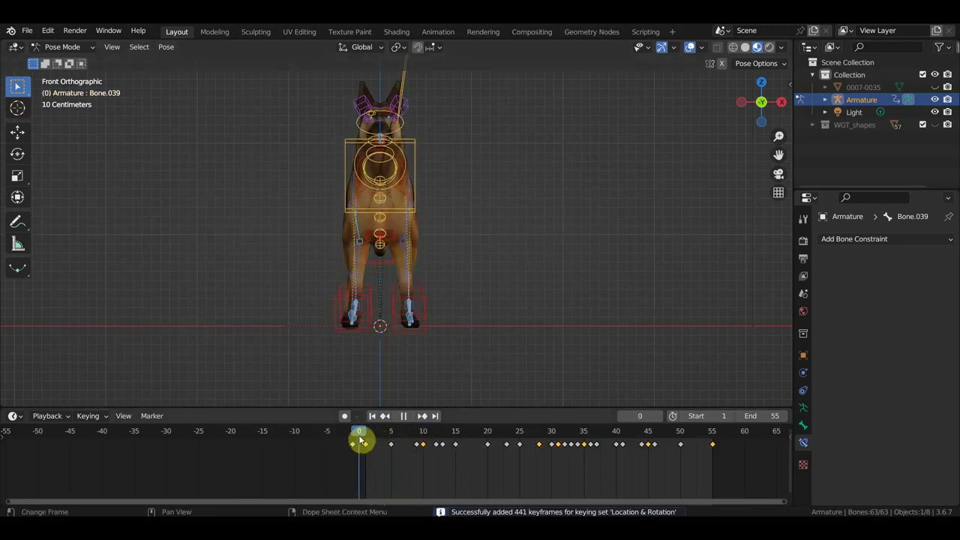
# Scrub from the first frame forward through the new front-leg sway.
pyautogui.moveTo(360, 440)
pyautogui.mouseDown()
pyautogui.moveTo(468, 456)
pyautogui.moveTo(459, 458)
pyautogui.mouseUp()
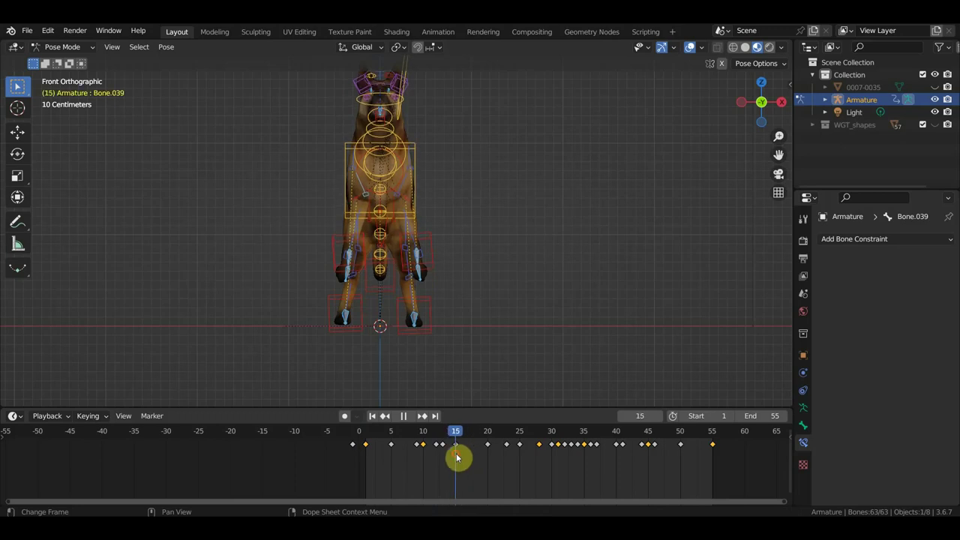
# Select the Bone.047 front foot control and go to frame 15.
pyautogui.click(334, 247)
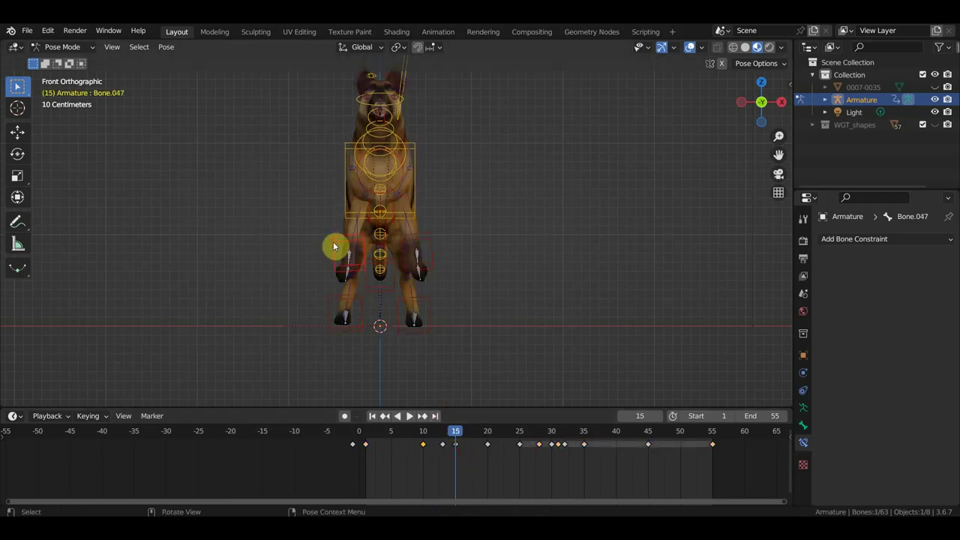
pyautogui.click(443, 437)
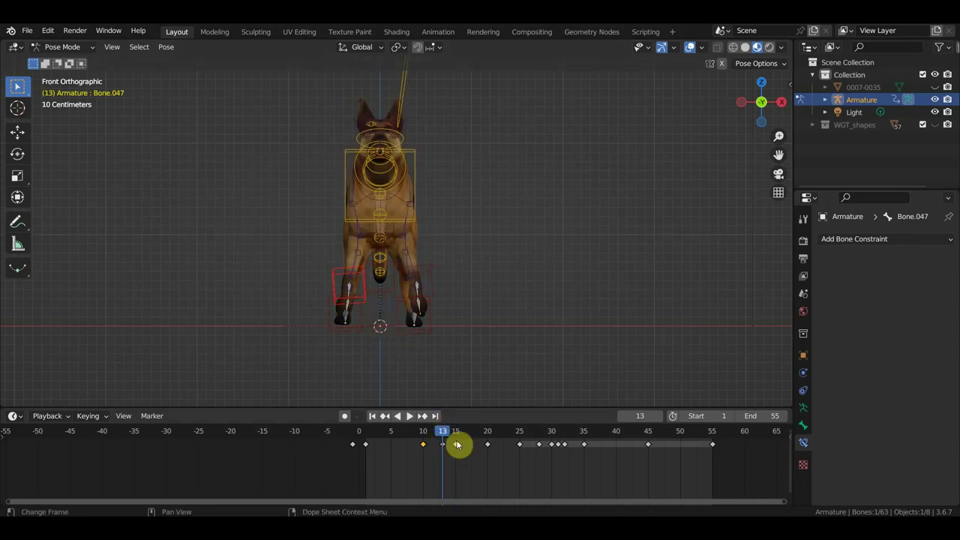
pyautogui.click(446, 464)
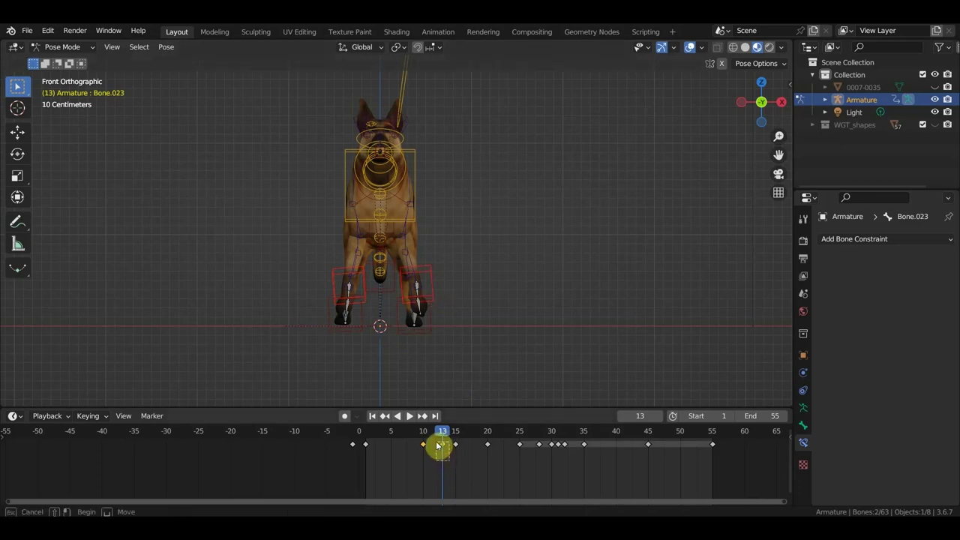
pyautogui.hotkey('ctrl', 'z')
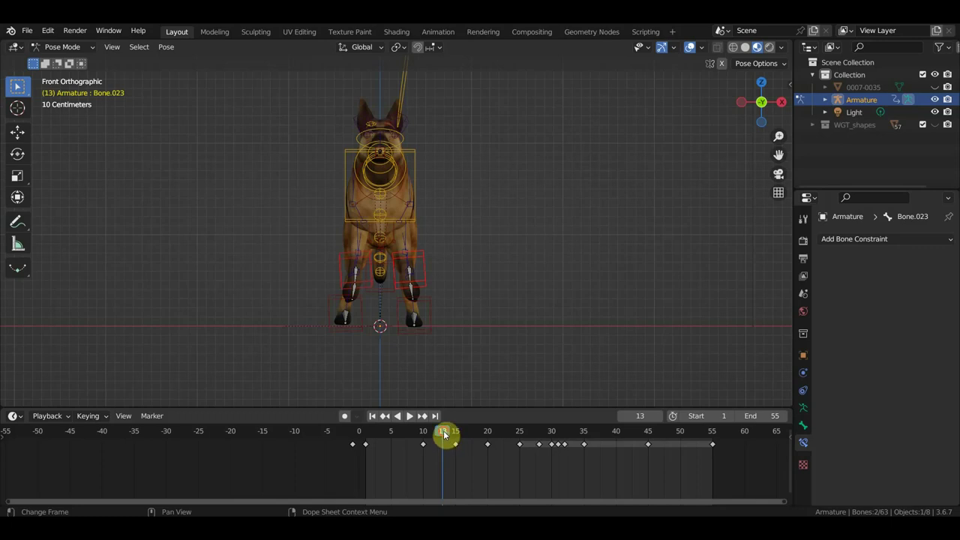
pyautogui.press('space')
pyautogui.moveTo(451, 436); pyautogui.dragTo(456, 439)
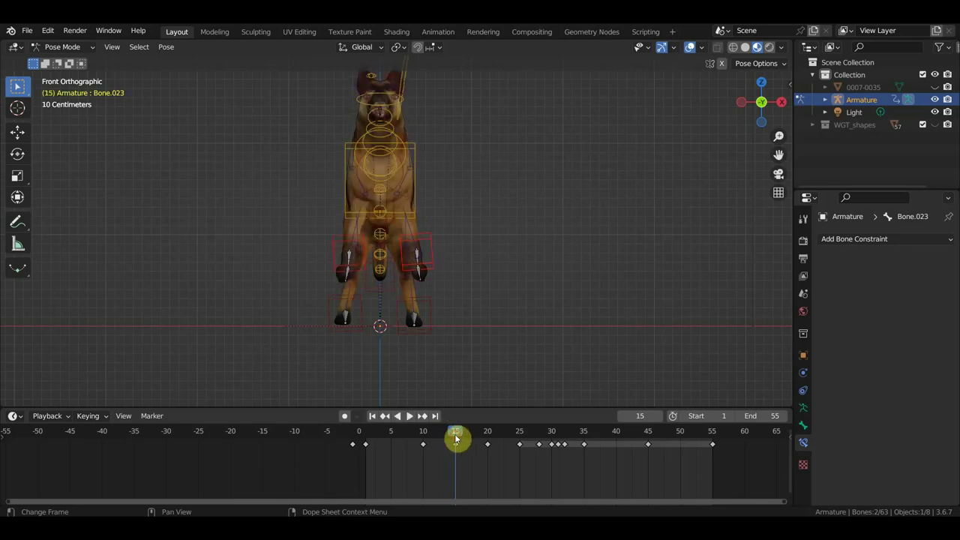
# Move Bone.047, rotate Bone.039 to 22.5° and Bone.019 to -20.1°.
pyautogui.click(367, 260)
pyautogui.press('g')
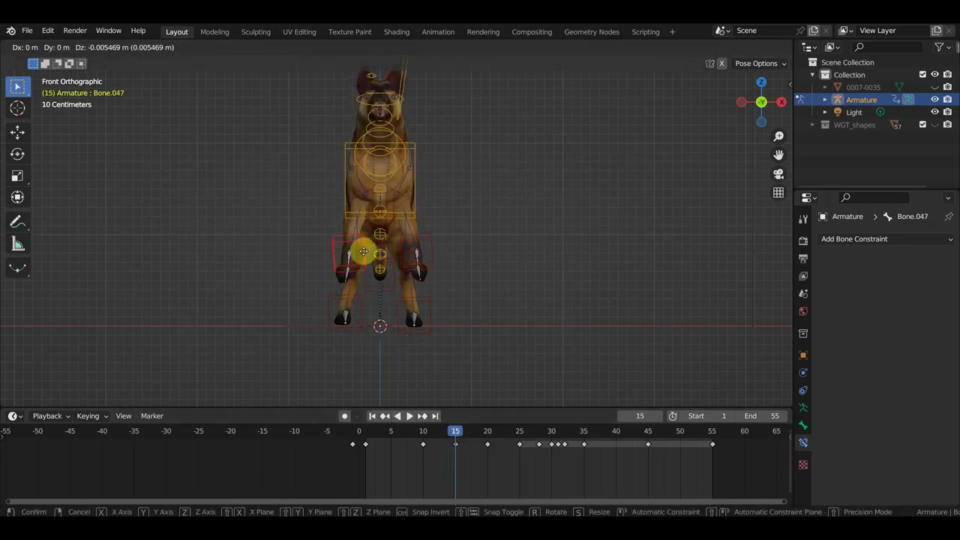
pyautogui.click(373, 247)
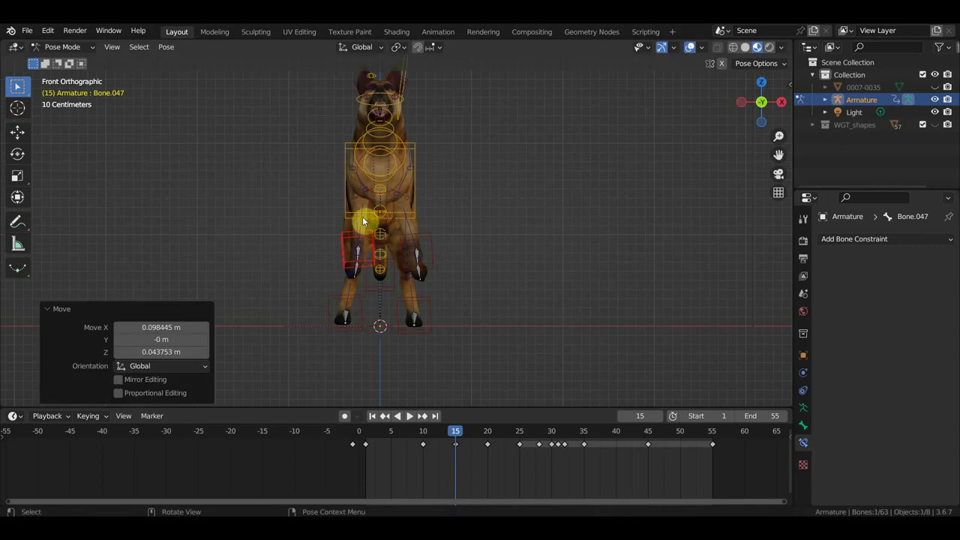
pyautogui.click(360, 191)
pyautogui.press('r')
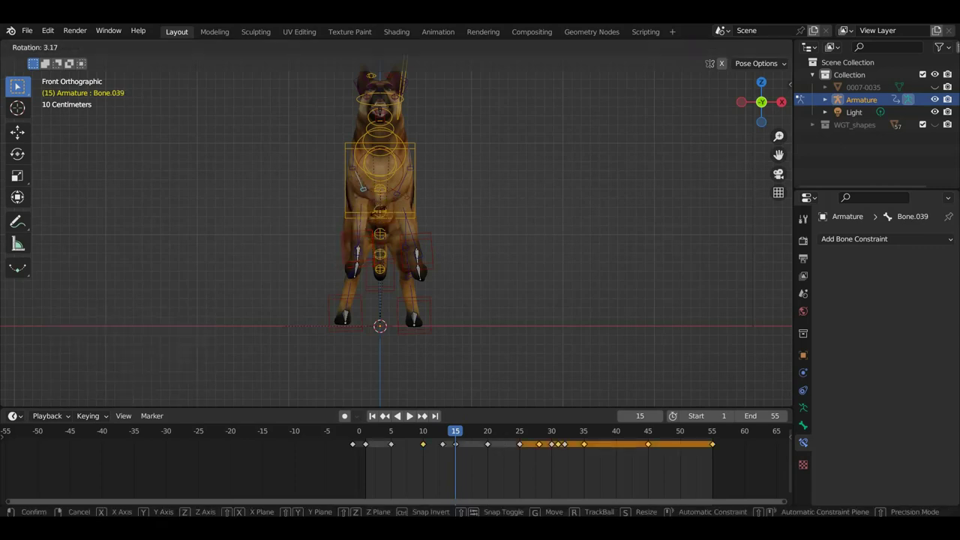
pyautogui.click(364, 214)
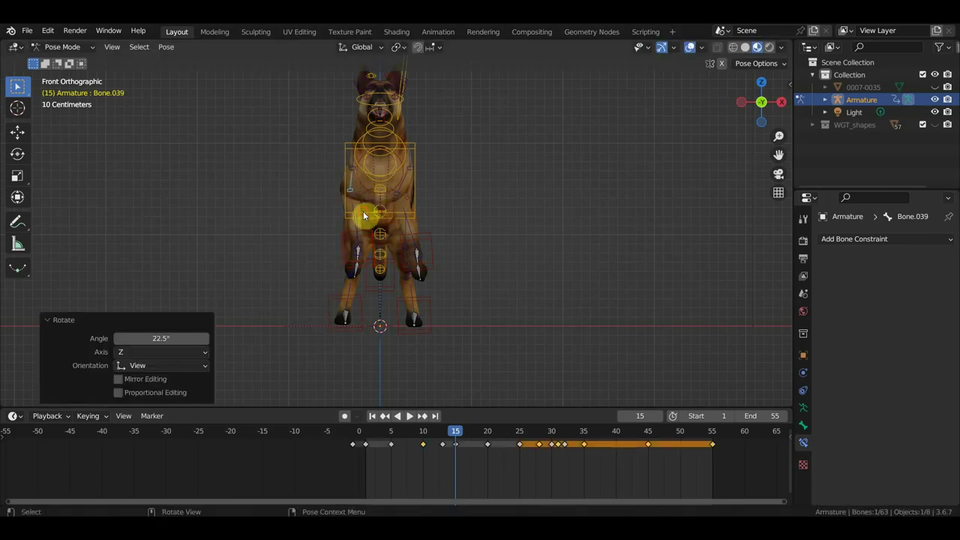
pyautogui.click(404, 190)
pyautogui.press('r')
pyautogui.click(414, 197)
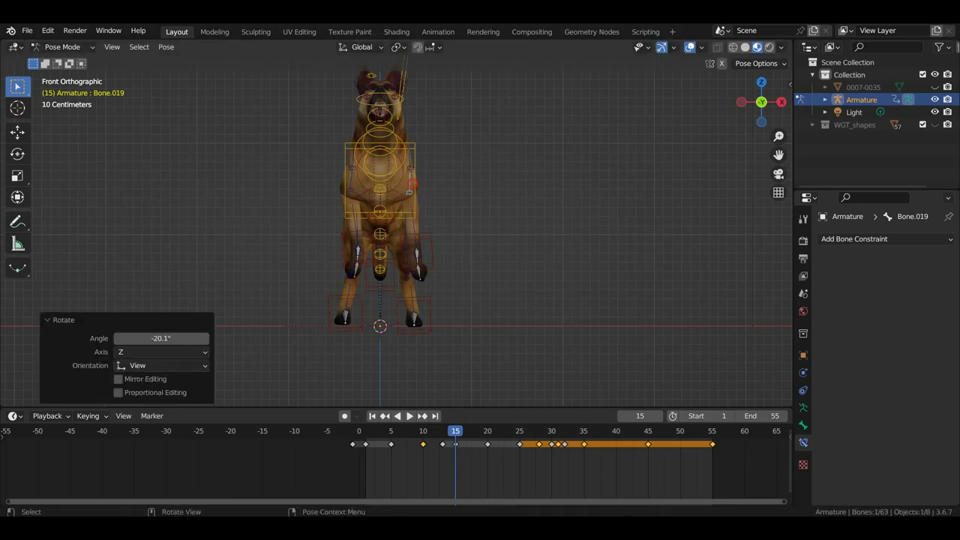
# Shift the Bone.023 foot control inward, key all bones, and play the walk from the side.
pyautogui.click(427, 254)
pyautogui.press('g')
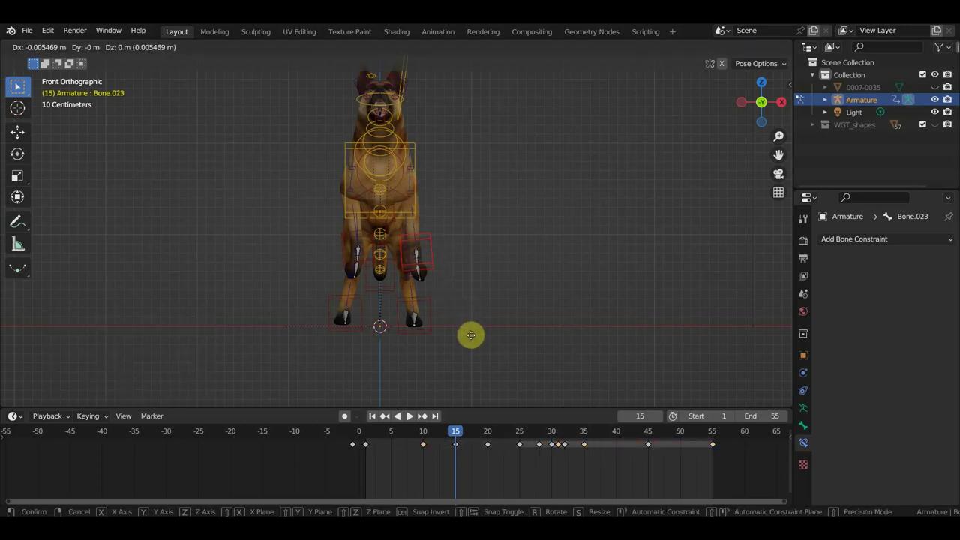
pyautogui.click(456, 329)
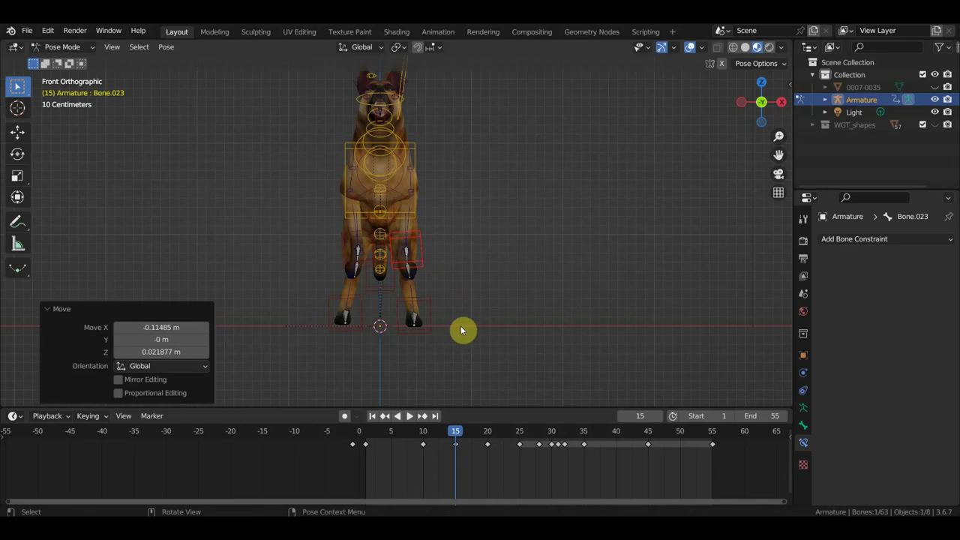
pyautogui.press('a')
pyautogui.press('i')
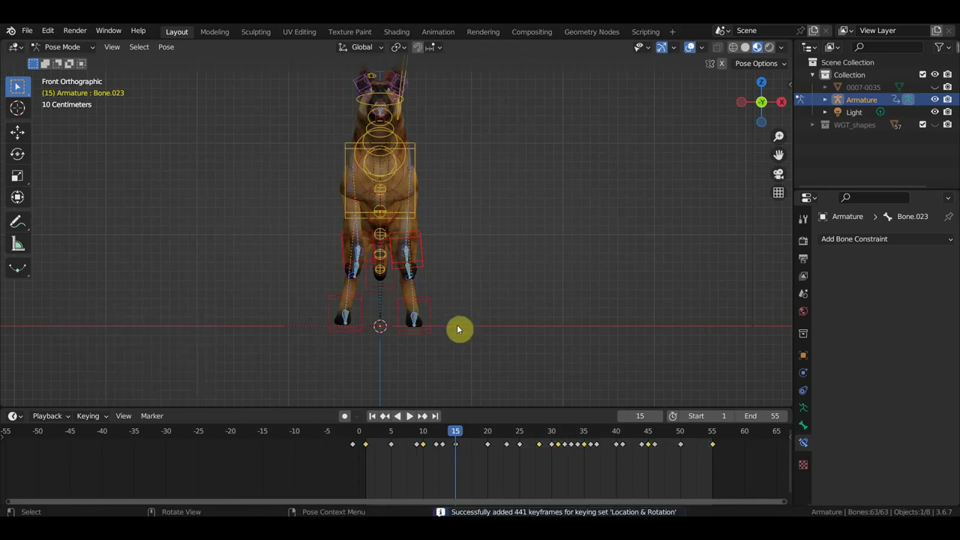
pyautogui.press('space')
pyautogui.moveTo(504, 334); pyautogui.dragTo(392, 328, button='middle')
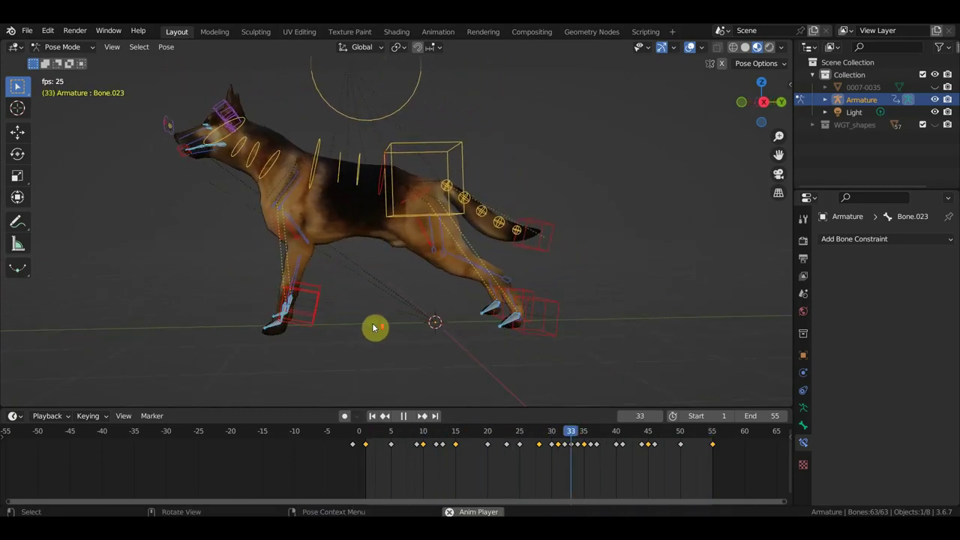
# Stop playback at frame 28 in Front Orthographic view and select the Bone.050 foot control.
pyautogui.moveTo(375, 327)
pyautogui.mouseDown(button='middle')
pyautogui.moveTo(507, 331)
pyautogui.moveTo(510, 372)
pyautogui.mouseUp(button='middle')
pyautogui.press('space')
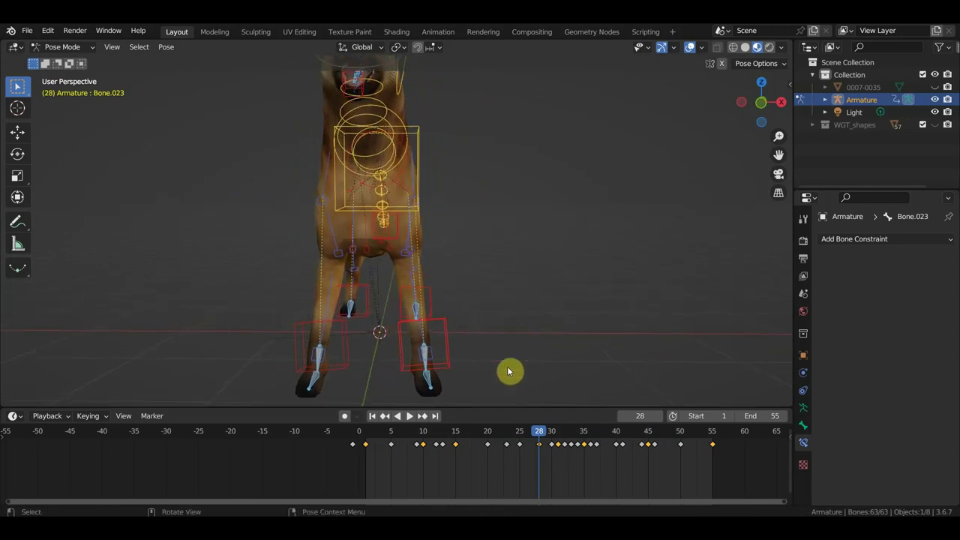
pyautogui.press('KP_1')
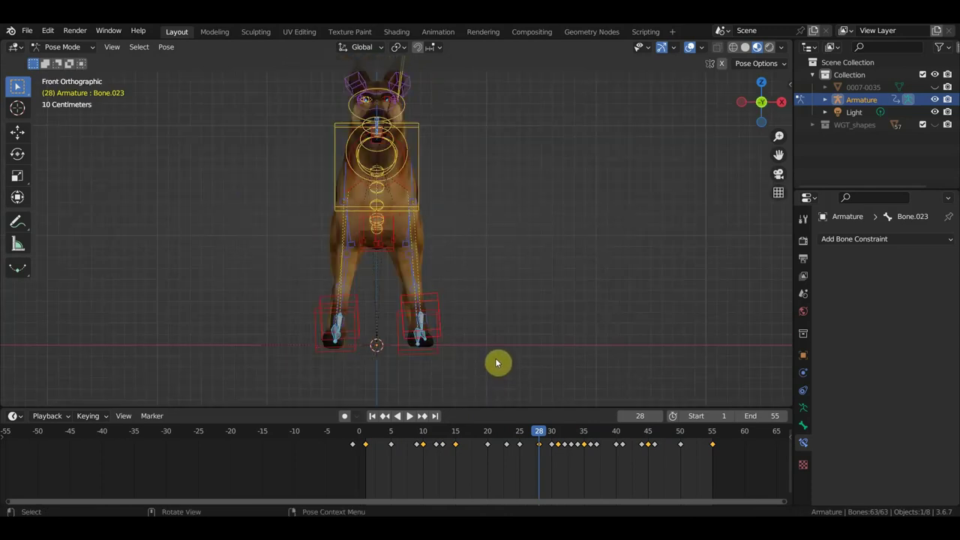
pyautogui.click(355, 353)
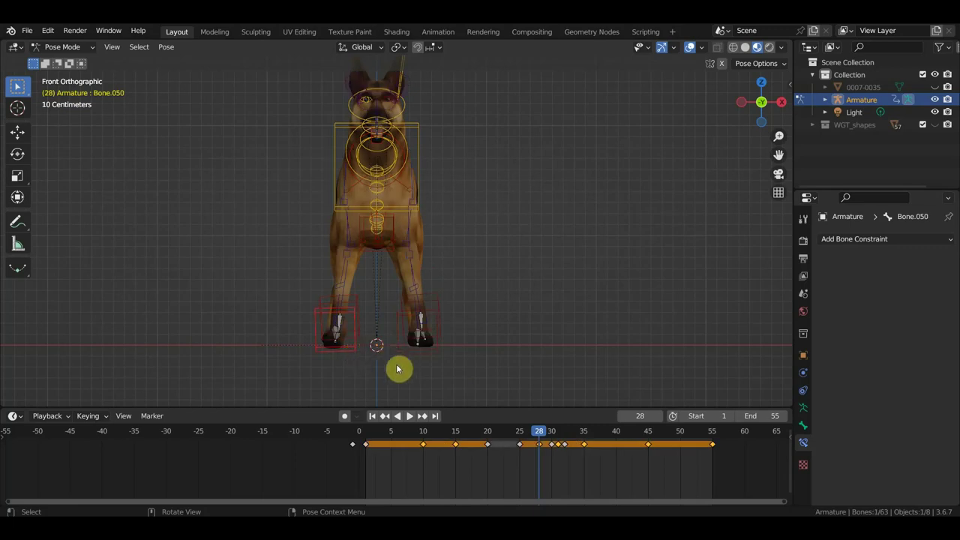
# Settle on the frame and slide the left foot bone sideways along X.
pyautogui.moveTo(537, 441); pyautogui.dragTo(491, 442)
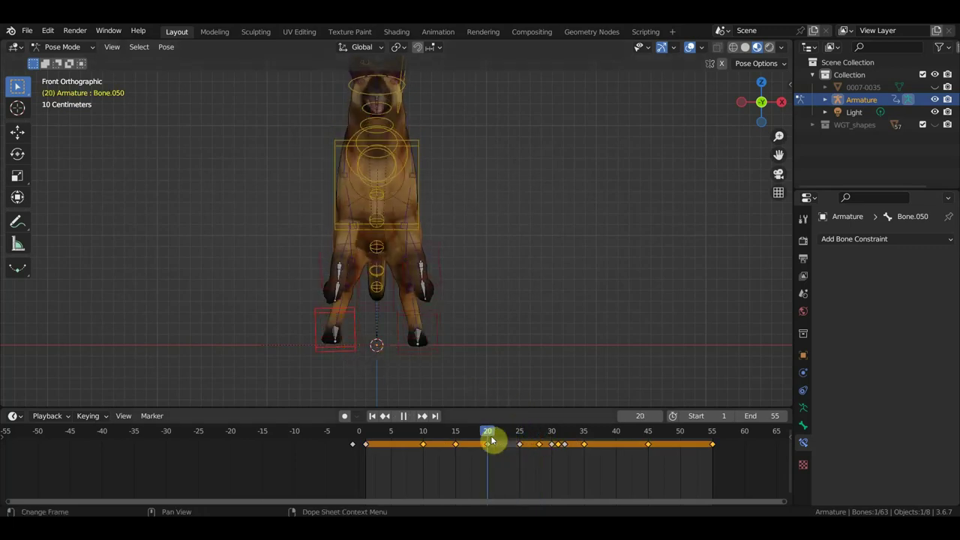
pyautogui.moveTo(492, 441); pyautogui.dragTo(517, 442)
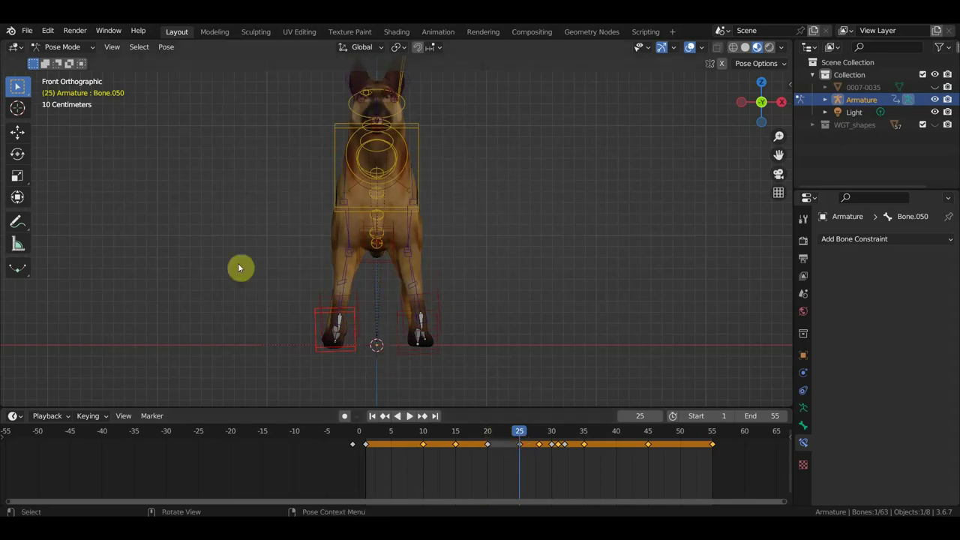
pyautogui.click(18, 136)
pyautogui.moveTo(378, 330); pyautogui.dragTo(395, 333)
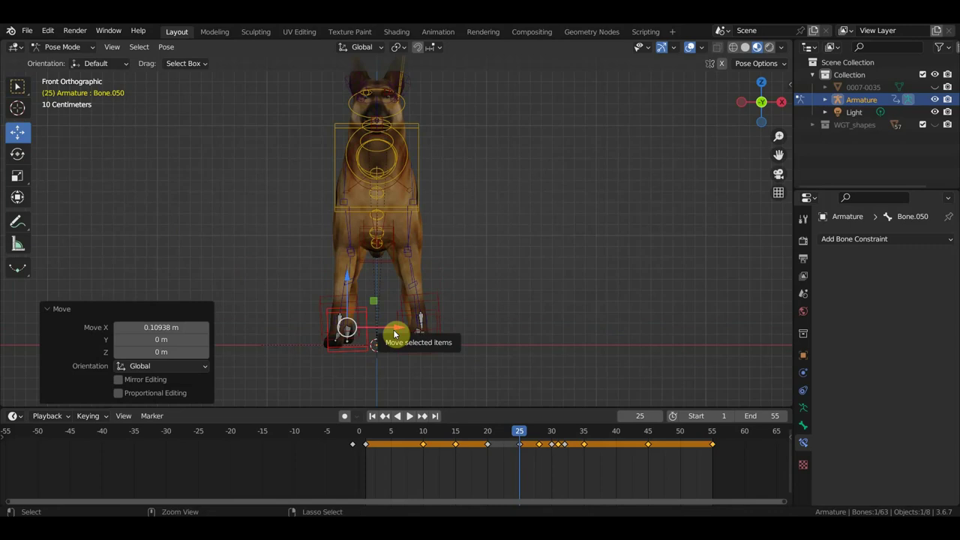
# Move the right foot bone left along X in Front Ortho view.
pyautogui.click(448, 326)
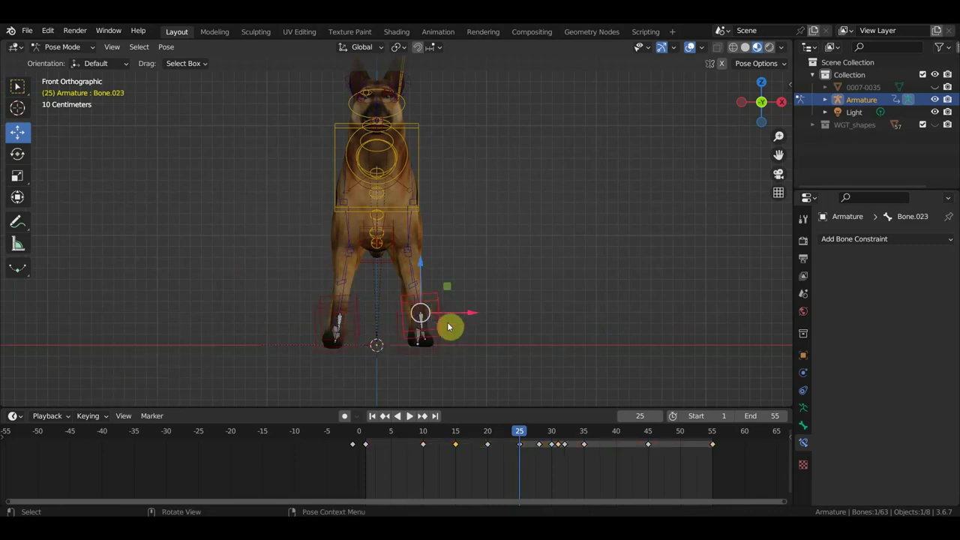
pyautogui.moveTo(449, 326); pyautogui.dragTo(449, 323, button='middle')
pyautogui.press('KP_1')
pyautogui.moveTo(470, 313); pyautogui.dragTo(452, 322)
# Nudge the left foot bone right, then shift foot bone Bone.047 sideways along X.
pyautogui.click(335, 331)
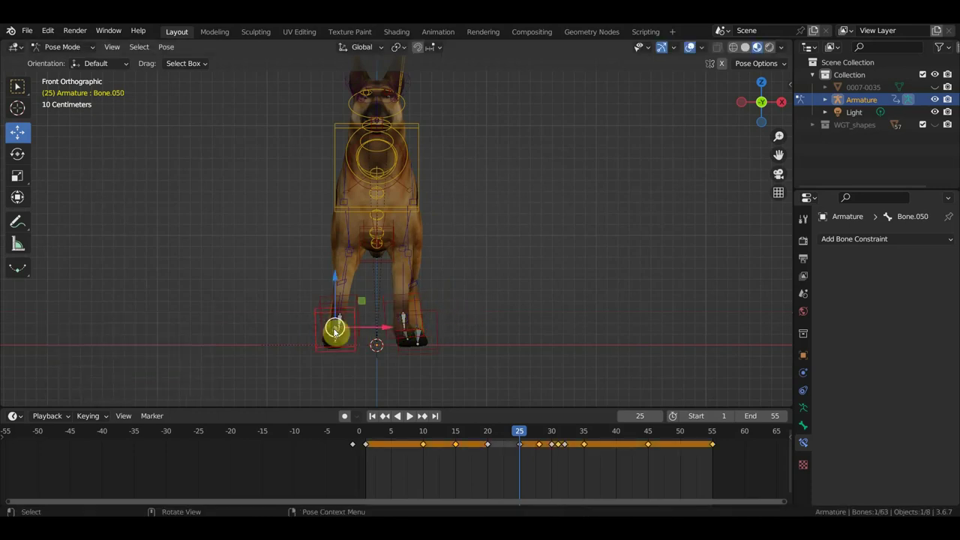
pyautogui.moveTo(336, 330); pyautogui.dragTo(388, 335)
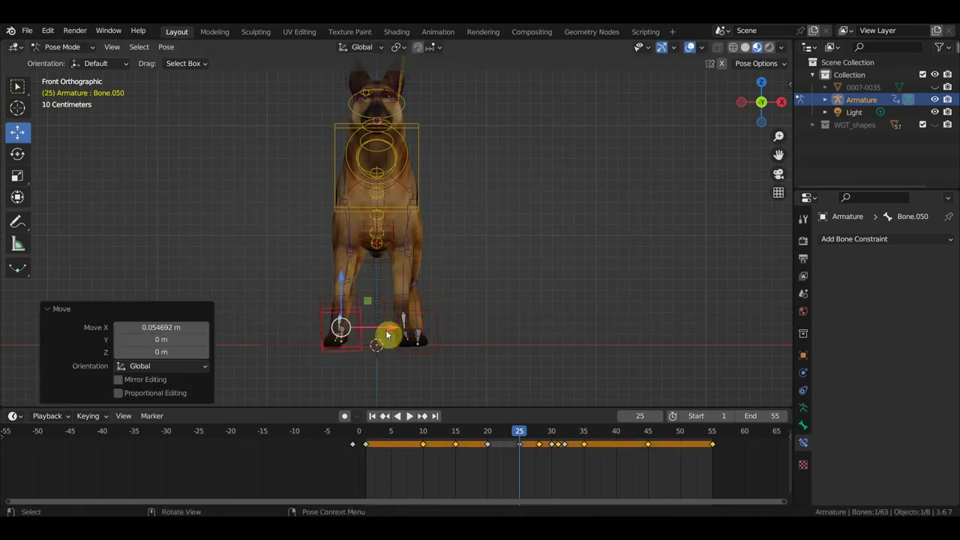
pyautogui.click(338, 333)
pyautogui.click(328, 311)
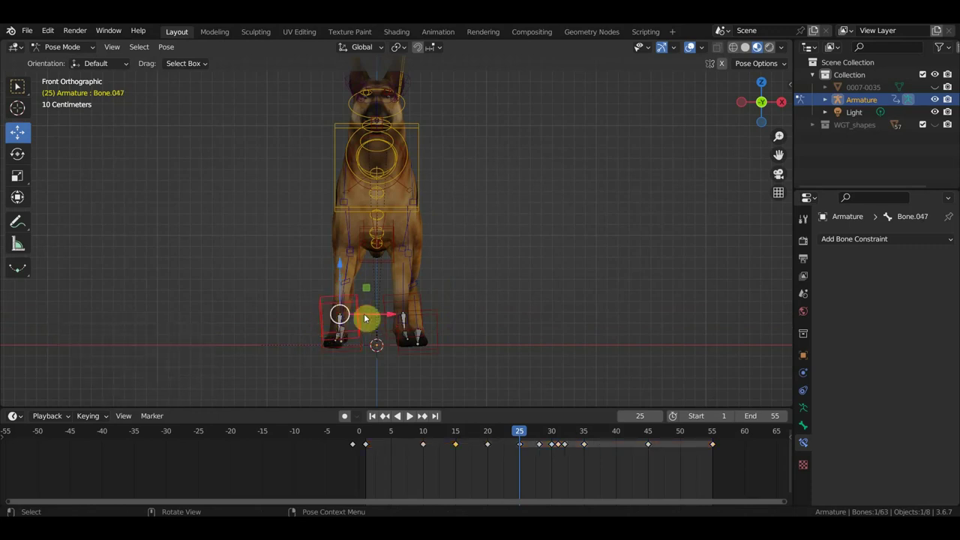
pyautogui.moveTo(367, 319); pyautogui.dragTo(403, 319)
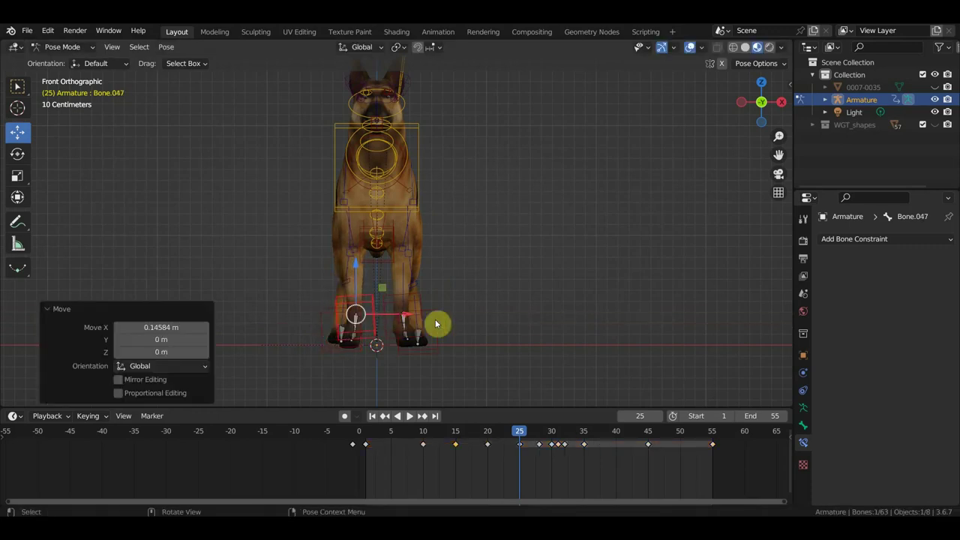
# Insert Location & Rotation keys on all bones at frame 25 and scrub to preview.
pyautogui.press('a')
pyautogui.press('i')
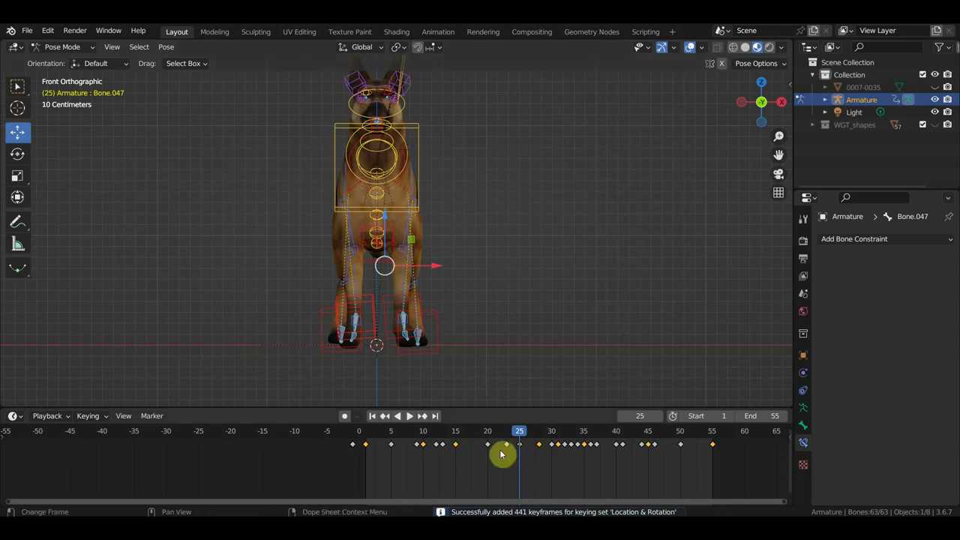
pyautogui.moveTo(520, 443)
pyautogui.mouseDown()
pyautogui.moveTo(574, 462)
pyautogui.moveTo(637, 465)
pyautogui.mouseUp()
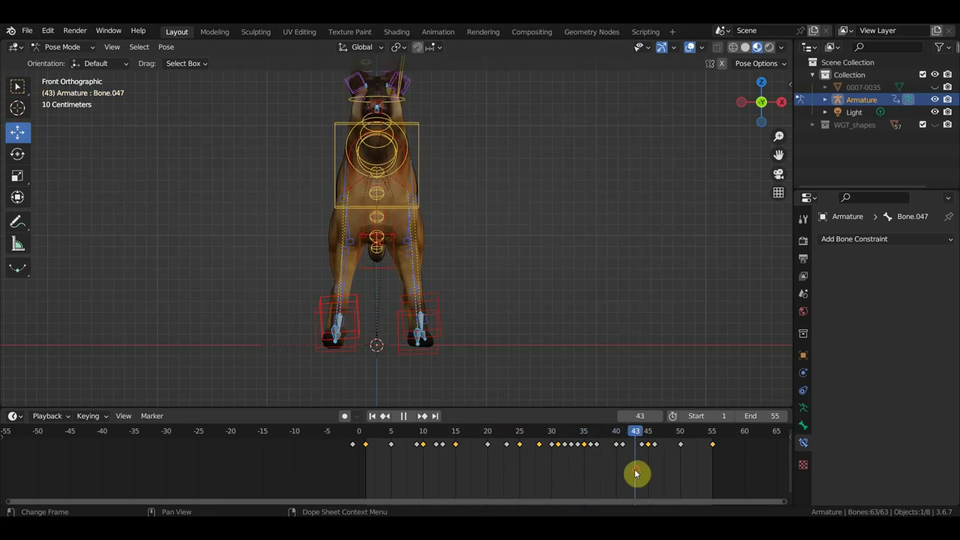
pyautogui.moveTo(600, 398)
pyautogui.mouseDown(button='middle')
pyautogui.moveTo(585, 379)
pyautogui.moveTo(480, 375)
pyautogui.mouseUp(button='middle')
pyautogui.moveTo(643, 443)
pyautogui.mouseDown()
pyautogui.moveTo(692, 450)
pyautogui.moveTo(592, 450)
pyautogui.moveTo(653, 459)
pyautogui.moveTo(578, 449)
pyautogui.mouseUp()
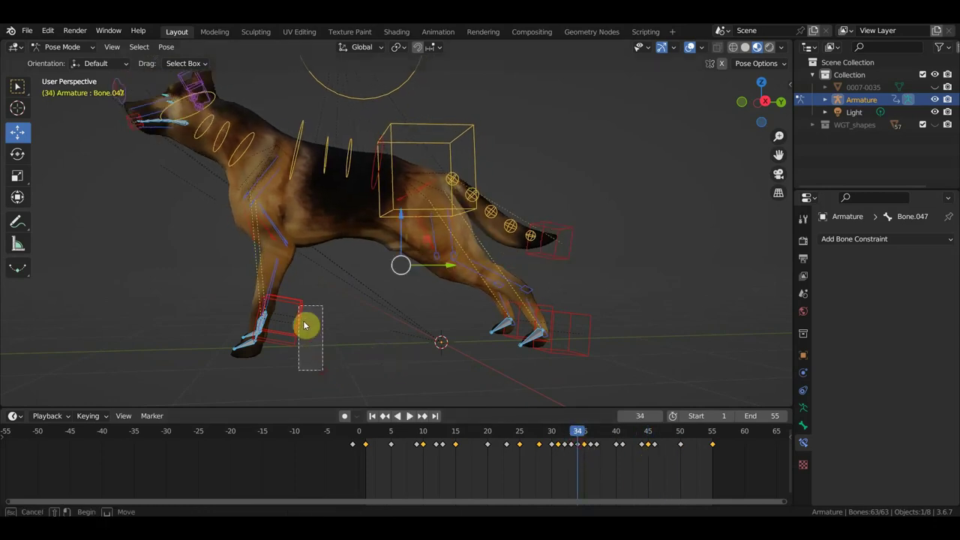
# Delete the front foot bone's keyframes from frame 28 to 55.
pyautogui.click(289, 301)
pyautogui.moveTo(701, 480); pyautogui.dragTo(534, 442)
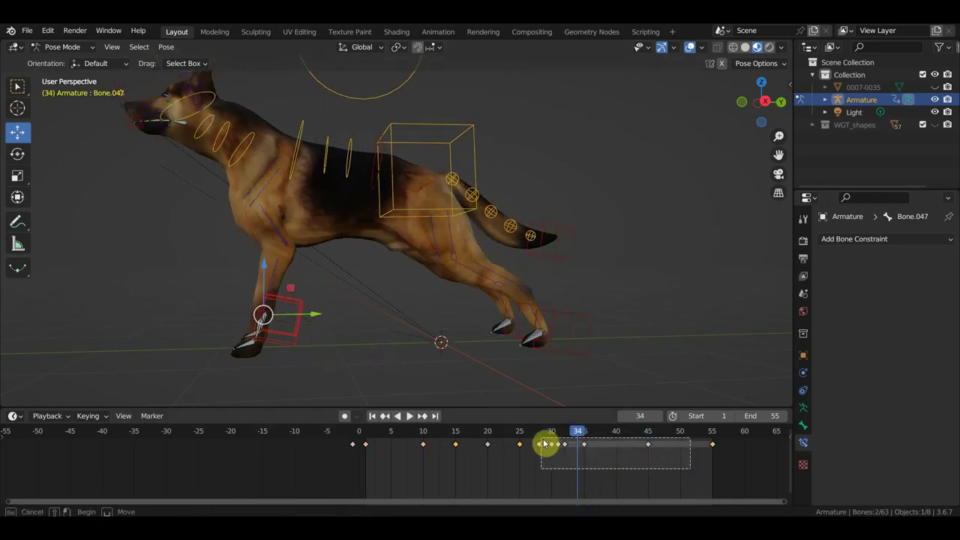
pyautogui.press('Delete')
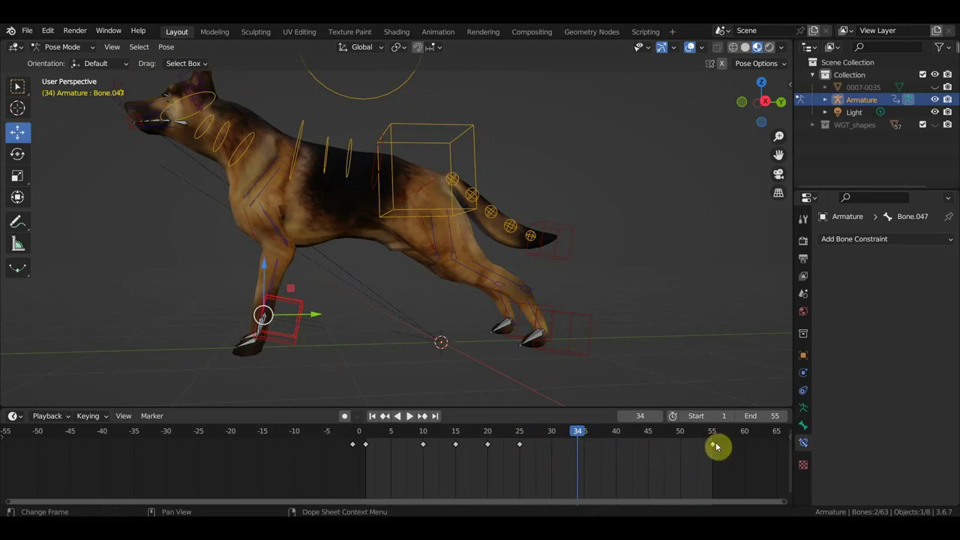
# Copy the front foot's frame 1 key to frame 55 and play the loop.
pyautogui.click(715, 438)
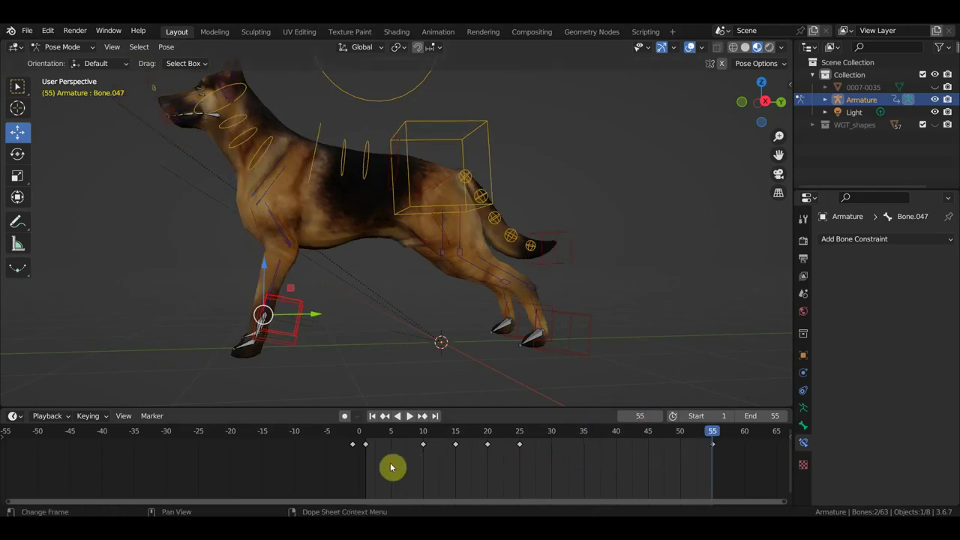
pyautogui.moveTo(381, 459)
pyautogui.mouseDown()
pyautogui.moveTo(363, 441)
pyautogui.moveTo(368, 451)
pyautogui.mouseUp()
pyautogui.press('g')
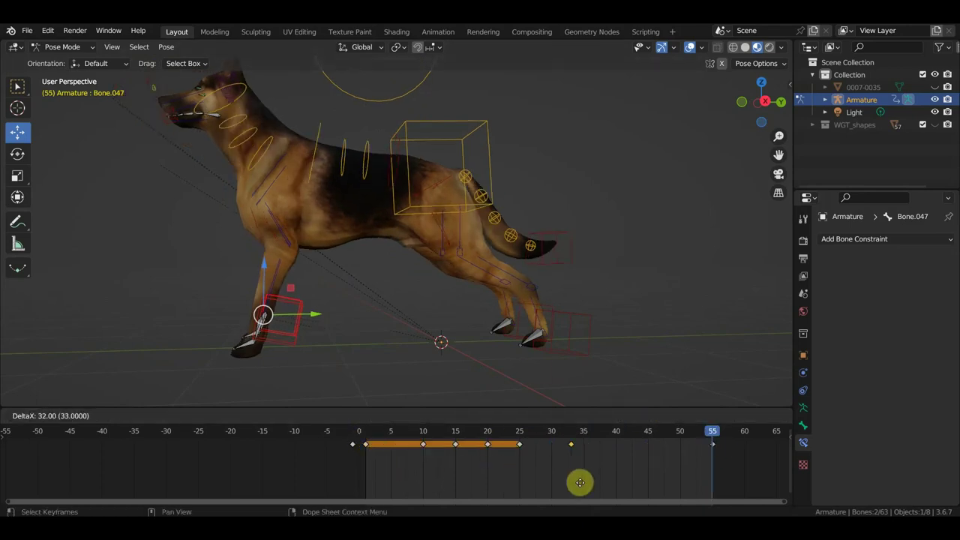
pyautogui.click(716, 480)
pyautogui.moveTo(590, 410); pyautogui.dragTo(558, 363, button='middle')
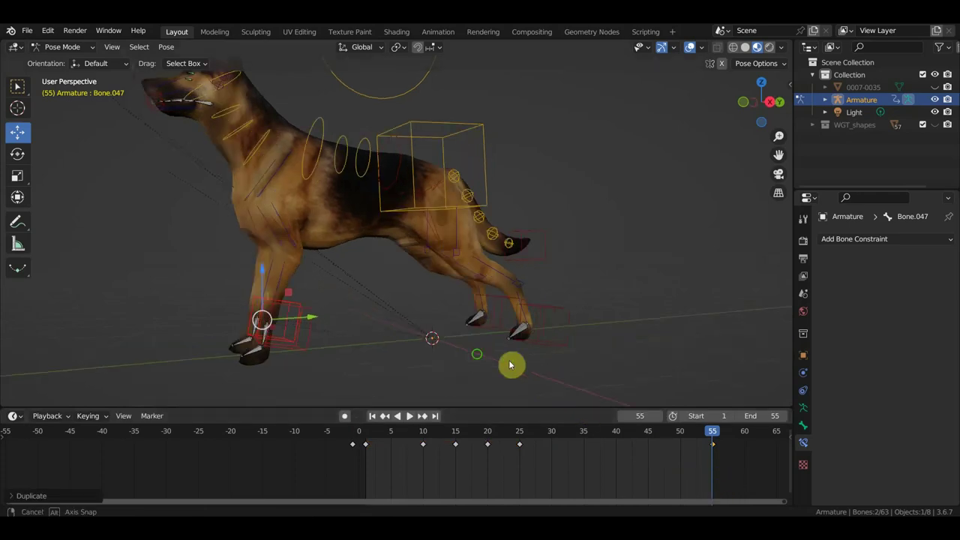
pyautogui.press('space')
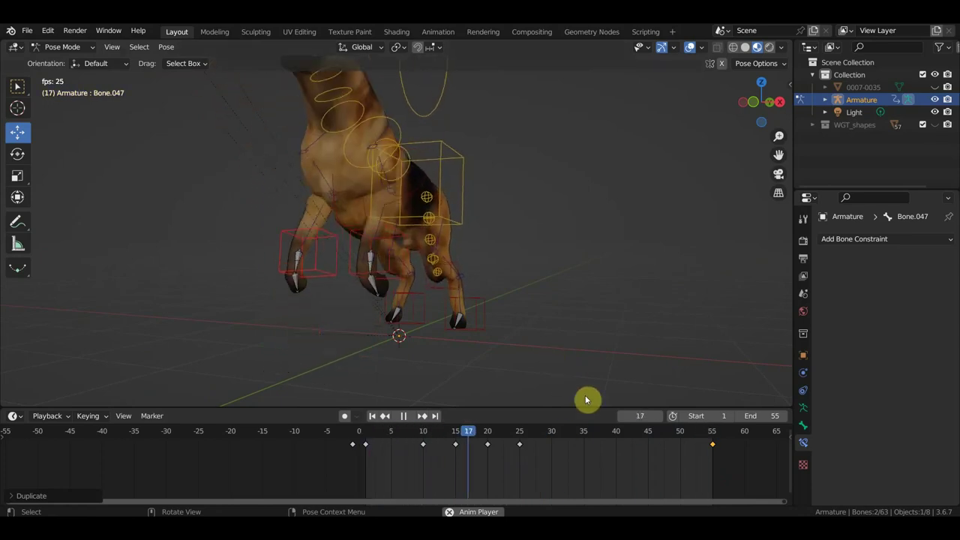
# From frame 40, play the walk cycle in Right Orthographic view, then stop.
pyautogui.press('space')
pyautogui.click(615, 434)
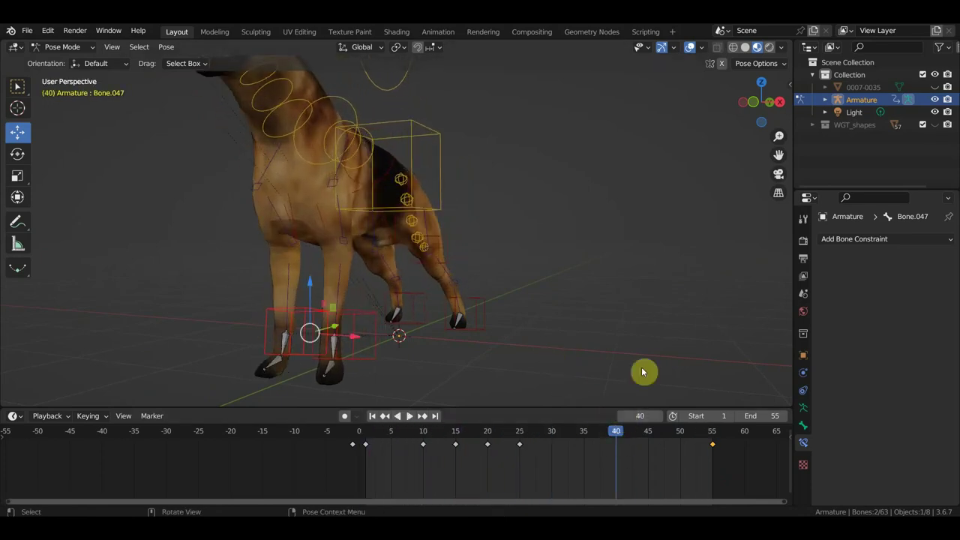
pyautogui.press('KP_3')
pyautogui.press('space')
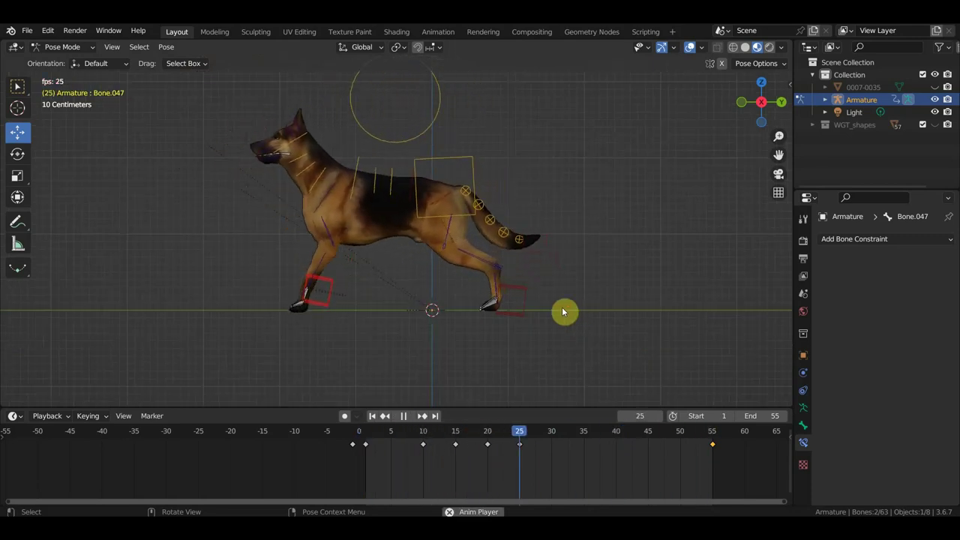
pyautogui.press('space')
# Insert Location & Rotation keys on all rig bones at frame 35.
pyautogui.click(585, 439)
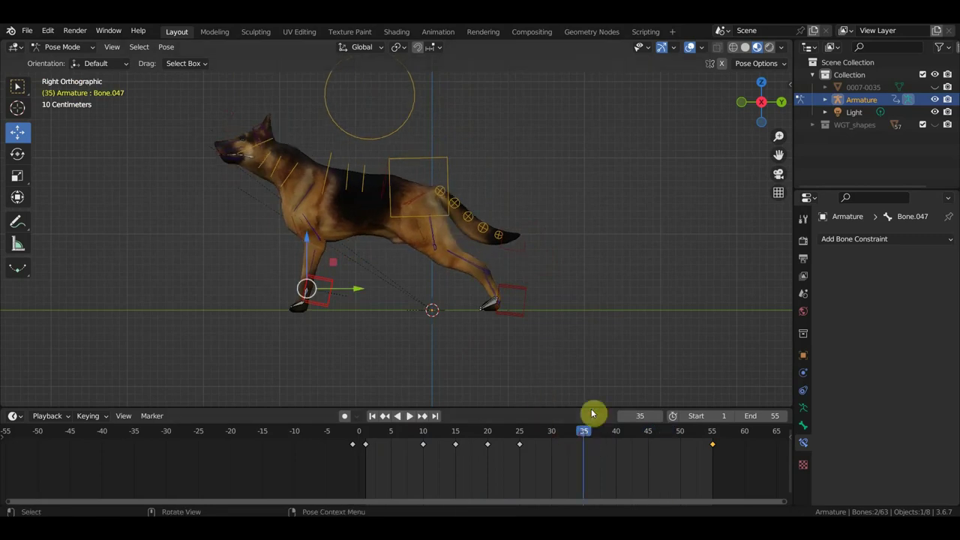
pyautogui.press('a')
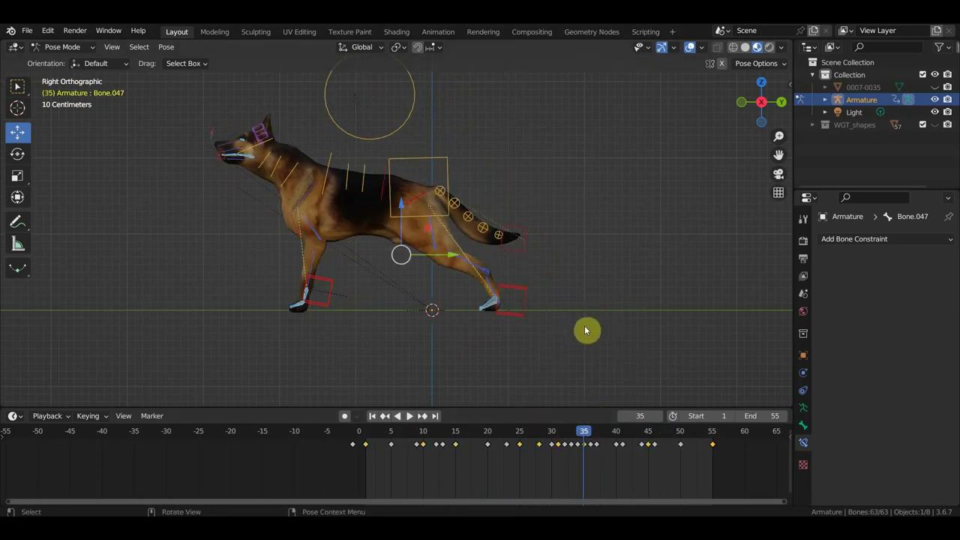
pyautogui.press('i')
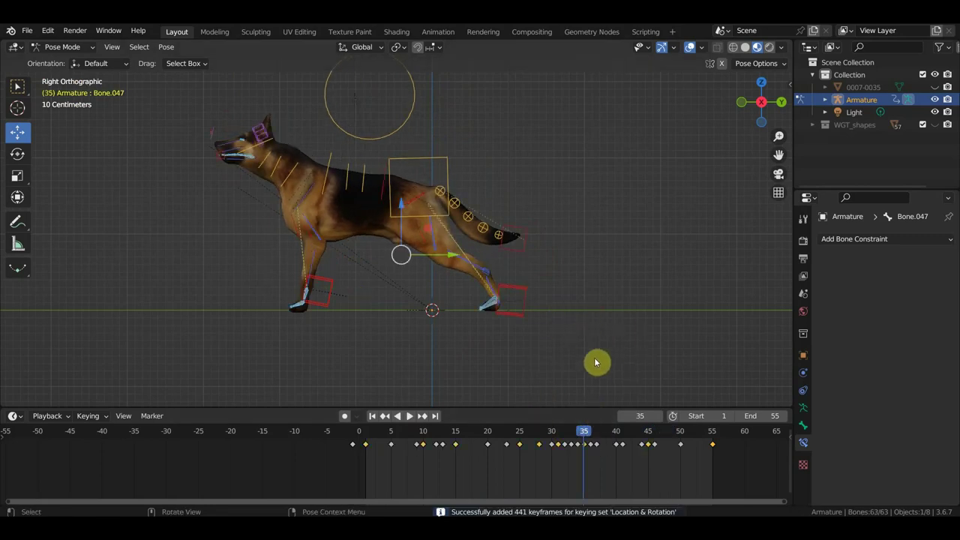
# Review poses at frames 40, 45, 50, 30 and 25, play the cycle, then orbit.
pyautogui.click(616, 439)
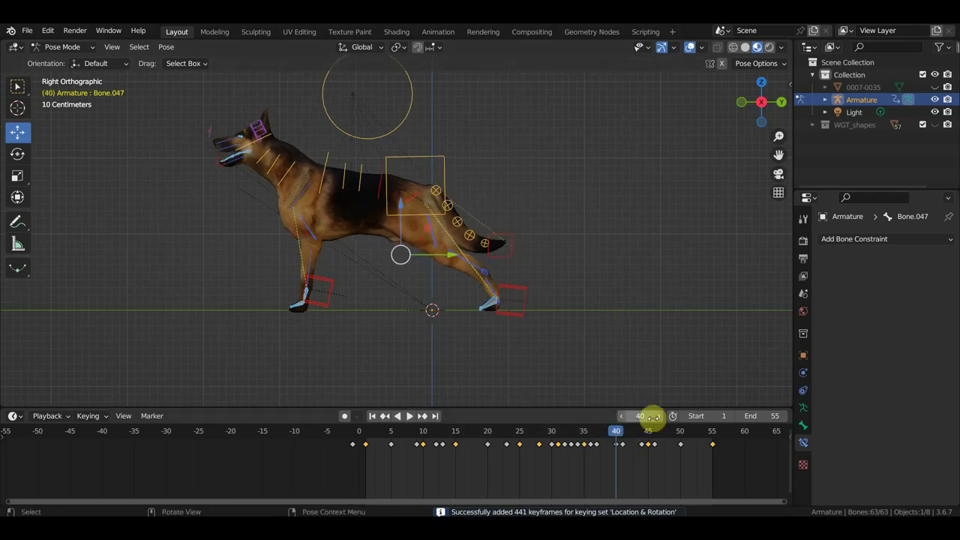
pyautogui.click(648, 437)
pyautogui.click(681, 437)
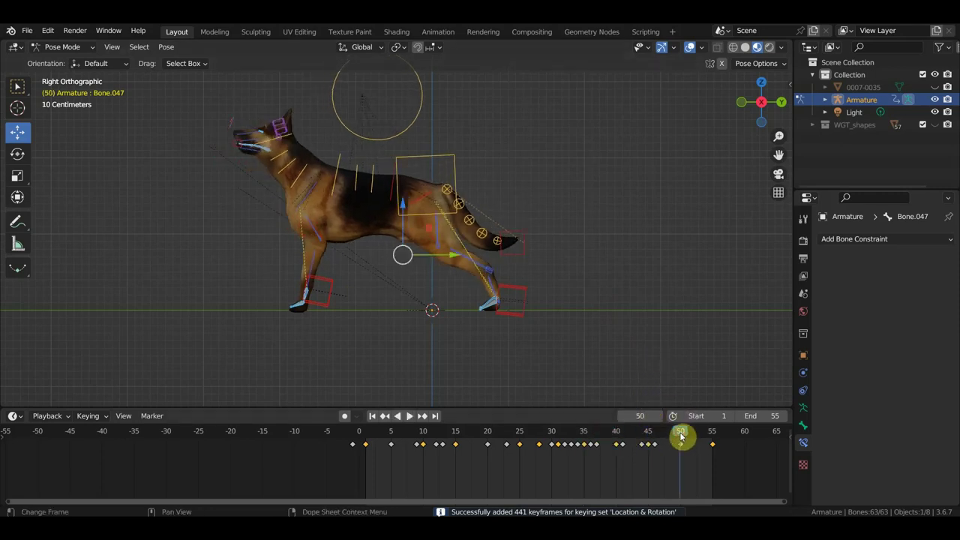
pyautogui.click(552, 434)
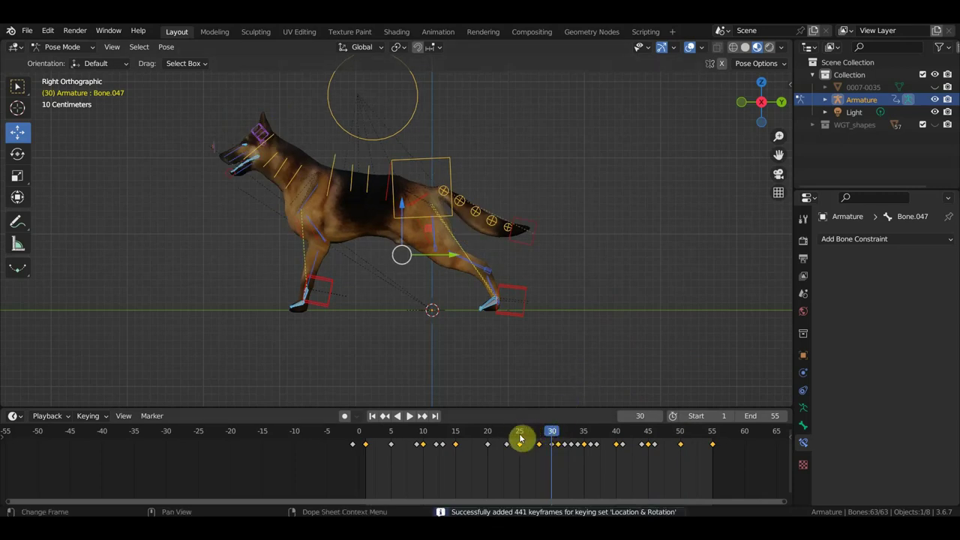
pyautogui.click(519, 434)
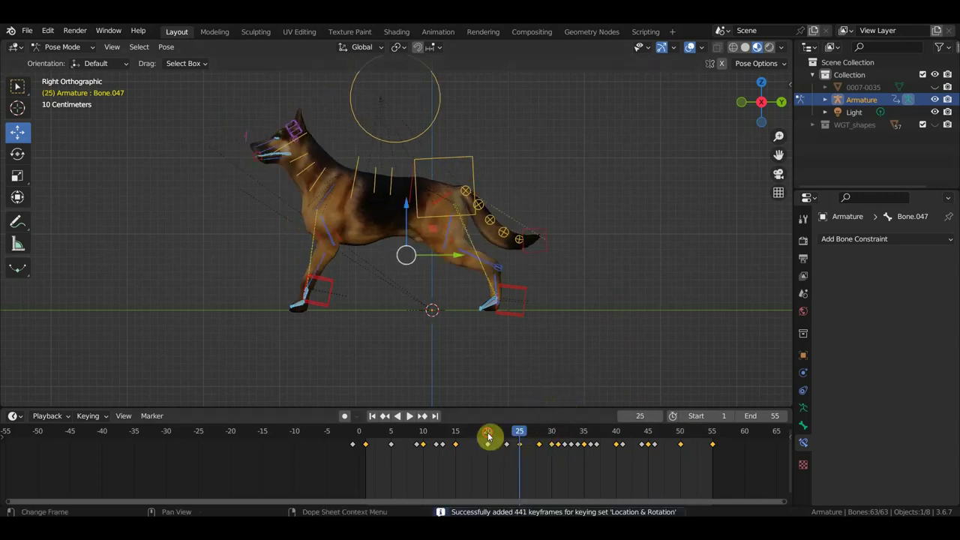
pyautogui.moveTo(489, 435)
pyautogui.mouseDown()
pyautogui.moveTo(510, 400)
pyautogui.moveTo(454, 434)
pyautogui.moveTo(424, 434)
pyautogui.mouseUp()
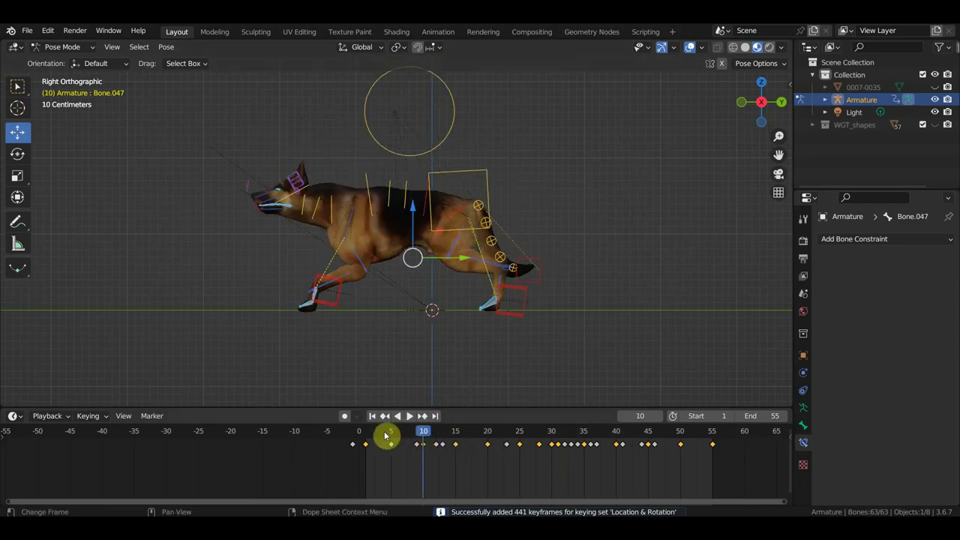
pyautogui.press('space')
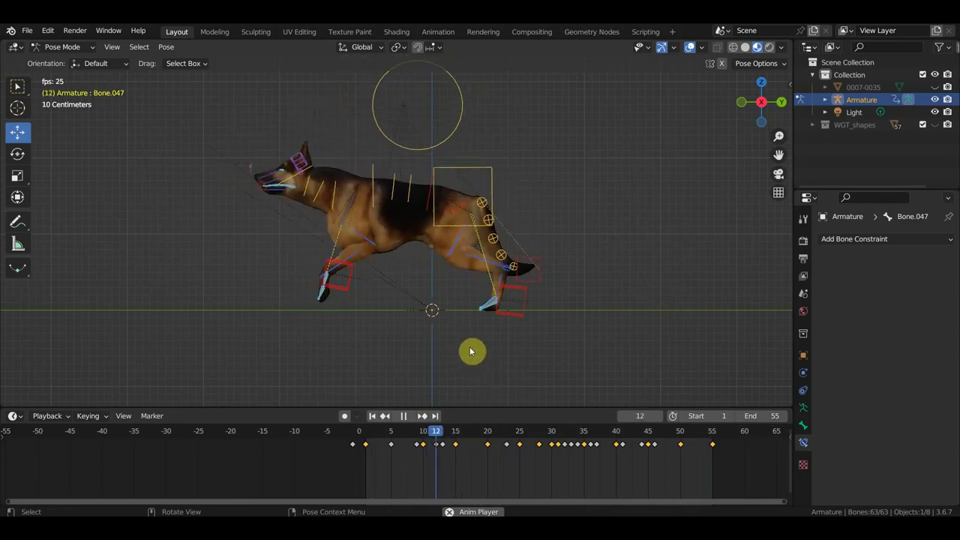
pyautogui.press('space')
pyautogui.moveTo(471, 329)
pyautogui.mouseDown(button='middle')
pyautogui.moveTo(555, 369)
pyautogui.moveTo(537, 363)
pyautogui.mouseUp(button='middle')
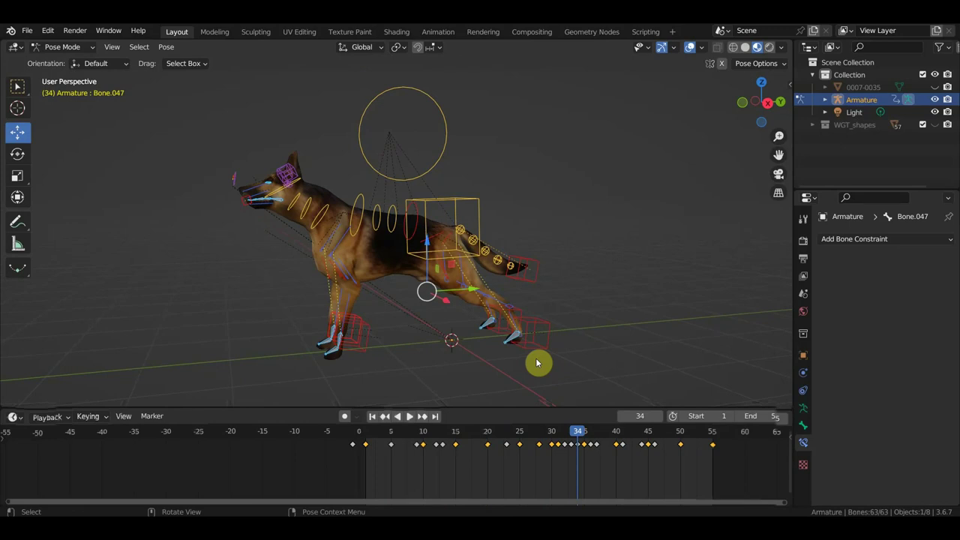
# In front view with rig overlays hidden, play the dog's animation and stop it.
pyautogui.press('KP_1')
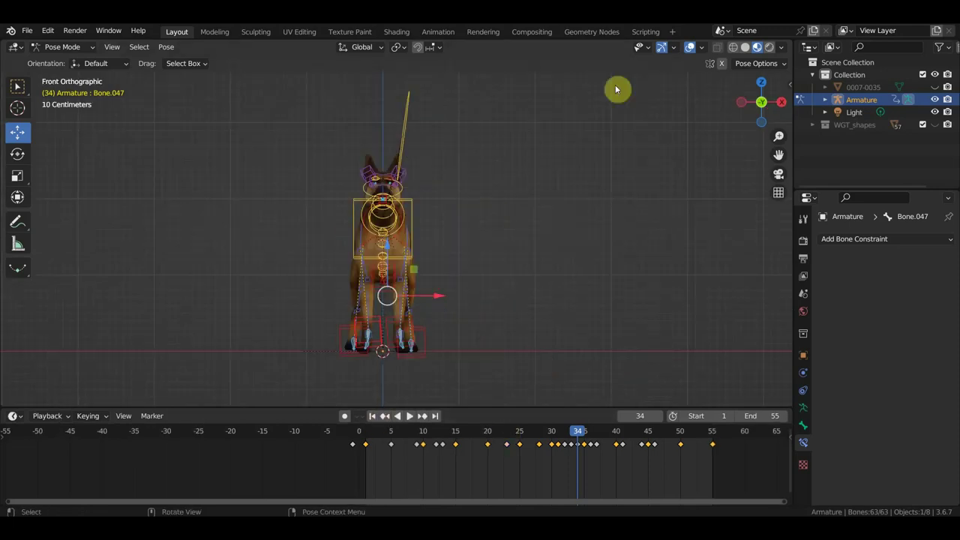
pyautogui.click(689, 48)
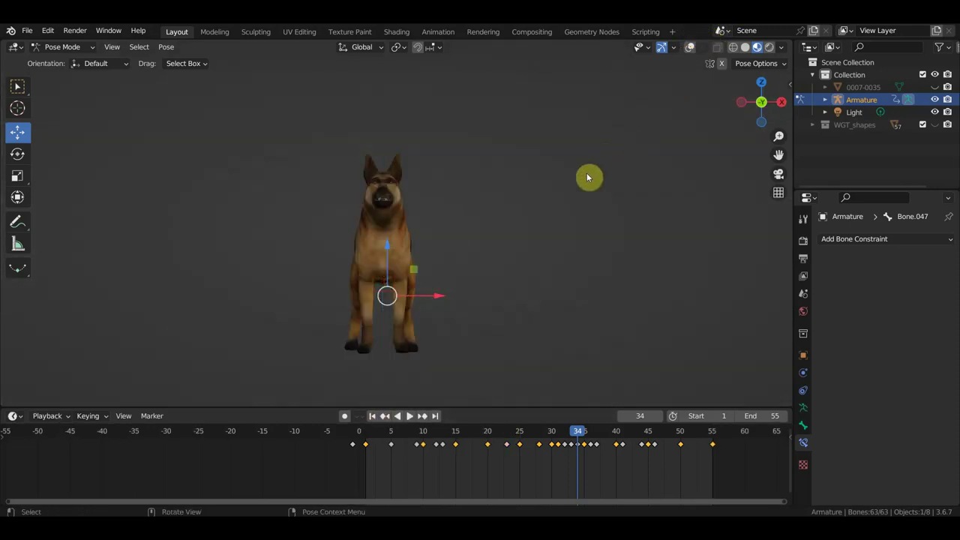
pyautogui.press('space')
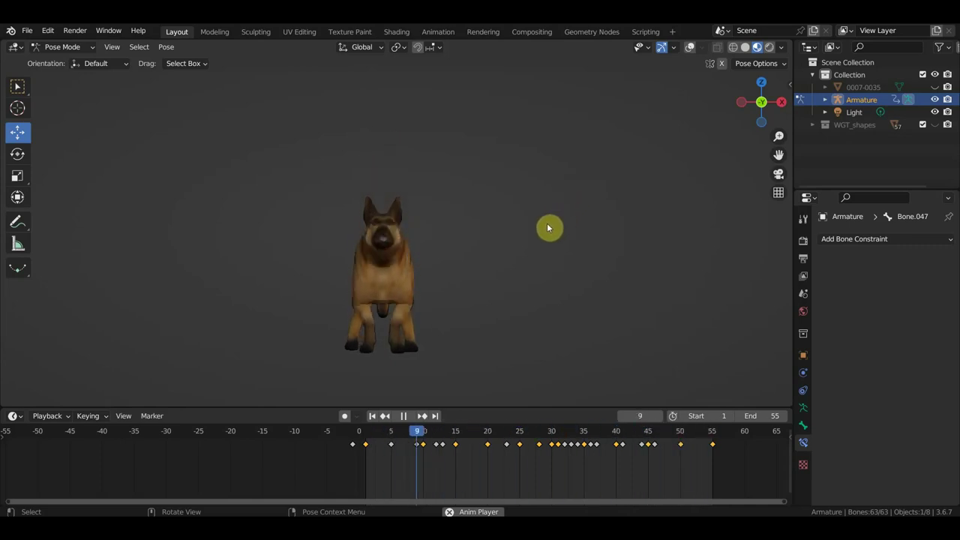
pyautogui.press('space')
# Show the rig again, make Bone.050 active, and play from frame 21.
pyautogui.moveTo(473, 252); pyautogui.dragTo(419, 280, button='middle')
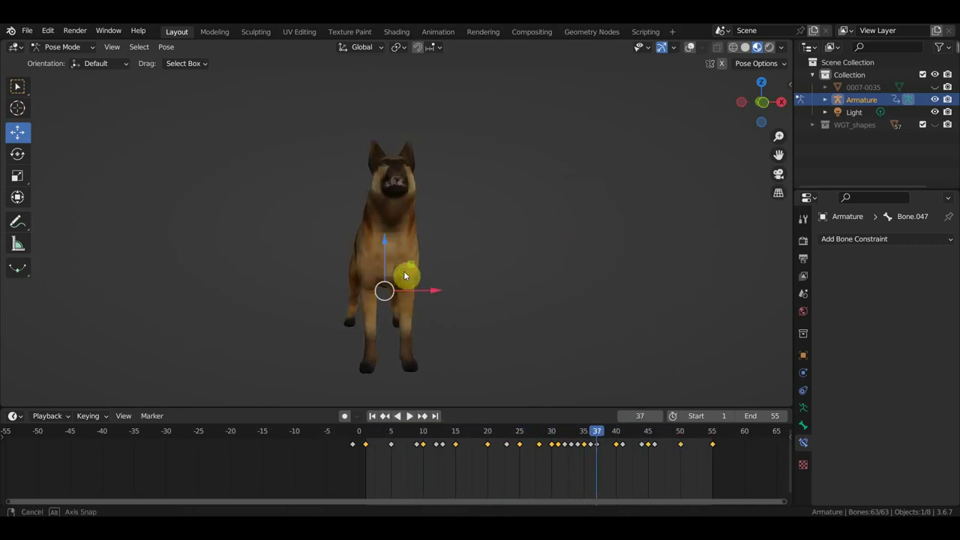
pyautogui.click(691, 47)
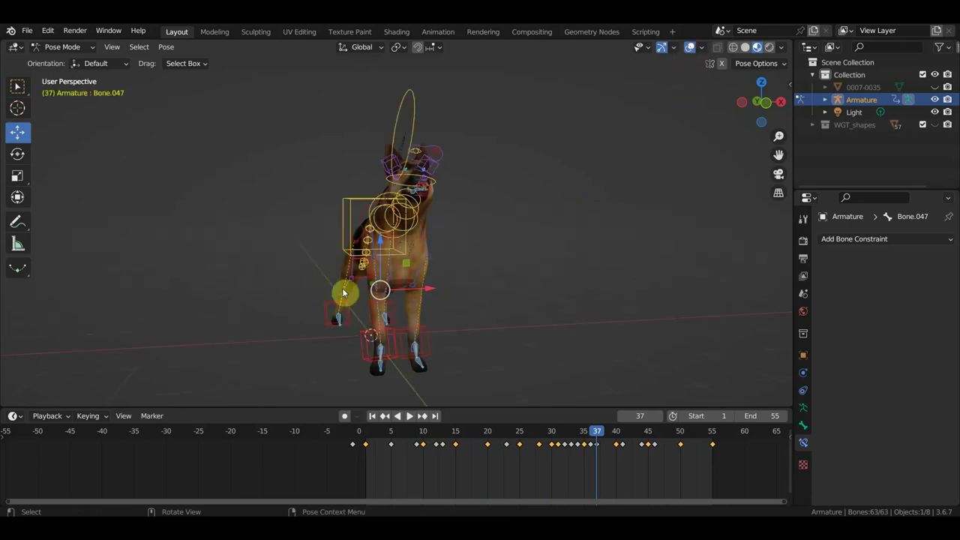
pyautogui.click(336, 311)
pyautogui.moveTo(486, 446); pyautogui.dragTo(493, 430)
pyautogui.press('space')
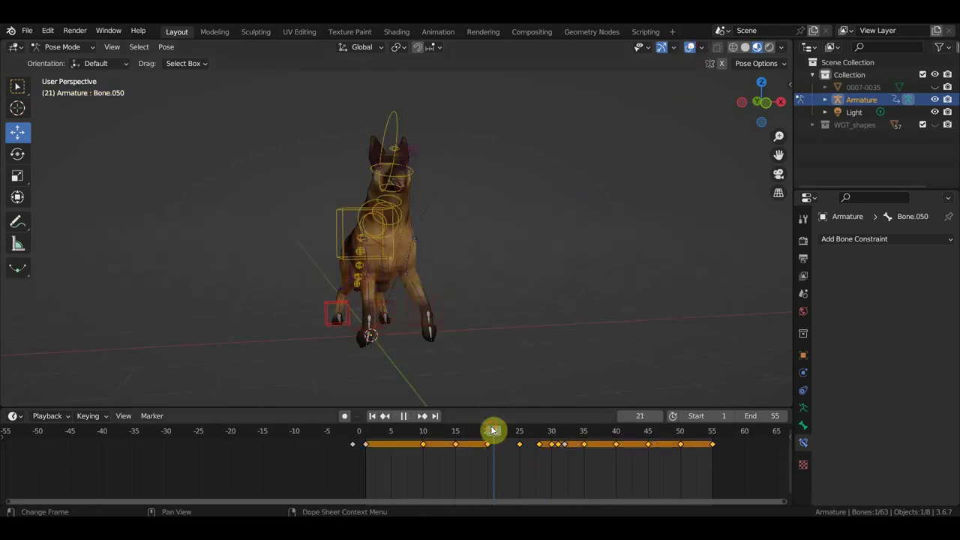
# Hide the rig overlays, step to frame 25 in front view, and pick the Select Box tool.
pyautogui.moveTo(517, 369); pyautogui.dragTo(489, 360, button='middle')
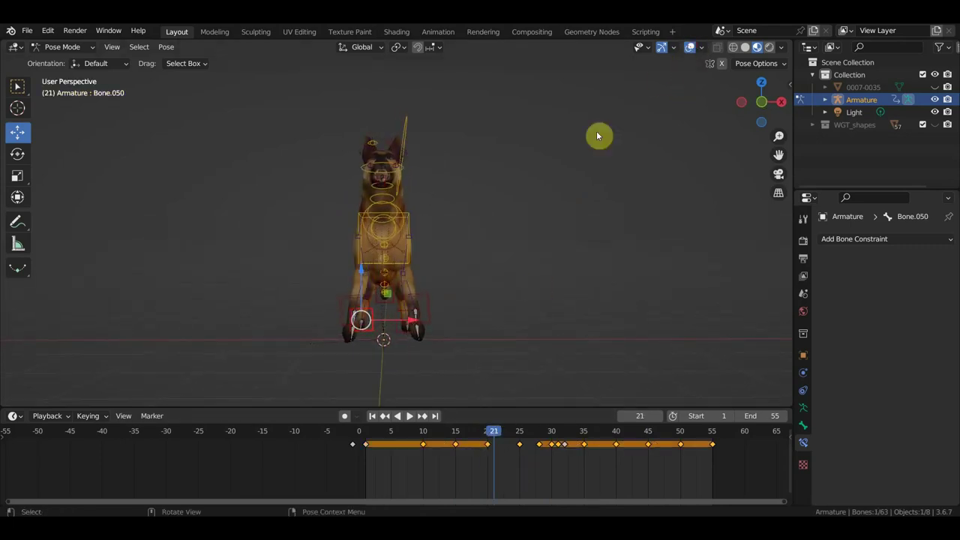
pyautogui.click(691, 51)
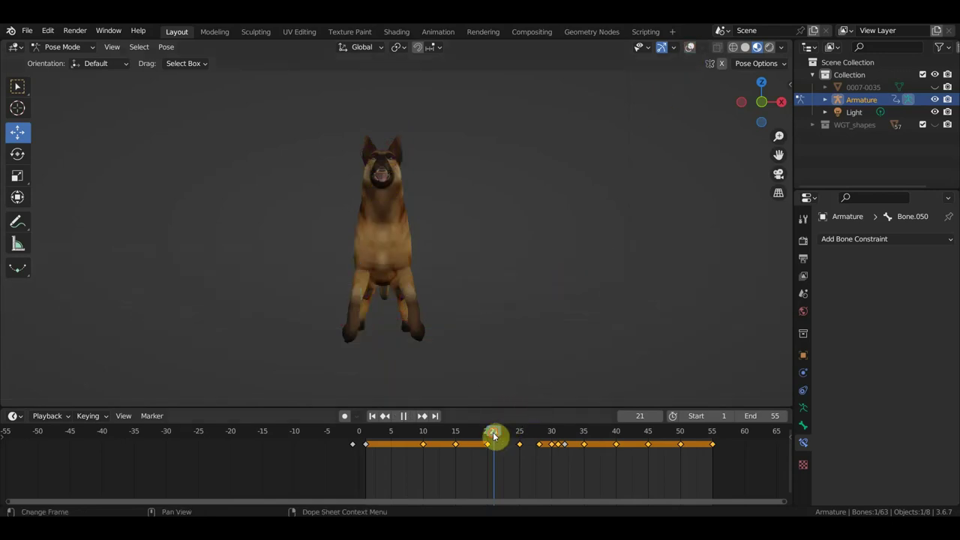
pyautogui.moveTo(493, 437); pyautogui.dragTo(520, 436)
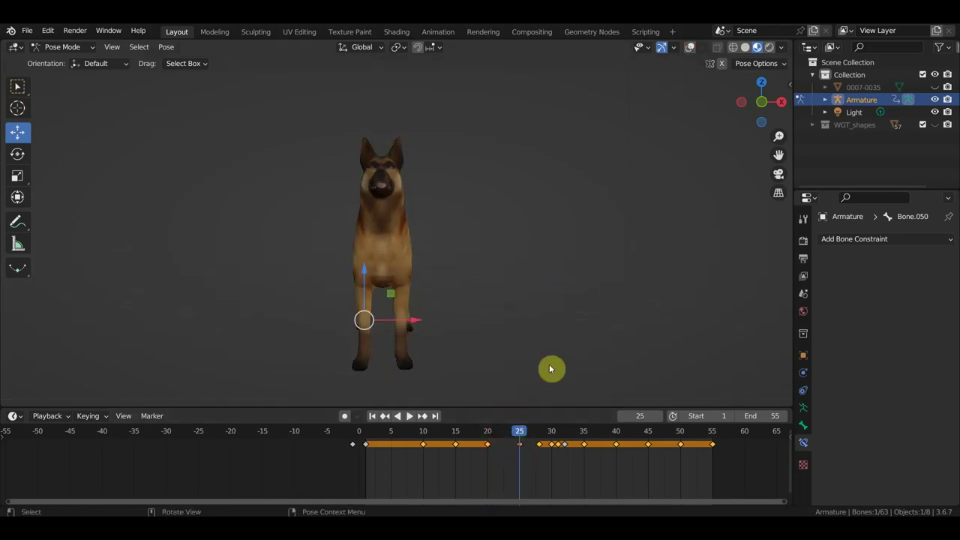
pyautogui.press('KP_1')
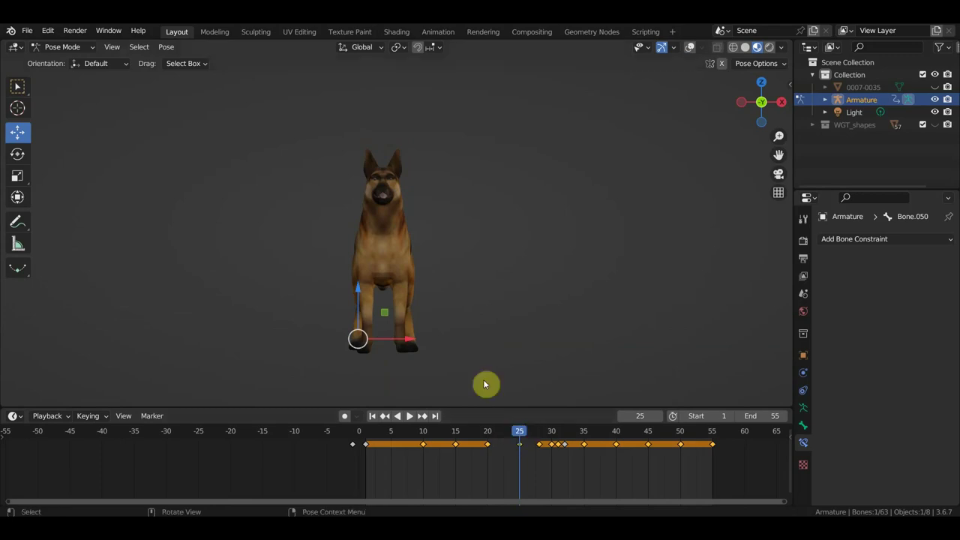
pyautogui.click(18, 87)
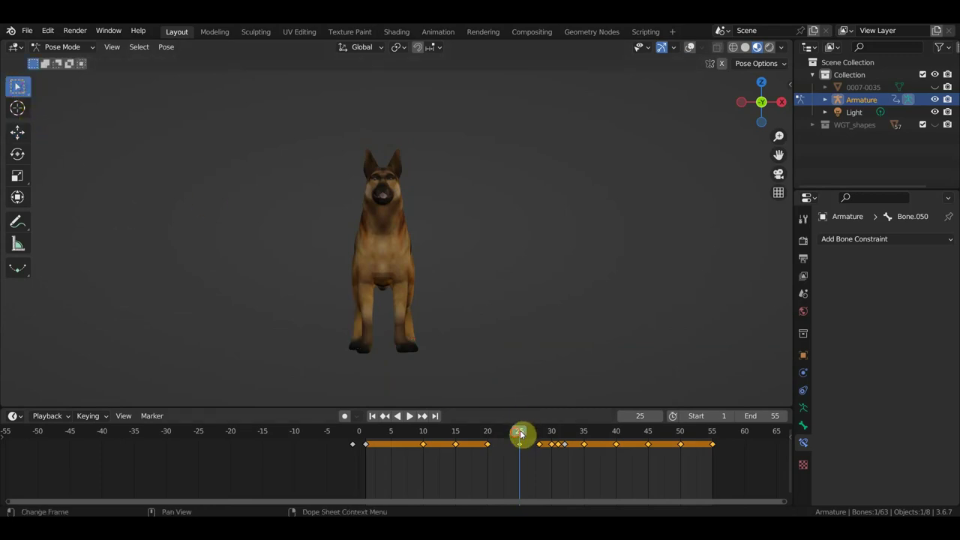
# Scrub frames 9 to 39 and stop playback at frame 30, viewing the dog three-quarter and facing left.
pyautogui.moveTo(521, 434)
pyautogui.mouseDown()
pyautogui.moveTo(396, 435)
pyautogui.moveTo(468, 436)
pyautogui.moveTo(559, 463)
pyautogui.moveTo(515, 462)
pyautogui.moveTo(514, 439)
pyautogui.moveTo(488, 439)
pyautogui.moveTo(540, 445)
pyautogui.mouseUp()
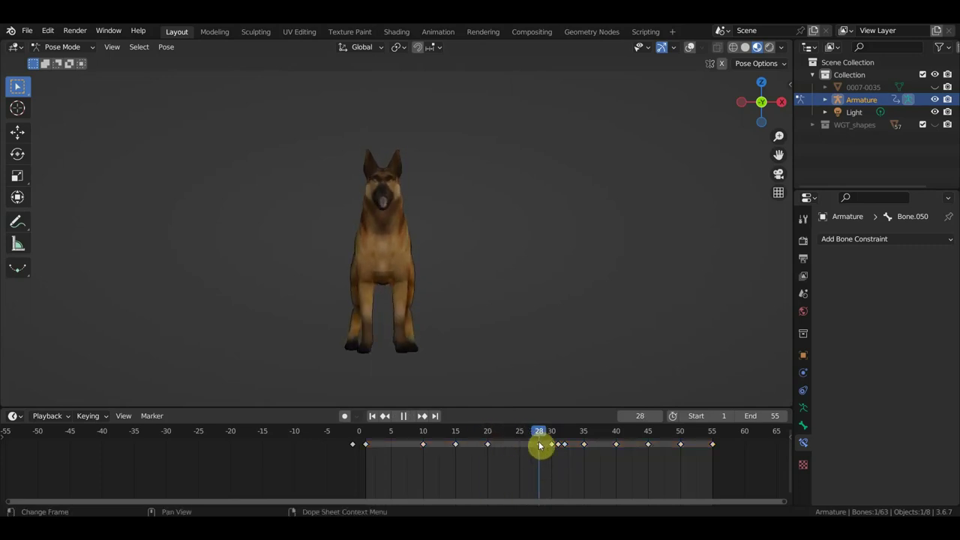
pyautogui.moveTo(611, 449)
pyautogui.mouseDown()
pyautogui.moveTo(518, 447)
pyautogui.moveTo(572, 450)
pyautogui.mouseUp()
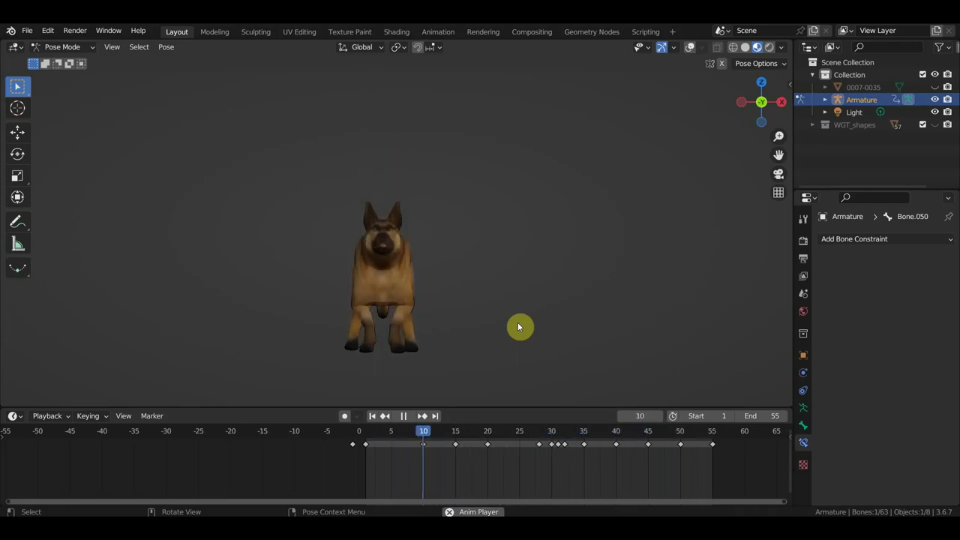
pyautogui.moveTo(518, 326); pyautogui.dragTo(579, 327, button='middle')
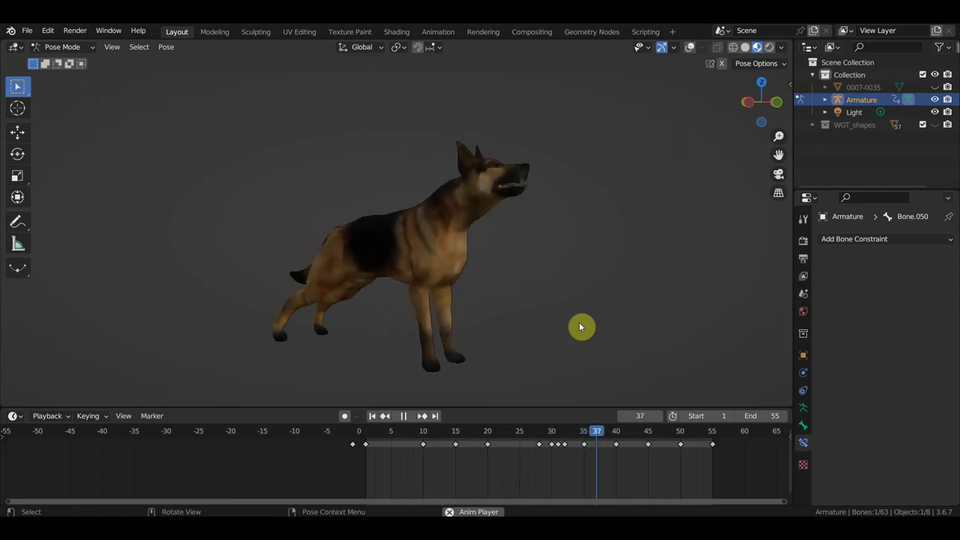
pyautogui.moveTo(580, 327); pyautogui.dragTo(429, 328, button='middle')
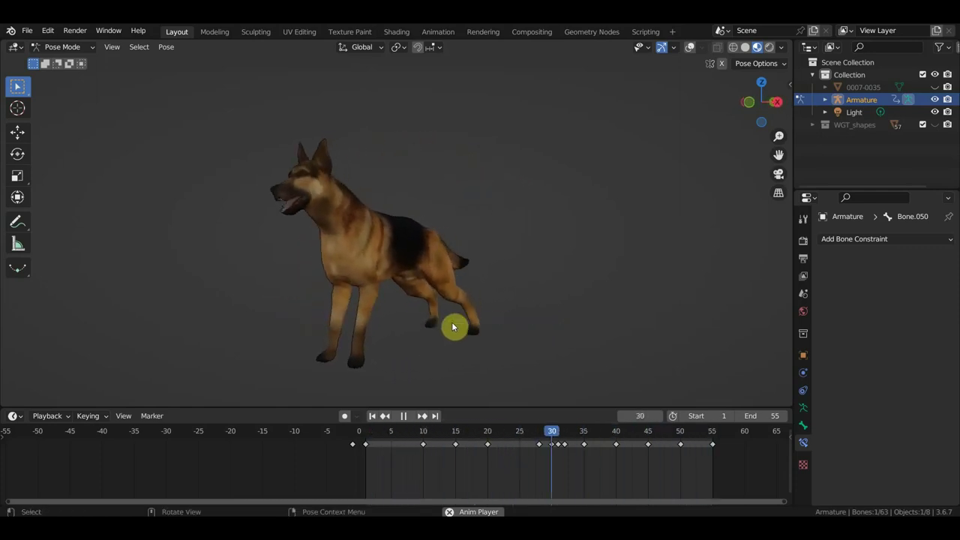
pyautogui.press('space')
pyautogui.press('space')
pyautogui.moveTo(551, 435)
pyautogui.mouseDown()
pyautogui.moveTo(424, 435)
pyautogui.moveTo(620, 482)
pyautogui.moveTo(590, 482)
pyautogui.mouseUp()
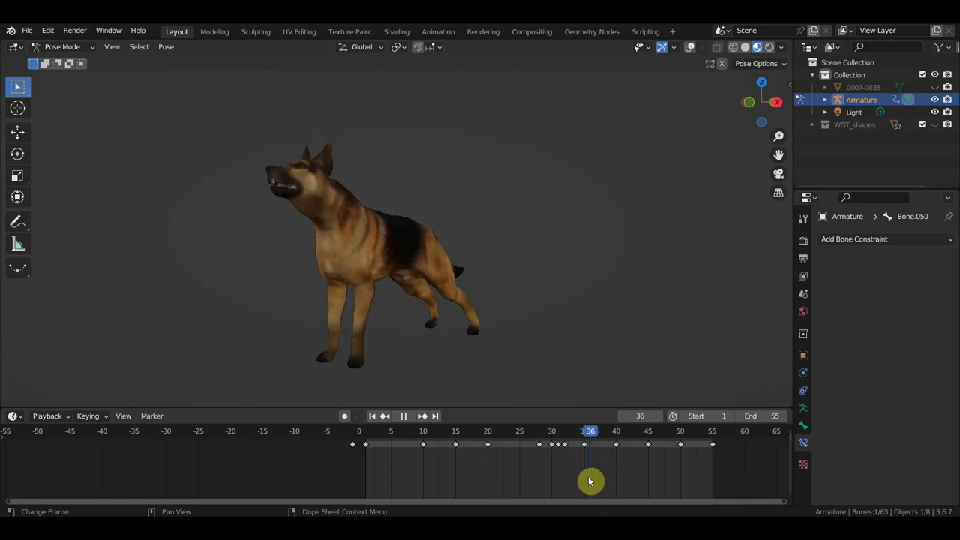
pyautogui.moveTo(581, 322)
pyautogui.mouseDown(button='middle')
pyautogui.moveTo(570, 300)
pyautogui.moveTo(611, 310)
pyautogui.moveTo(564, 317)
pyautogui.moveTo(559, 287)
pyautogui.mouseUp(button='middle')
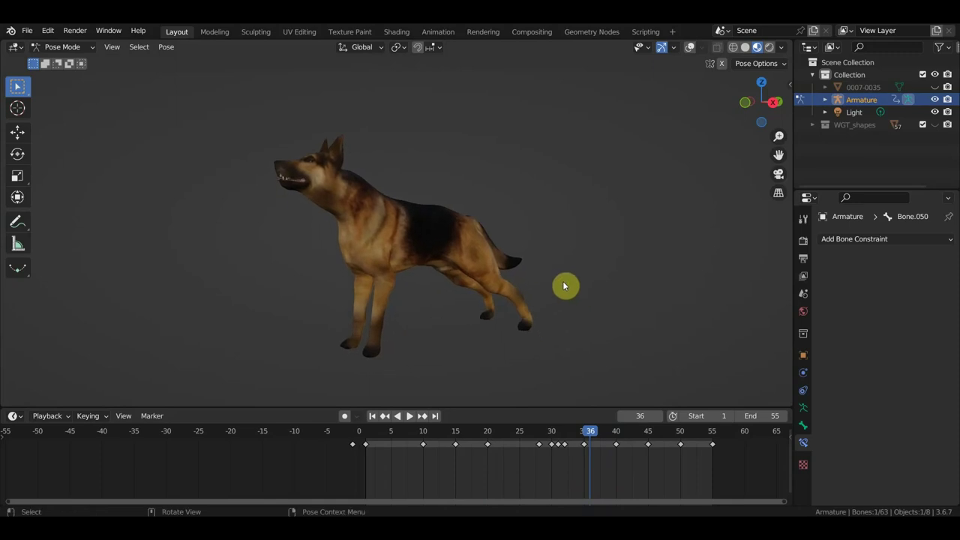
# Scrub frames 22–28, view the dog from behind and three-quarter front, then return to frame 25.
pyautogui.moveTo(591, 432)
pyautogui.mouseDown()
pyautogui.moveTo(575, 441)
pyautogui.moveTo(388, 443)
pyautogui.moveTo(521, 459)
pyautogui.moveTo(485, 465)
pyautogui.moveTo(448, 455)
pyautogui.moveTo(492, 466)
pyautogui.moveTo(468, 463)
pyautogui.moveTo(452, 461)
pyautogui.moveTo(592, 460)
pyautogui.moveTo(673, 474)
pyautogui.mouseUp()
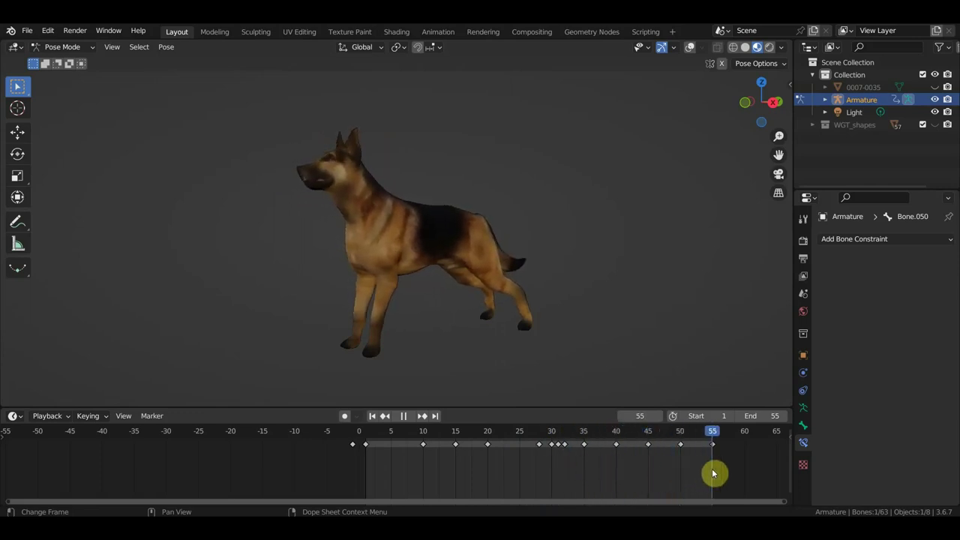
pyautogui.moveTo(545, 465)
pyautogui.mouseDown()
pyautogui.moveTo(367, 454)
pyautogui.moveTo(671, 473)
pyautogui.moveTo(508, 483)
pyautogui.moveTo(580, 485)
pyautogui.mouseUp()
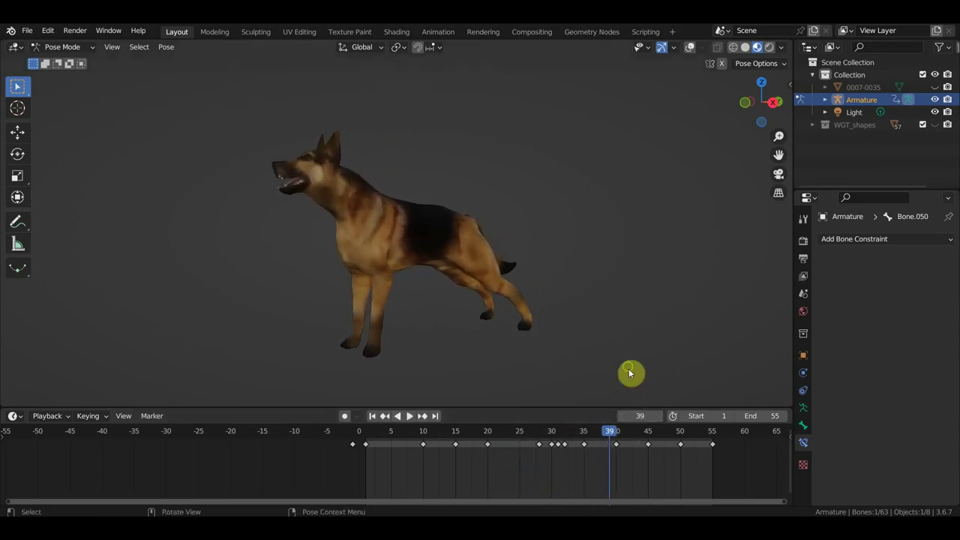
pyautogui.moveTo(630, 373); pyautogui.dragTo(443, 382, button='middle')
pyautogui.moveTo(491, 344); pyautogui.dragTo(482, 405, button='middle')
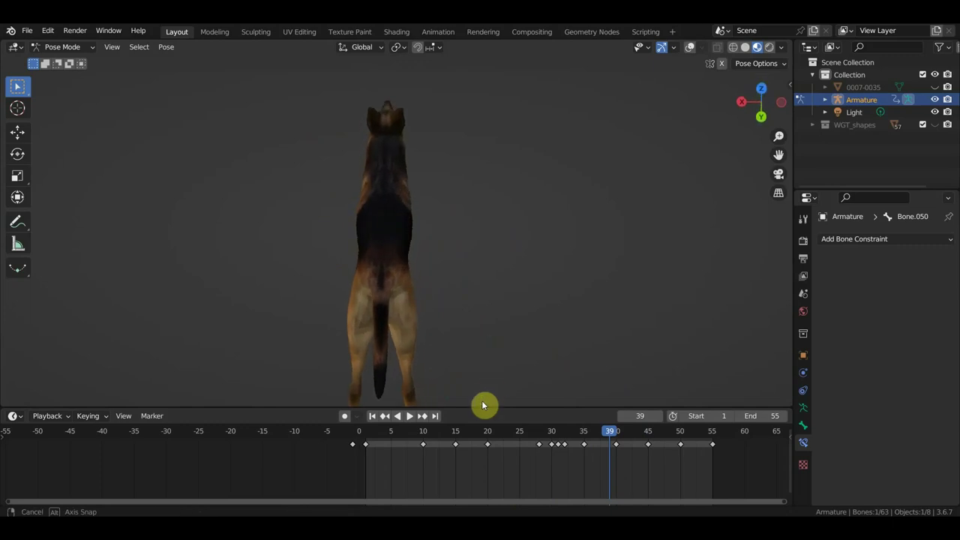
pyautogui.moveTo(552, 388)
pyautogui.mouseDown(button='middle')
pyautogui.moveTo(662, 309)
pyautogui.moveTo(751, 277)
pyautogui.moveTo(629, 301)
pyautogui.mouseUp(button='middle')
pyautogui.scroll(2, 626, 301)
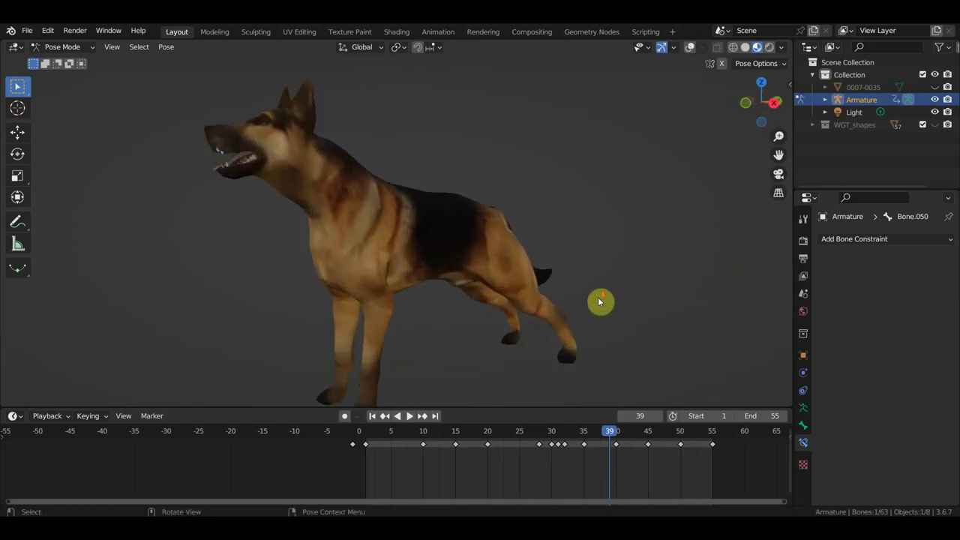
pyautogui.scroll(-1, 601, 302)
pyautogui.moveTo(612, 441); pyautogui.dragTo(521, 445)
# Key location and rotation for all bones at frame 25, then jump to frame 18.
pyautogui.press('a')
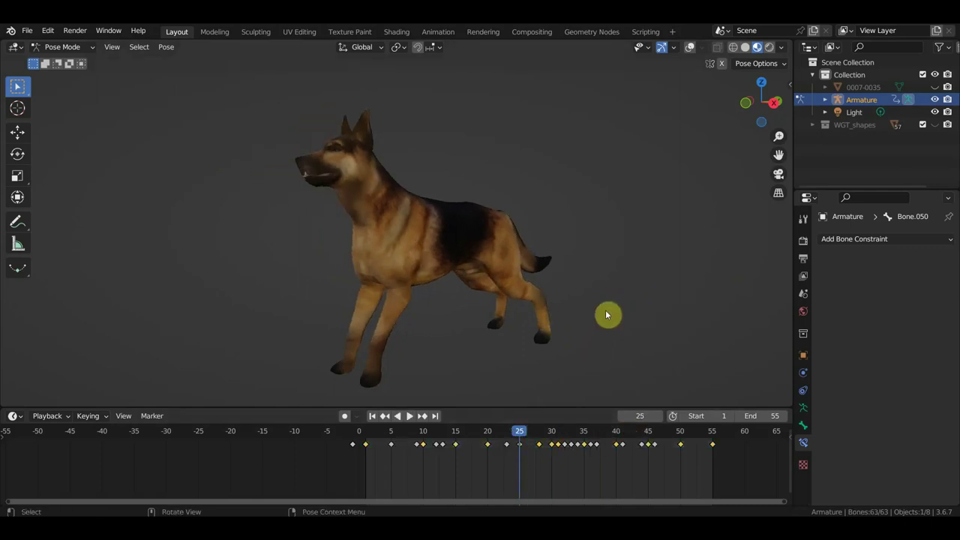
pyautogui.press('i')
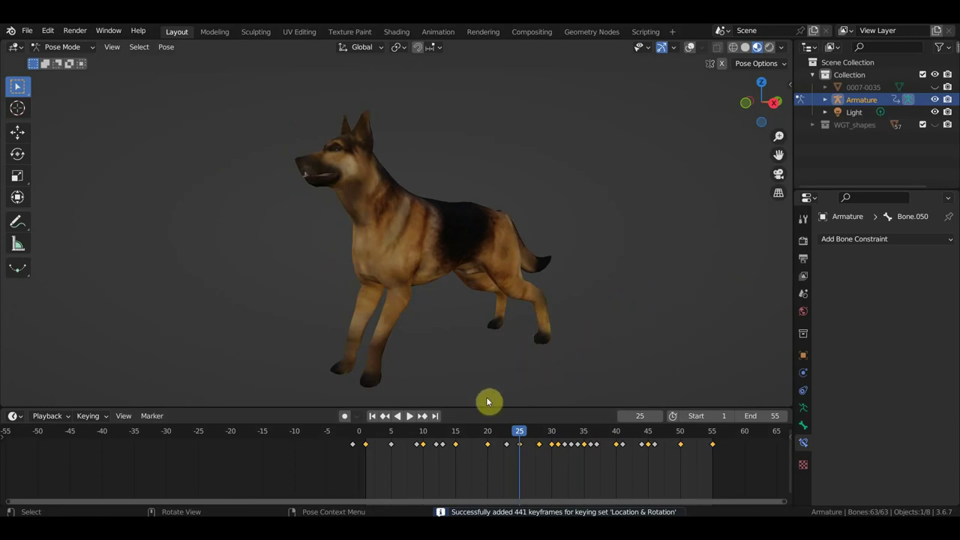
pyautogui.click(473, 447)
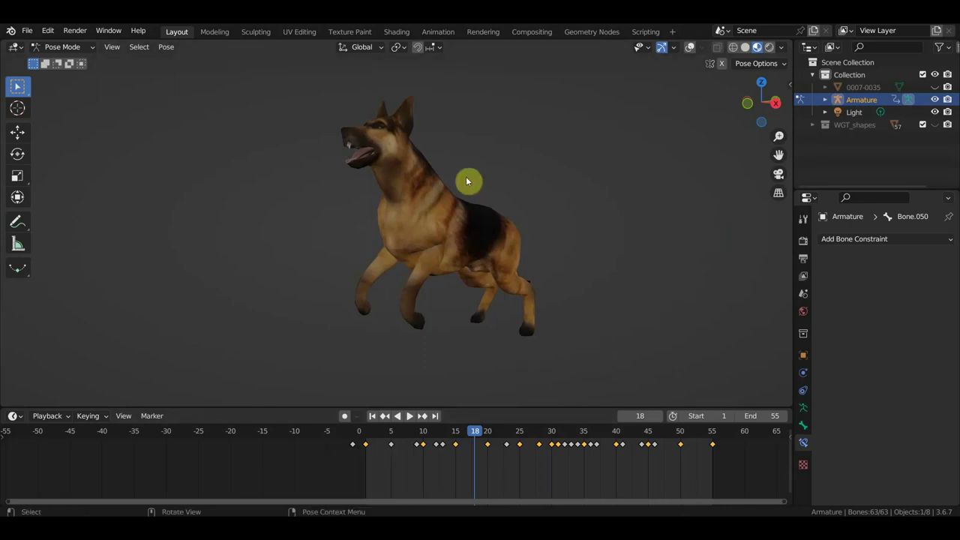
# Save 'овчарка ригг лай.blend' and open 'овчарка ригг сидит.blend'.
pyautogui.click(27, 30)
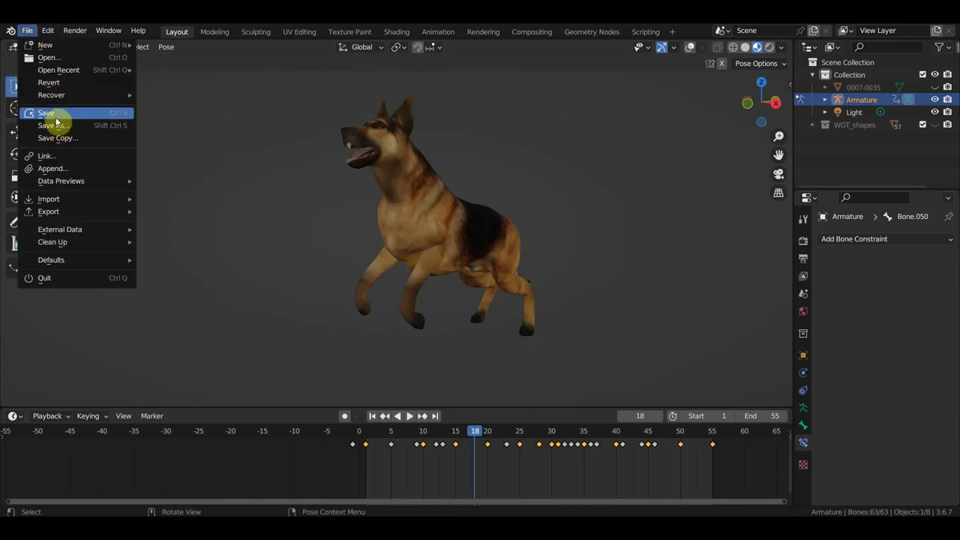
pyautogui.click(49, 112)
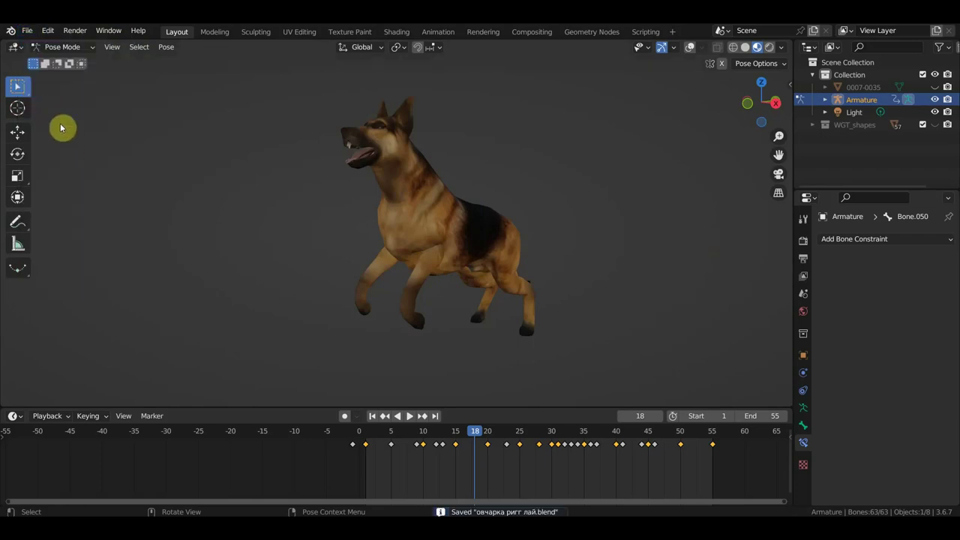
pyautogui.click(27, 31)
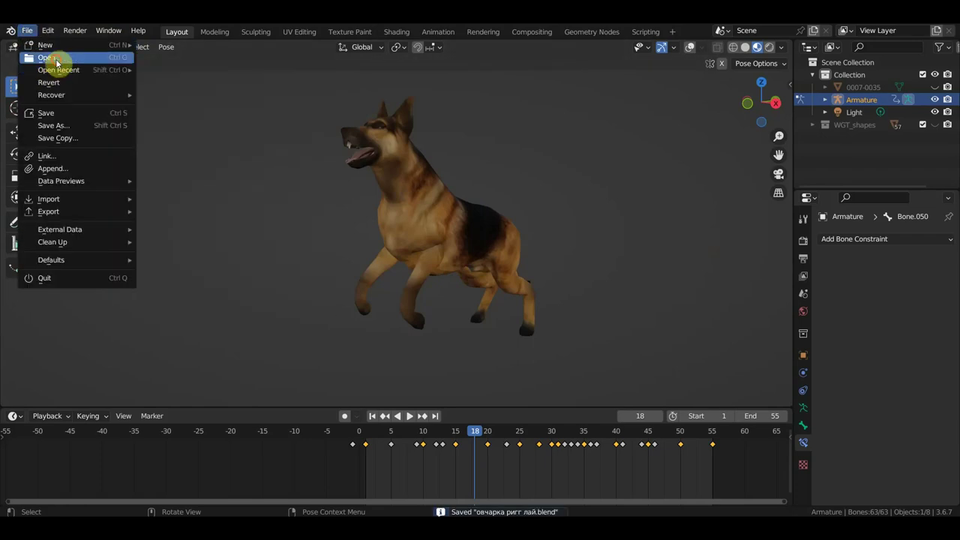
pyautogui.click(58, 65)
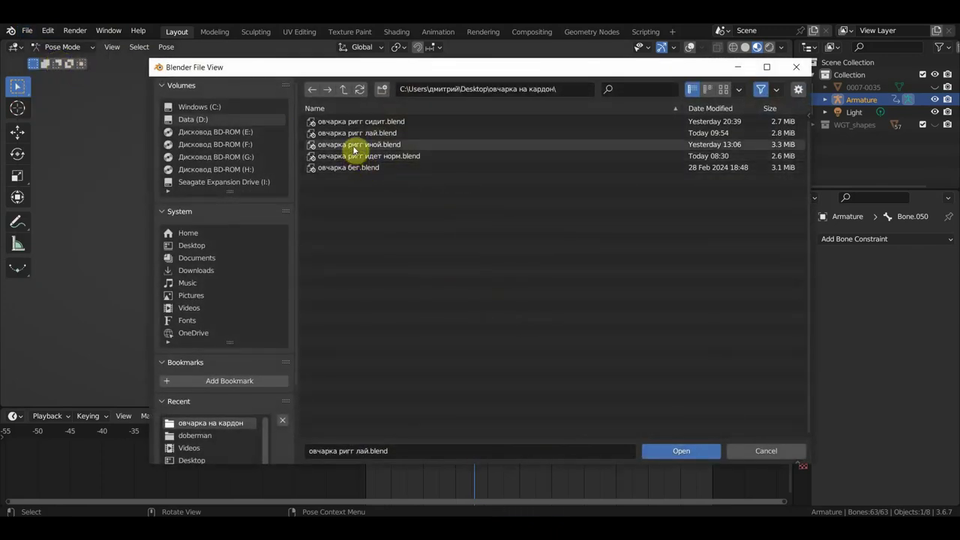
pyautogui.click(362, 123)
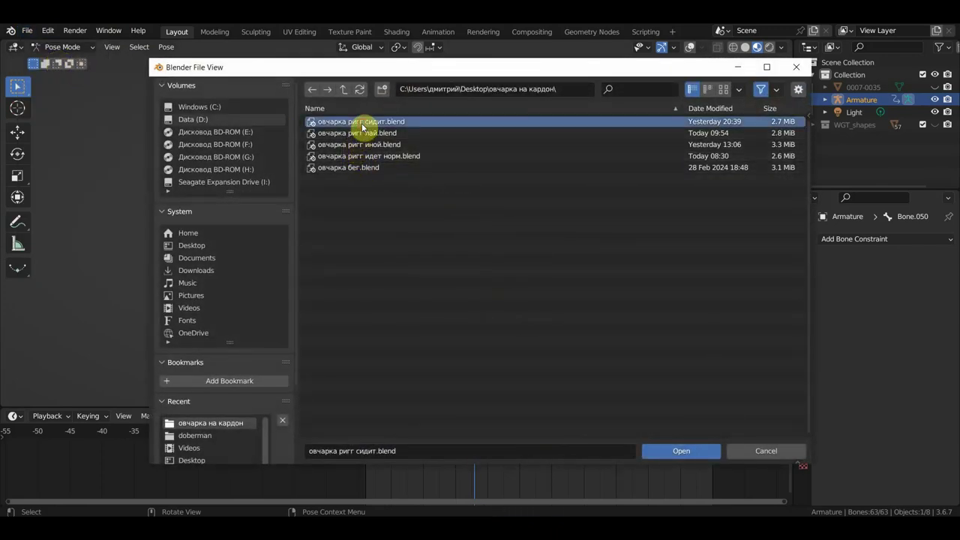
pyautogui.click(679, 451)
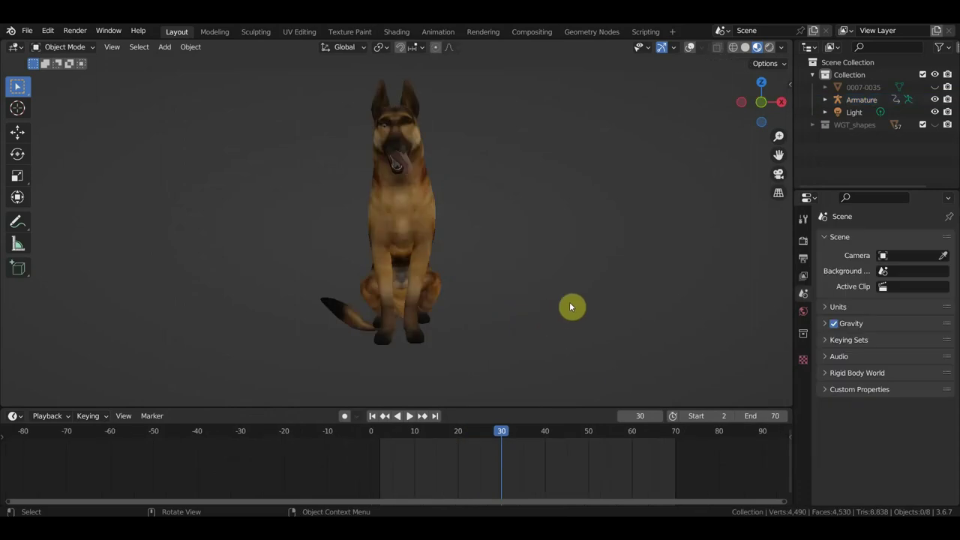
# Play the sitting animation and orbit to front and three-quarter views of the dog.
pyautogui.click(410, 417)
pyautogui.moveTo(602, 354); pyautogui.dragTo(530, 345, button='middle')
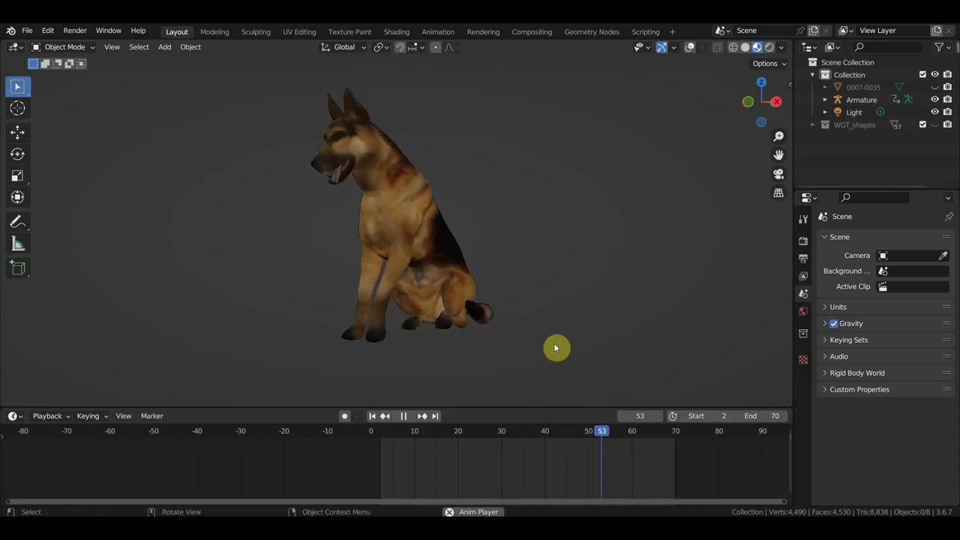
pyautogui.moveTo(568, 345); pyautogui.dragTo(636, 356, button='middle')
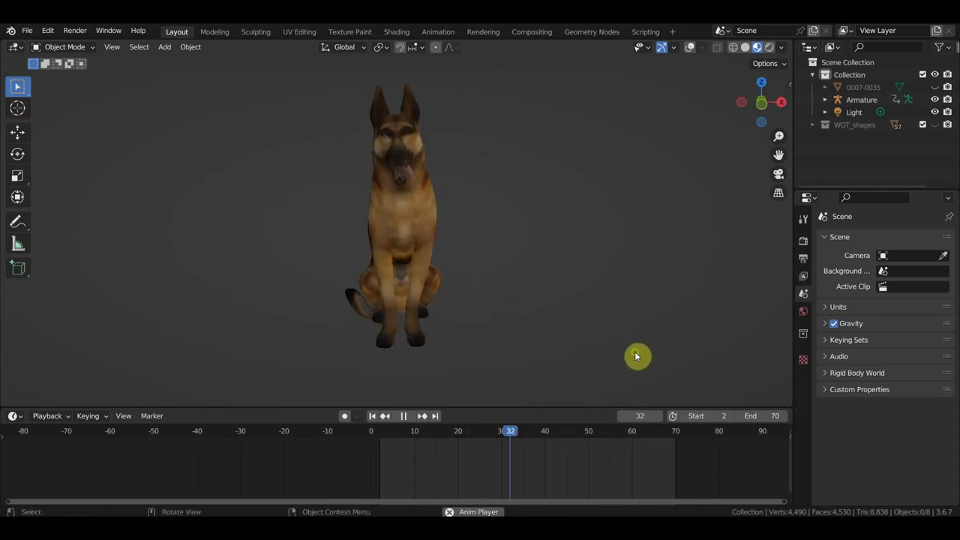
pyautogui.moveTo(580, 346)
pyautogui.mouseDown(button='middle')
pyautogui.moveTo(571, 352)
pyautogui.moveTo(637, 350)
pyautogui.moveTo(312, 355)
pyautogui.moveTo(365, 355)
pyautogui.moveTo(317, 356)
pyautogui.moveTo(362, 363)
pyautogui.moveTo(485, 347)
pyautogui.mouseUp(button='middle')
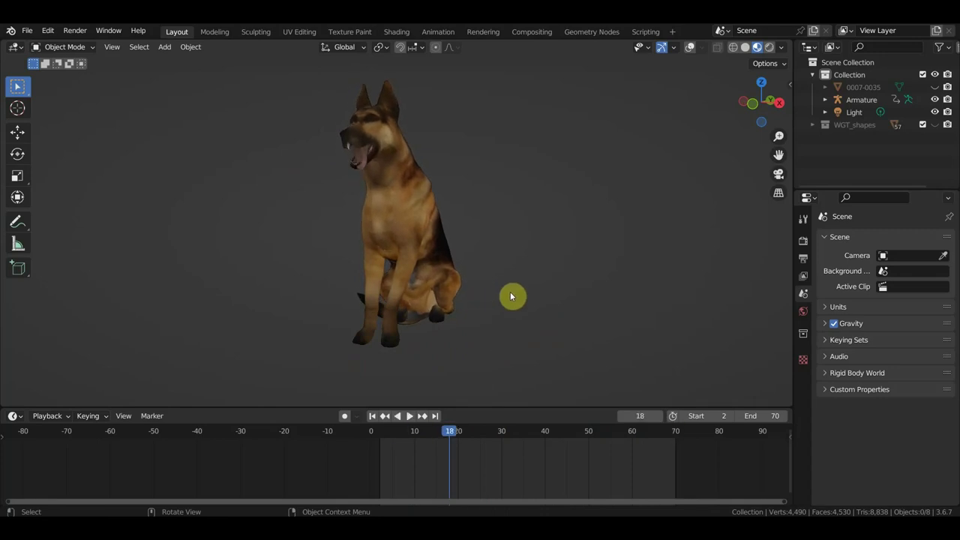
# Open the running animation file 'овчарка бег.blend'.
pyautogui.click(26, 30)
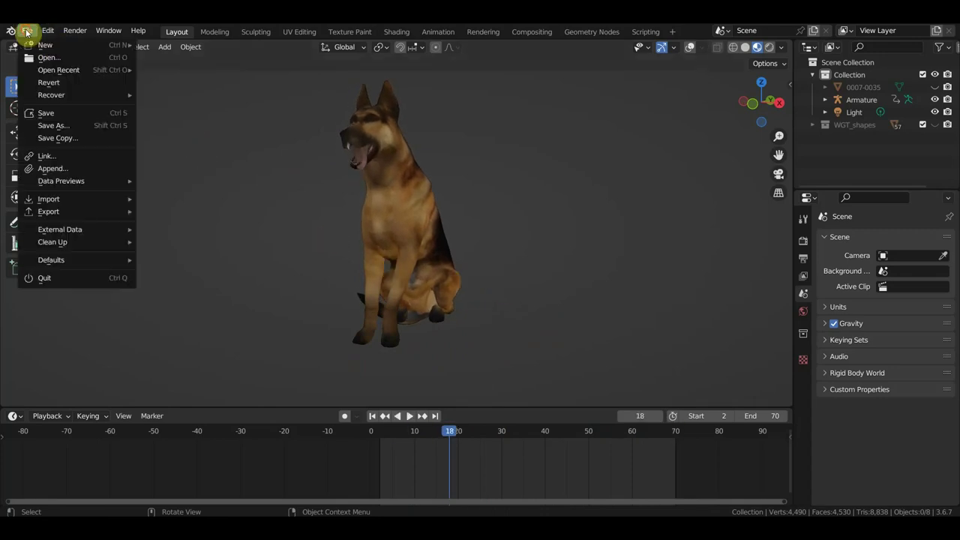
pyautogui.click(43, 58)
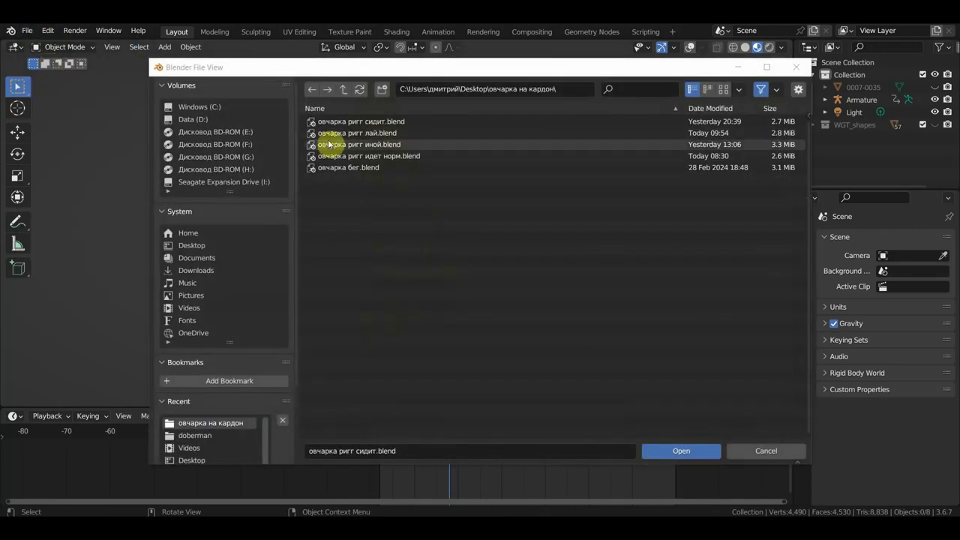
pyautogui.doubleClick(363, 168)
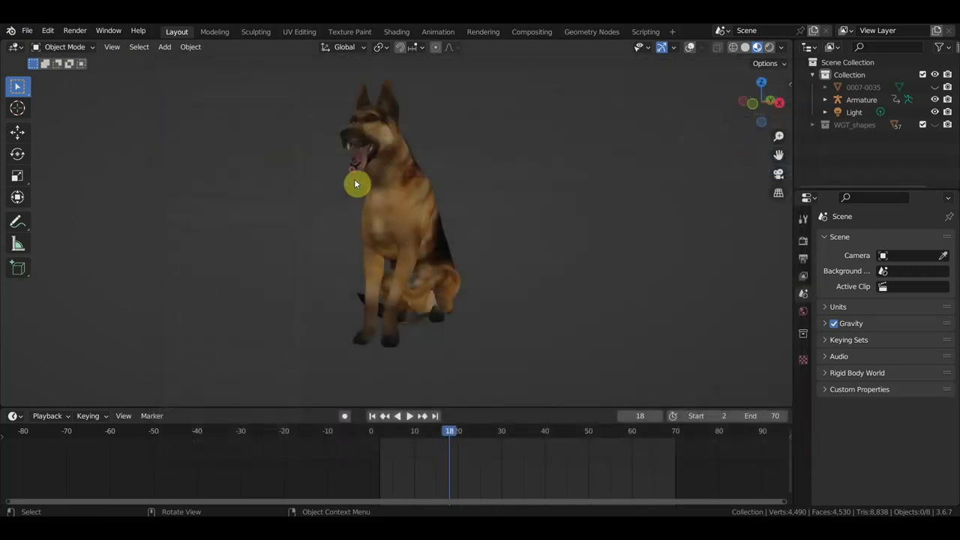
# Play the run, watching from tilted and higher angles, and stop at frame 11.
pyautogui.press('space')
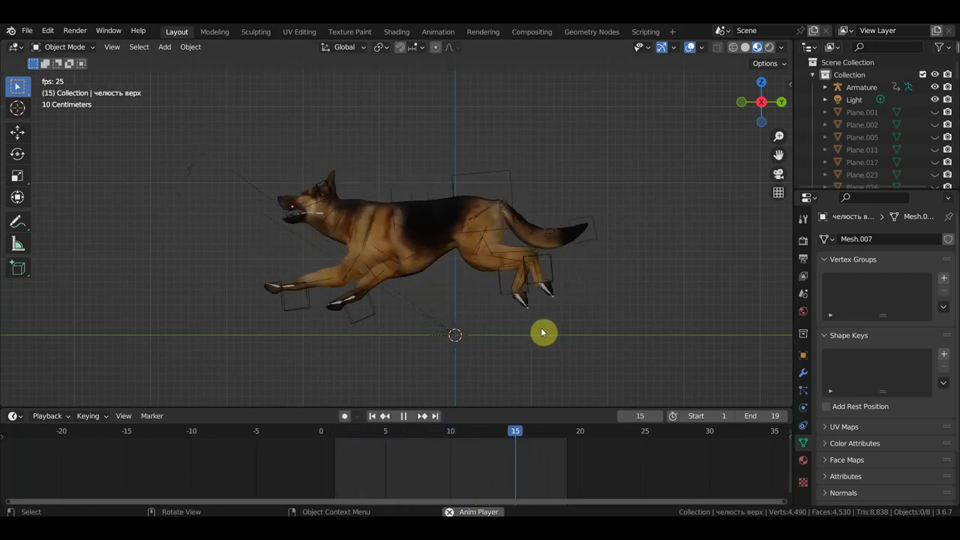
pyautogui.scroll(-2, 570, 315)
pyautogui.scroll(-2, 589, 300)
pyautogui.moveTo(587, 295)
pyautogui.mouseDown(button='middle')
pyautogui.moveTo(698, 290)
pyautogui.moveTo(562, 305)
pyautogui.moveTo(606, 298)
pyautogui.mouseUp(button='middle')
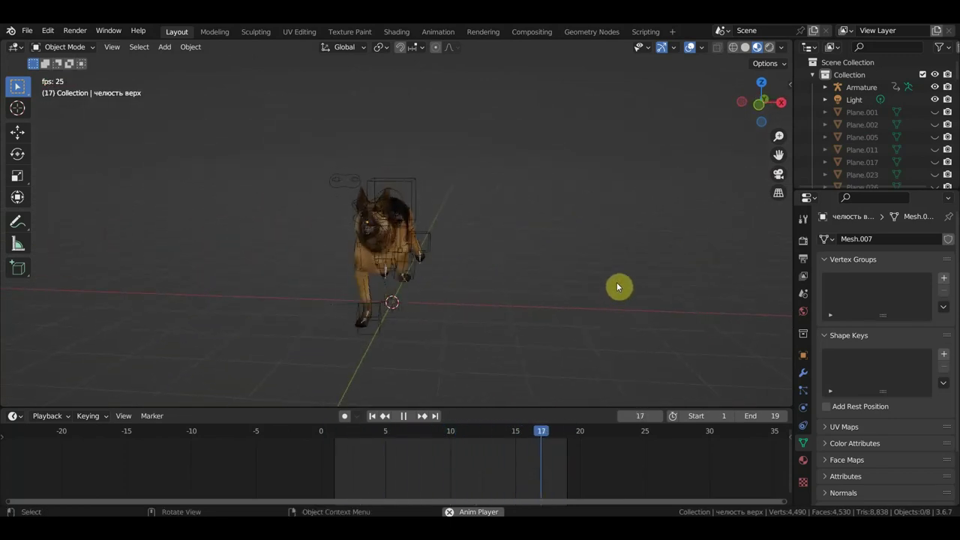
pyautogui.moveTo(617, 285)
pyautogui.mouseDown(button='middle')
pyautogui.moveTo(435, 290)
pyautogui.moveTo(649, 289)
pyautogui.mouseUp(button='middle')
pyautogui.scroll(-3, 500, 281)
pyautogui.moveTo(499, 281)
pyautogui.mouseDown(button='middle')
pyautogui.moveTo(295, 257)
pyautogui.moveTo(440, 225)
pyautogui.moveTo(369, 225)
pyautogui.moveTo(435, 223)
pyautogui.moveTo(338, 253)
pyautogui.moveTo(553, 223)
pyautogui.mouseUp(button='middle')
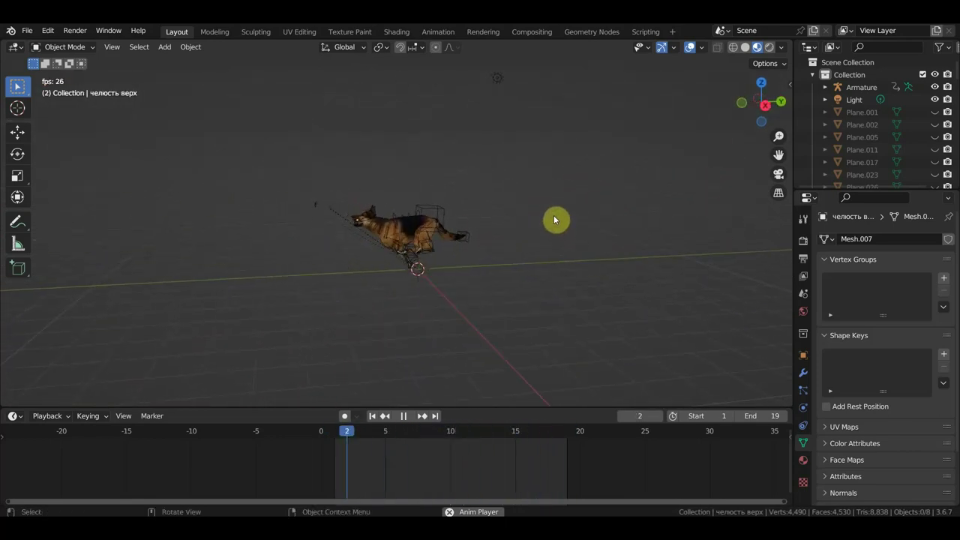
pyautogui.press('space')
pyautogui.scroll(5, 433, 183)
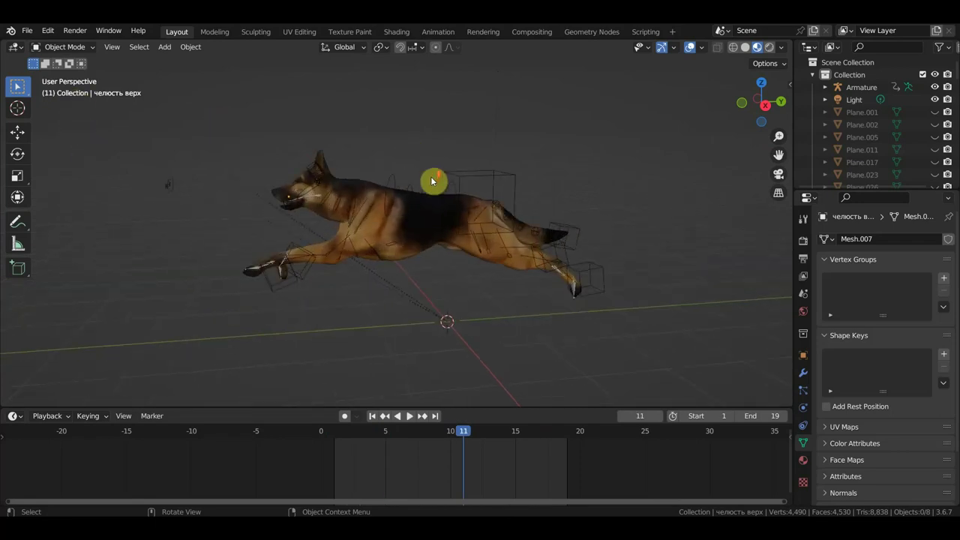
pyautogui.moveTo(432, 183)
pyautogui.mouseDown(button='middle')
pyautogui.moveTo(311, 205)
pyautogui.moveTo(525, 185)
pyautogui.moveTo(324, 189)
pyautogui.mouseUp(button='middle')
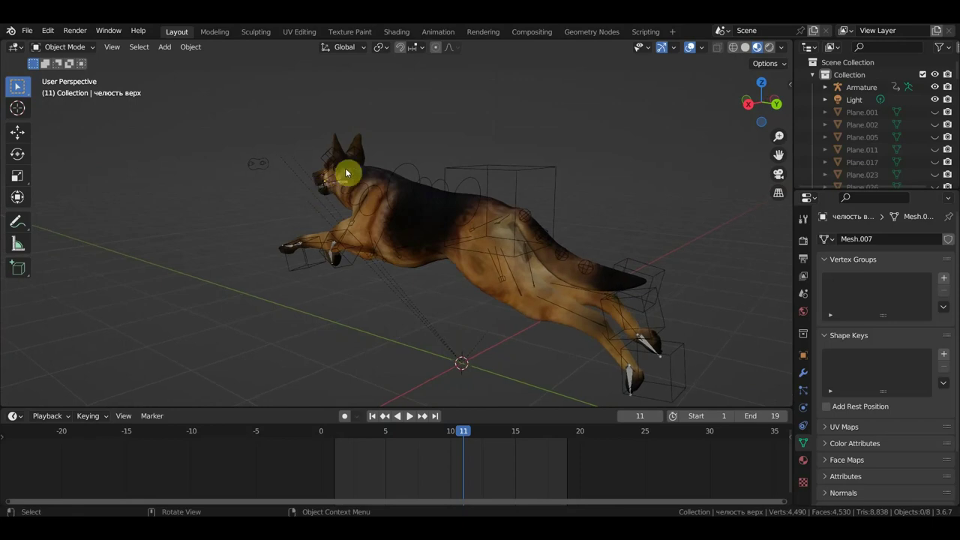
# Open the walking animation file 'овчарка ригг идет норм.blend'.
pyautogui.click(26, 32)
pyautogui.moveTo(58, 69)
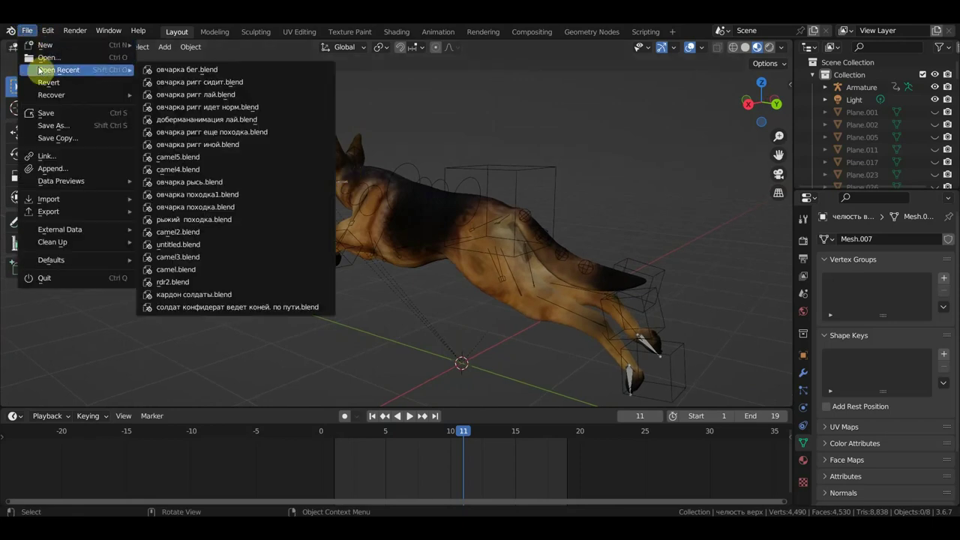
pyautogui.click(49, 58)
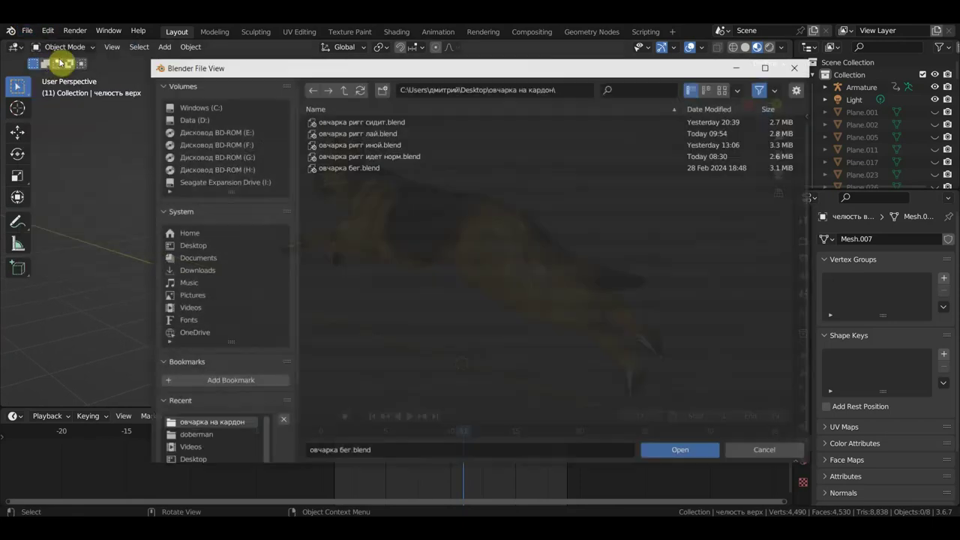
pyautogui.click(387, 157)
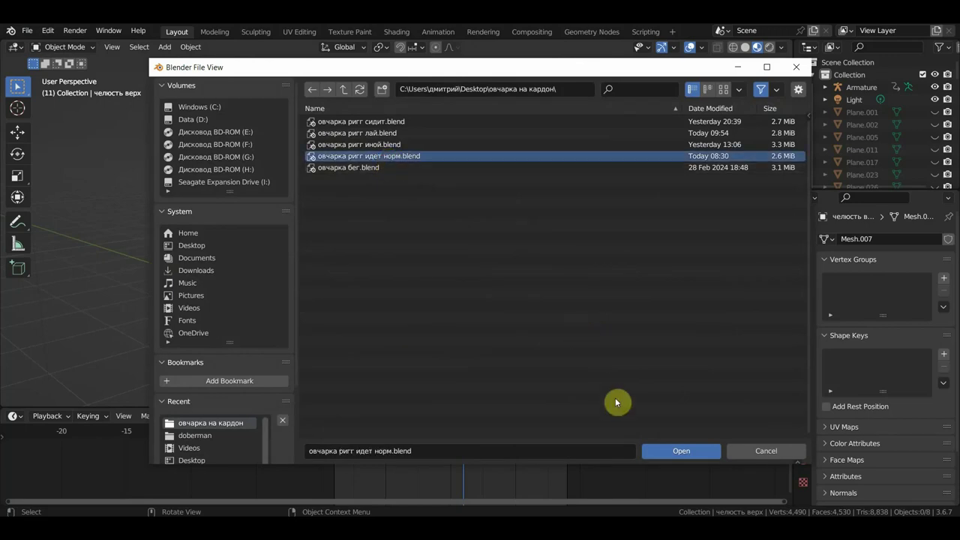
pyautogui.click(673, 449)
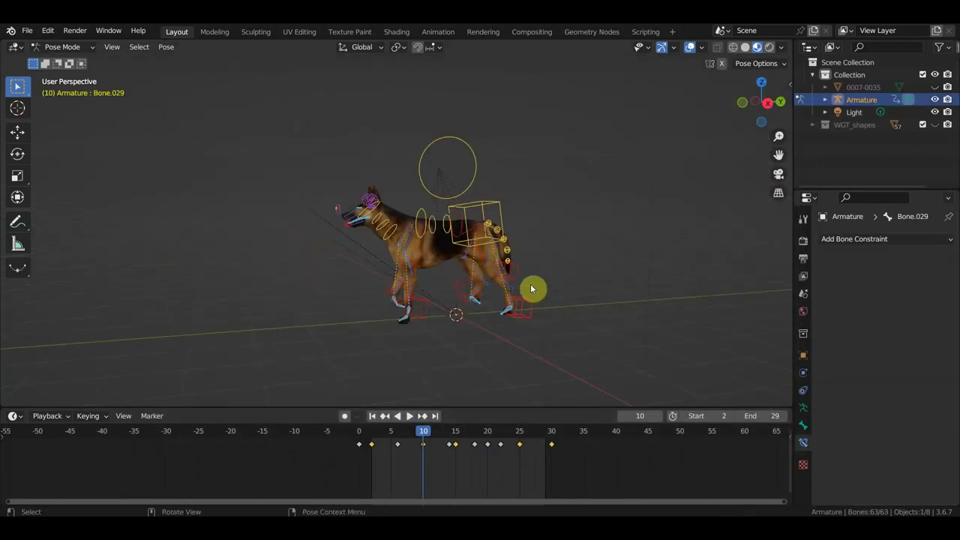
# Zoom into the dog's right side view, hide overlays, and play the walk.
pyautogui.press('KP_3')
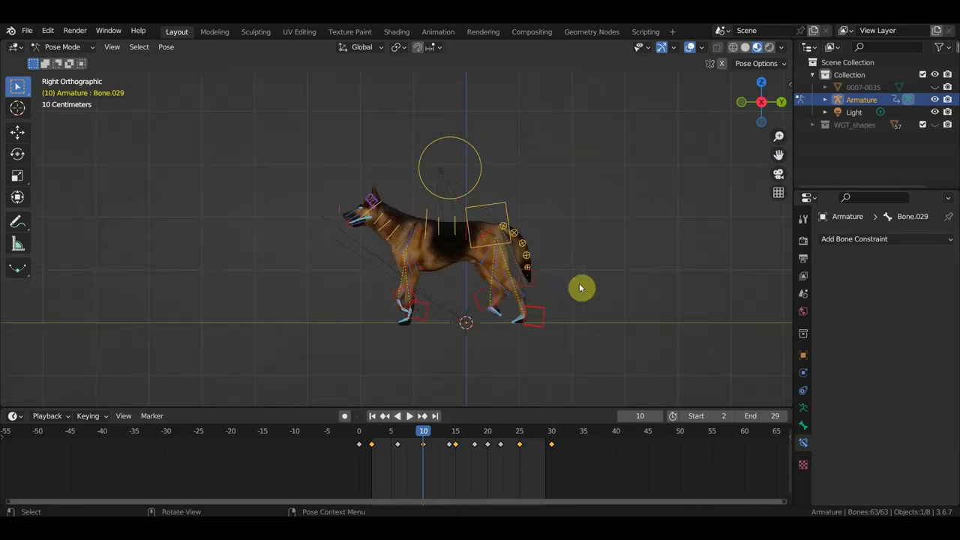
pyautogui.scroll(1, 581, 287)
pyautogui.scroll(1, 570, 285)
pyautogui.scroll(1, 578, 277)
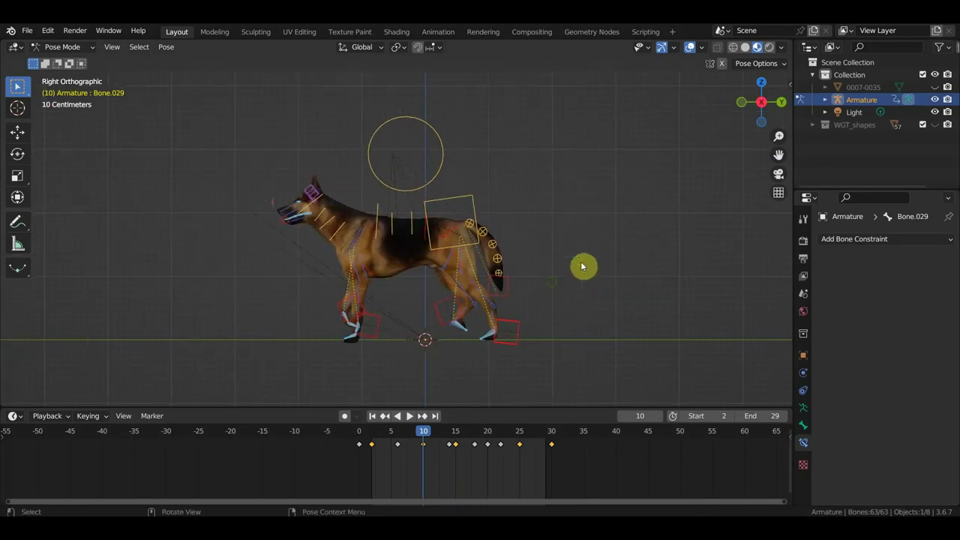
pyautogui.click(691, 47)
pyautogui.press('space')
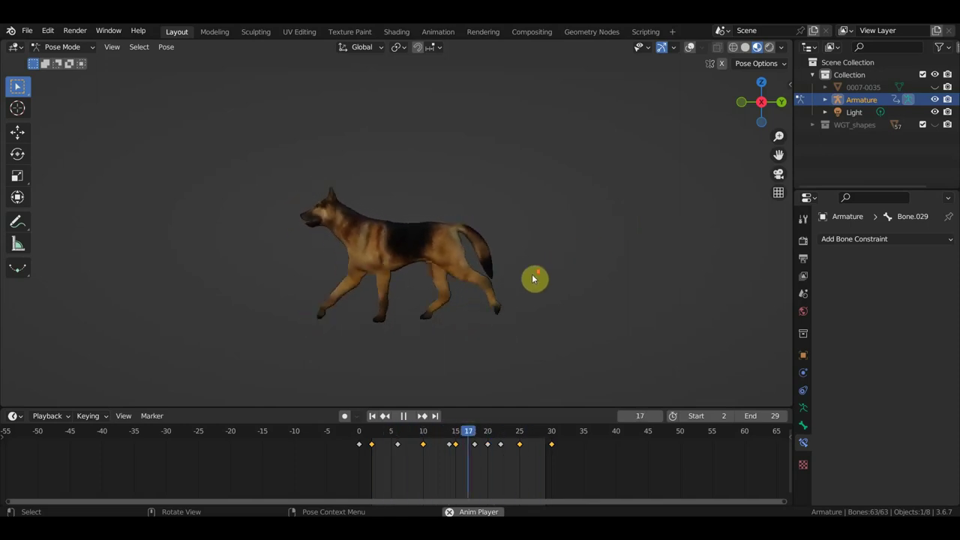
# Watch the walking dog from the front, then from the side zoomed out.
pyautogui.moveTo(418, 251)
pyautogui.mouseDown(button='middle')
pyautogui.moveTo(650, 268)
pyautogui.moveTo(532, 268)
pyautogui.mouseUp(button='middle')
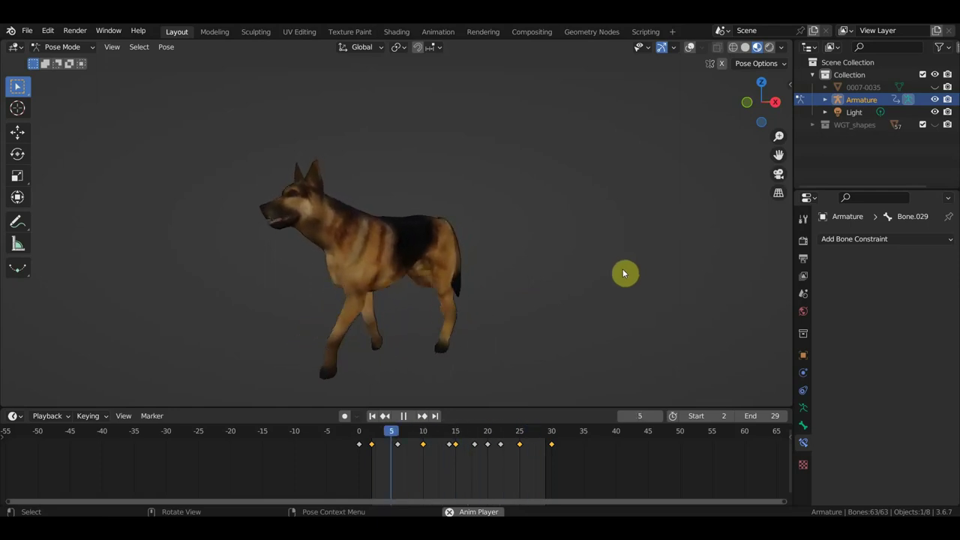
pyautogui.moveTo(623, 273)
pyautogui.mouseDown(button='middle')
pyautogui.moveTo(471, 279)
pyautogui.moveTo(622, 282)
pyautogui.mouseUp(button='middle')
pyautogui.scroll(-2, 474, 279)
pyautogui.scroll(-2, 478, 279)
pyautogui.scroll(-2, 481, 282)
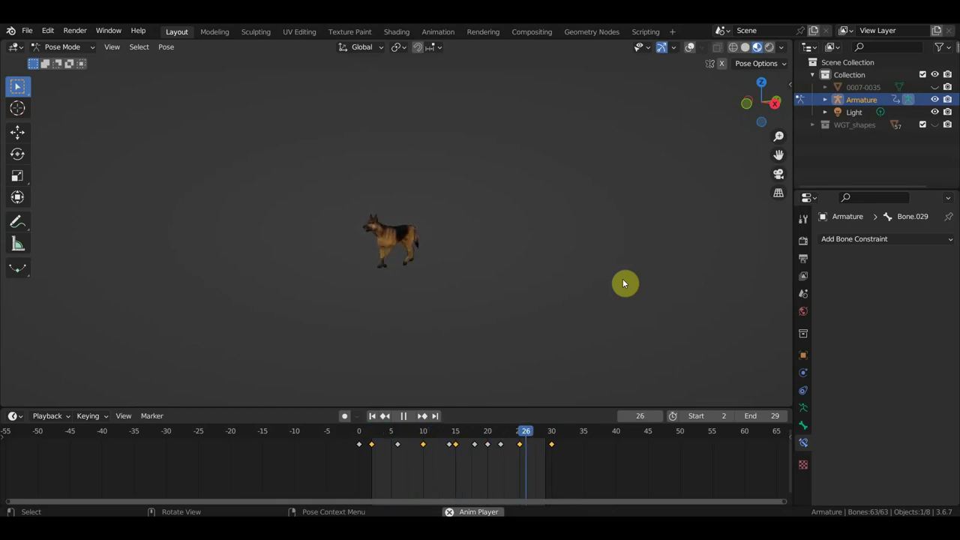
pyautogui.scroll(4, 432, 266)
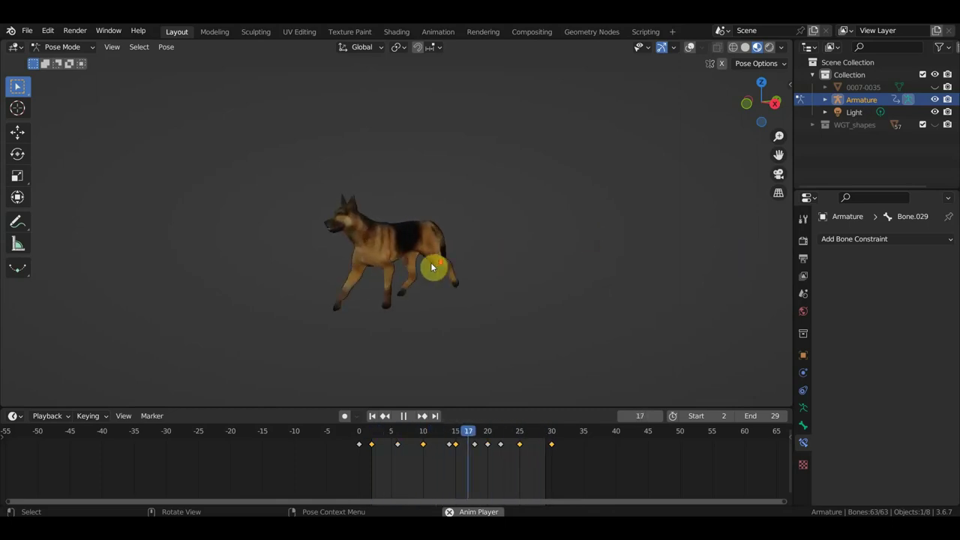
# Watch from three-quarter and right-facing angles, snap to front and right side, then stop at frame 10.
pyautogui.moveTo(432, 250); pyautogui.dragTo(481, 245, button='middle')
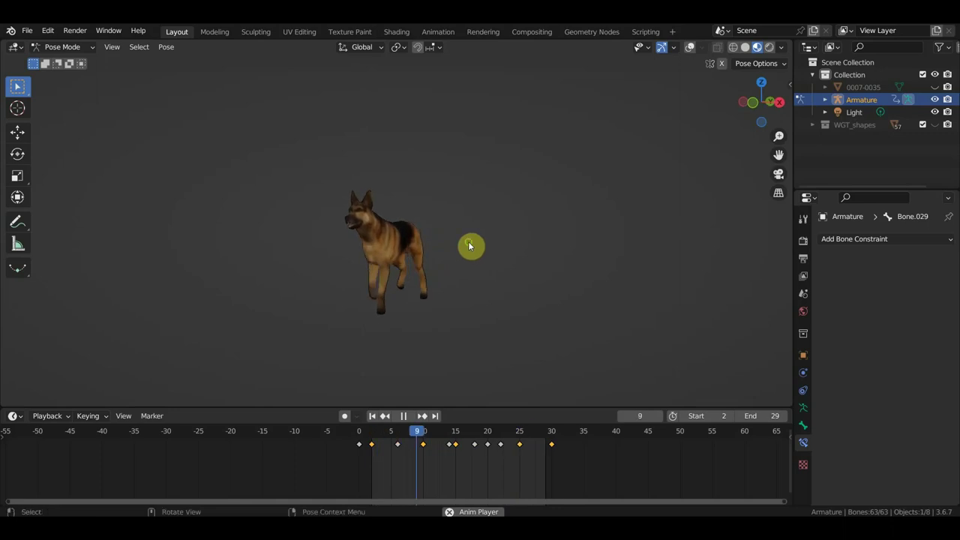
pyautogui.scroll(2, 469, 246)
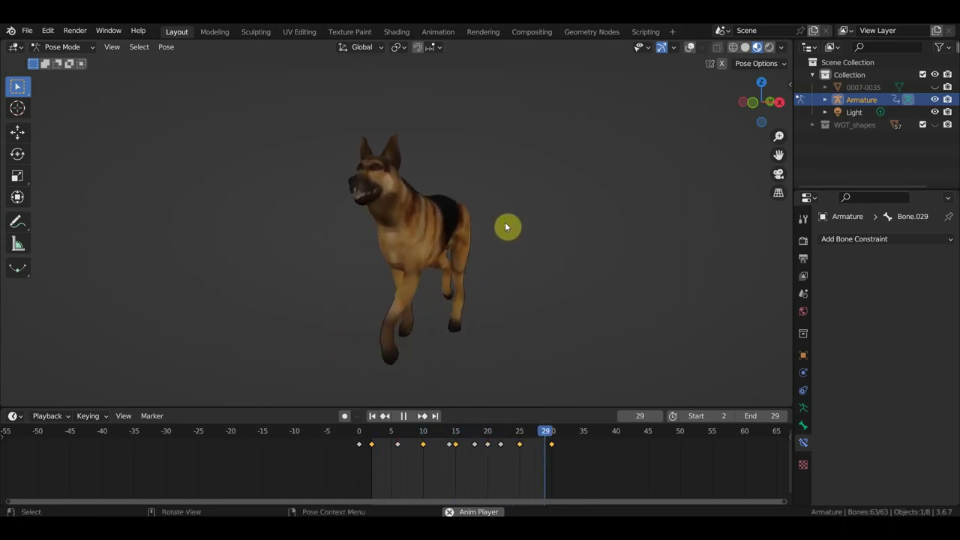
pyautogui.moveTo(505, 222)
pyautogui.mouseDown(button='middle')
pyautogui.moveTo(589, 231)
pyautogui.moveTo(464, 231)
pyautogui.mouseUp(button='middle')
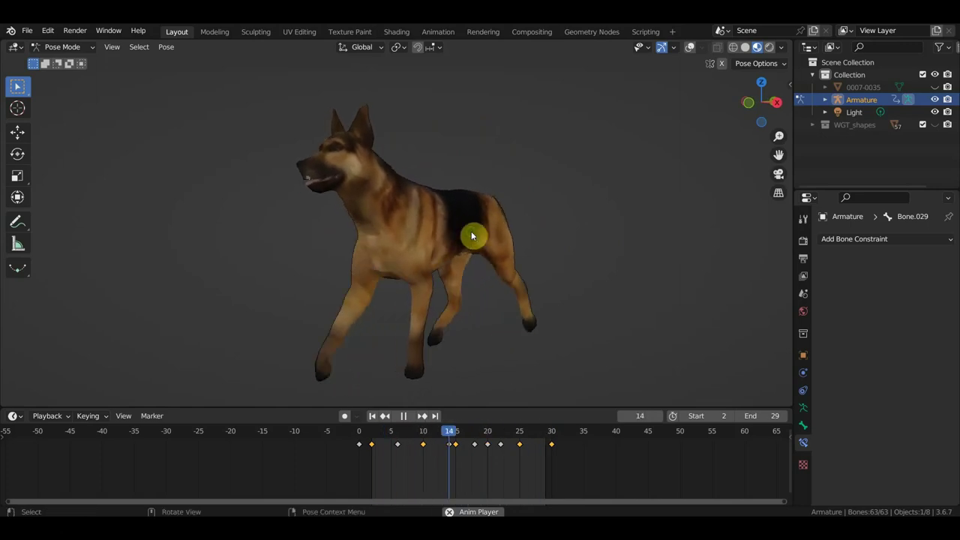
pyautogui.moveTo(549, 225)
pyautogui.mouseDown(button='middle')
pyautogui.moveTo(541, 209)
pyautogui.moveTo(474, 226)
pyautogui.moveTo(365, 237)
pyautogui.moveTo(354, 228)
pyautogui.moveTo(745, 235)
pyautogui.moveTo(522, 235)
pyautogui.mouseUp(button='middle')
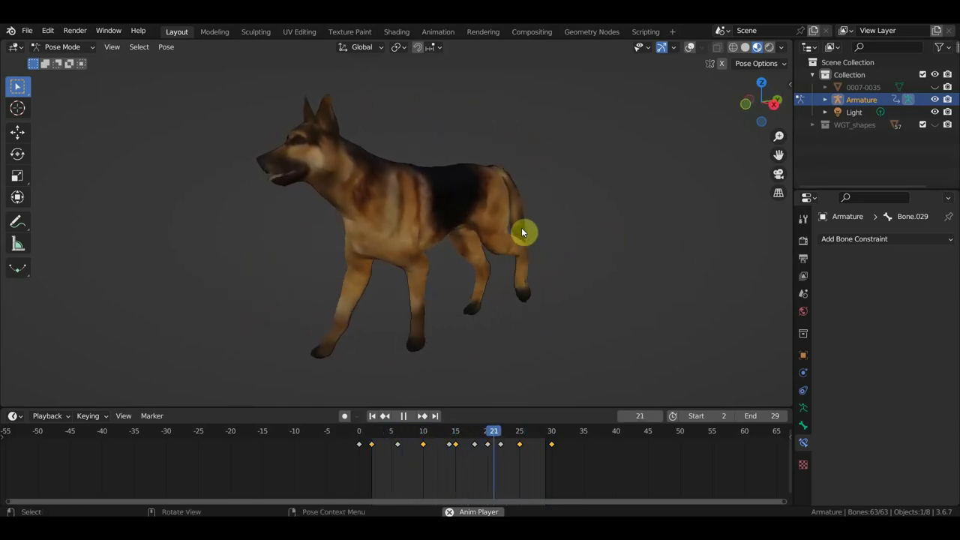
pyautogui.press('KP_1')
pyautogui.press('KP_3')
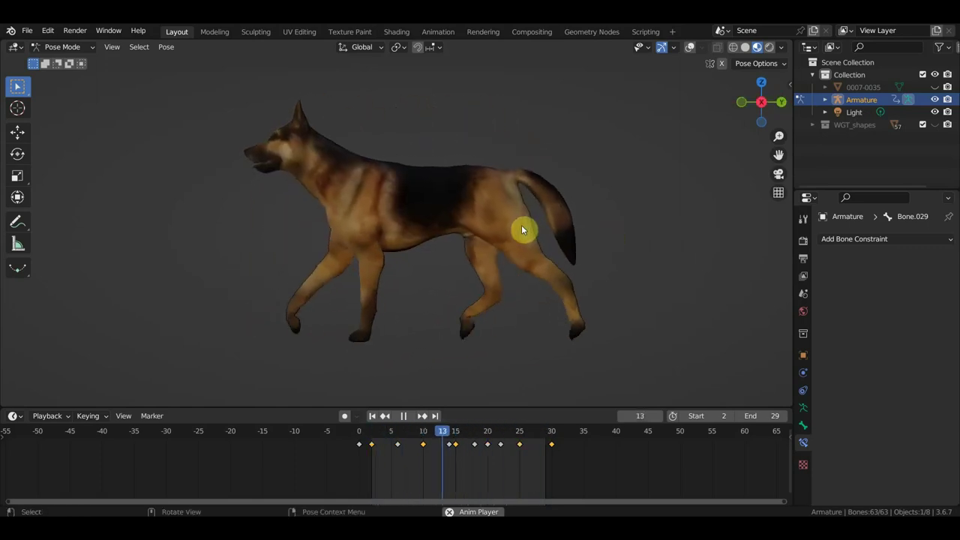
pyautogui.press('space')
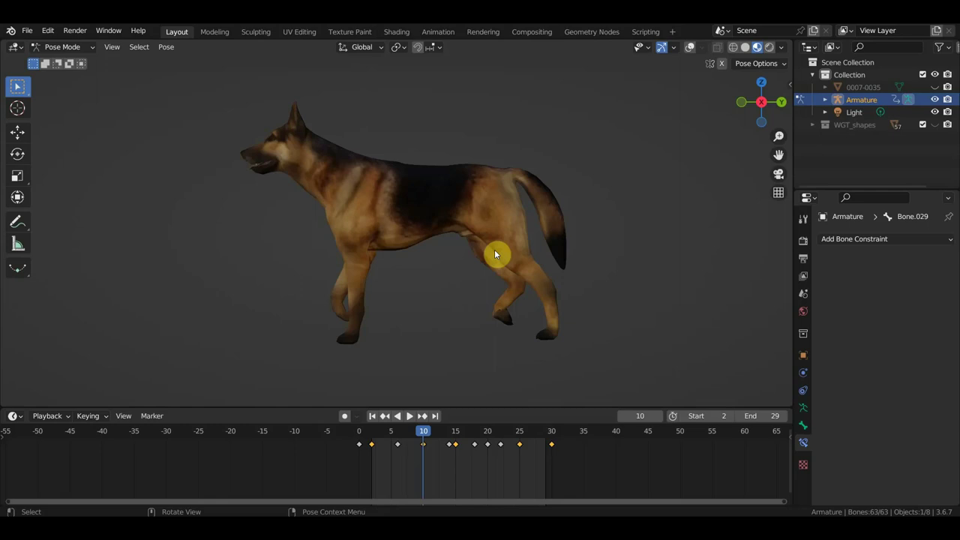
# Play and scrub the walk up to frame 29, then stop on frame 10.
pyautogui.click(433, 435)
pyautogui.press('space')
pyautogui.moveTo(440, 443); pyautogui.dragTo(549, 463)
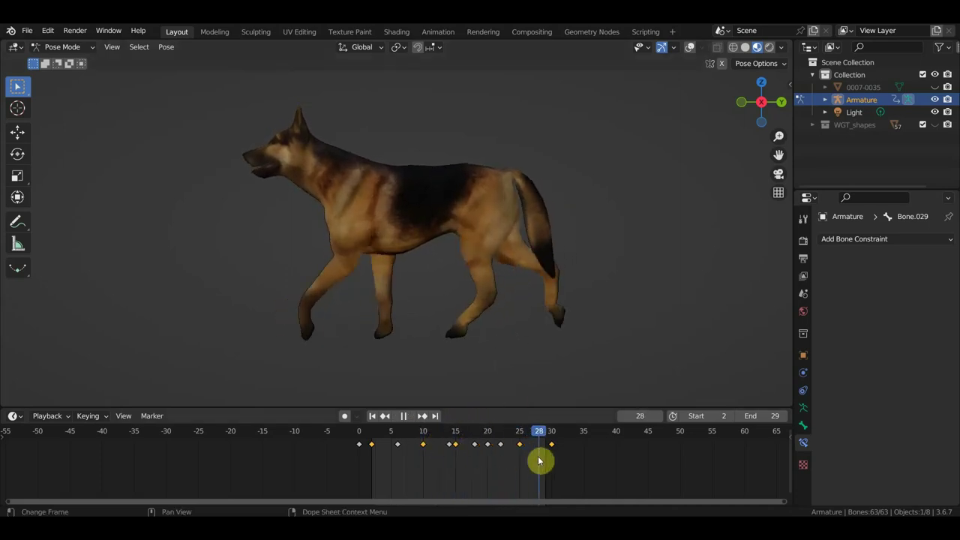
pyautogui.moveTo(474, 468); pyautogui.dragTo(425, 470)
pyautogui.press('space')
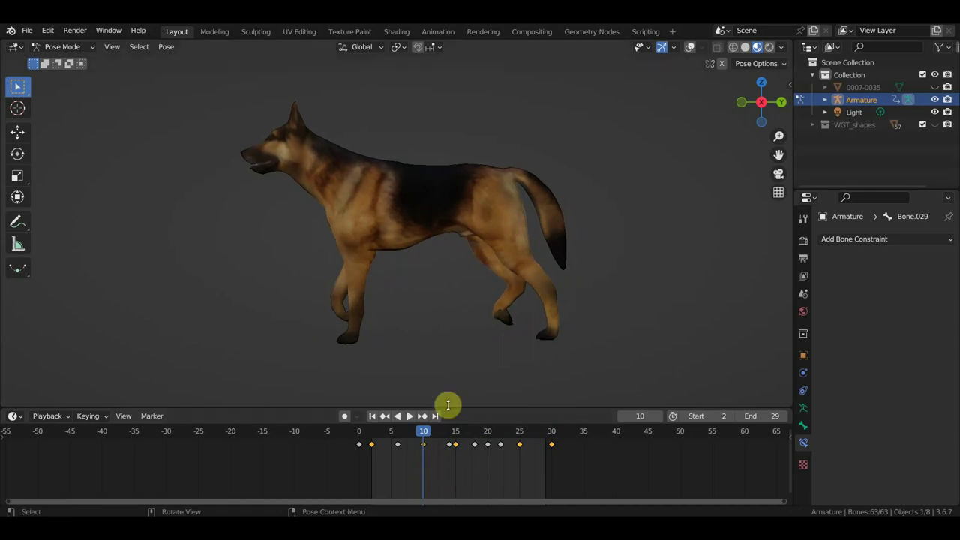
# Show the rig overlays and inspect the bones from right side and angled perspective views.
pyautogui.scroll(1, 466, 263)
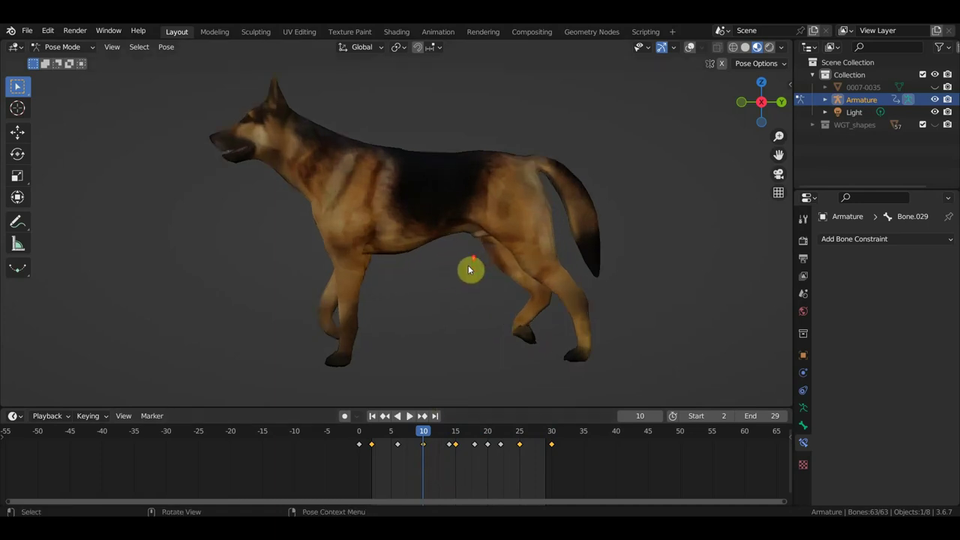
pyautogui.click(691, 47)
pyautogui.moveTo(649, 146); pyautogui.dragTo(611, 168, button='middle')
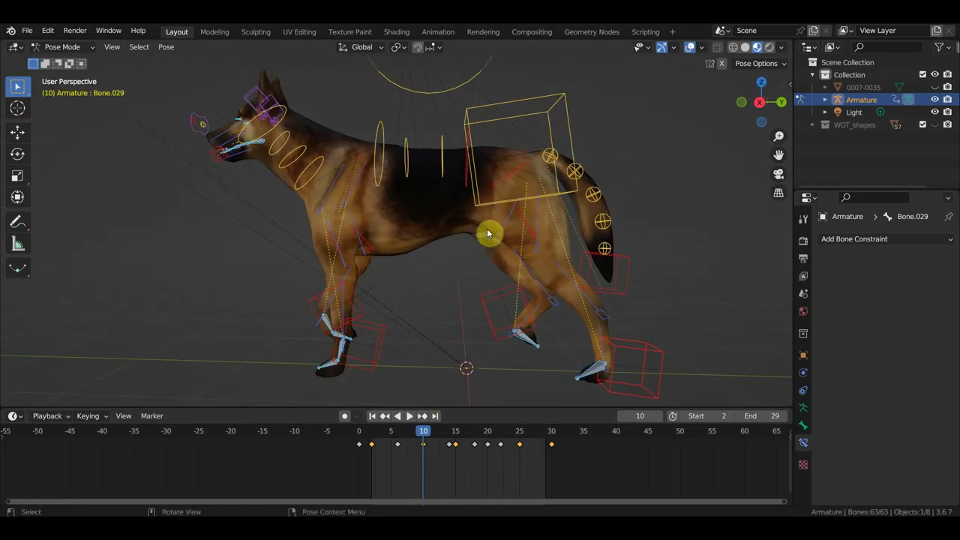
pyautogui.press('KP_3')
pyautogui.scroll(-3, 493, 228)
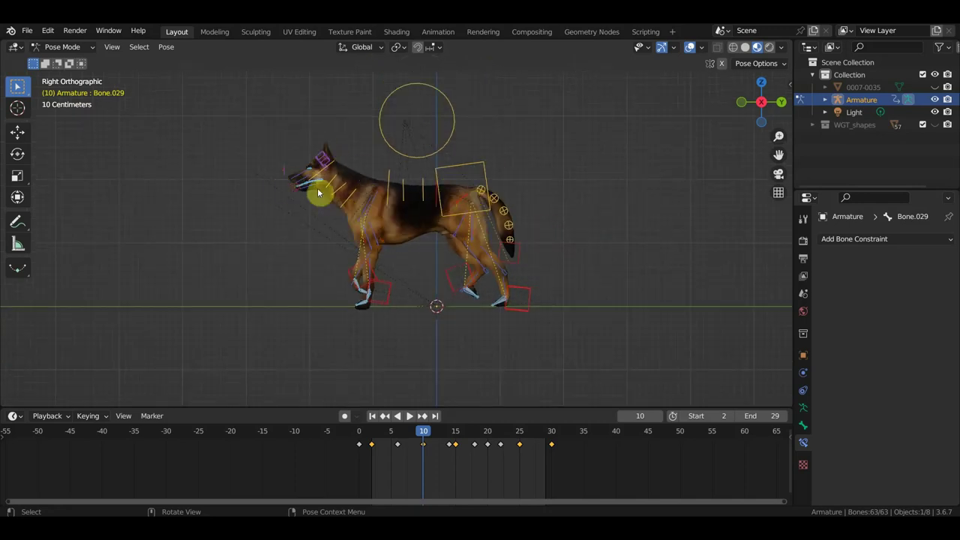
pyautogui.scroll(3, 449, 215)
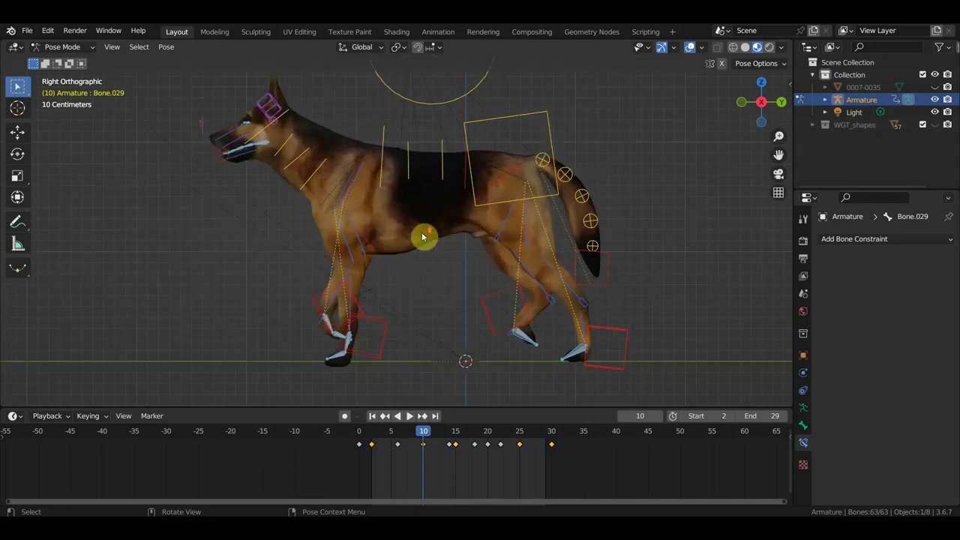
pyautogui.moveTo(380, 267)
pyautogui.mouseDown(button='middle')
pyautogui.moveTo(387, 279)
pyautogui.moveTo(337, 278)
pyautogui.moveTo(349, 269)
pyautogui.mouseUp(button='middle')
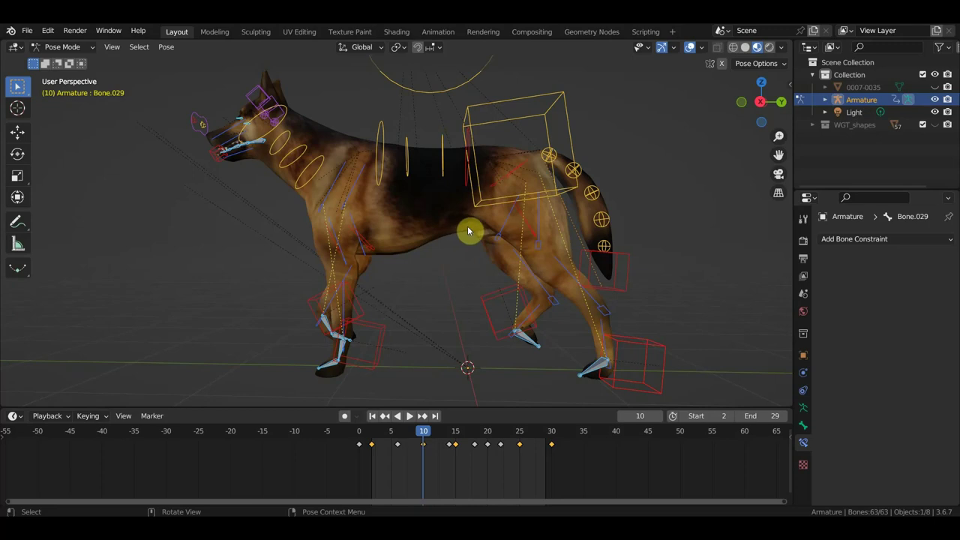
pyautogui.press('KP_3')
pyautogui.scroll(-1, 508, 234)
pyautogui.scroll(-1, 516, 233)
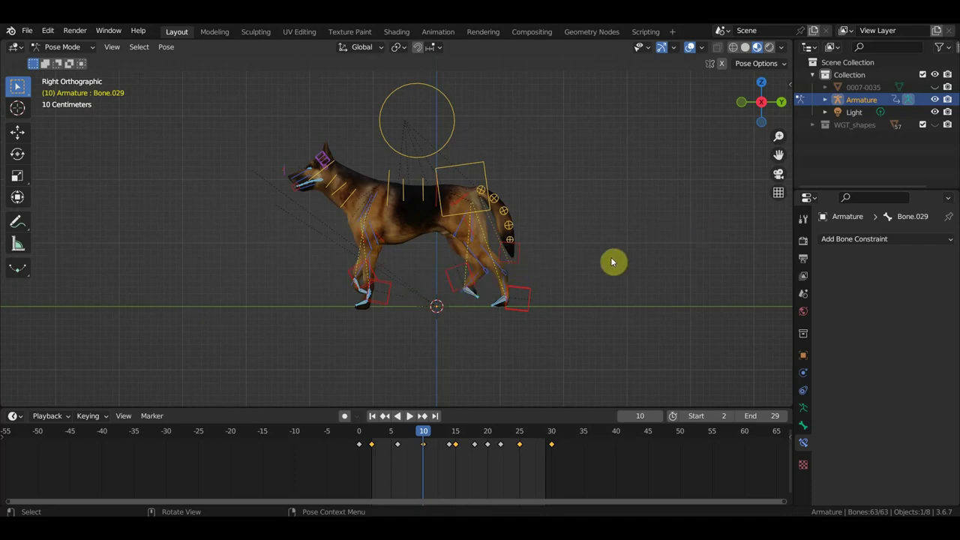
pyautogui.moveTo(612, 262); pyautogui.dragTo(645, 268, button='middle')
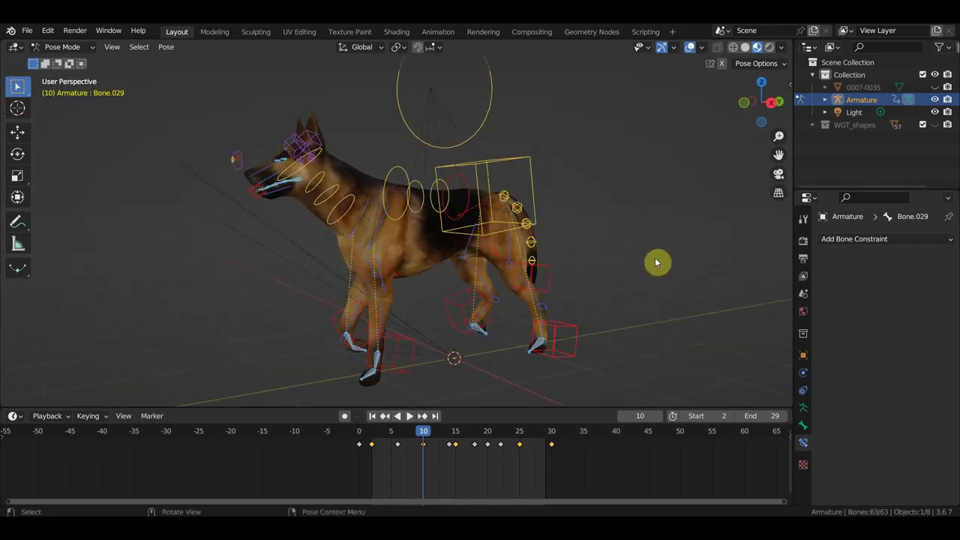